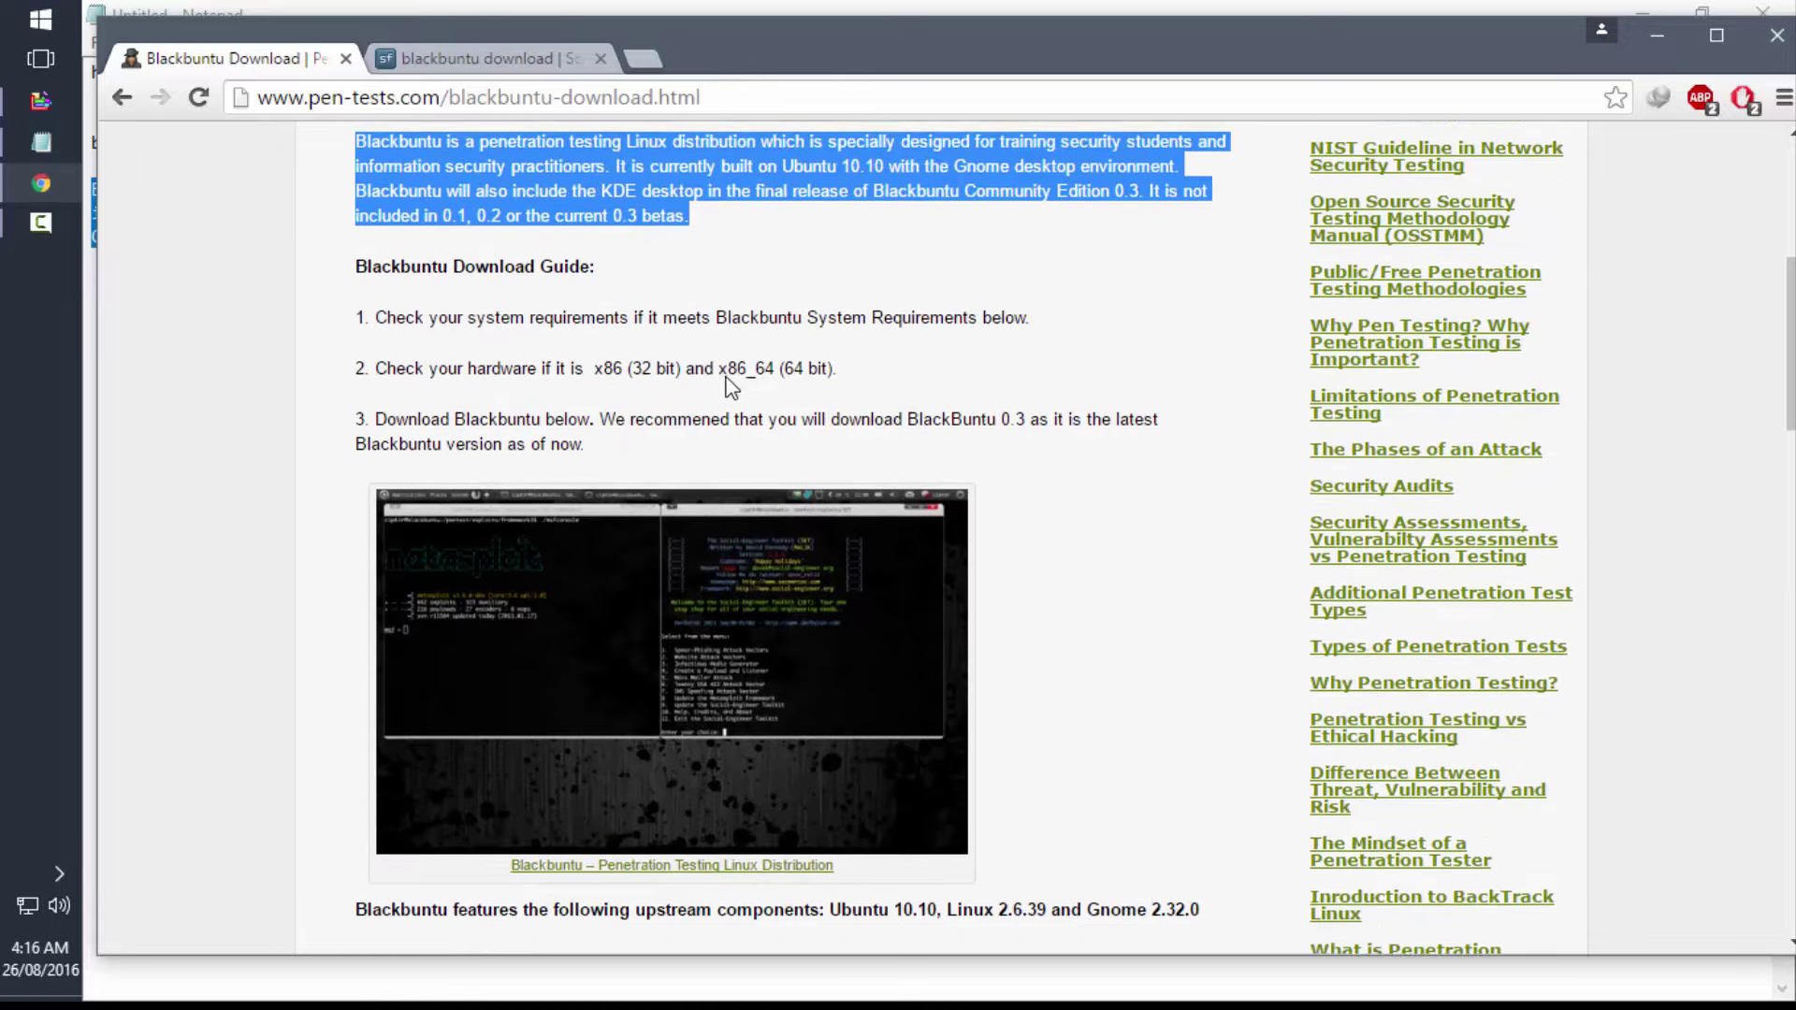
- Scroll the pen-tests.com Blackbuntu page down to the Community Edition 0.3 ISO, torrent and VM links
click(732, 388)
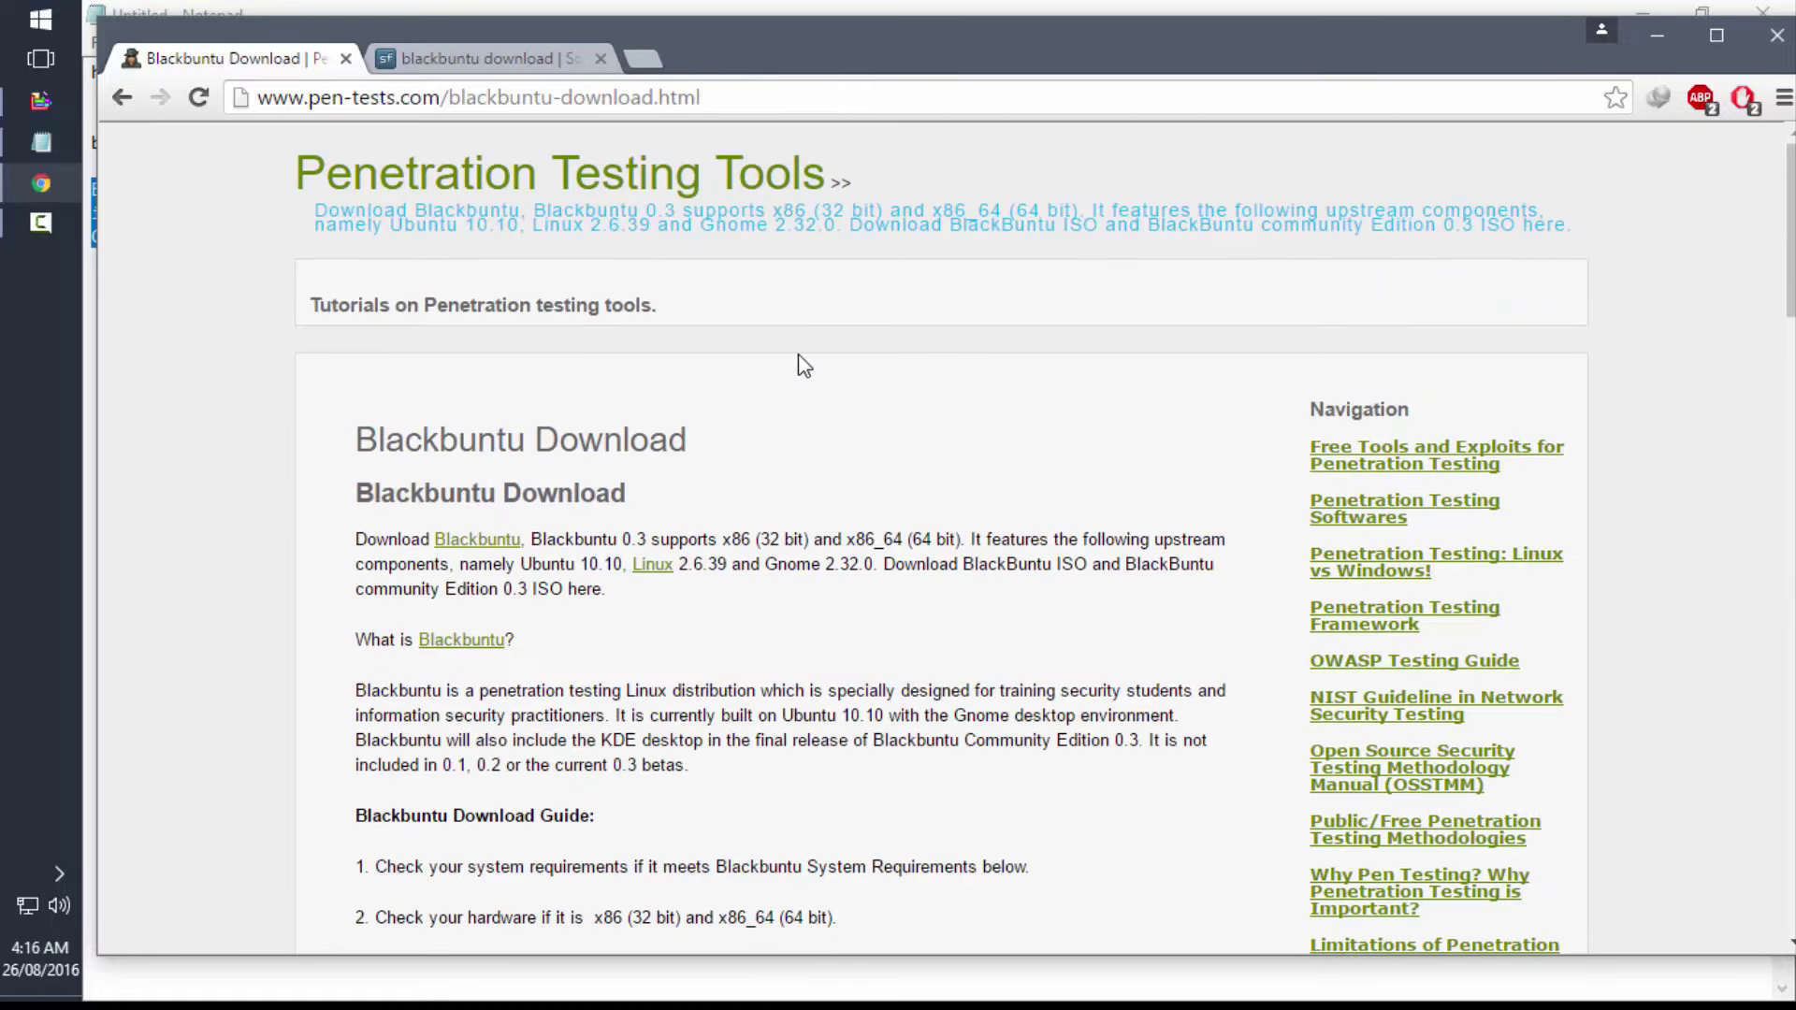
drag(701, 97, 259, 97)
scroll(655, 468, down, 8)
scroll(660, 299, down, 10)
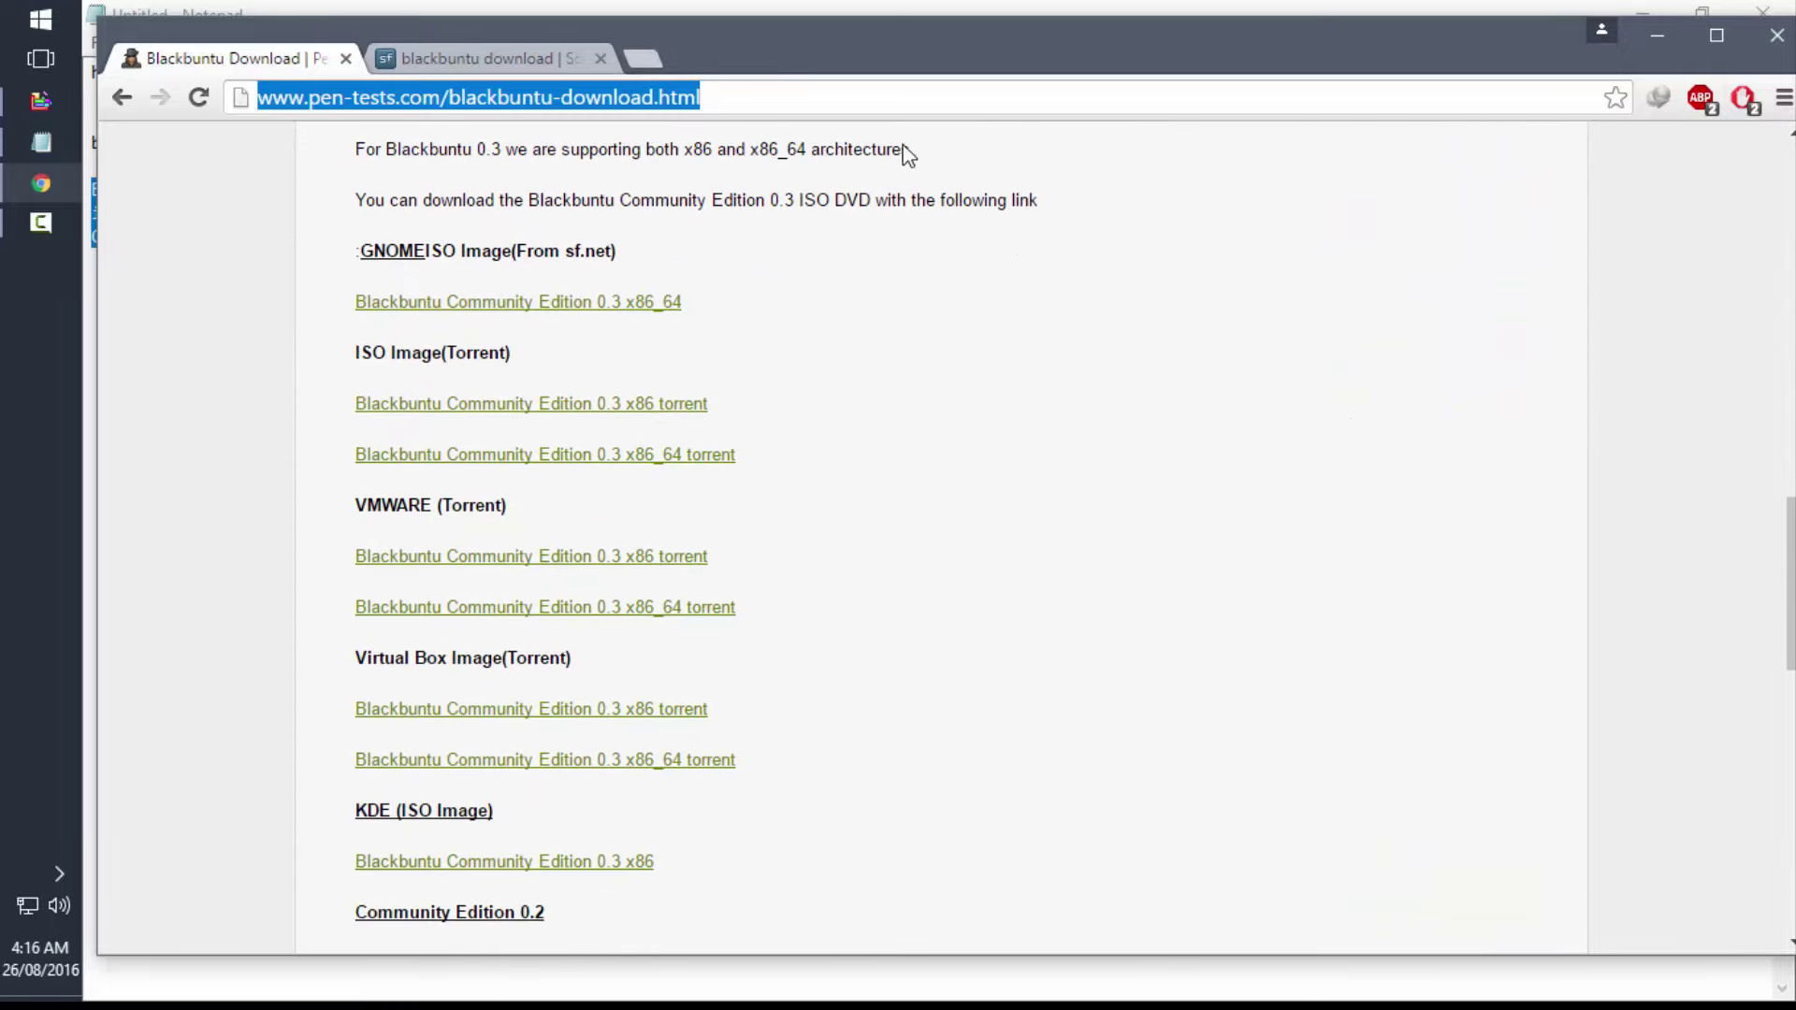
- Minimize Chrome and the Notepad notes to reveal the desktop
click(1670, 32)
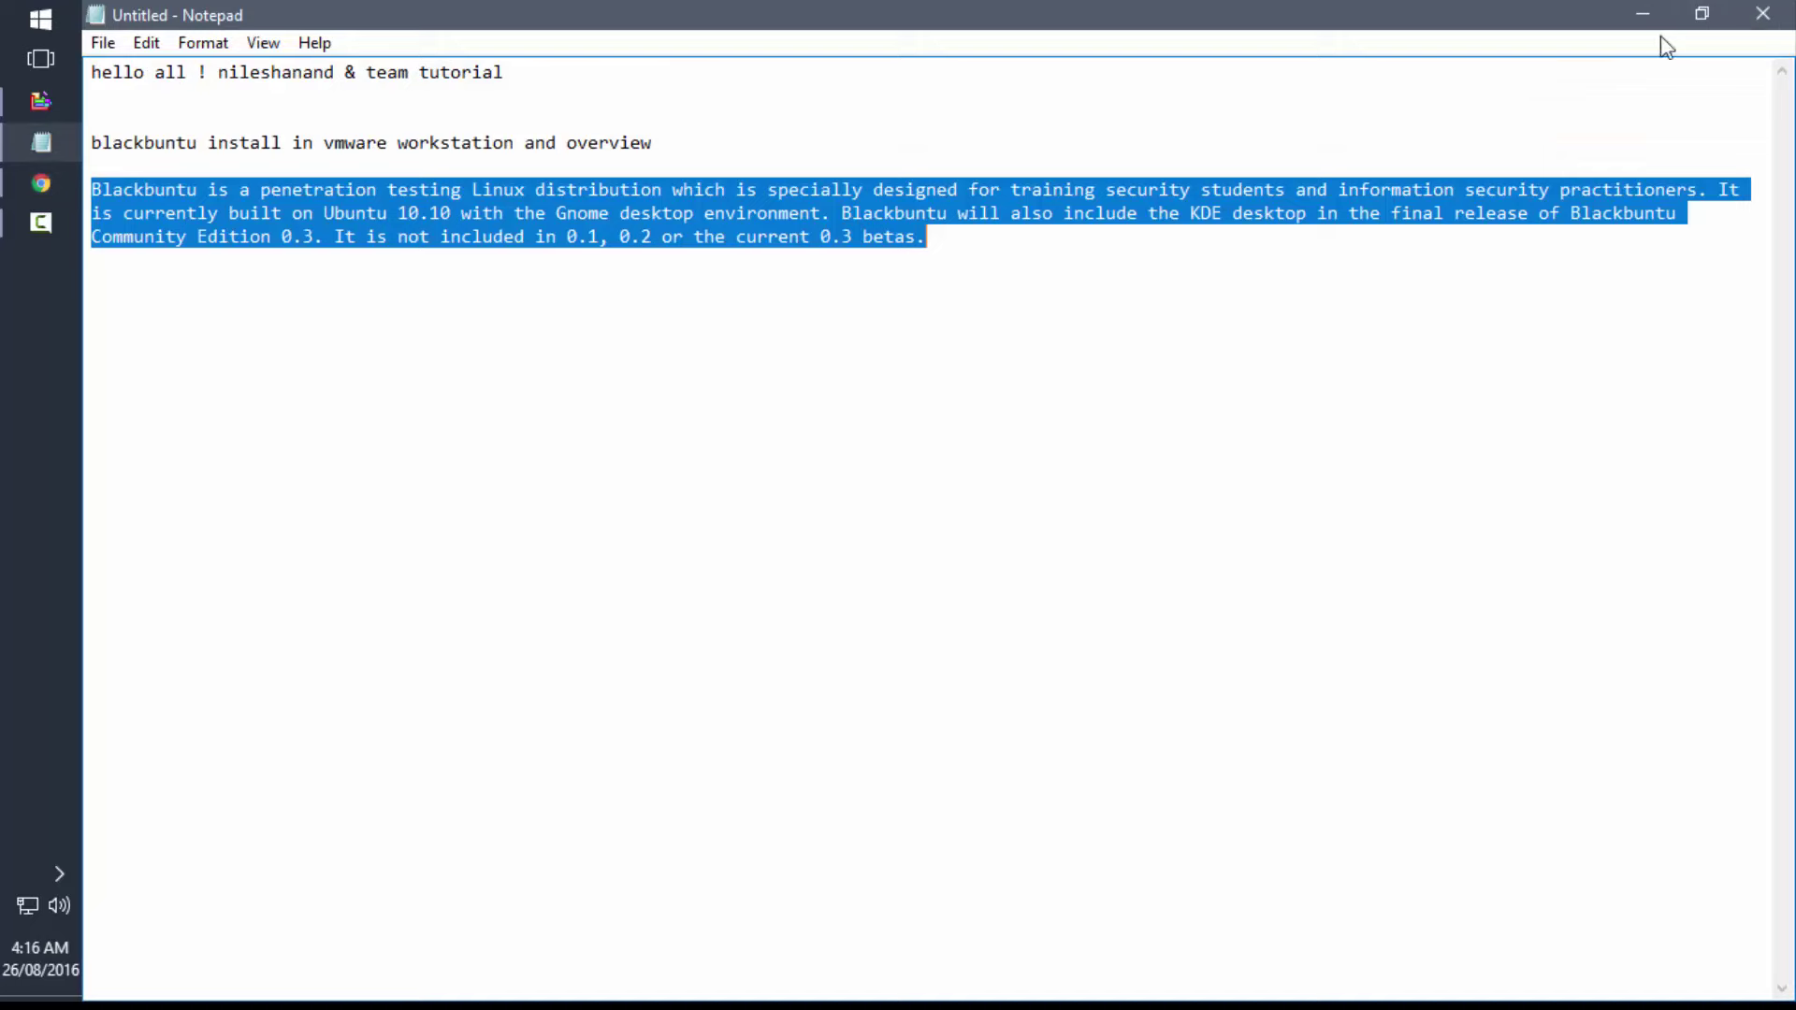
click(1372, 322)
click(1650, 17)
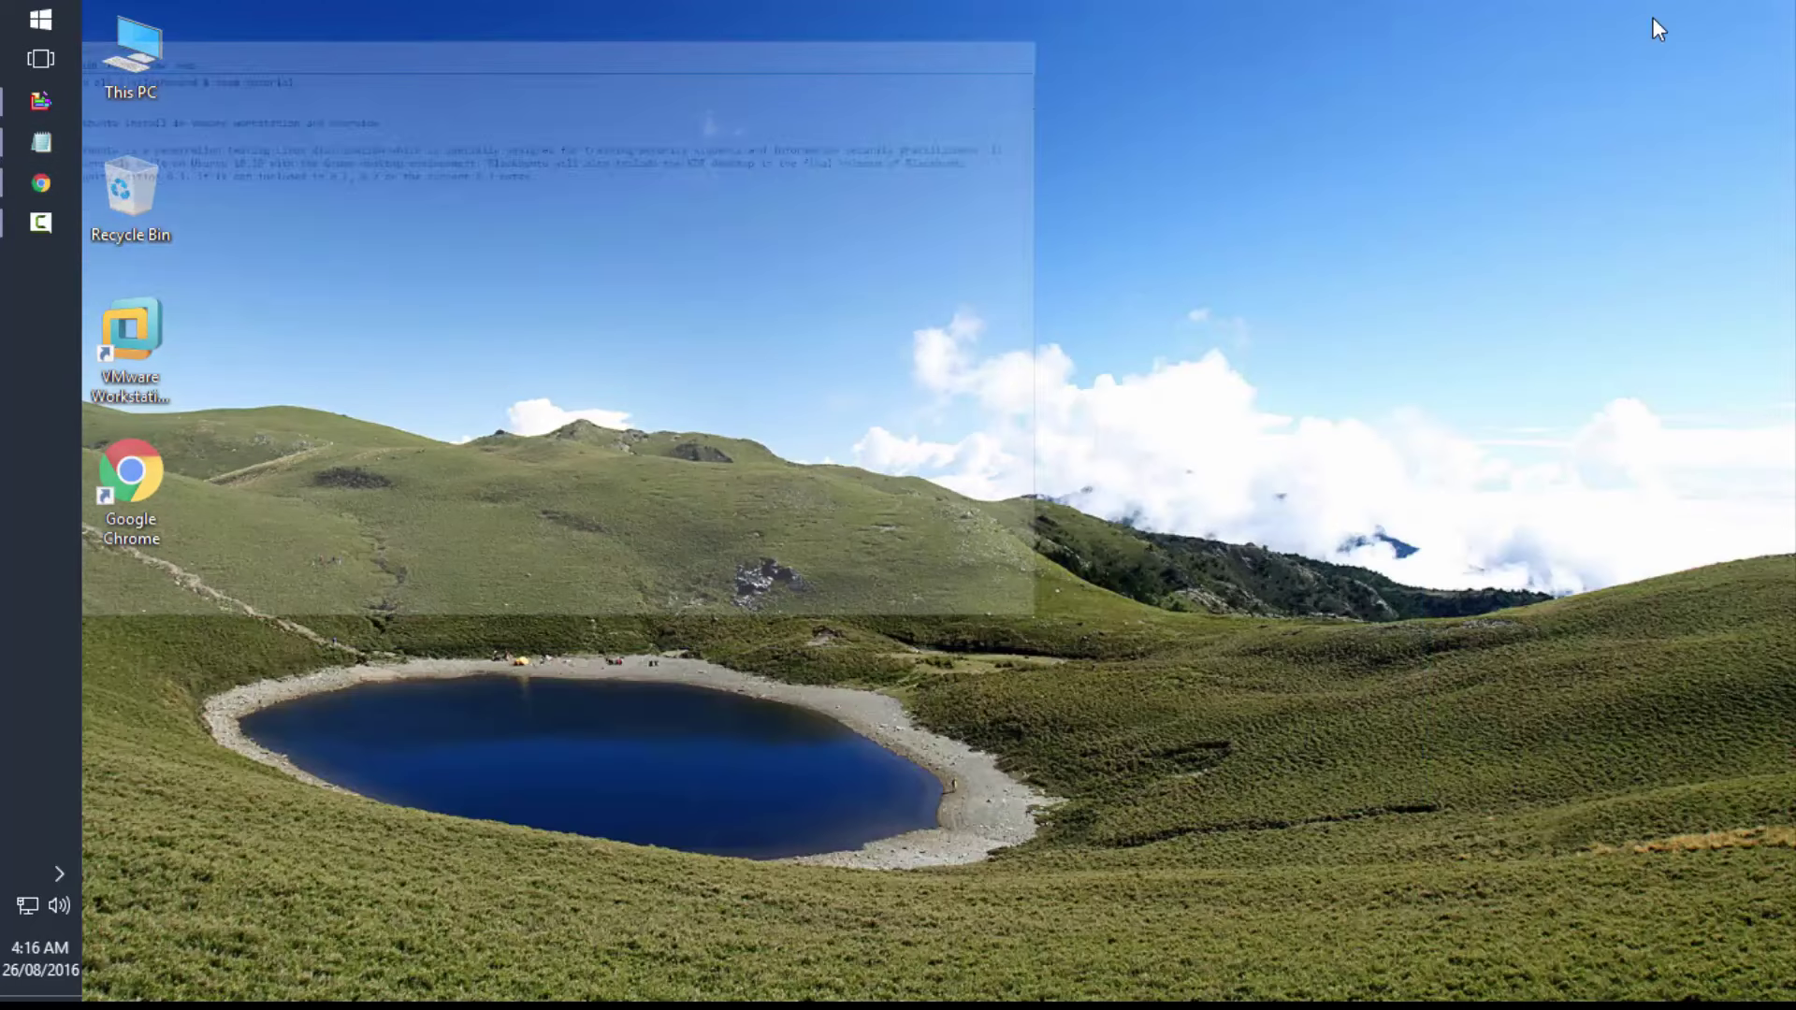
click(171, 357)
click(449, 178)
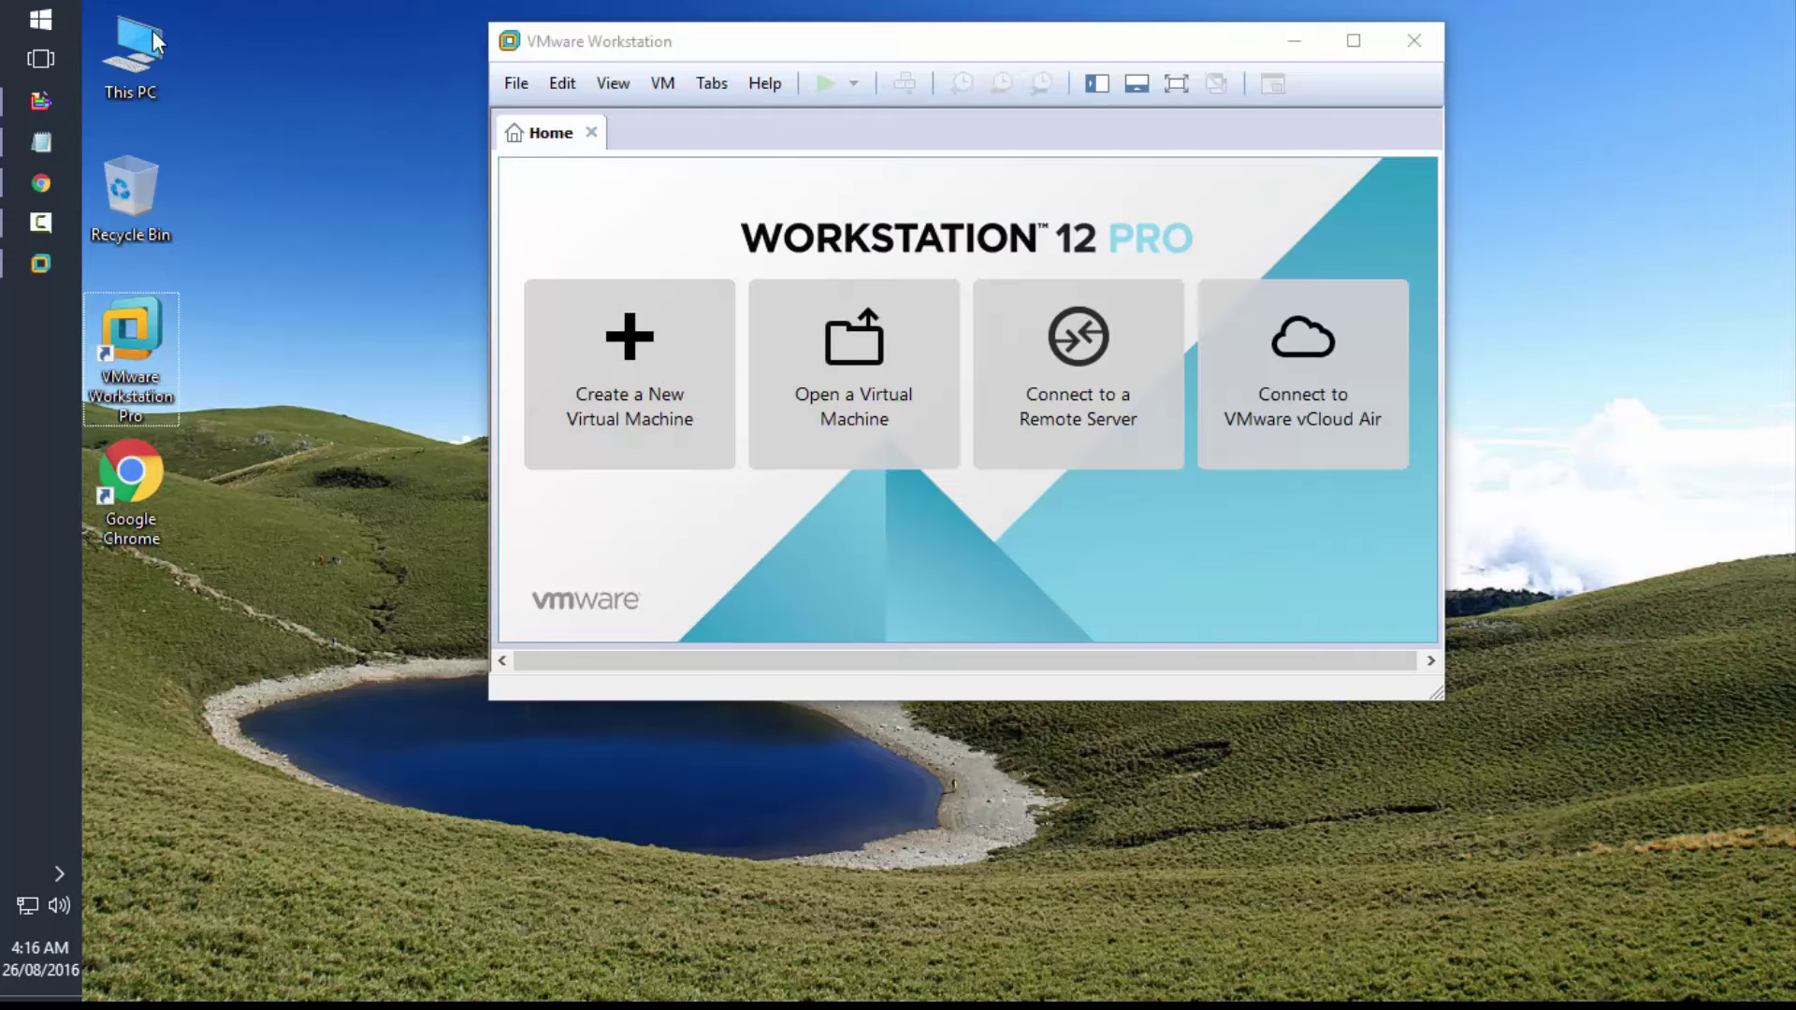
- Locate the bb03-amd64-final image in This PC > Local Disk (E:) > OS, then close Explorer
double_click(145, 42)
double_click(930, 745)
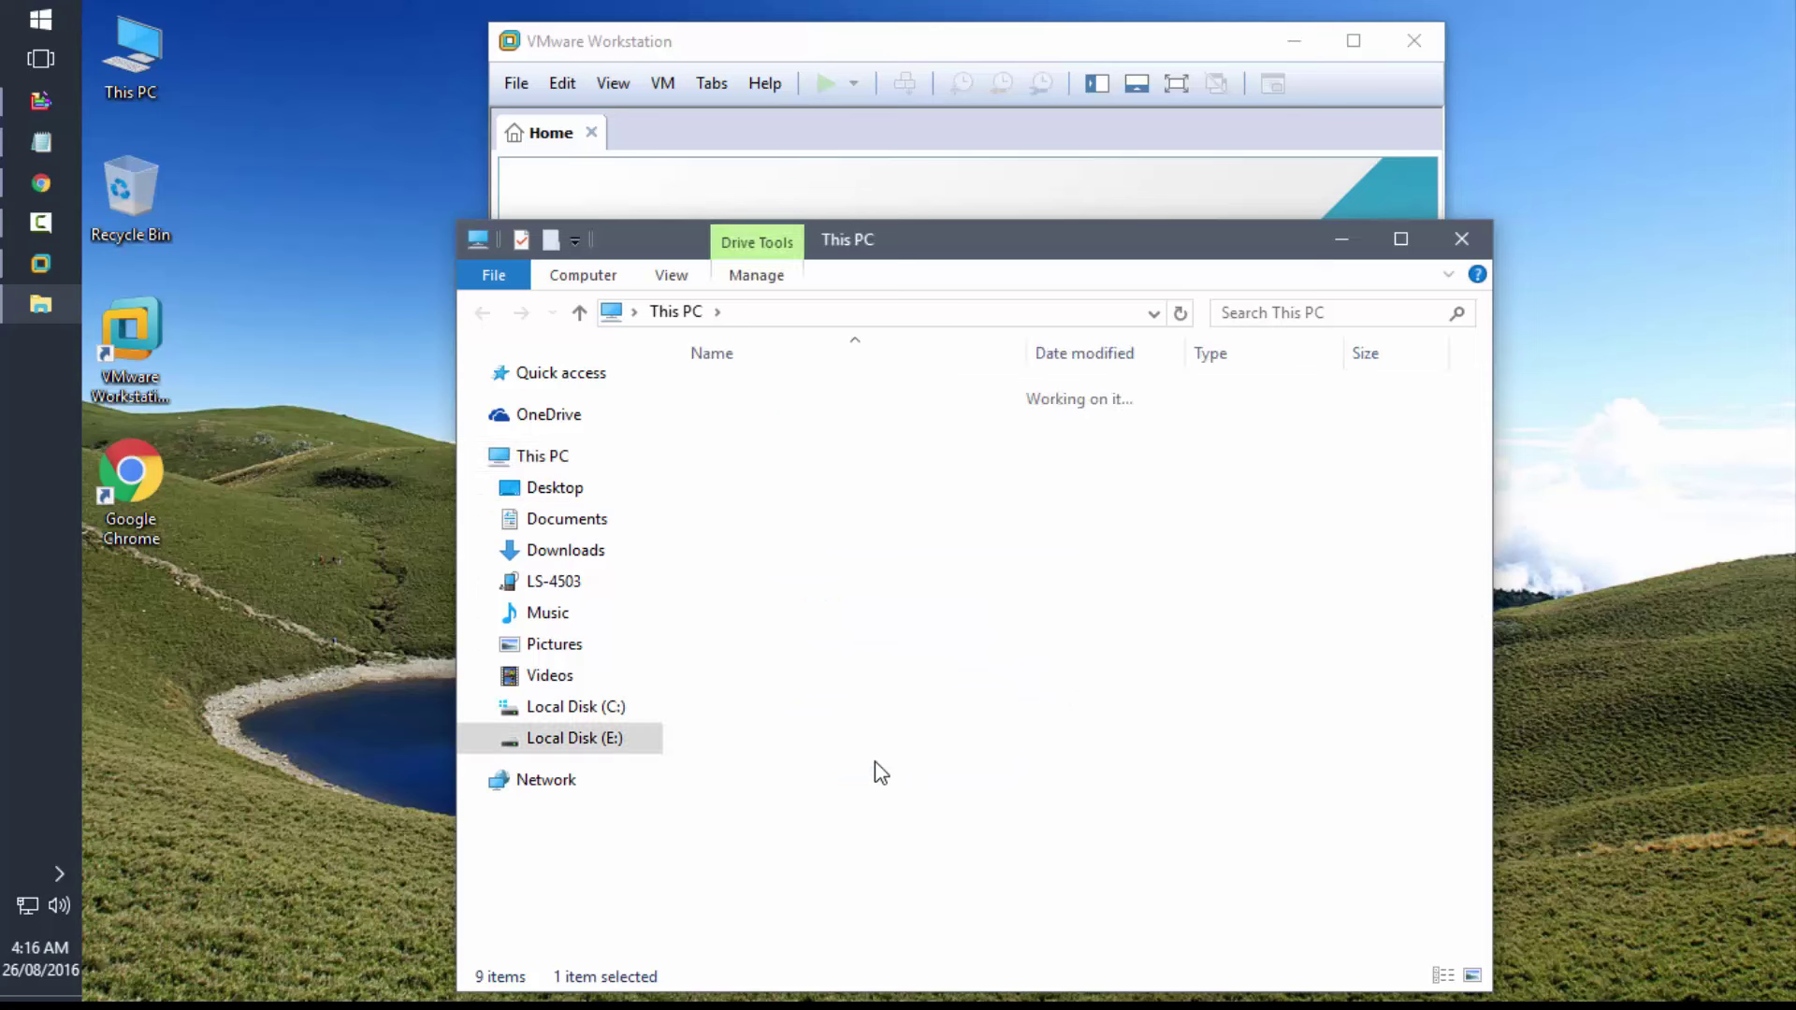
double_click(733, 421)
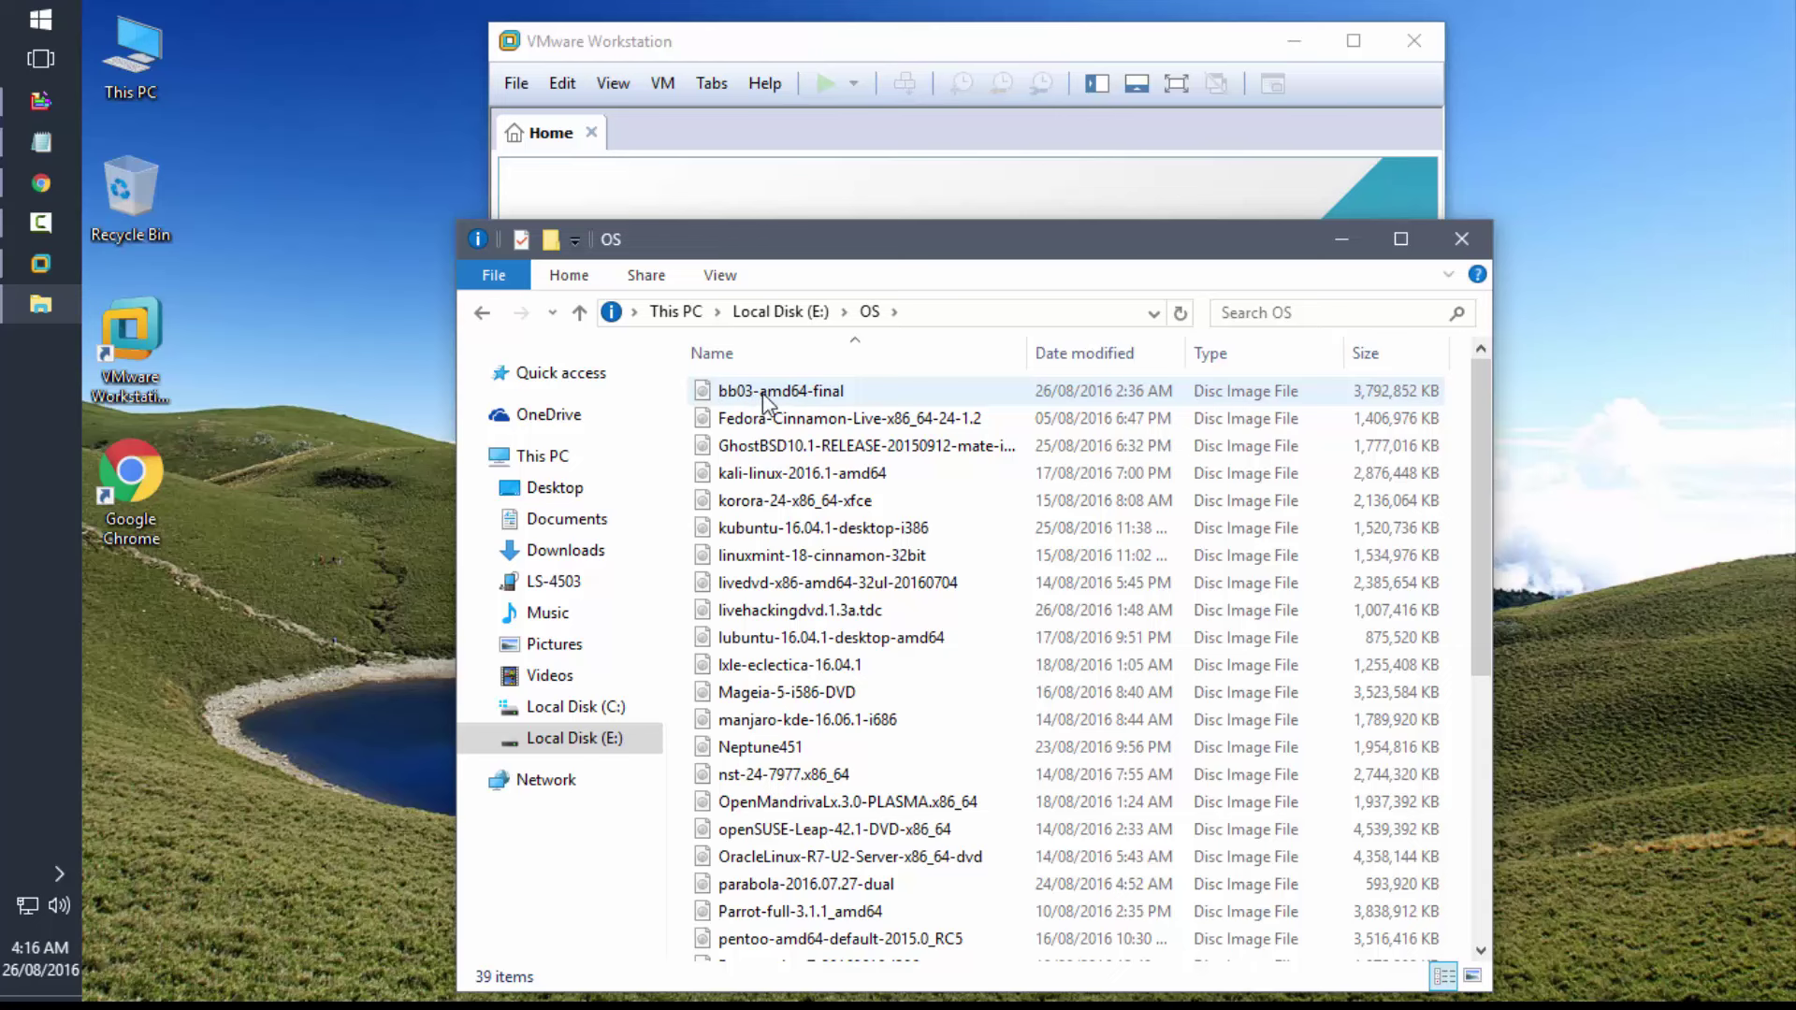
click(1462, 239)
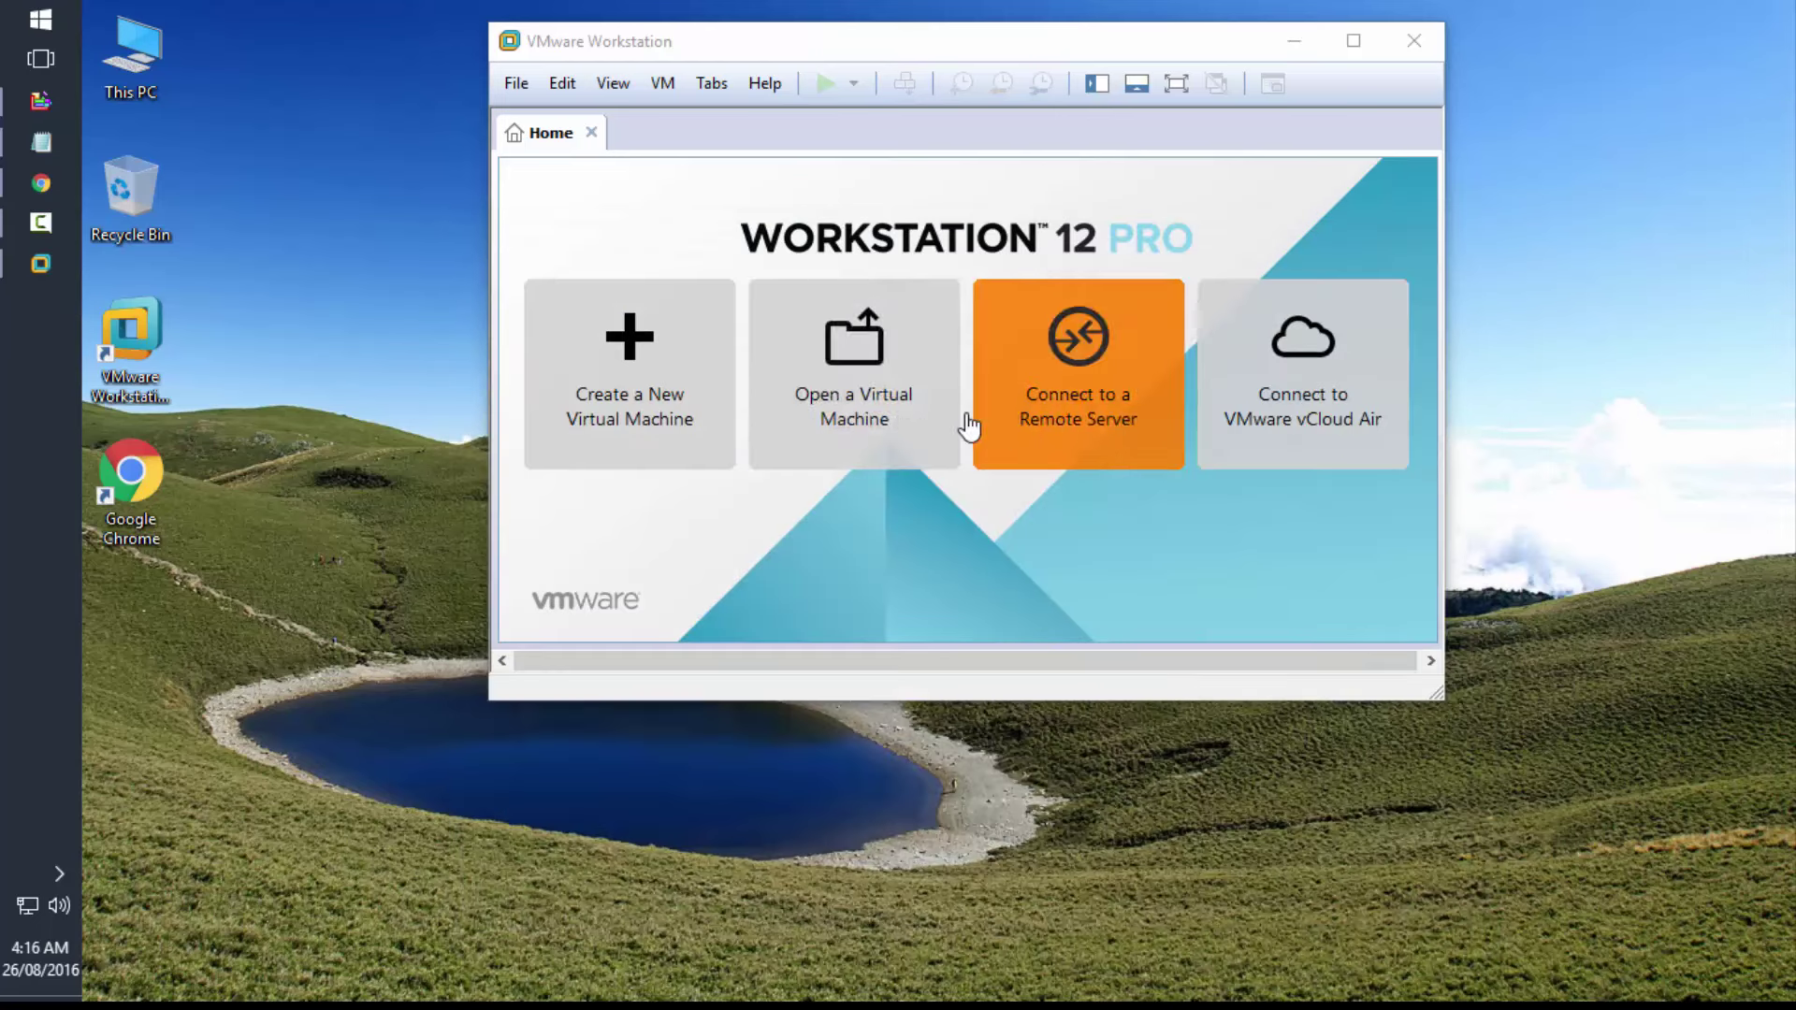
- Start a typical new virtual machine using the E:\OS\bb03-amd64-final.iso disc image
click(671, 402)
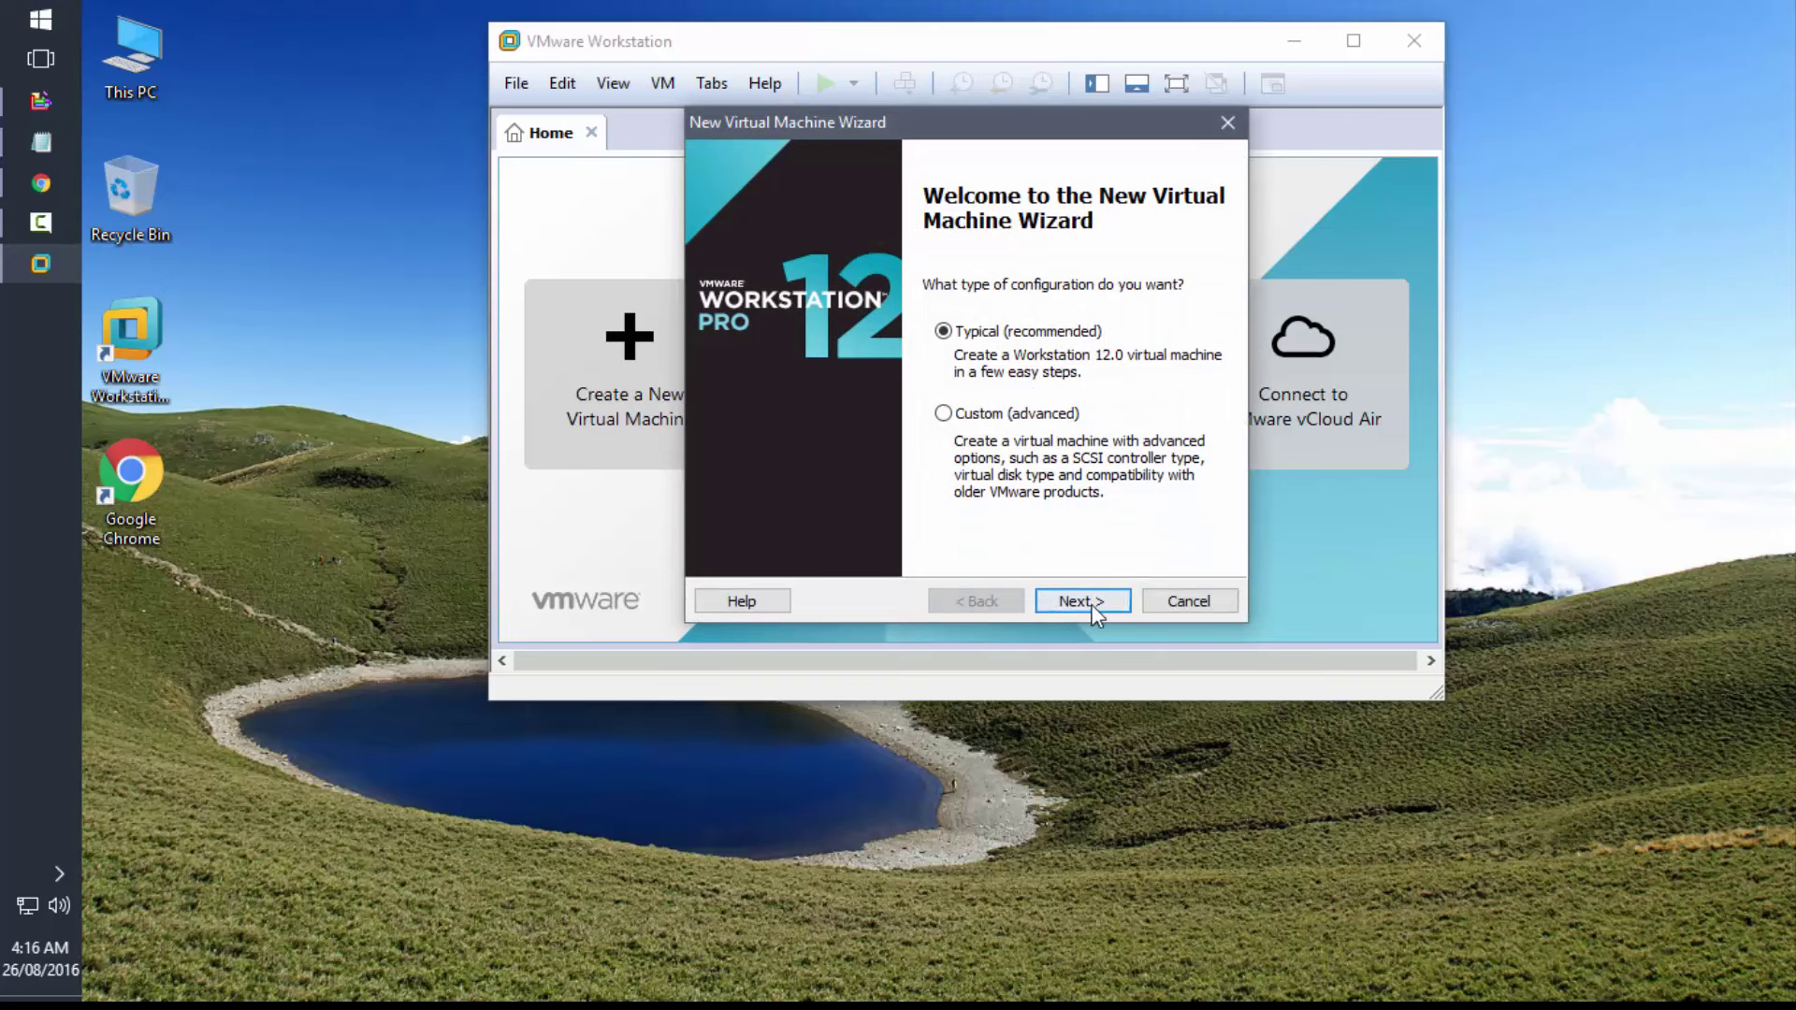
click(1093, 602)
click(813, 392)
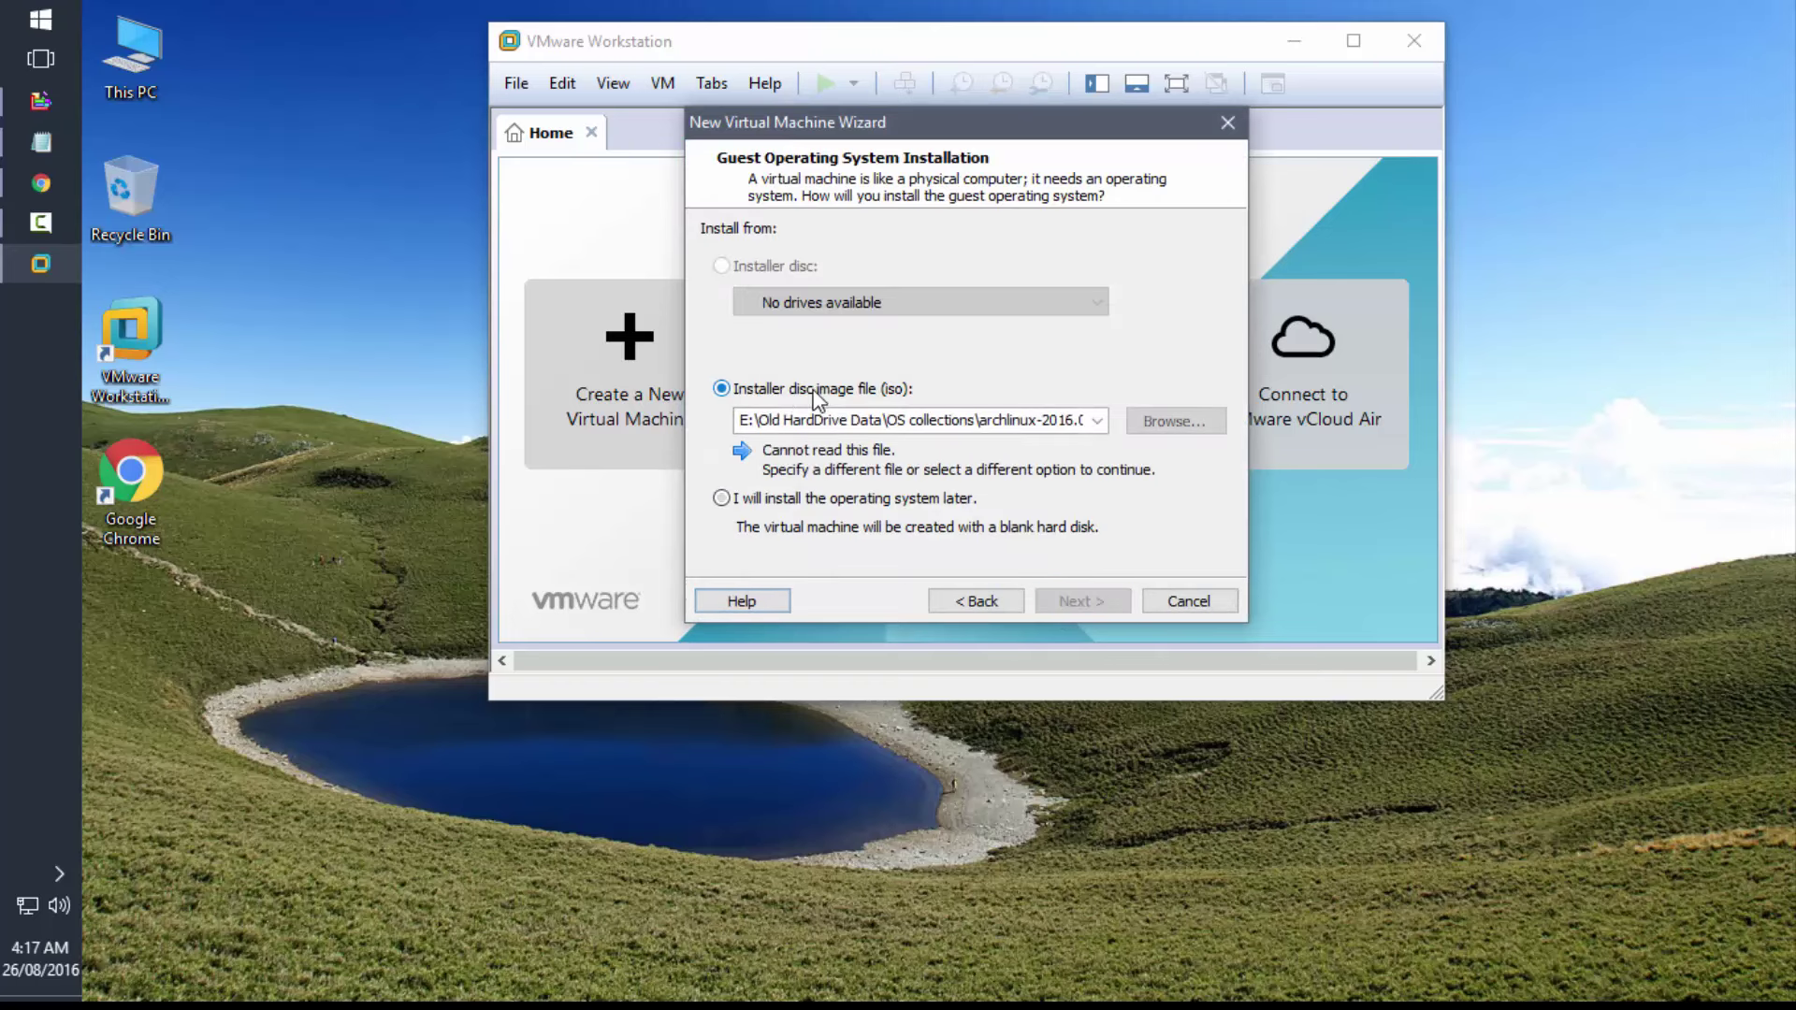
click(1169, 420)
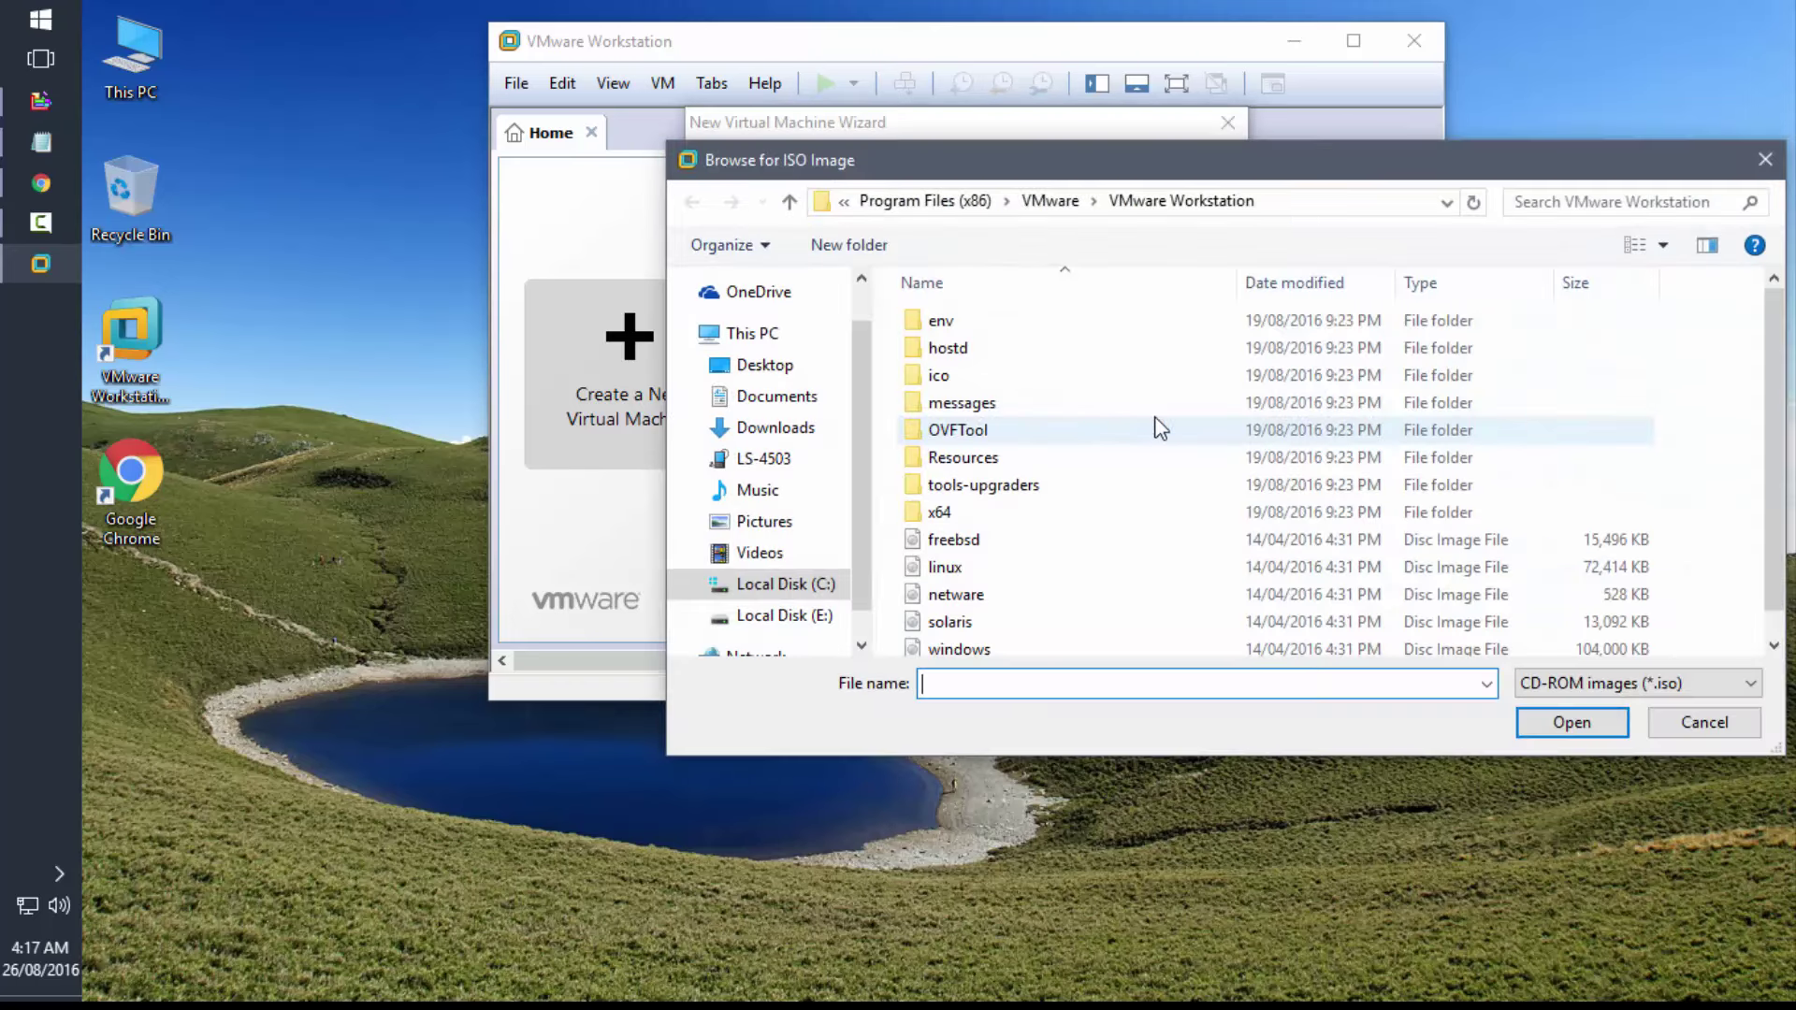
click(781, 615)
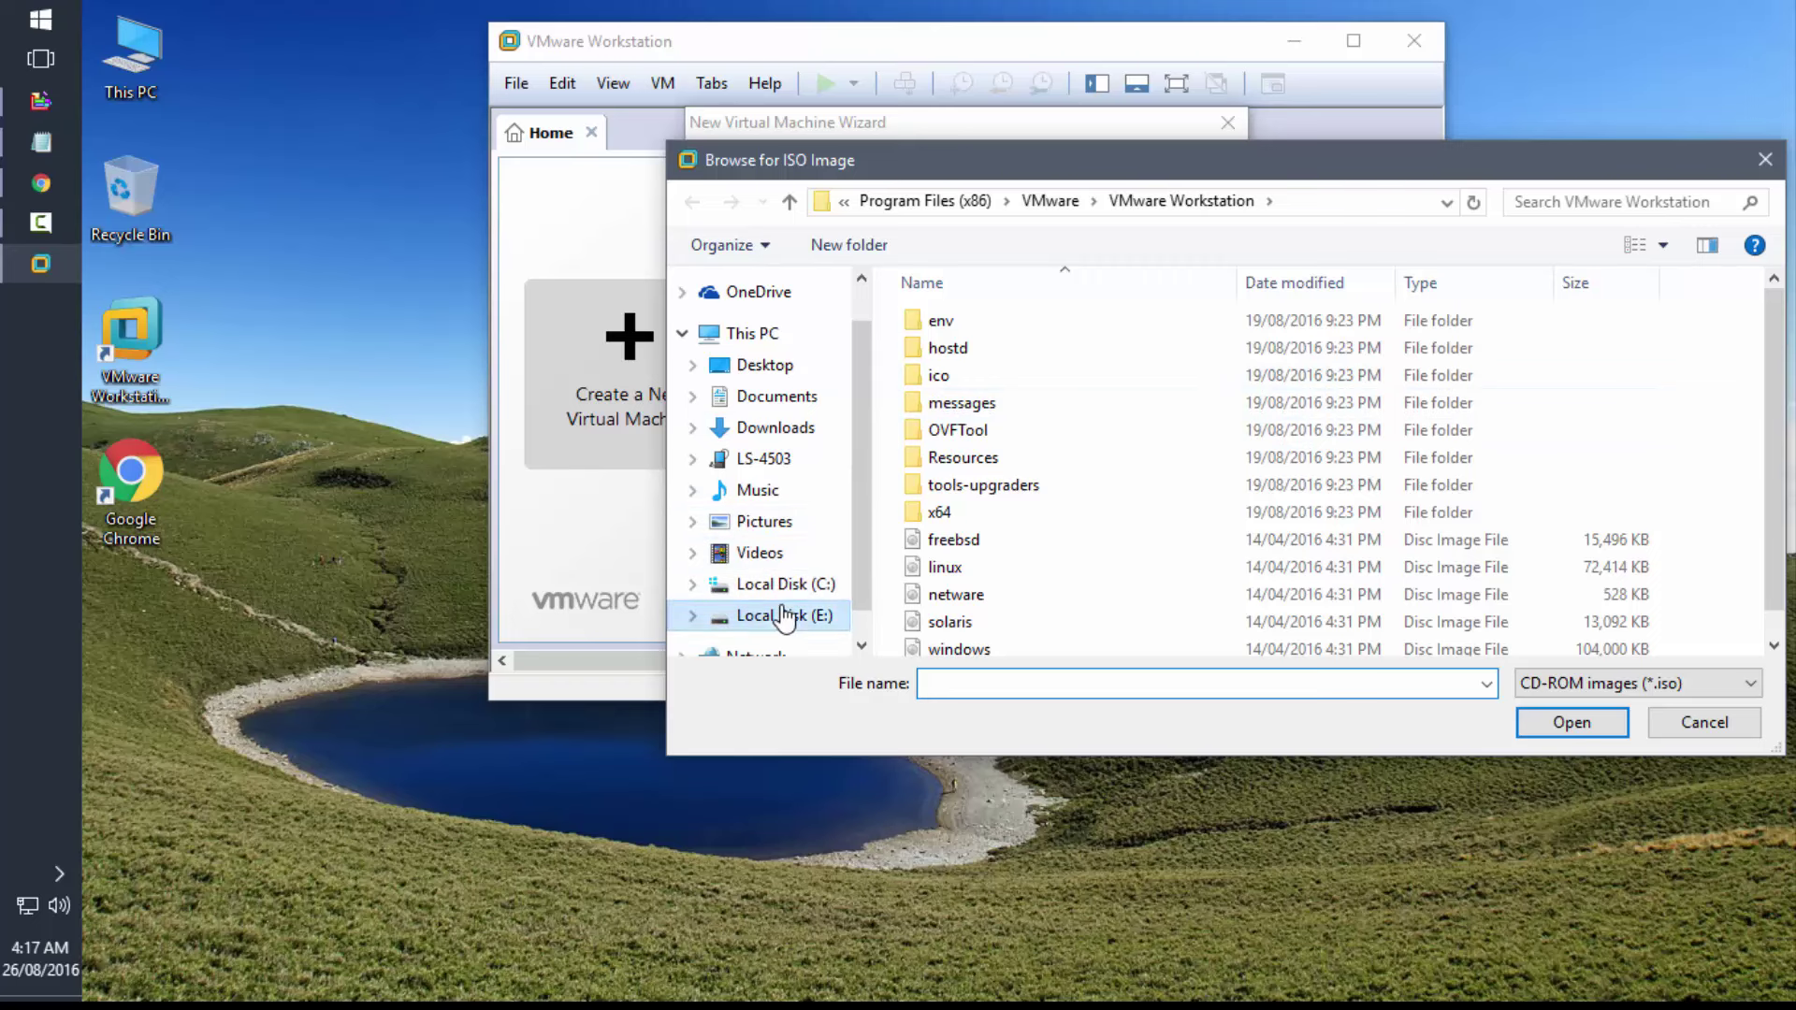
double_click(994, 346)
click(984, 325)
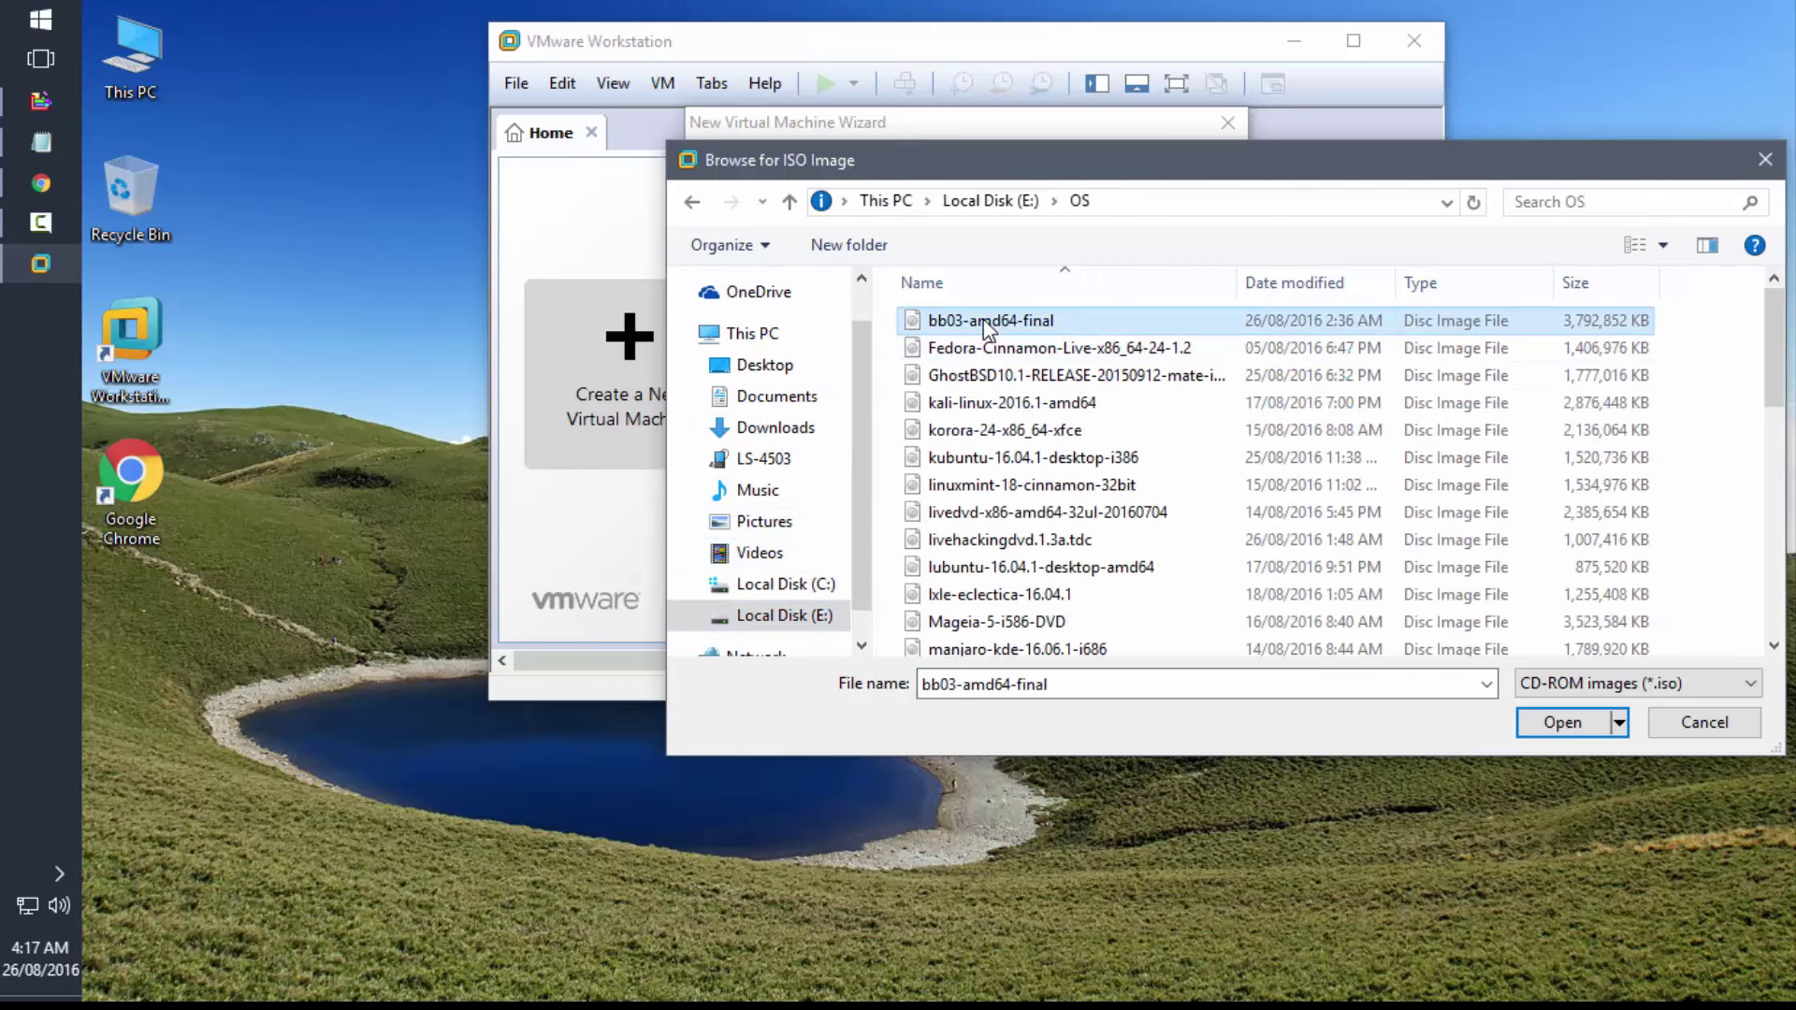
click(1558, 722)
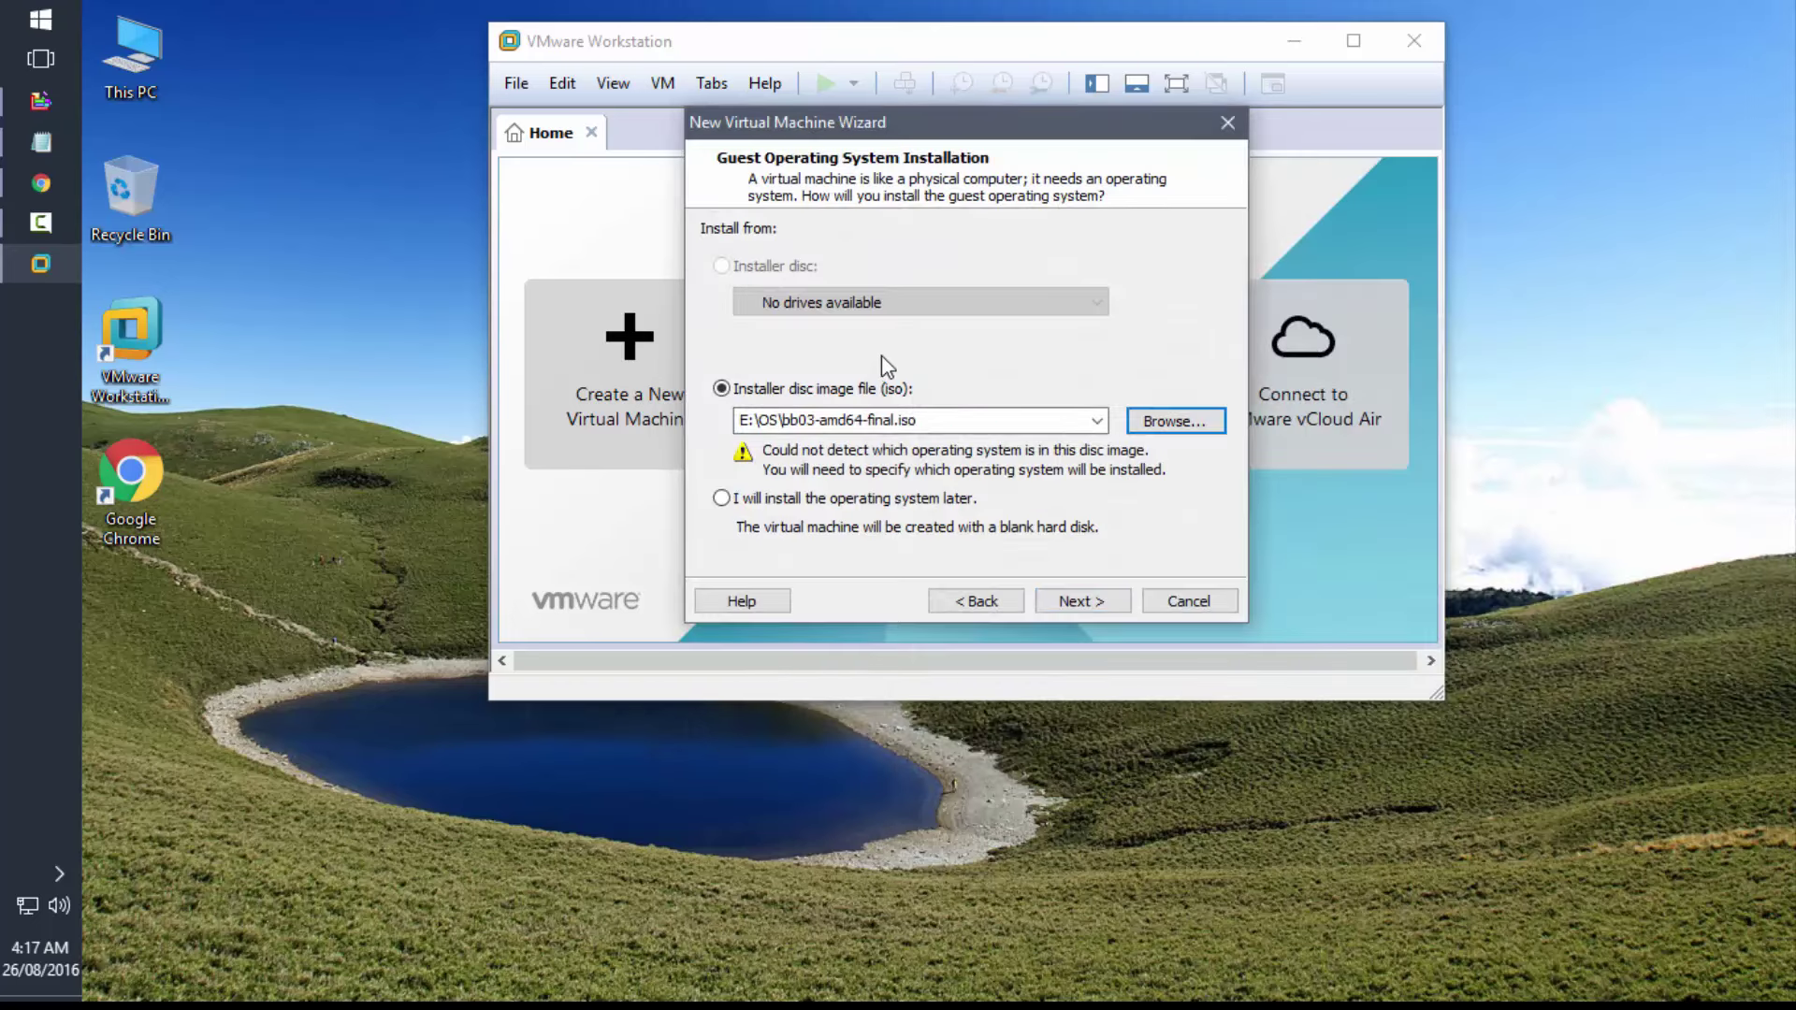
- Set the guest operating system to Linux, version Ubuntu 64-bit
click(1081, 603)
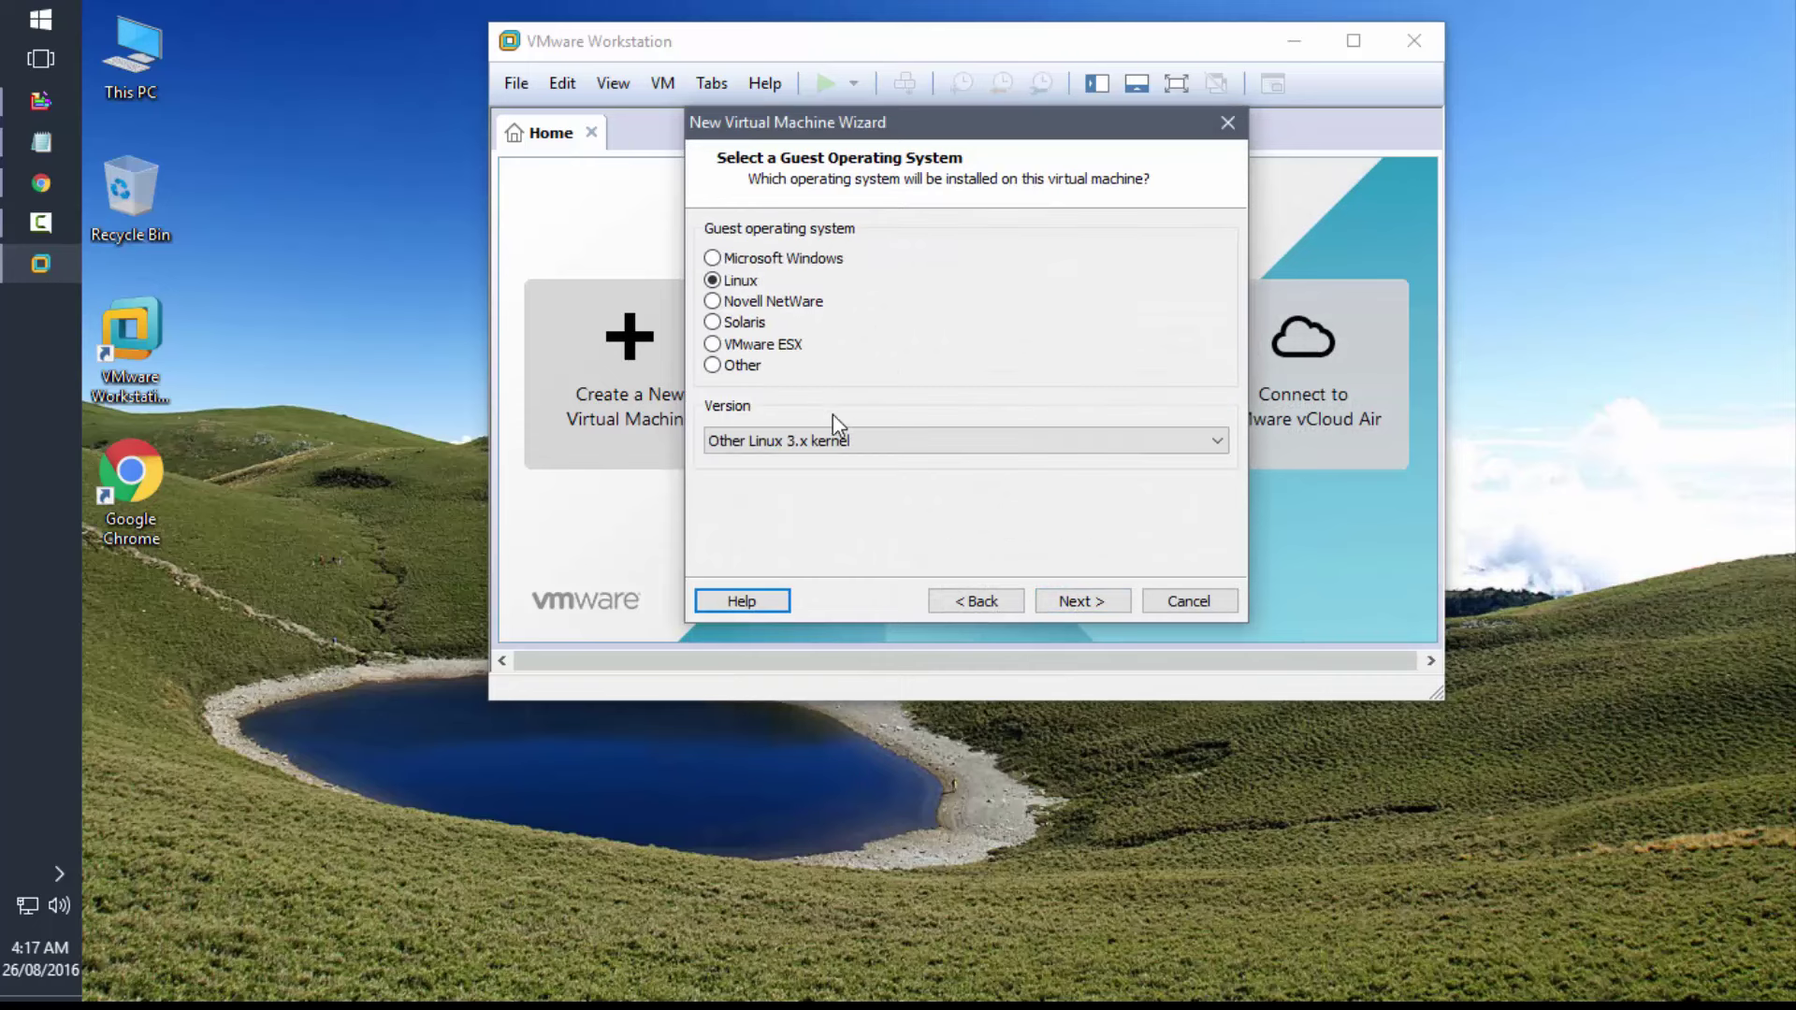
click(836, 445)
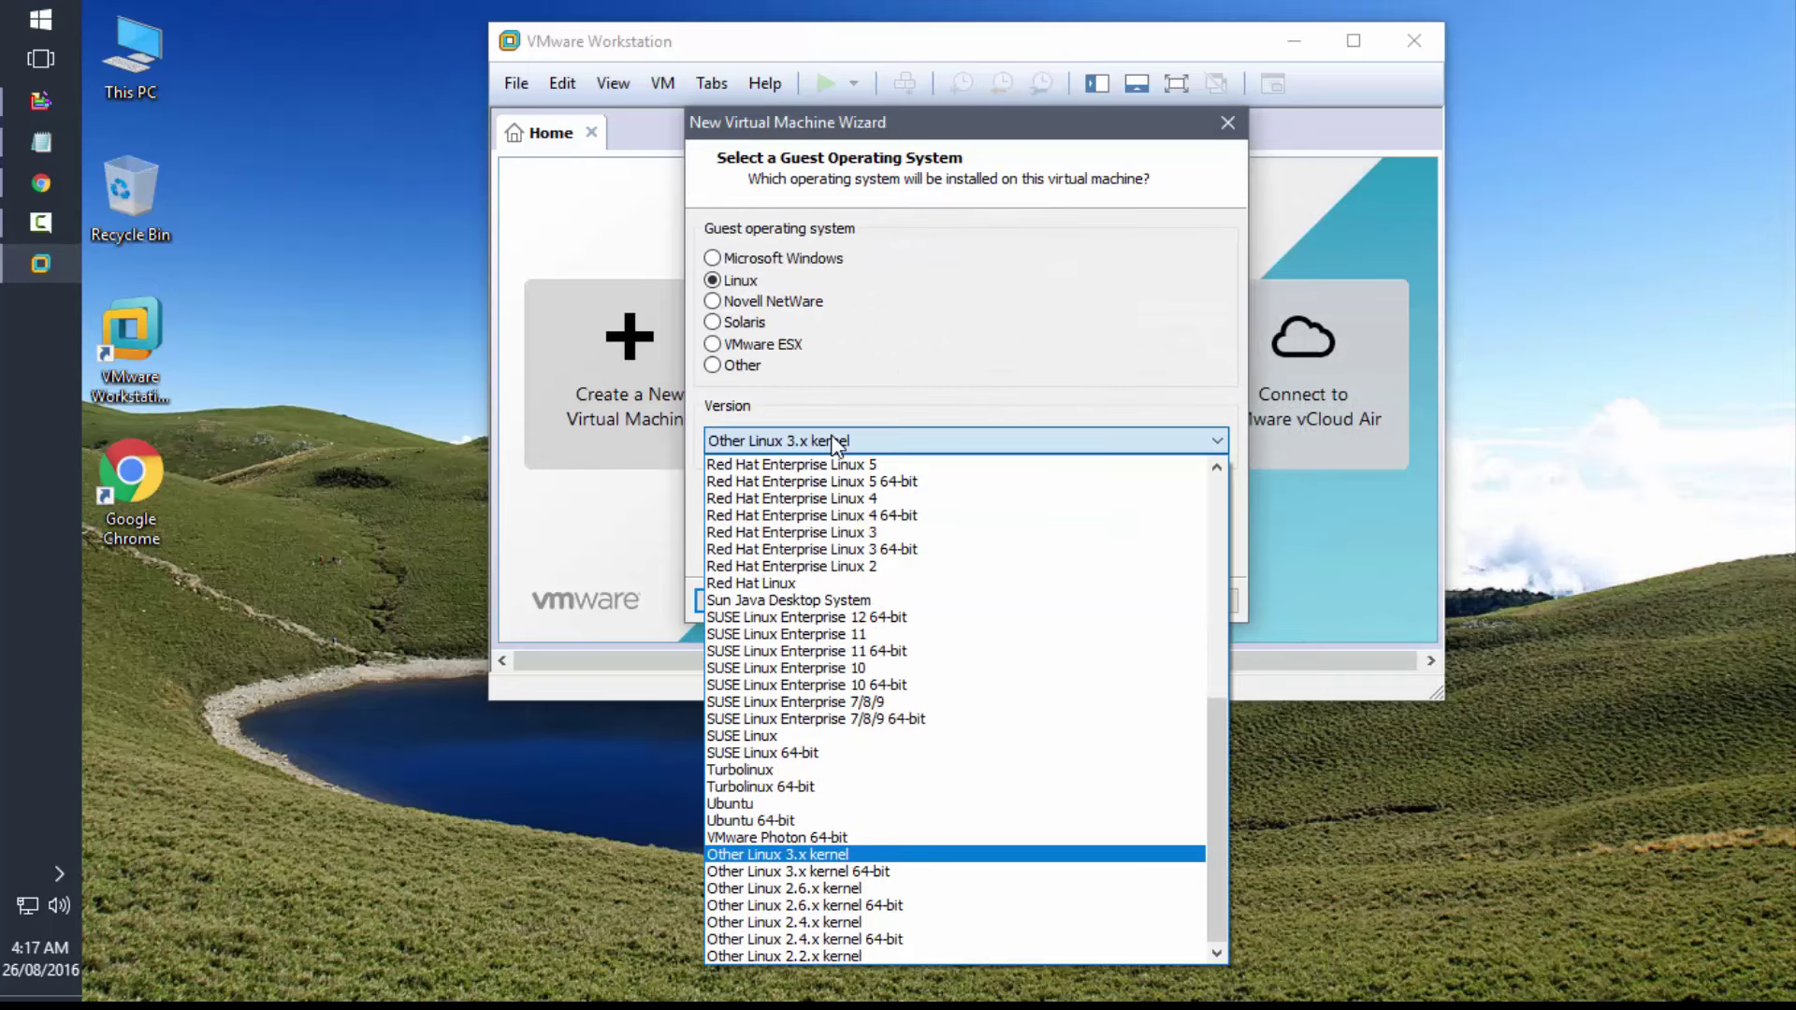
key(u)
key(Down)
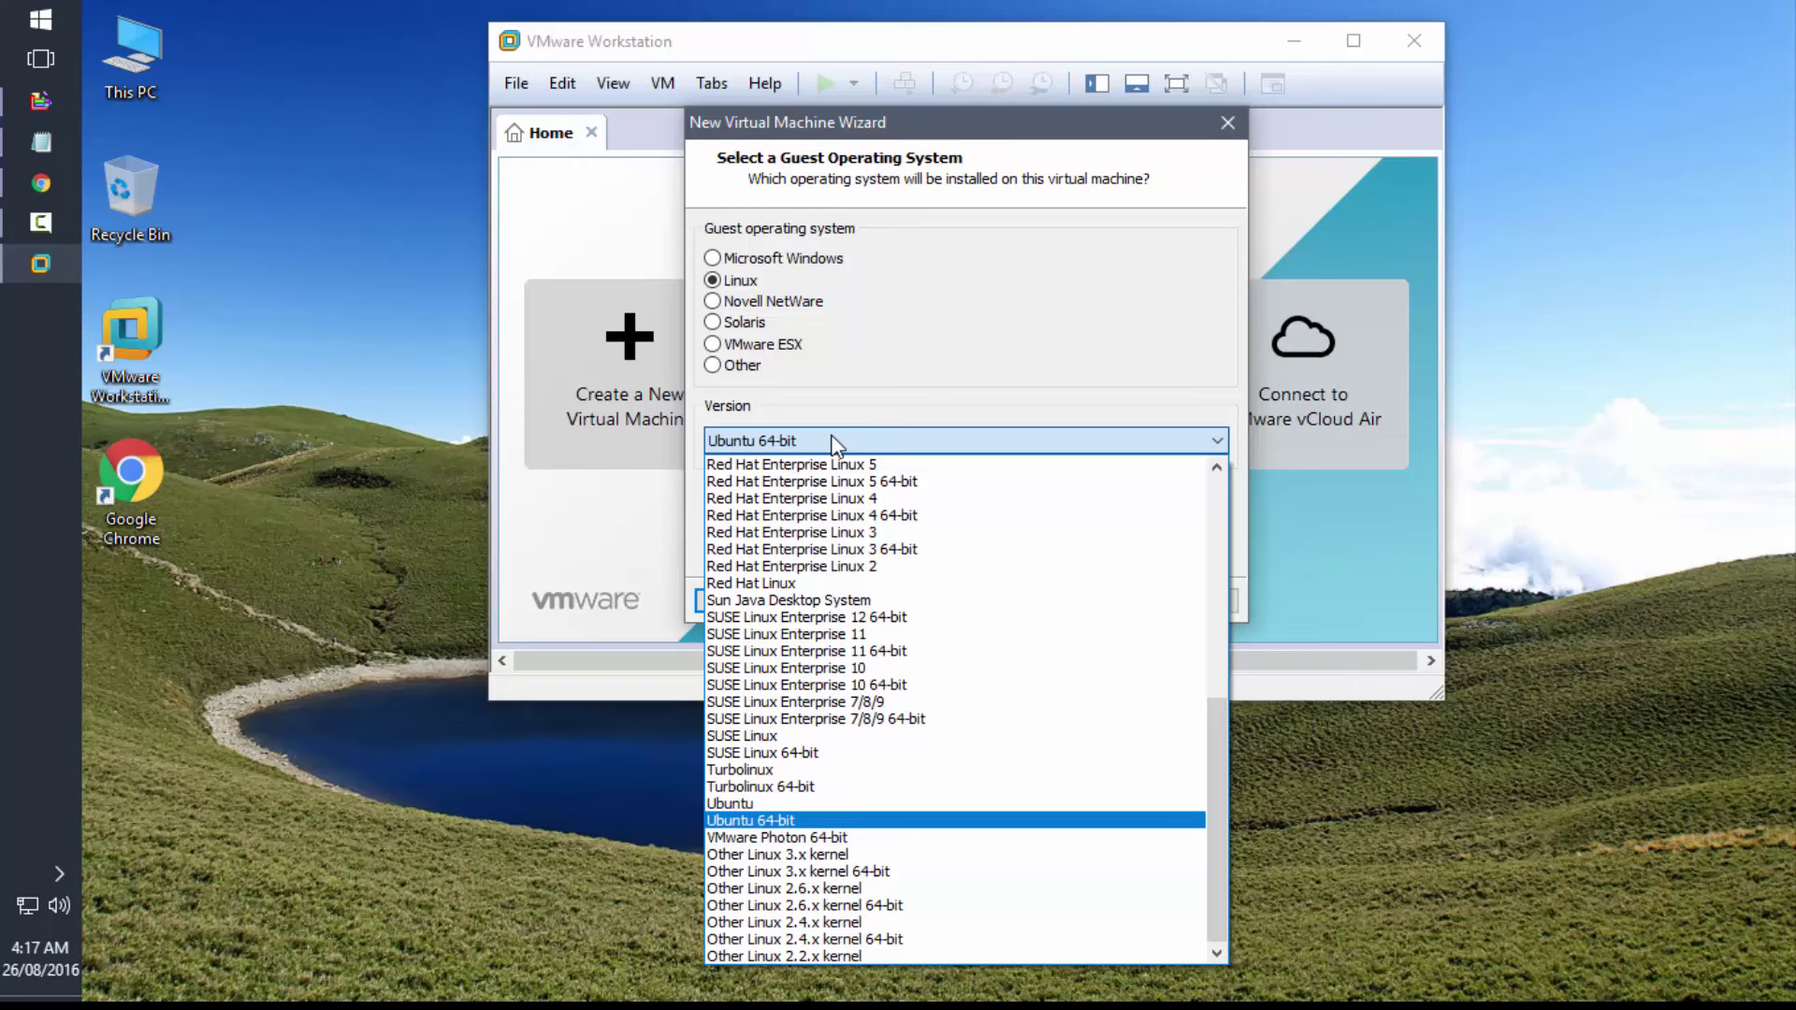
key(Return)
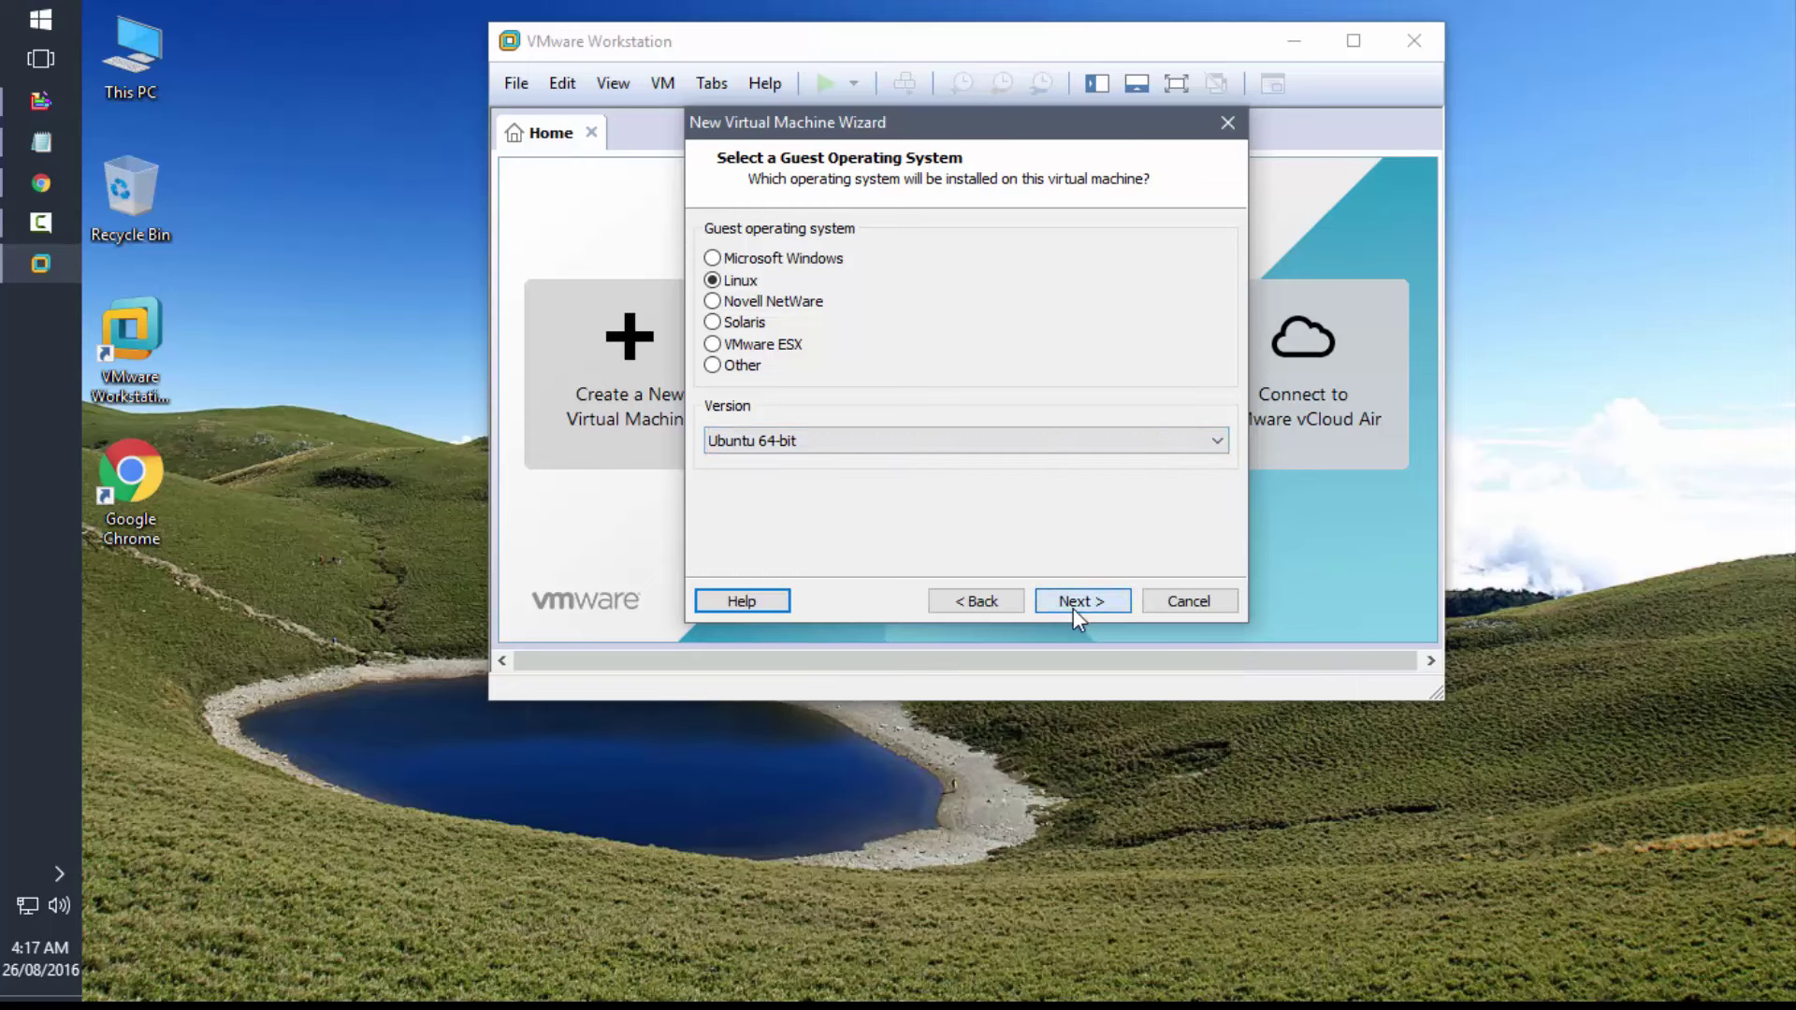
click(1074, 606)
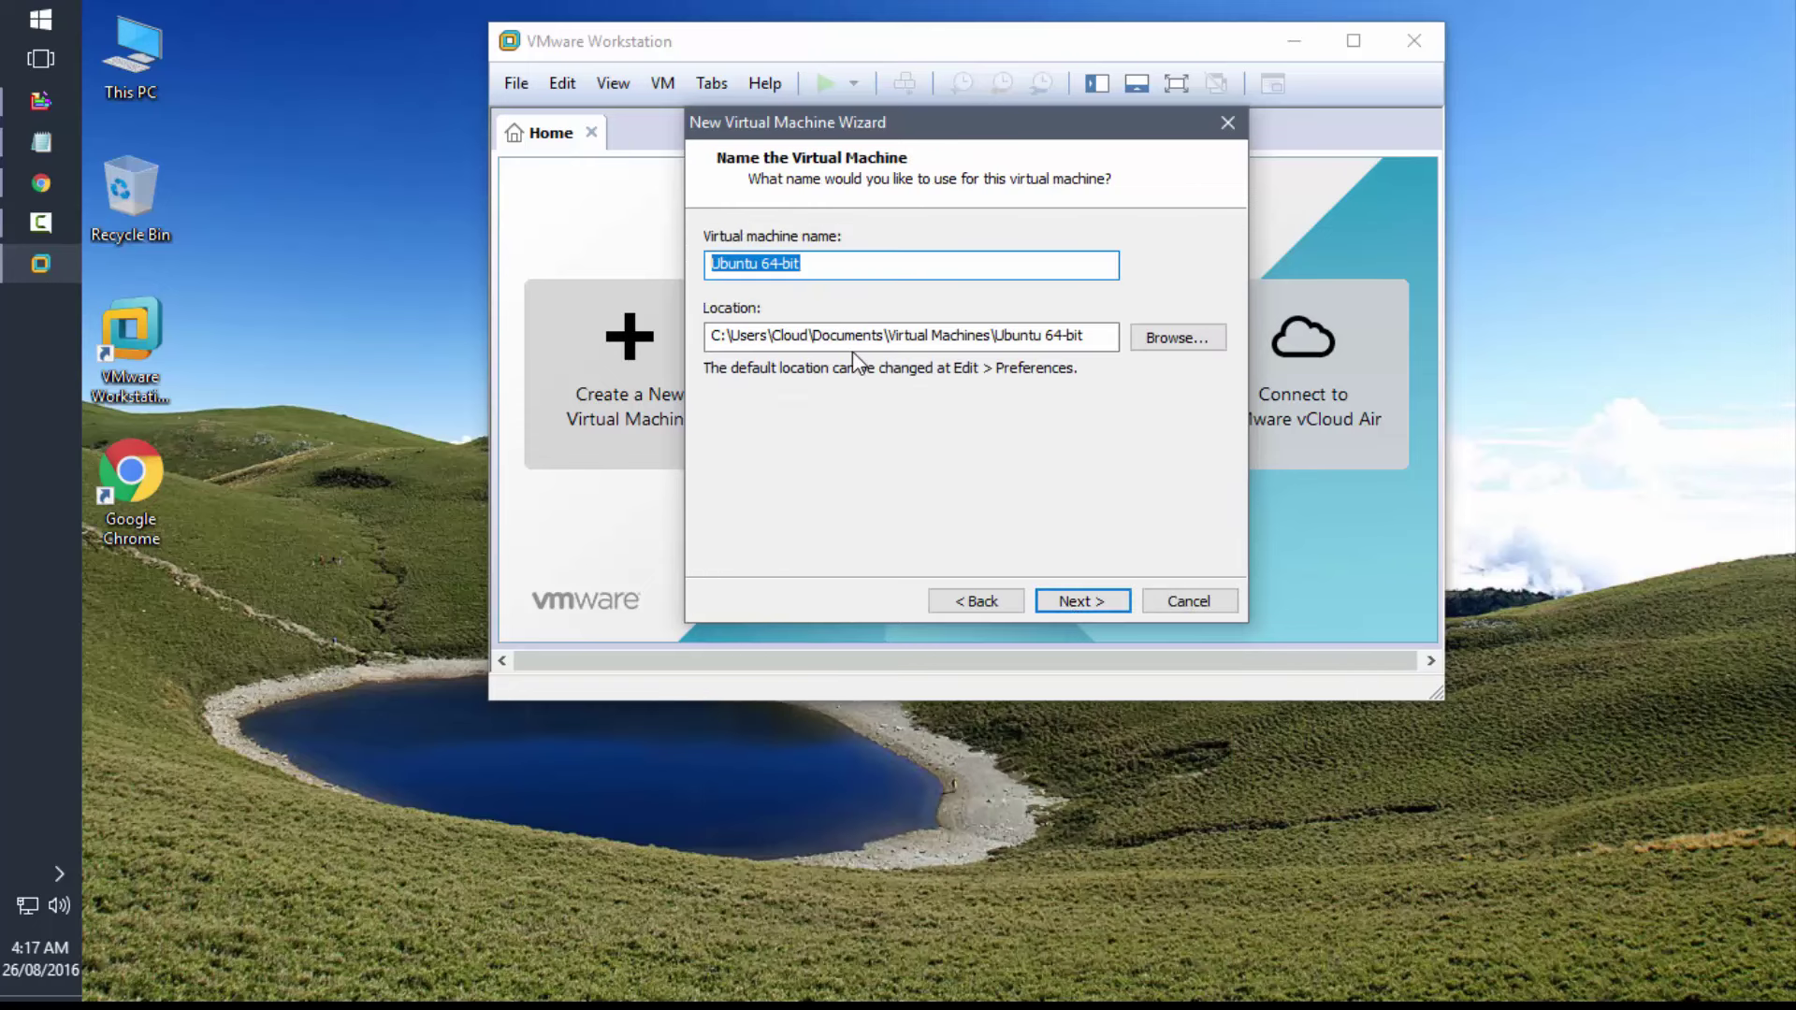
- Name the virtual machine 'Blackbuntu OS' and keep the 20 GB split disk
text(Black)
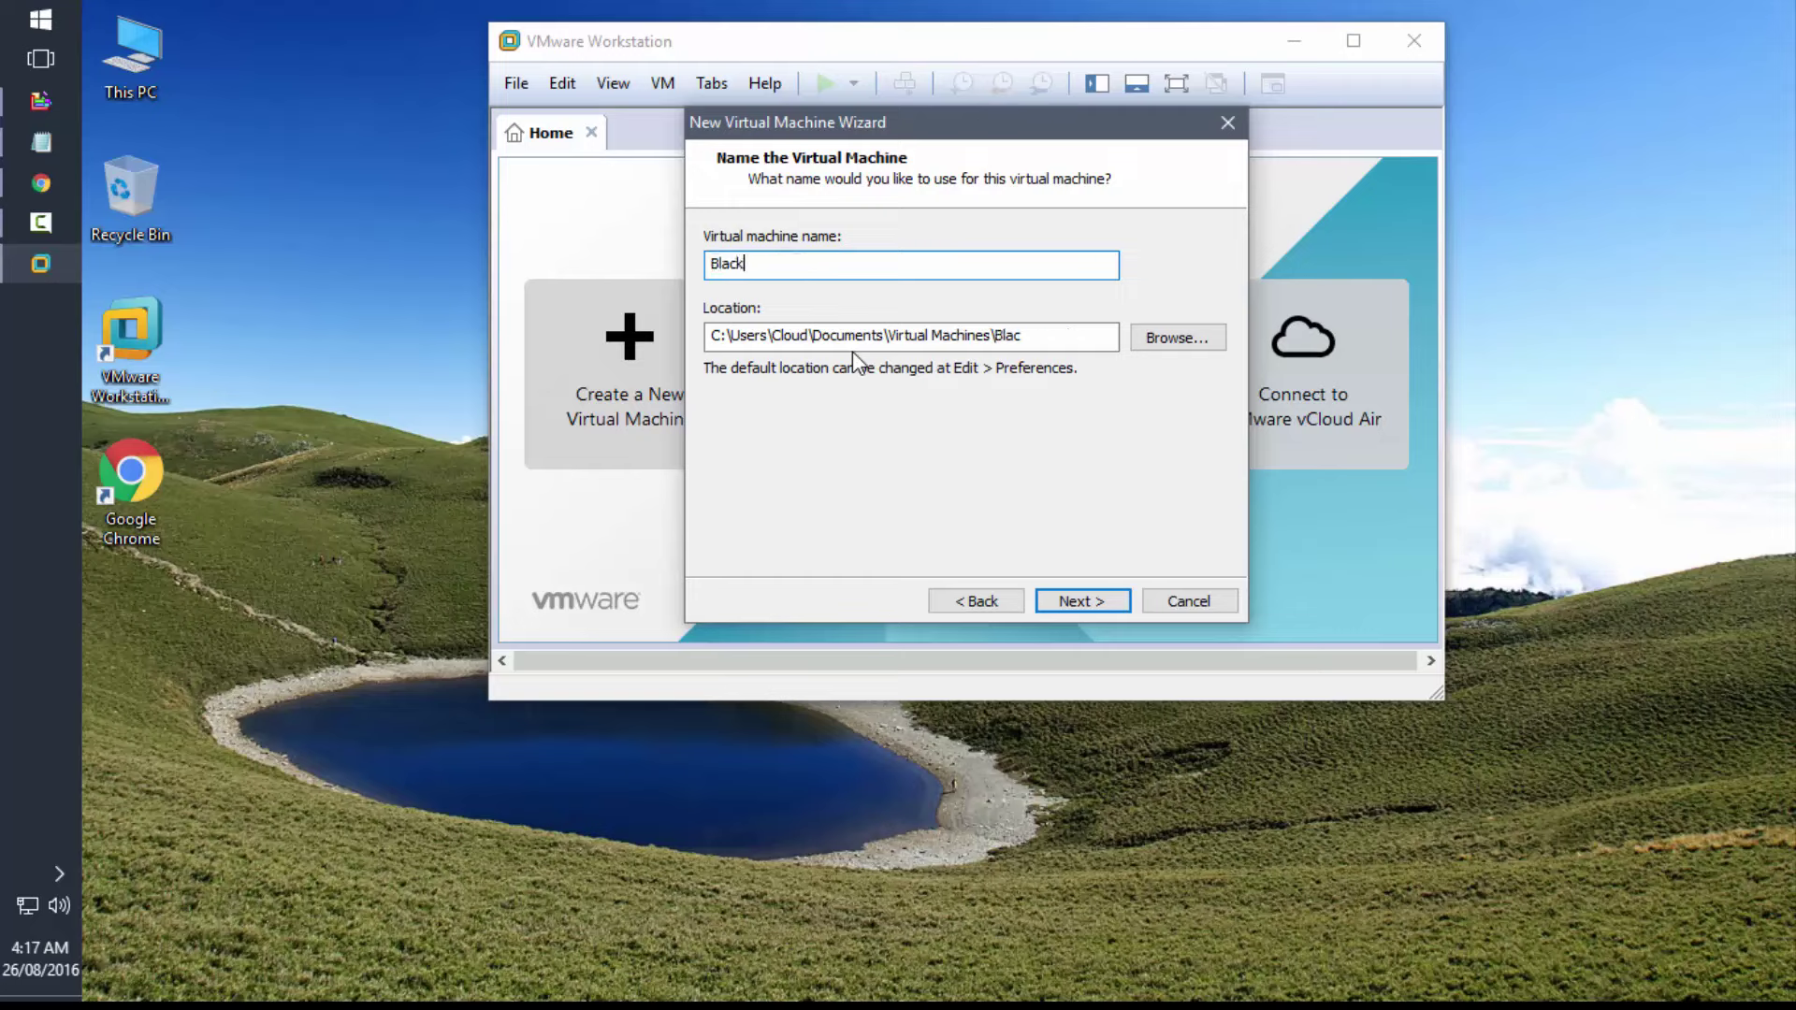
text(buntu OS)
click(1092, 604)
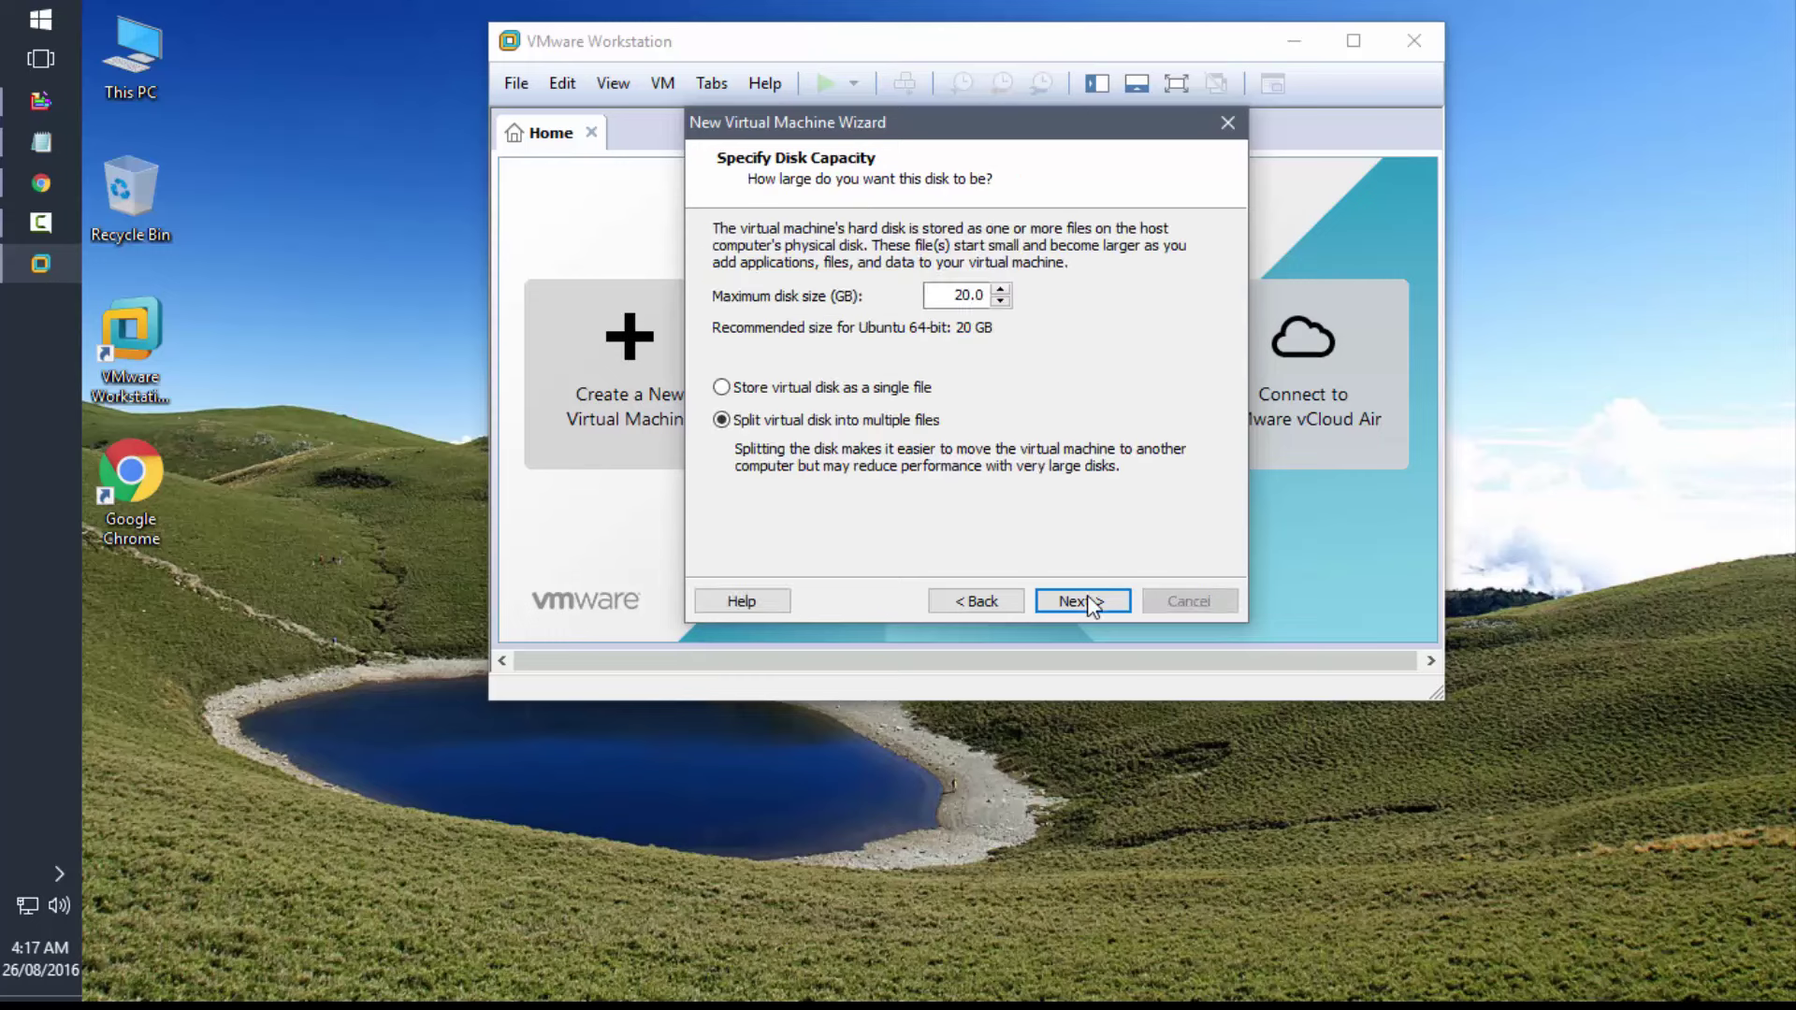
click(1092, 604)
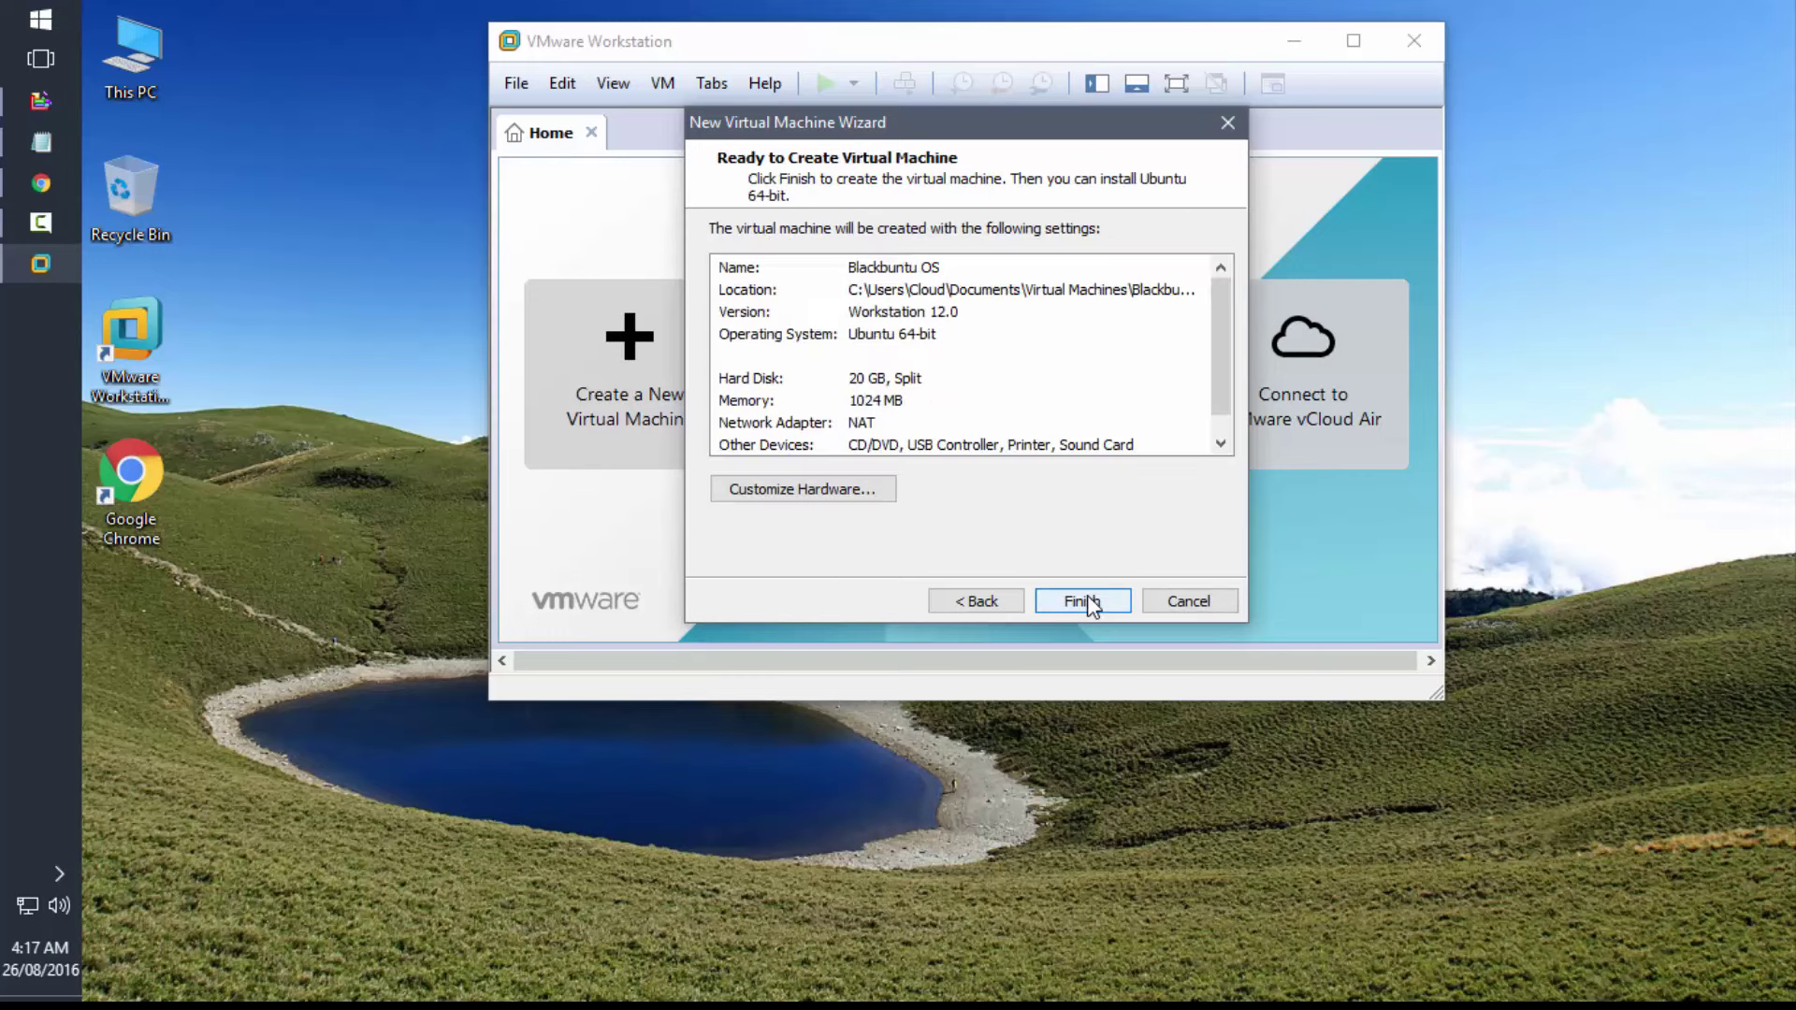
- Raise the VM memory to 2048 MB in the hardware settings and finish the wizard
click(812, 491)
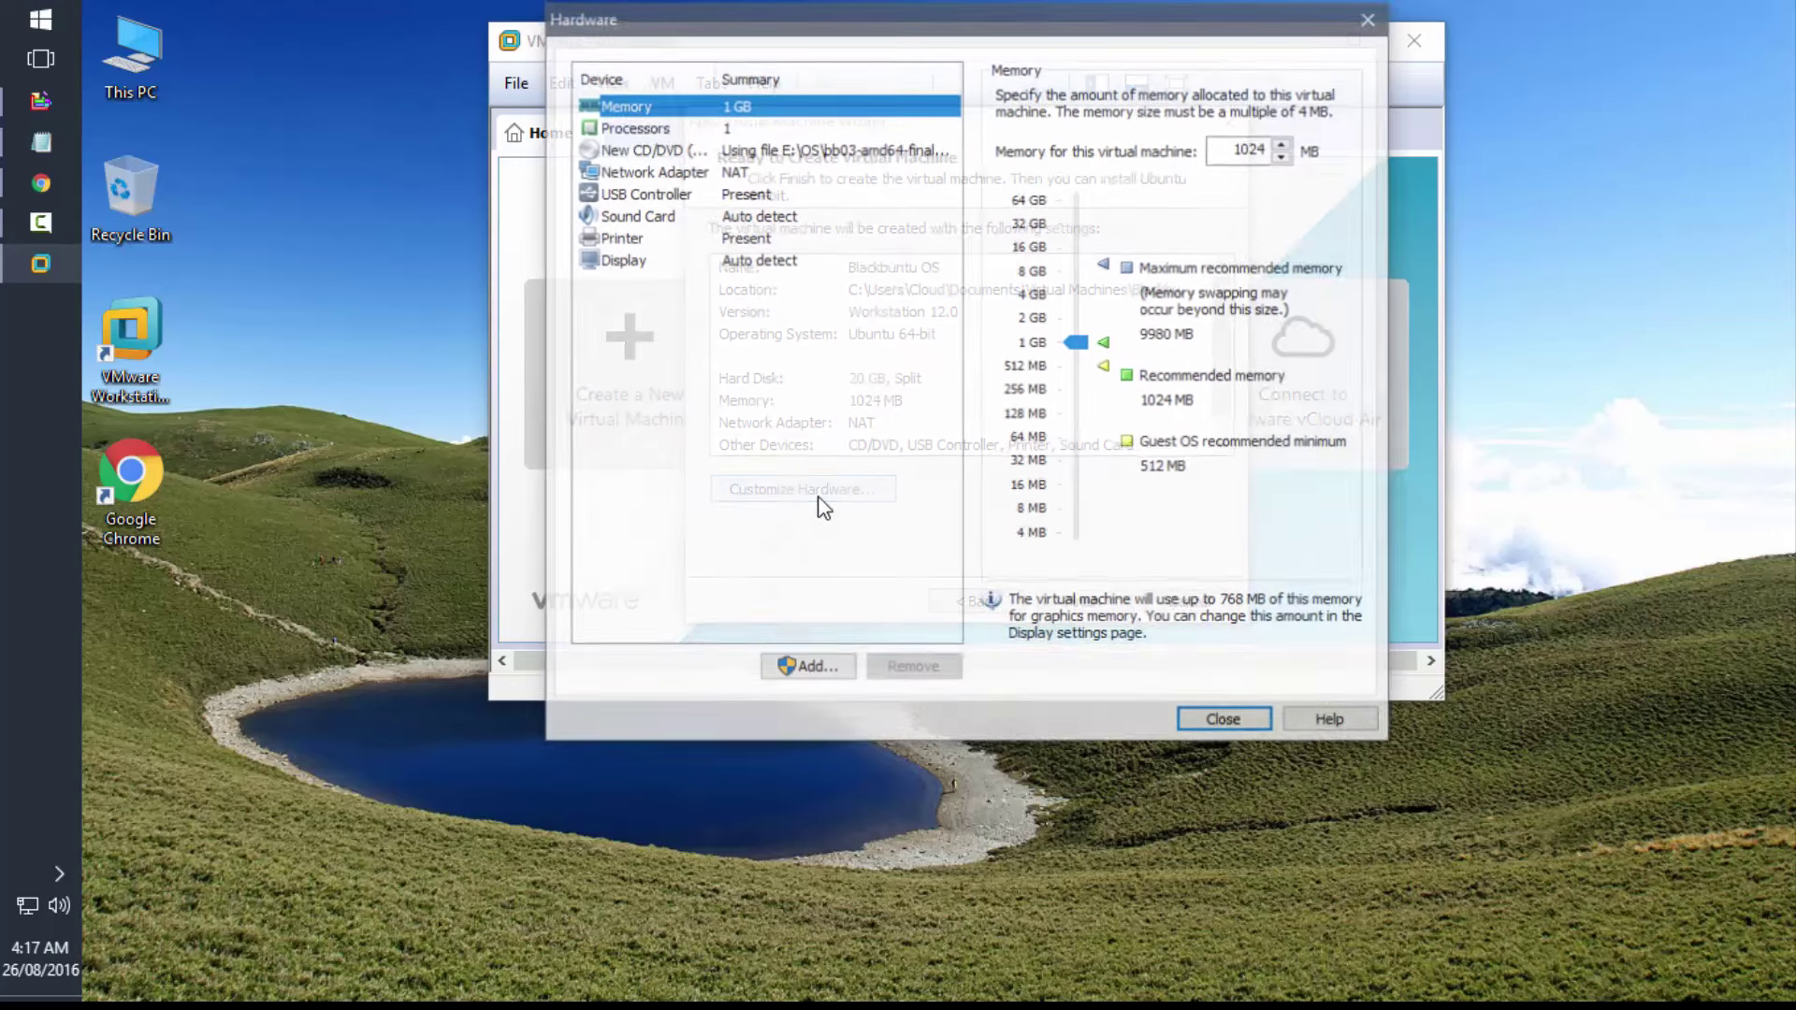
click(1100, 341)
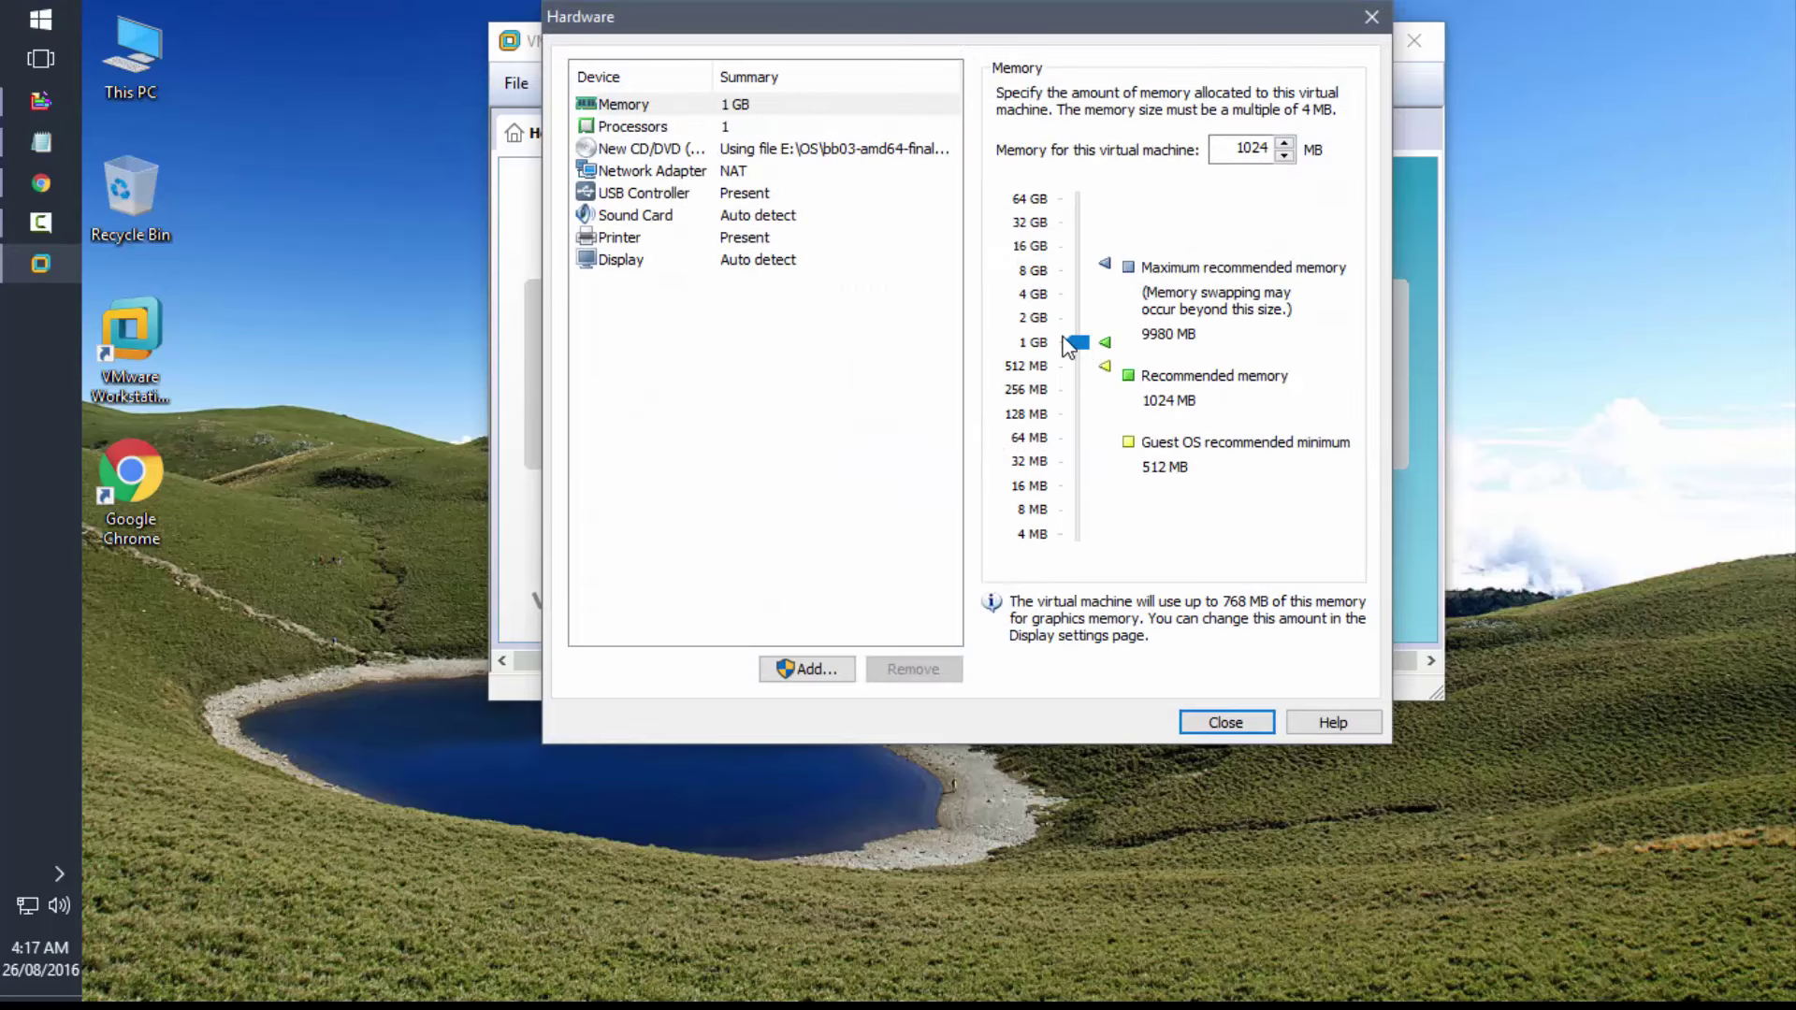
scroll(1086, 342, up, 1)
click(1219, 723)
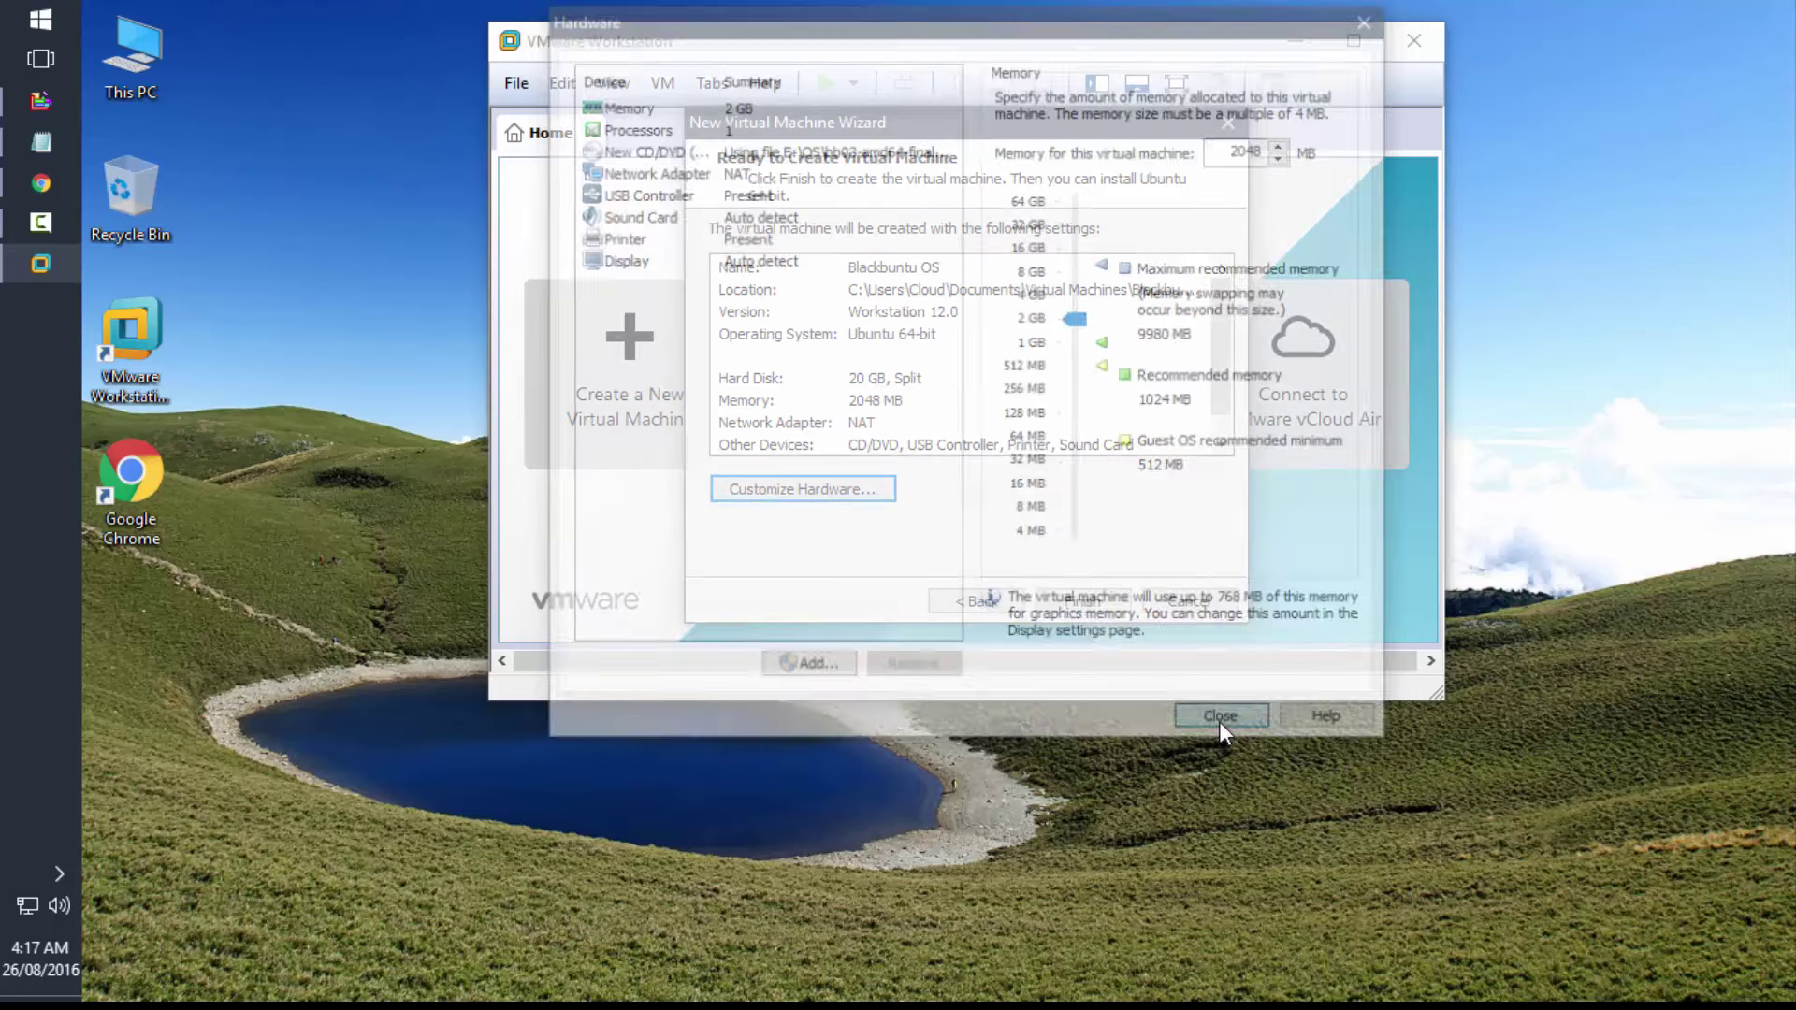
click(1085, 602)
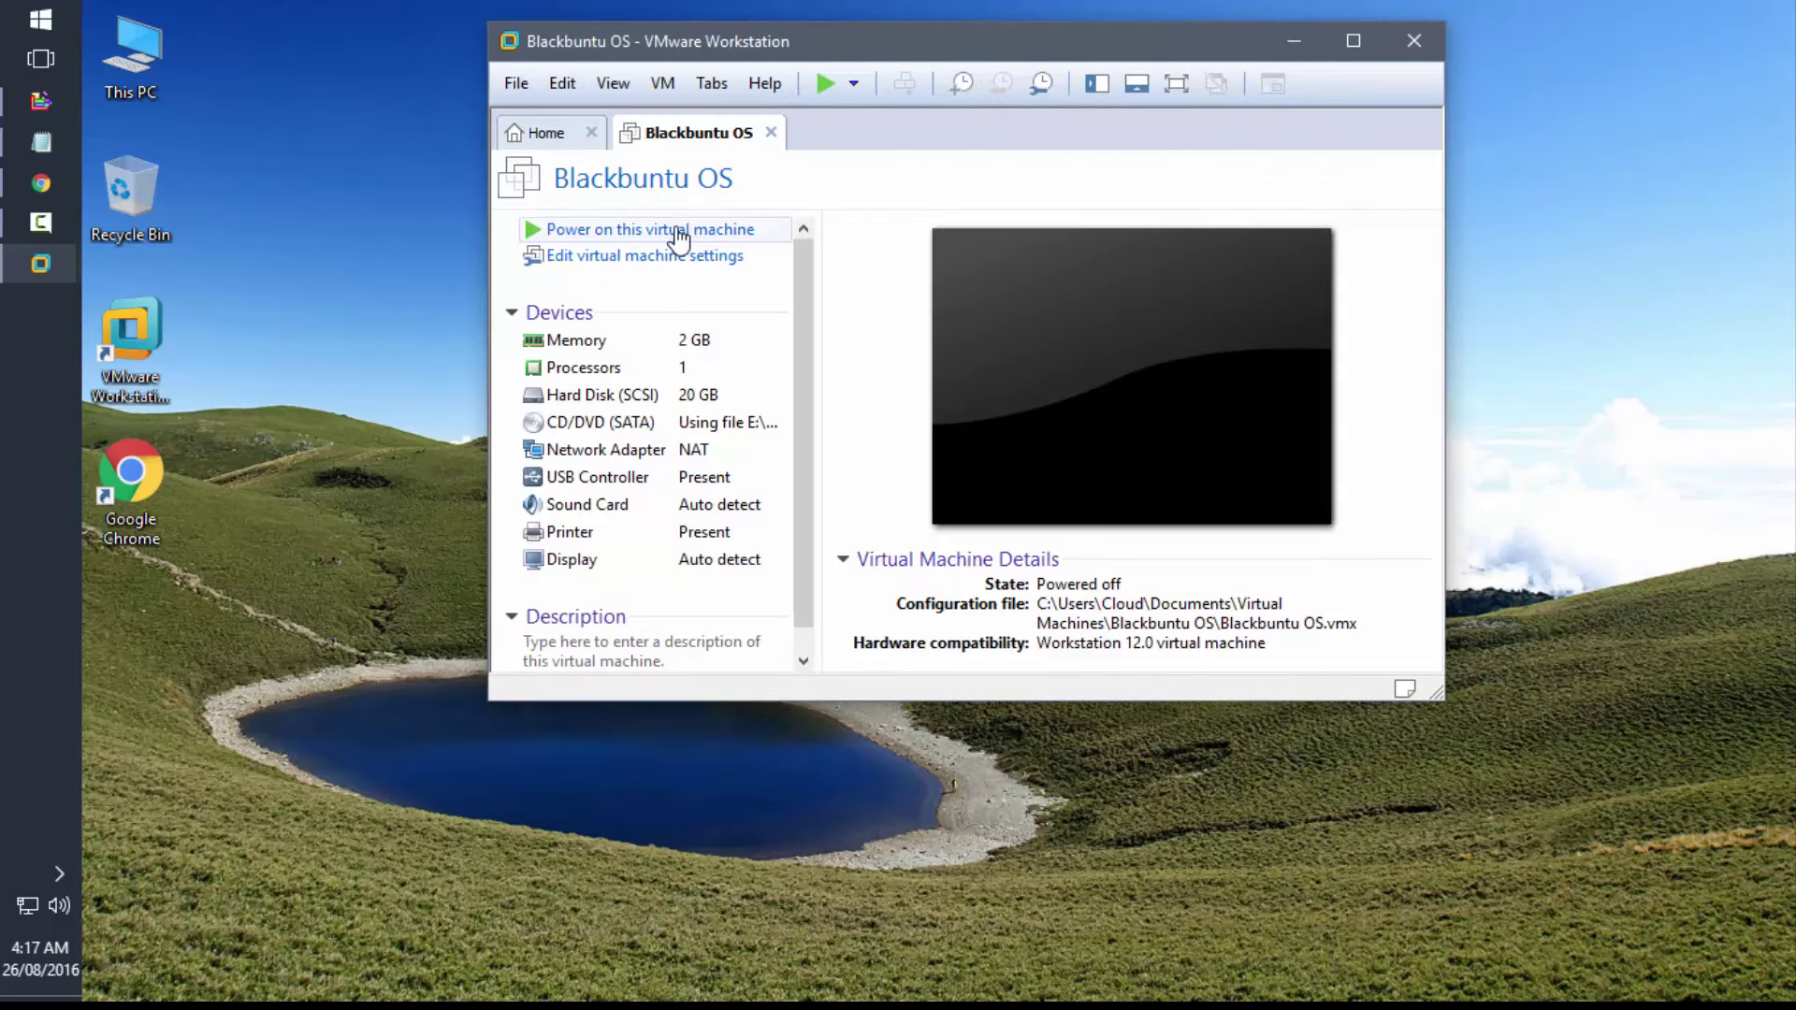
- Power on Blackbuntu OS and boot 'install - start the installer directly'
click(678, 234)
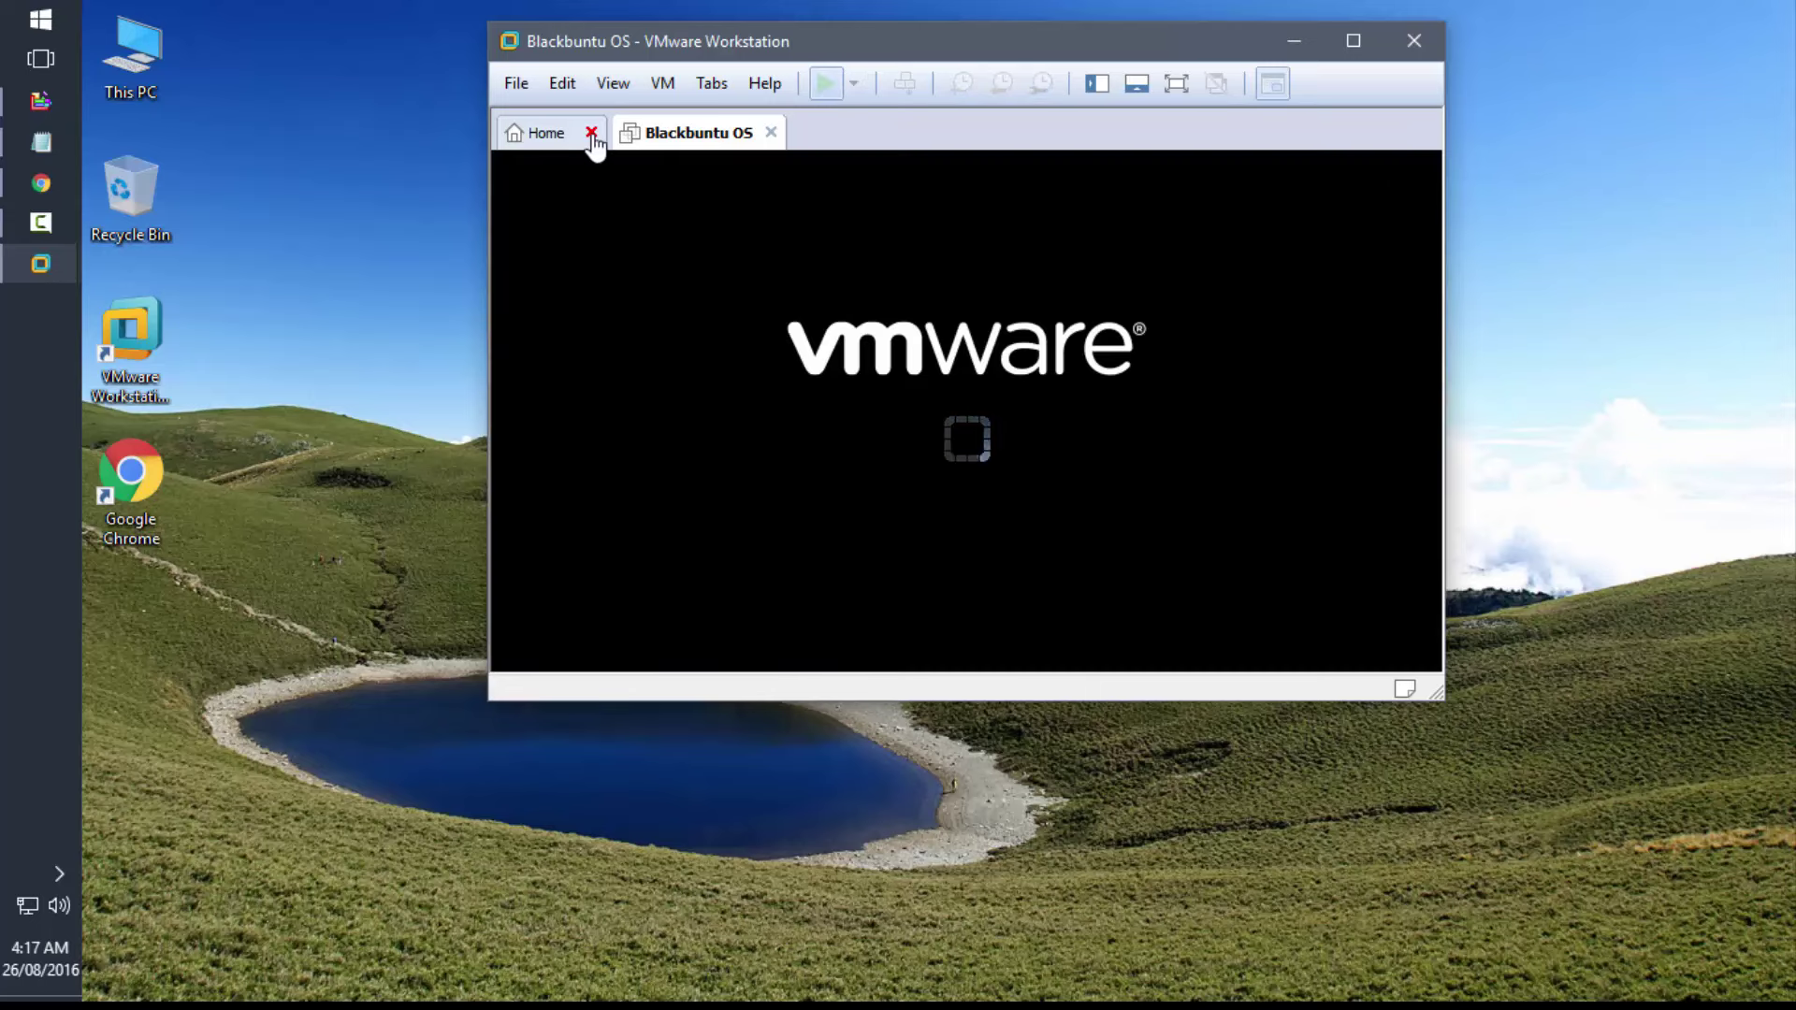
click(591, 132)
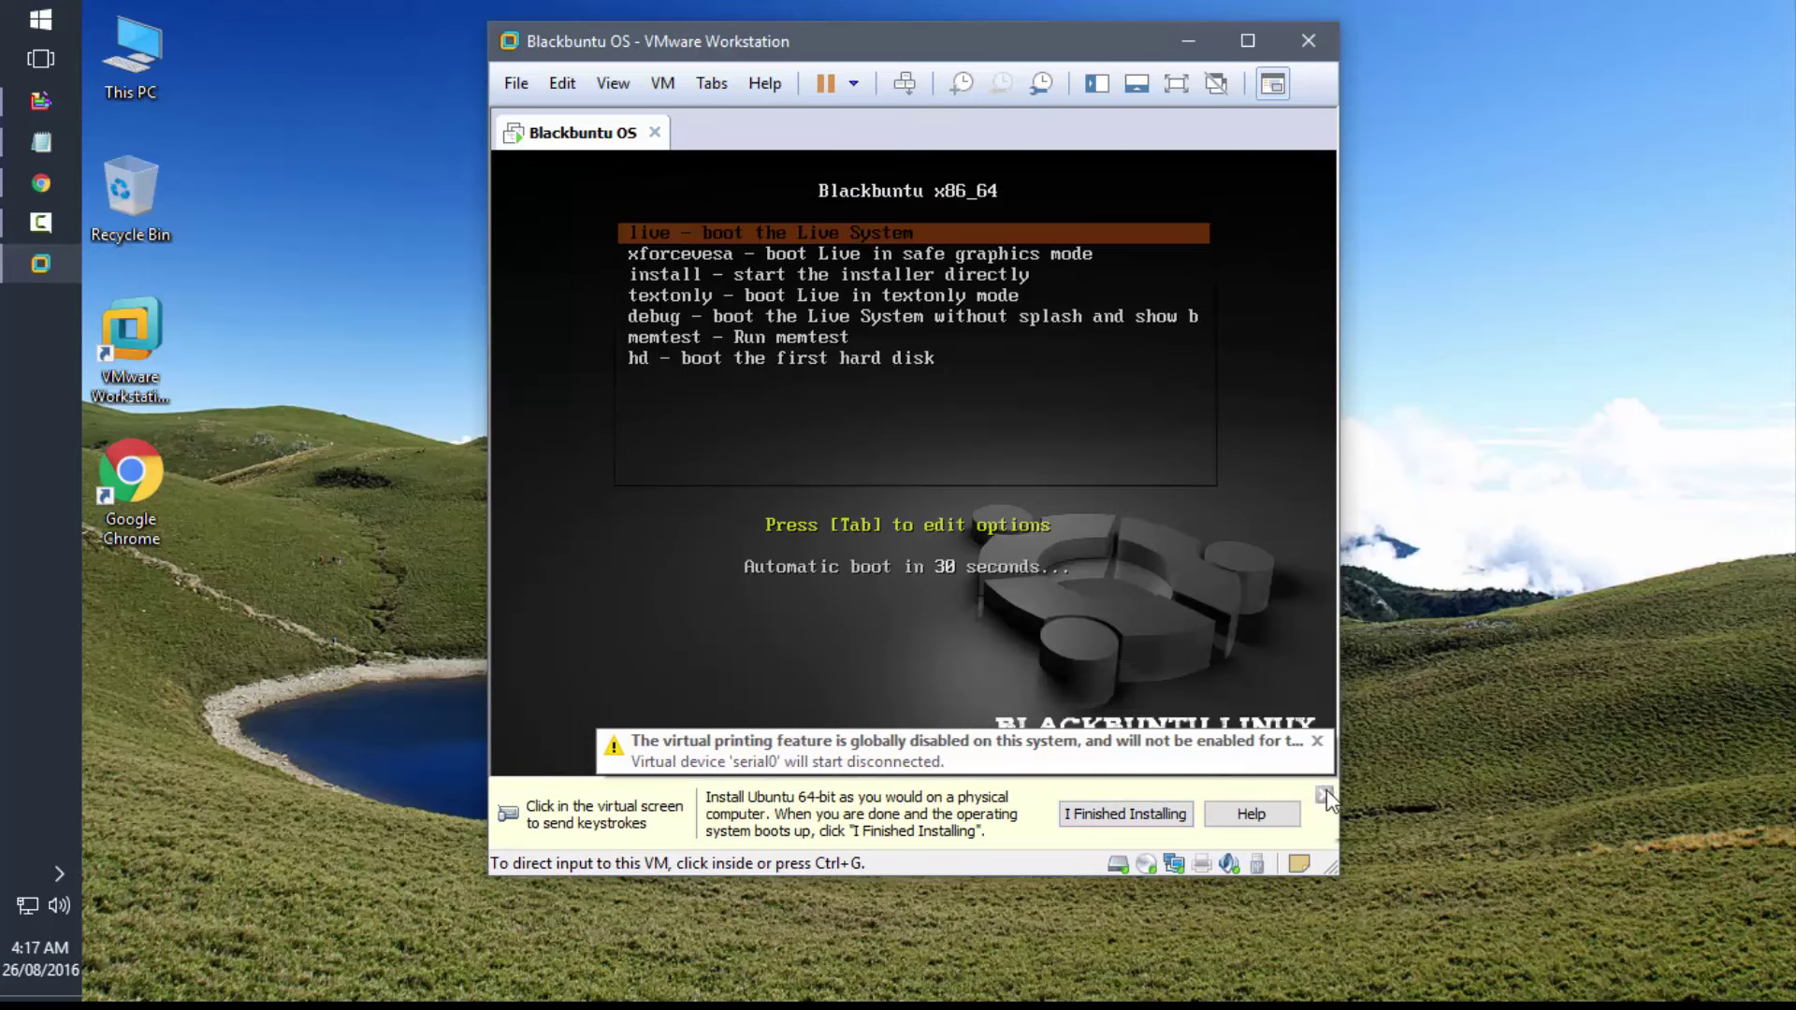
click(1324, 795)
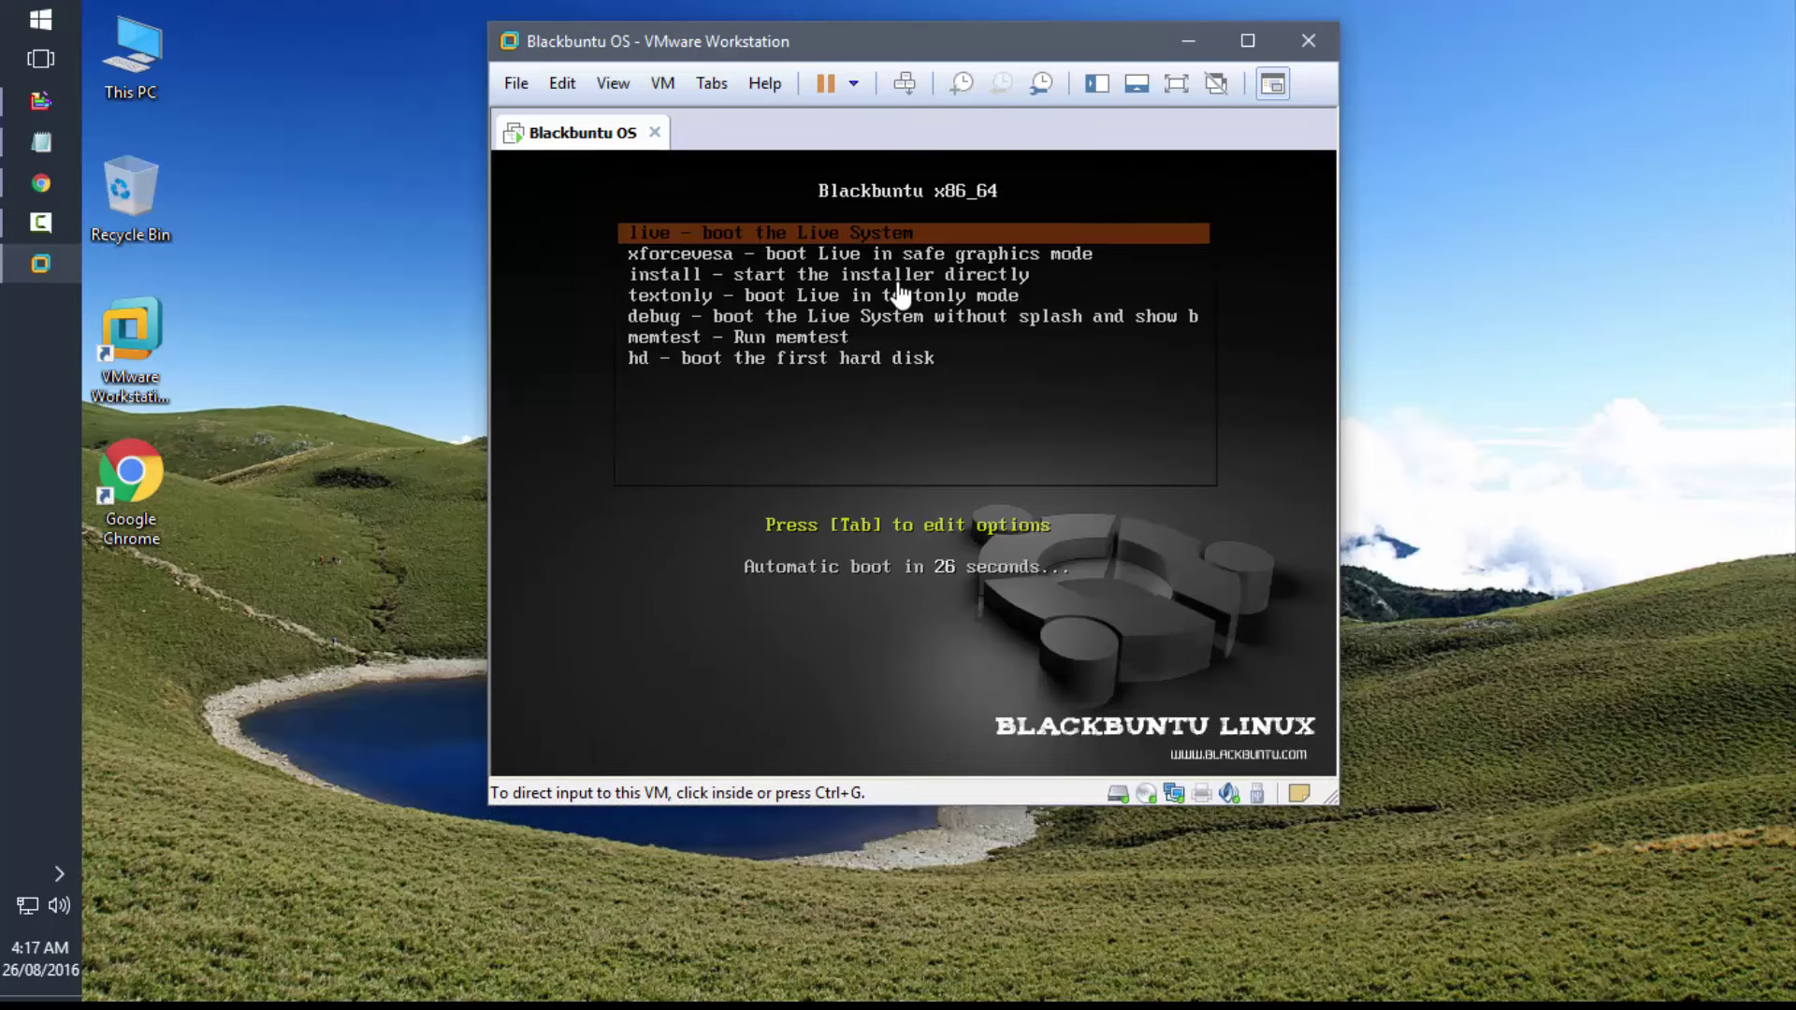
click(929, 295)
key(Down)
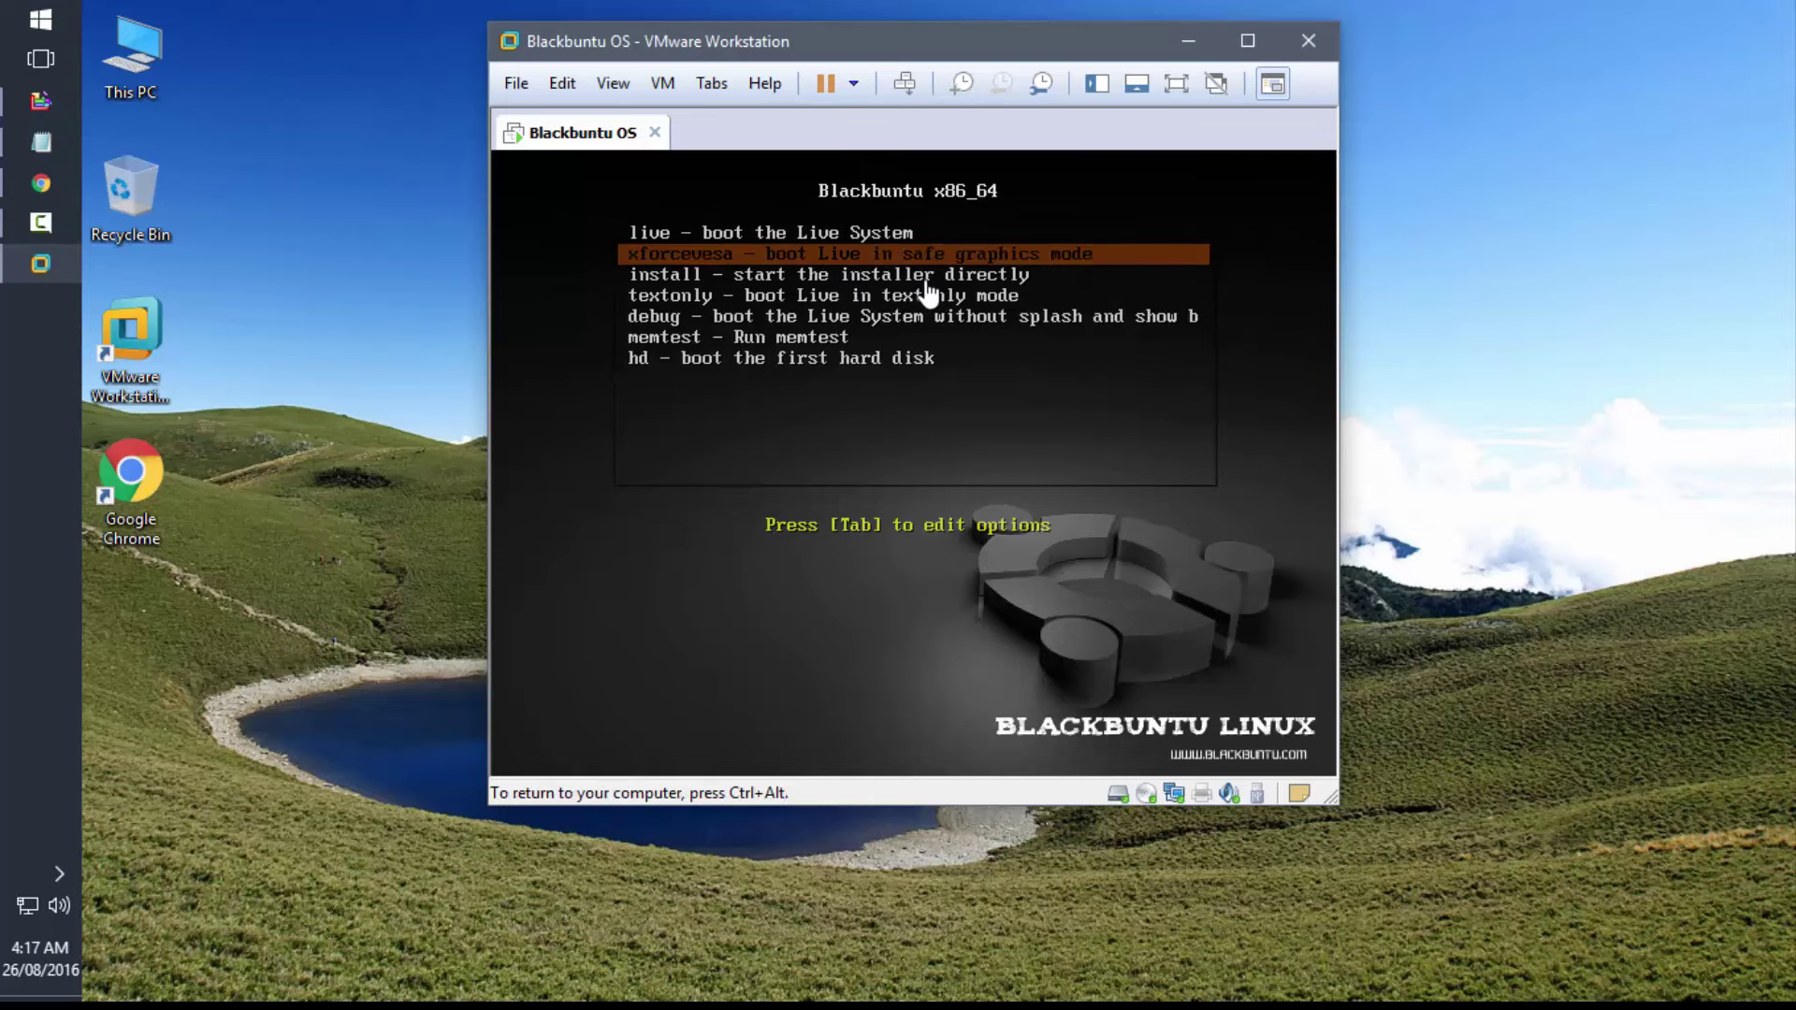
key(Down)
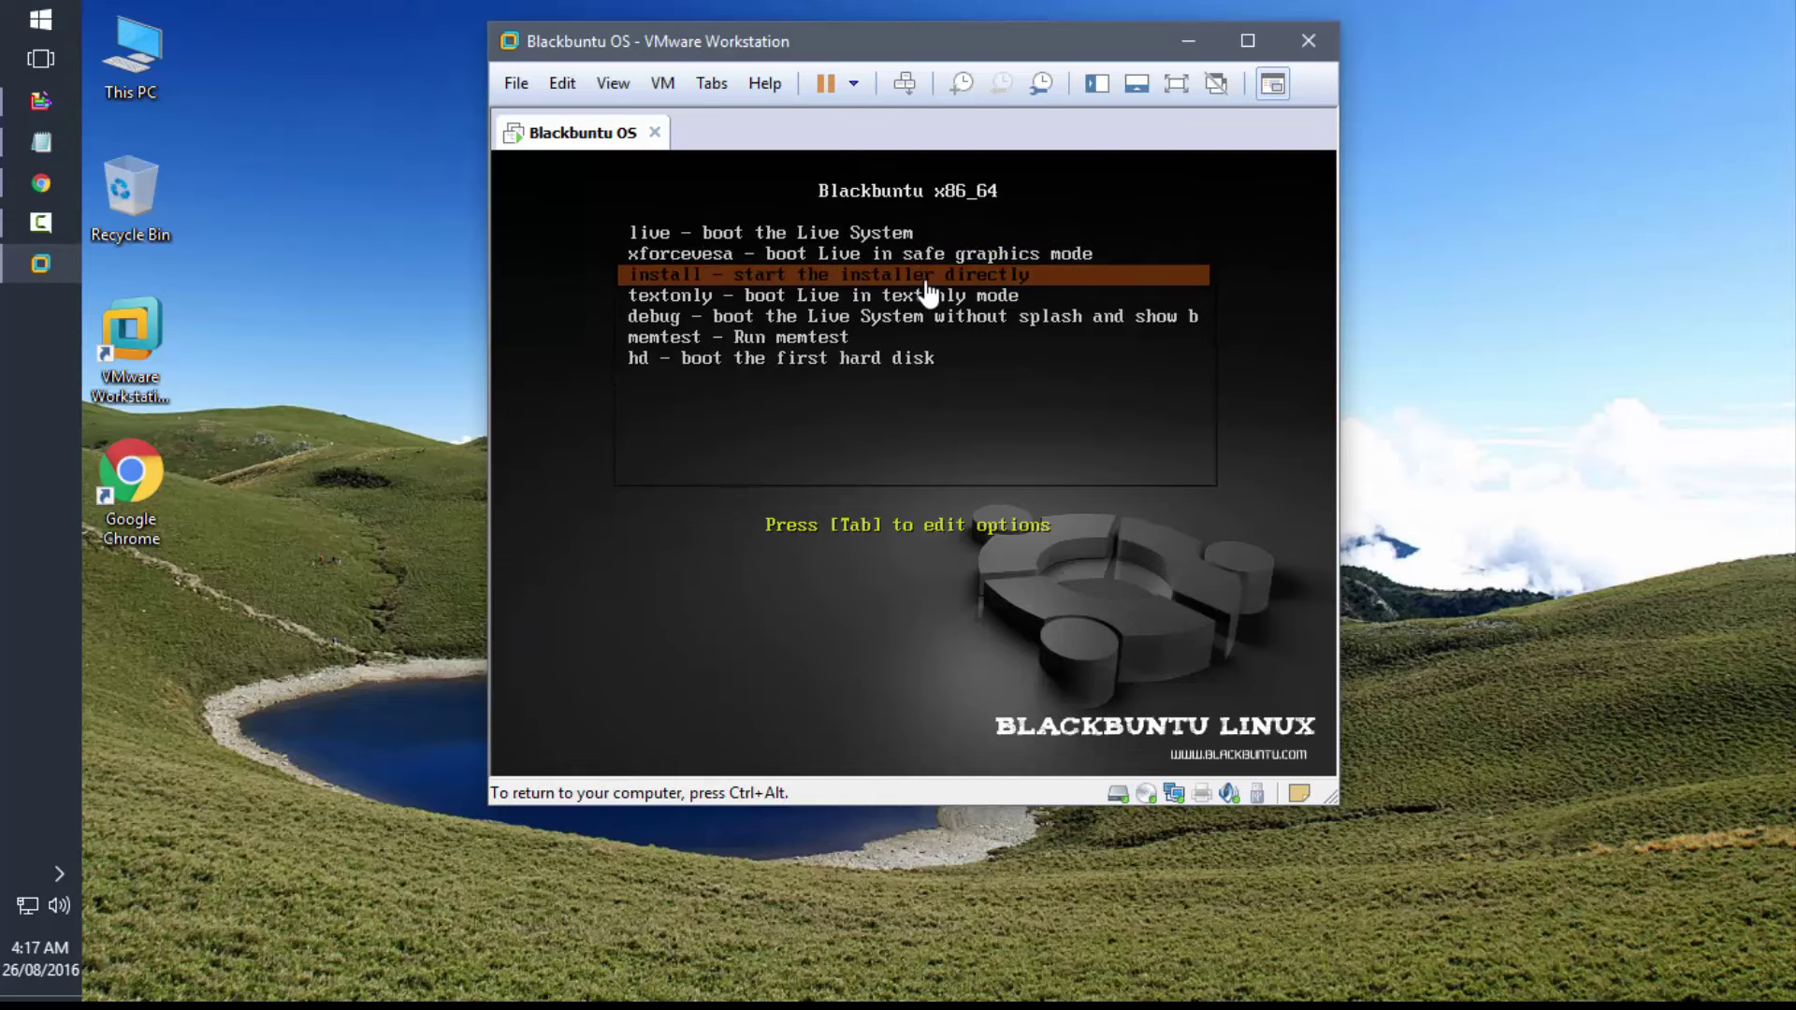
key(Return)
- Enlarge the virtual machine window, making it taller and wider
key(ctrl+alt)
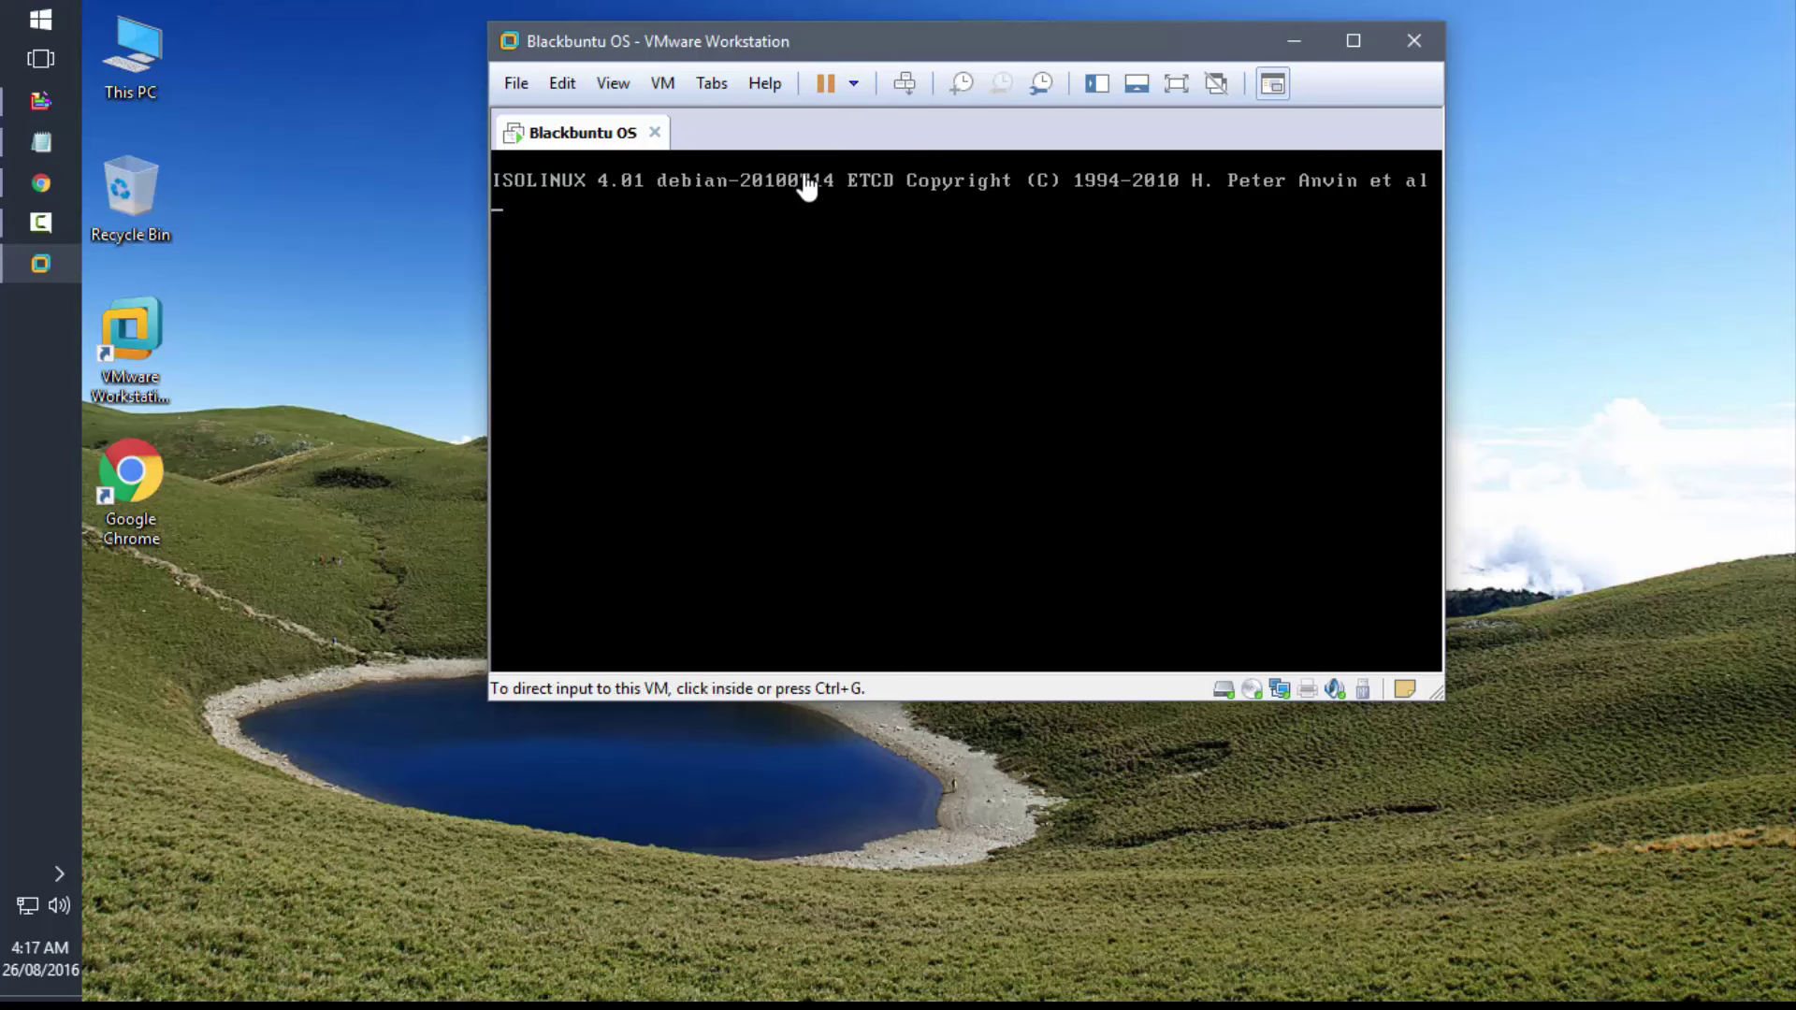
click(334, 320)
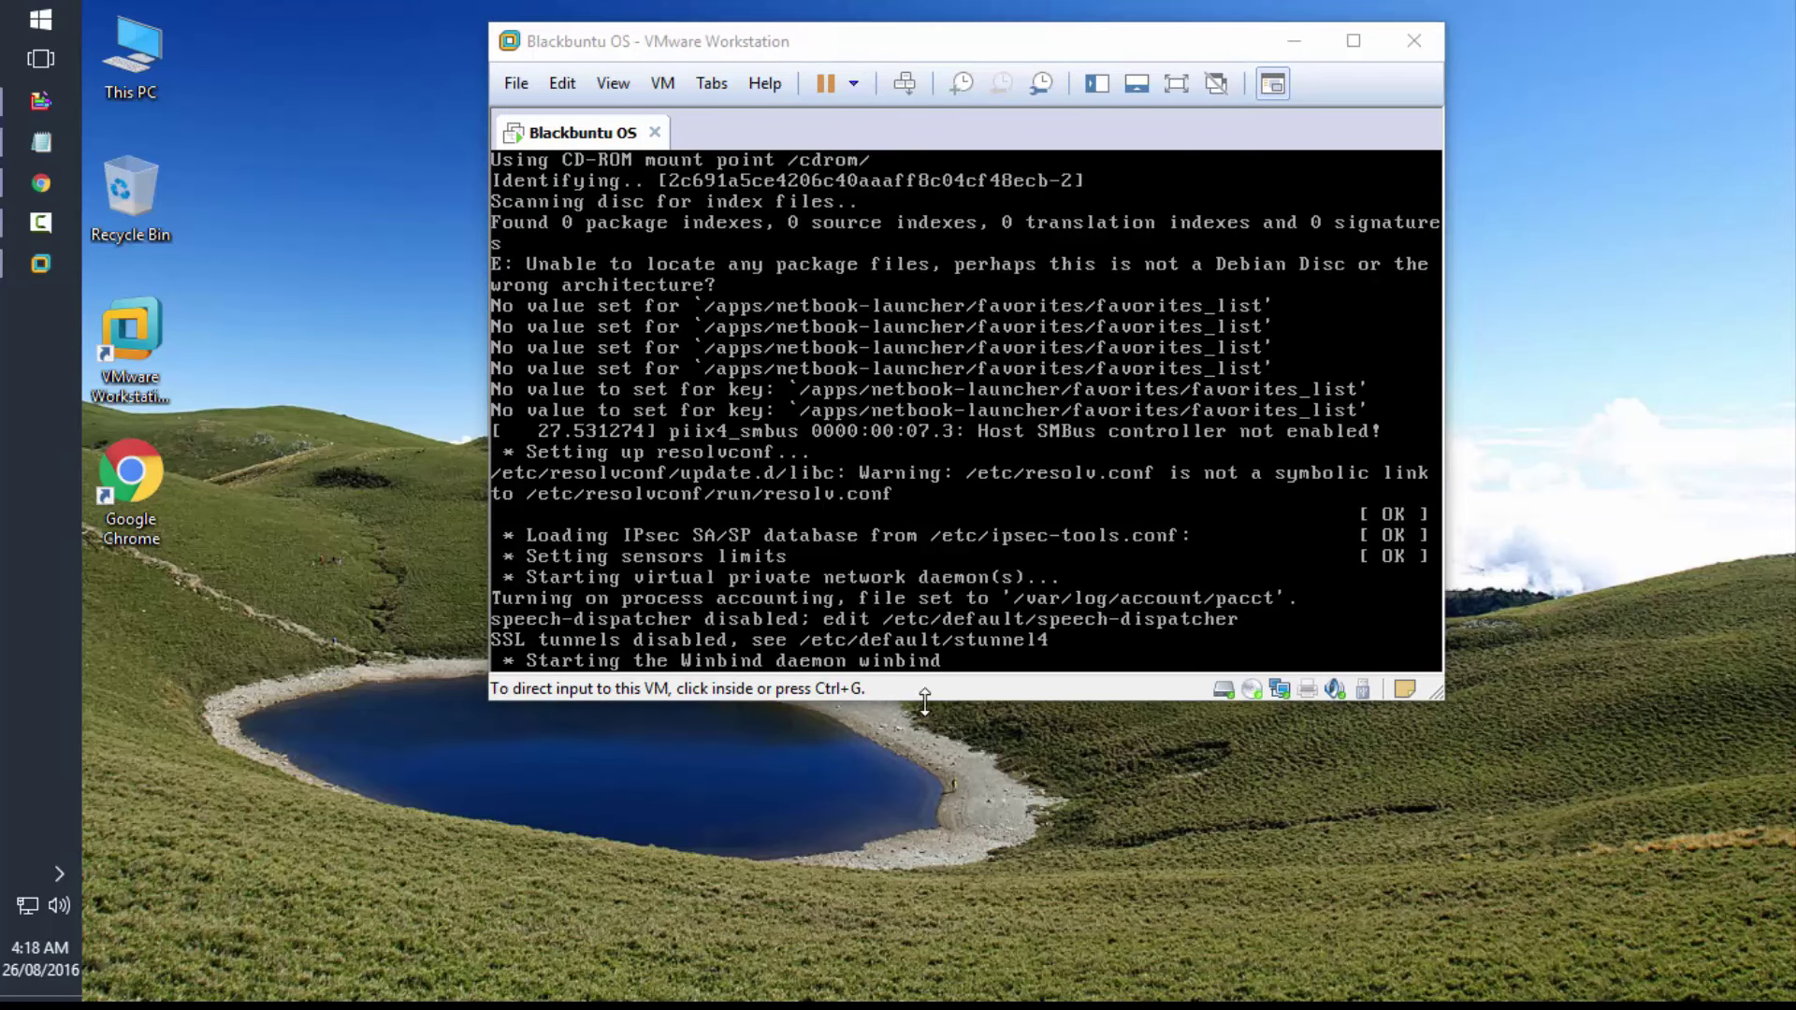
drag(922, 704, 908, 935)
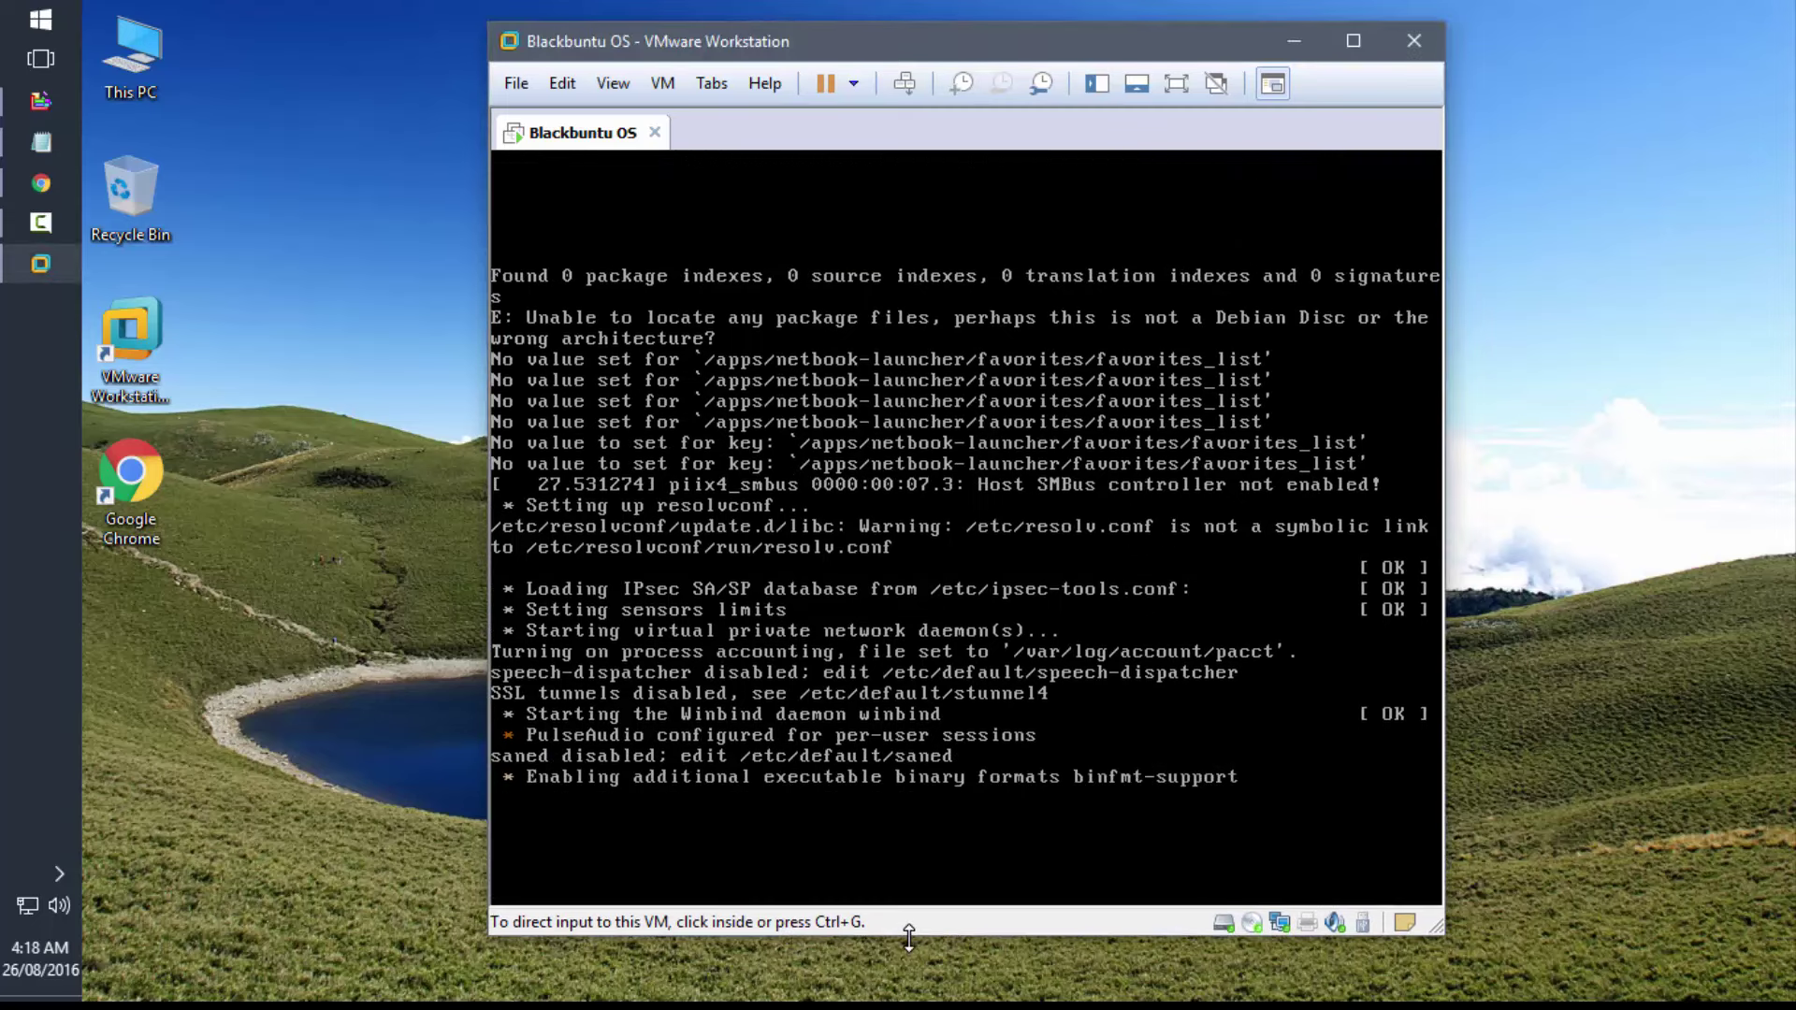
drag(479, 622, 267, 633)
- Keep English on the Welcome page and go past Preparing to install to Allocate drive space
click(181, 703)
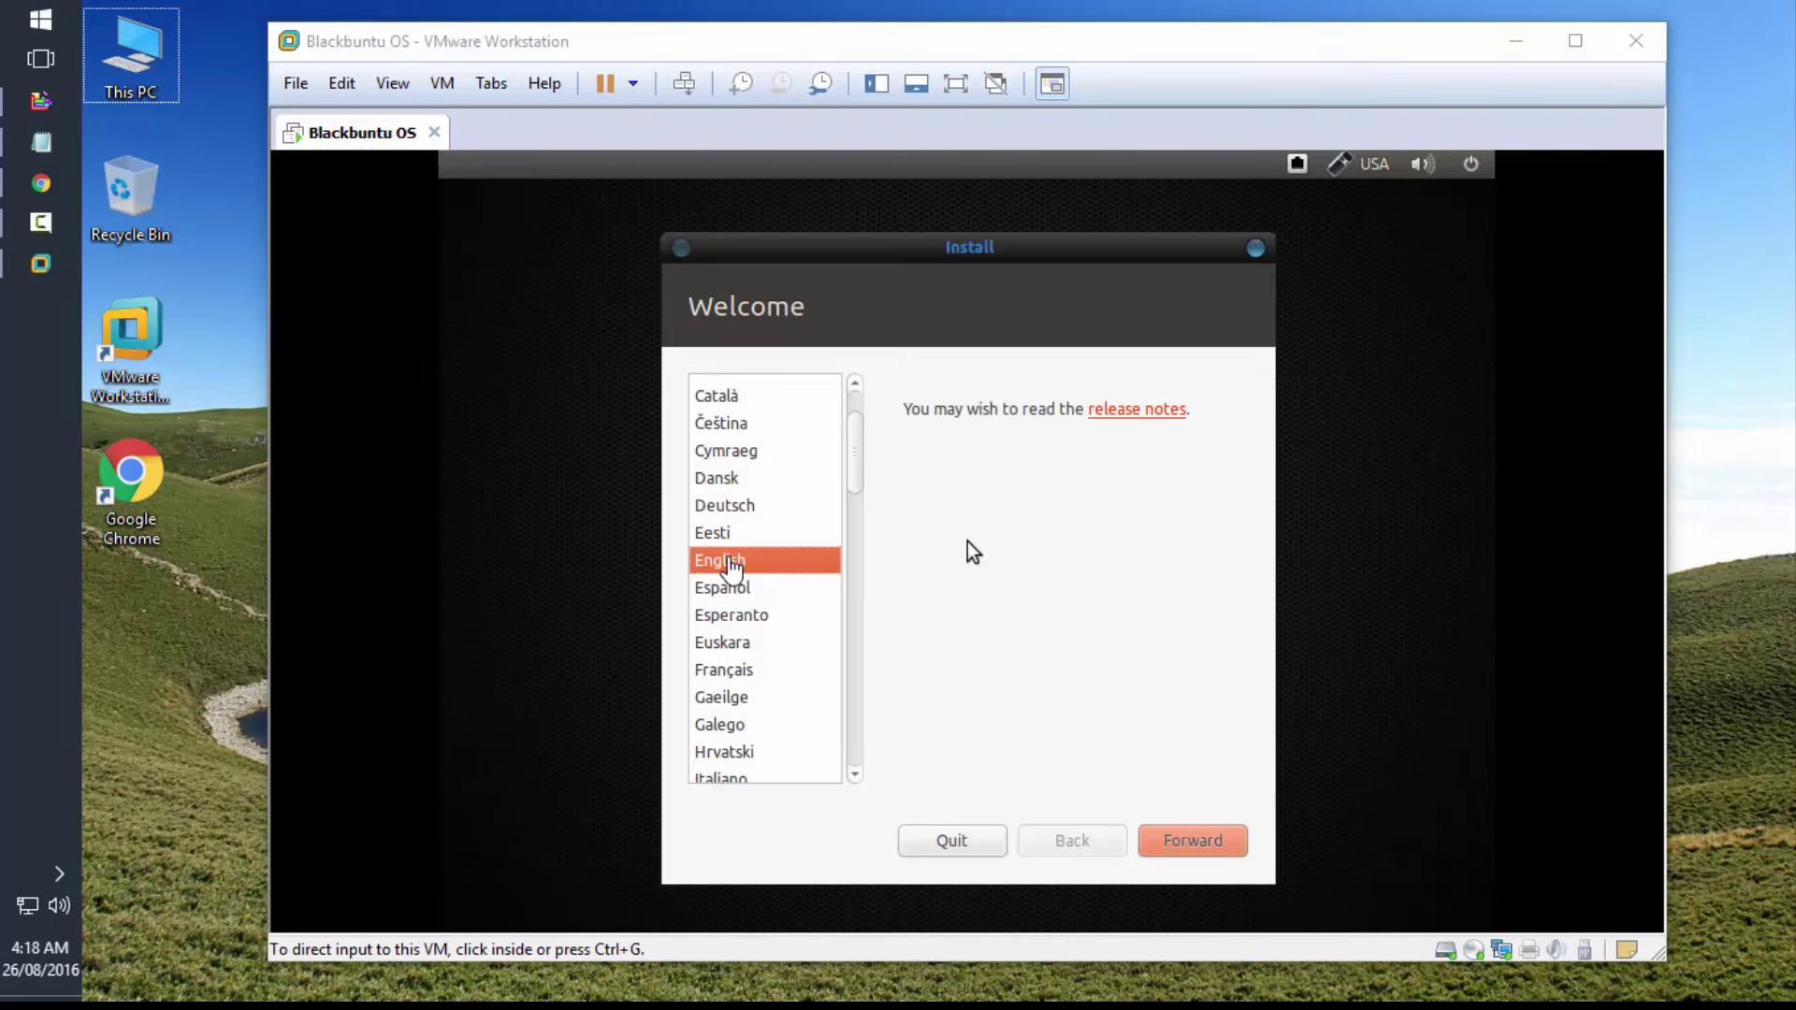
click(1222, 831)
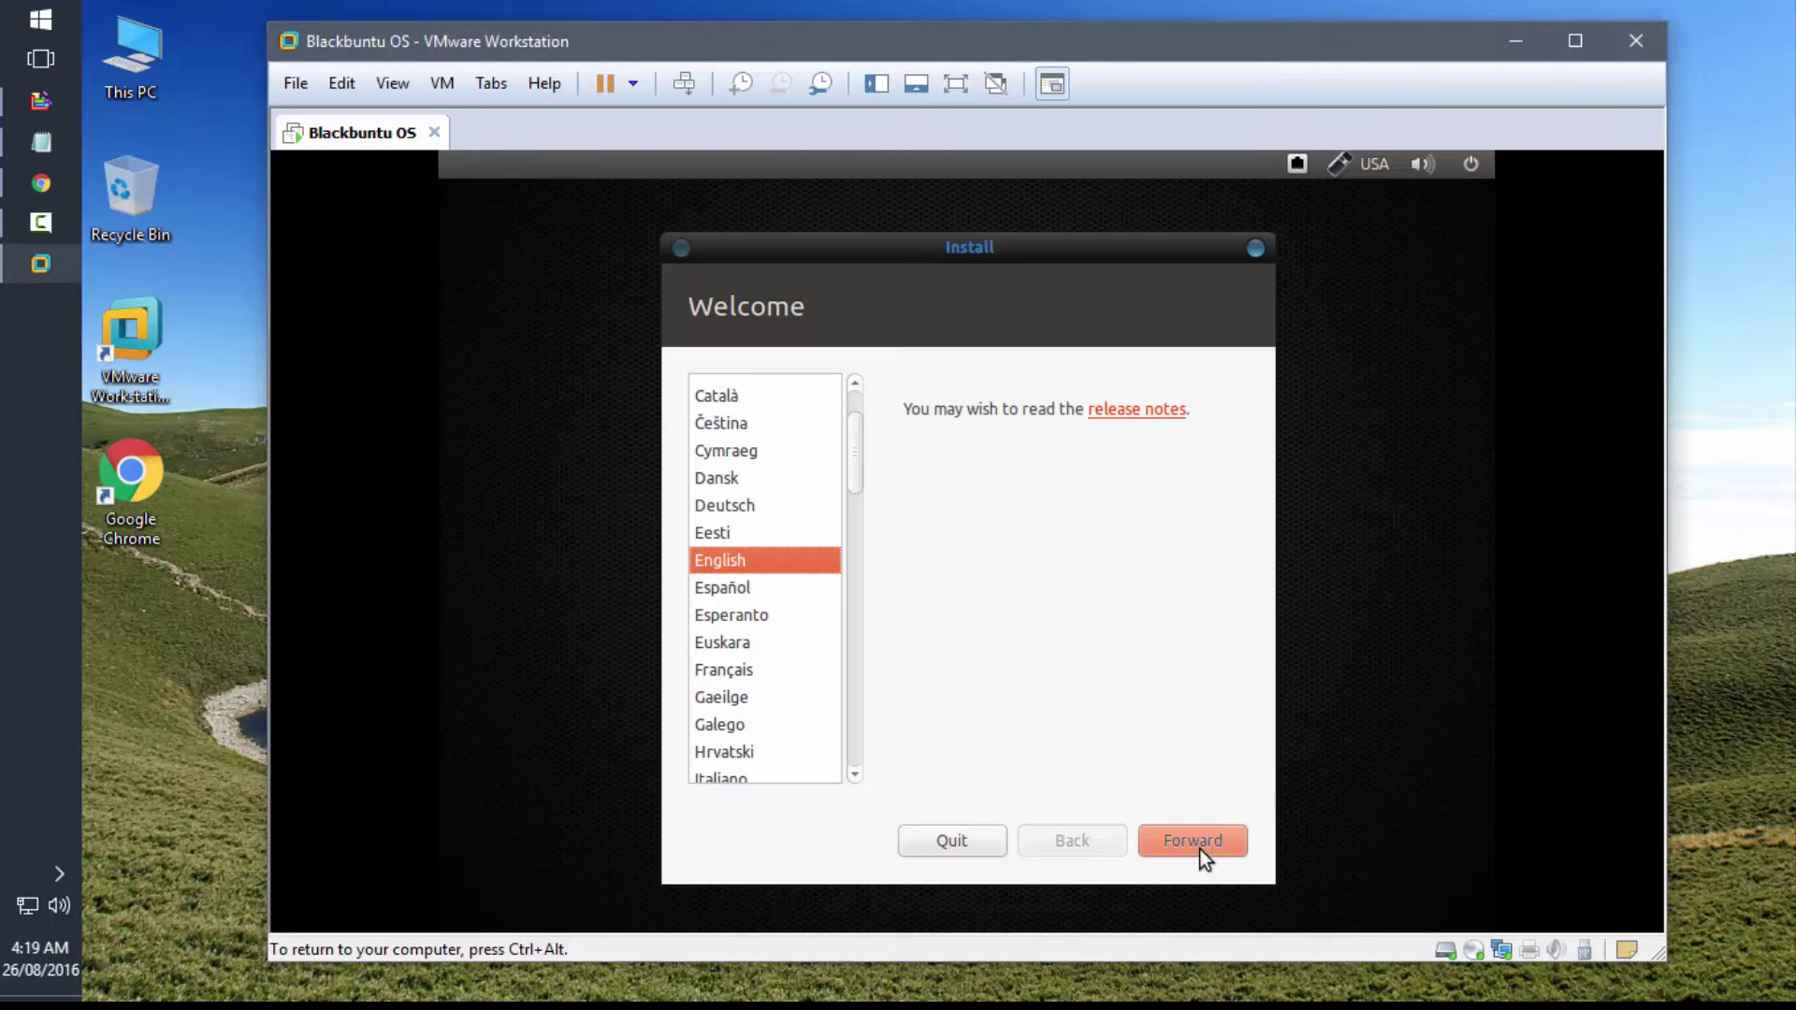
click(1199, 850)
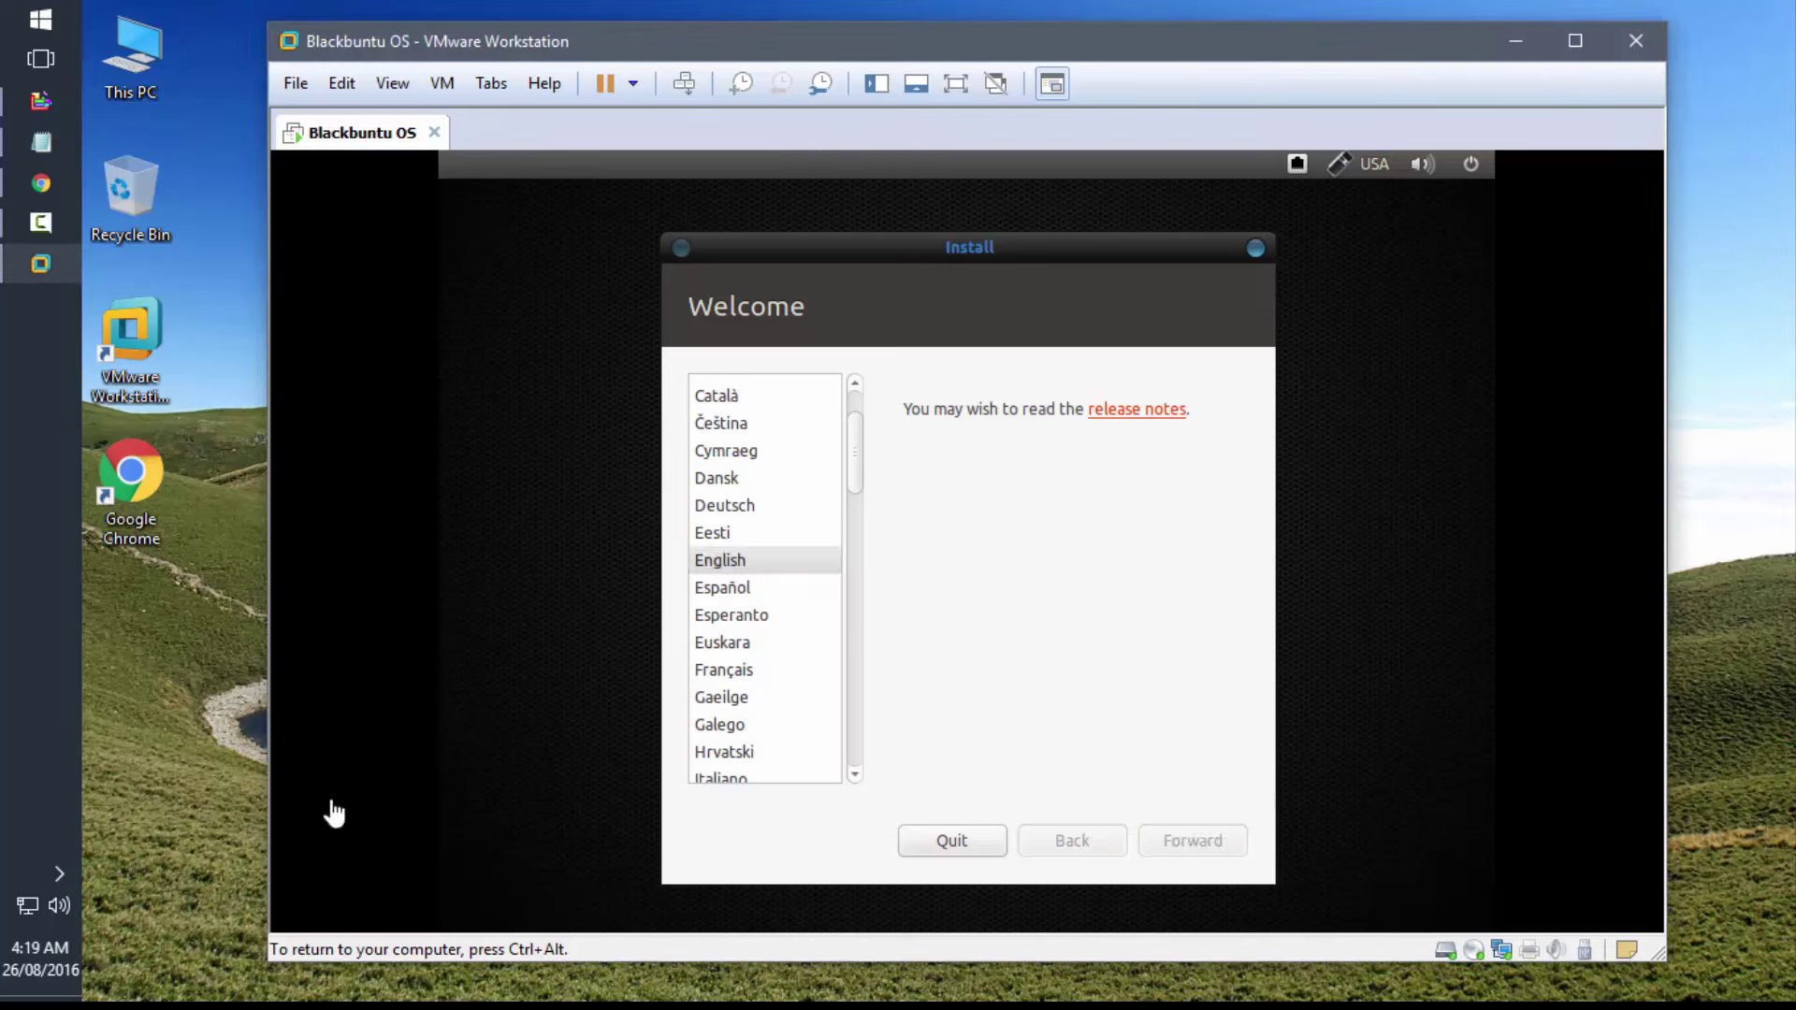
key(ctrl+alt)
click(188, 782)
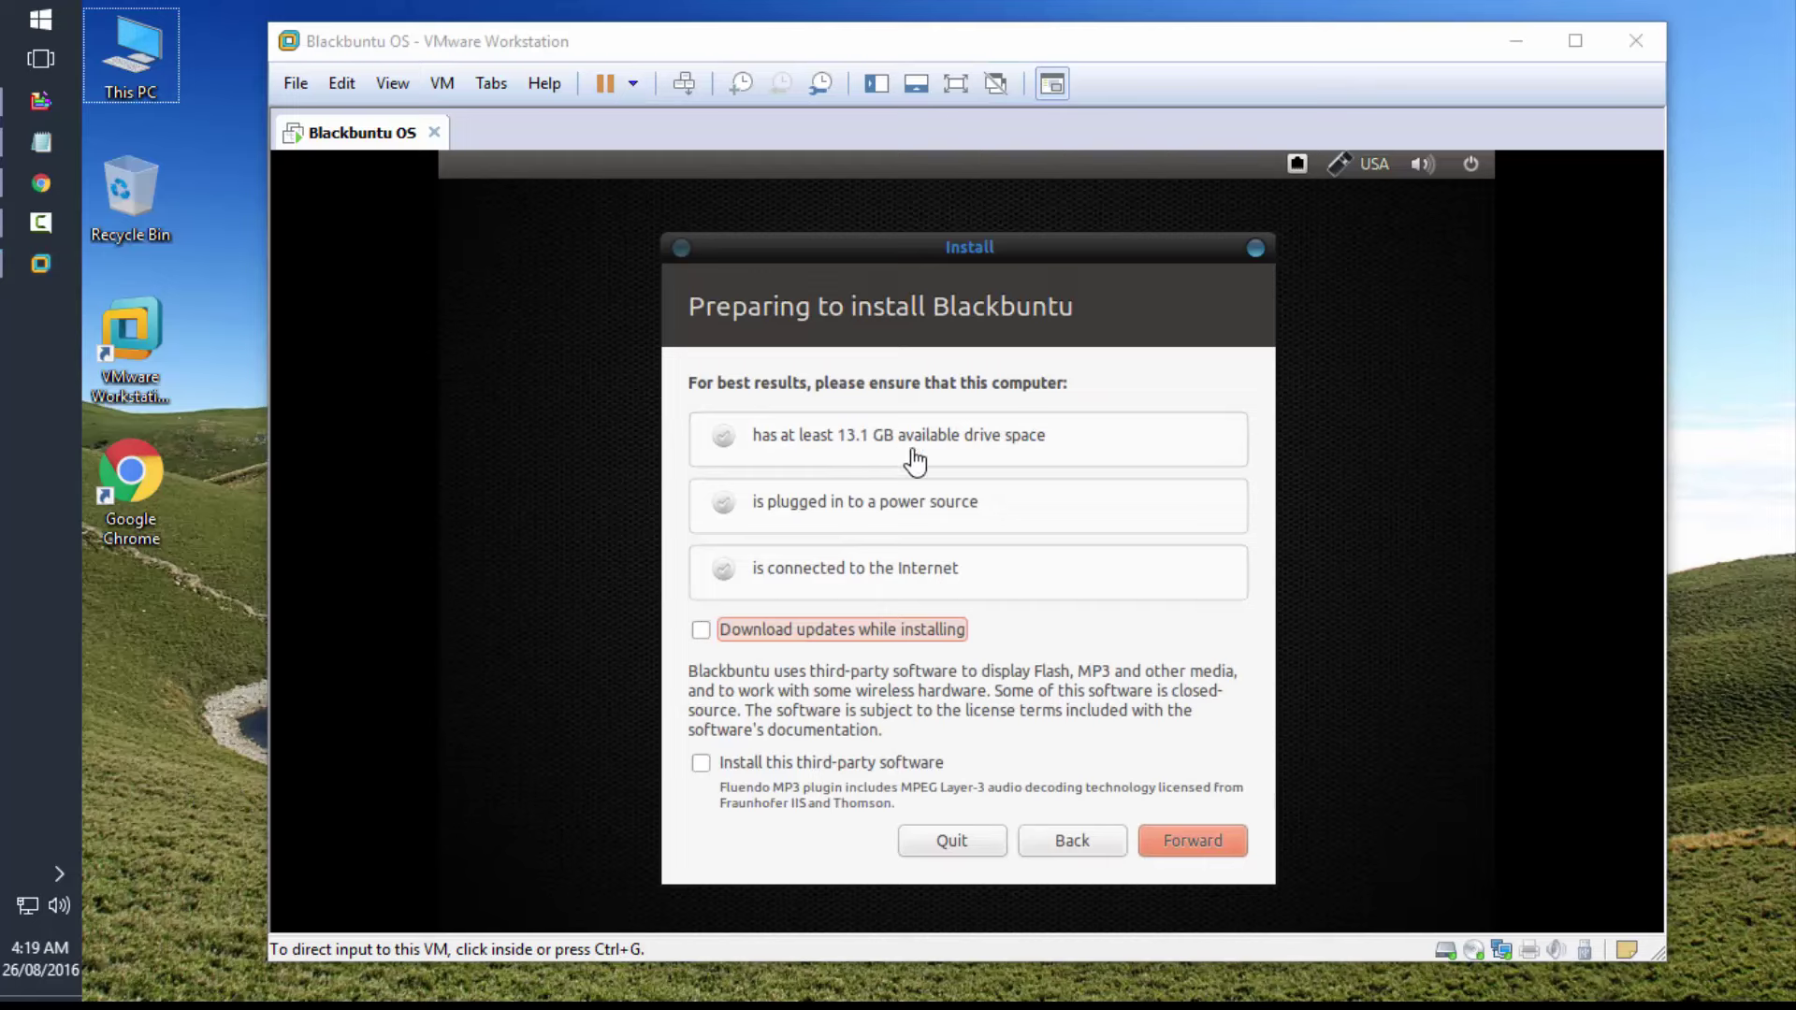
click(1201, 851)
click(1188, 846)
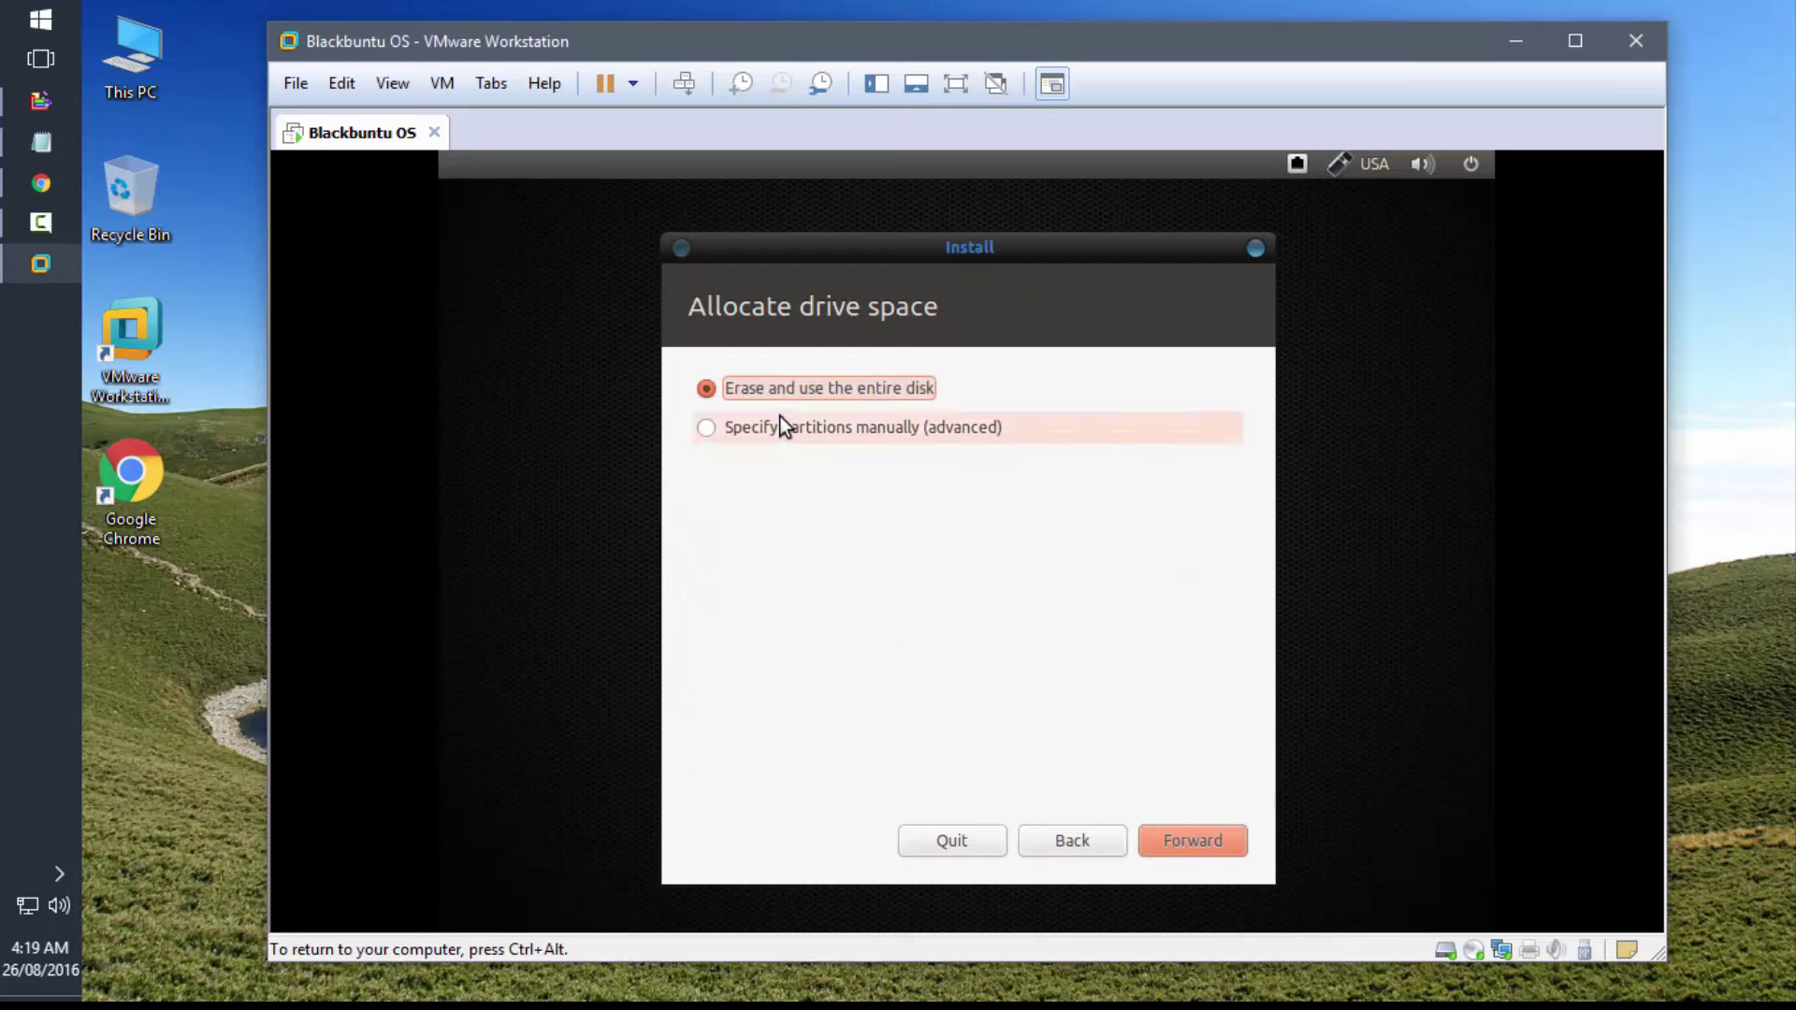
- Erase and use the entire 21.5 GB disk, then begin installing Blackbuntu
click(1204, 839)
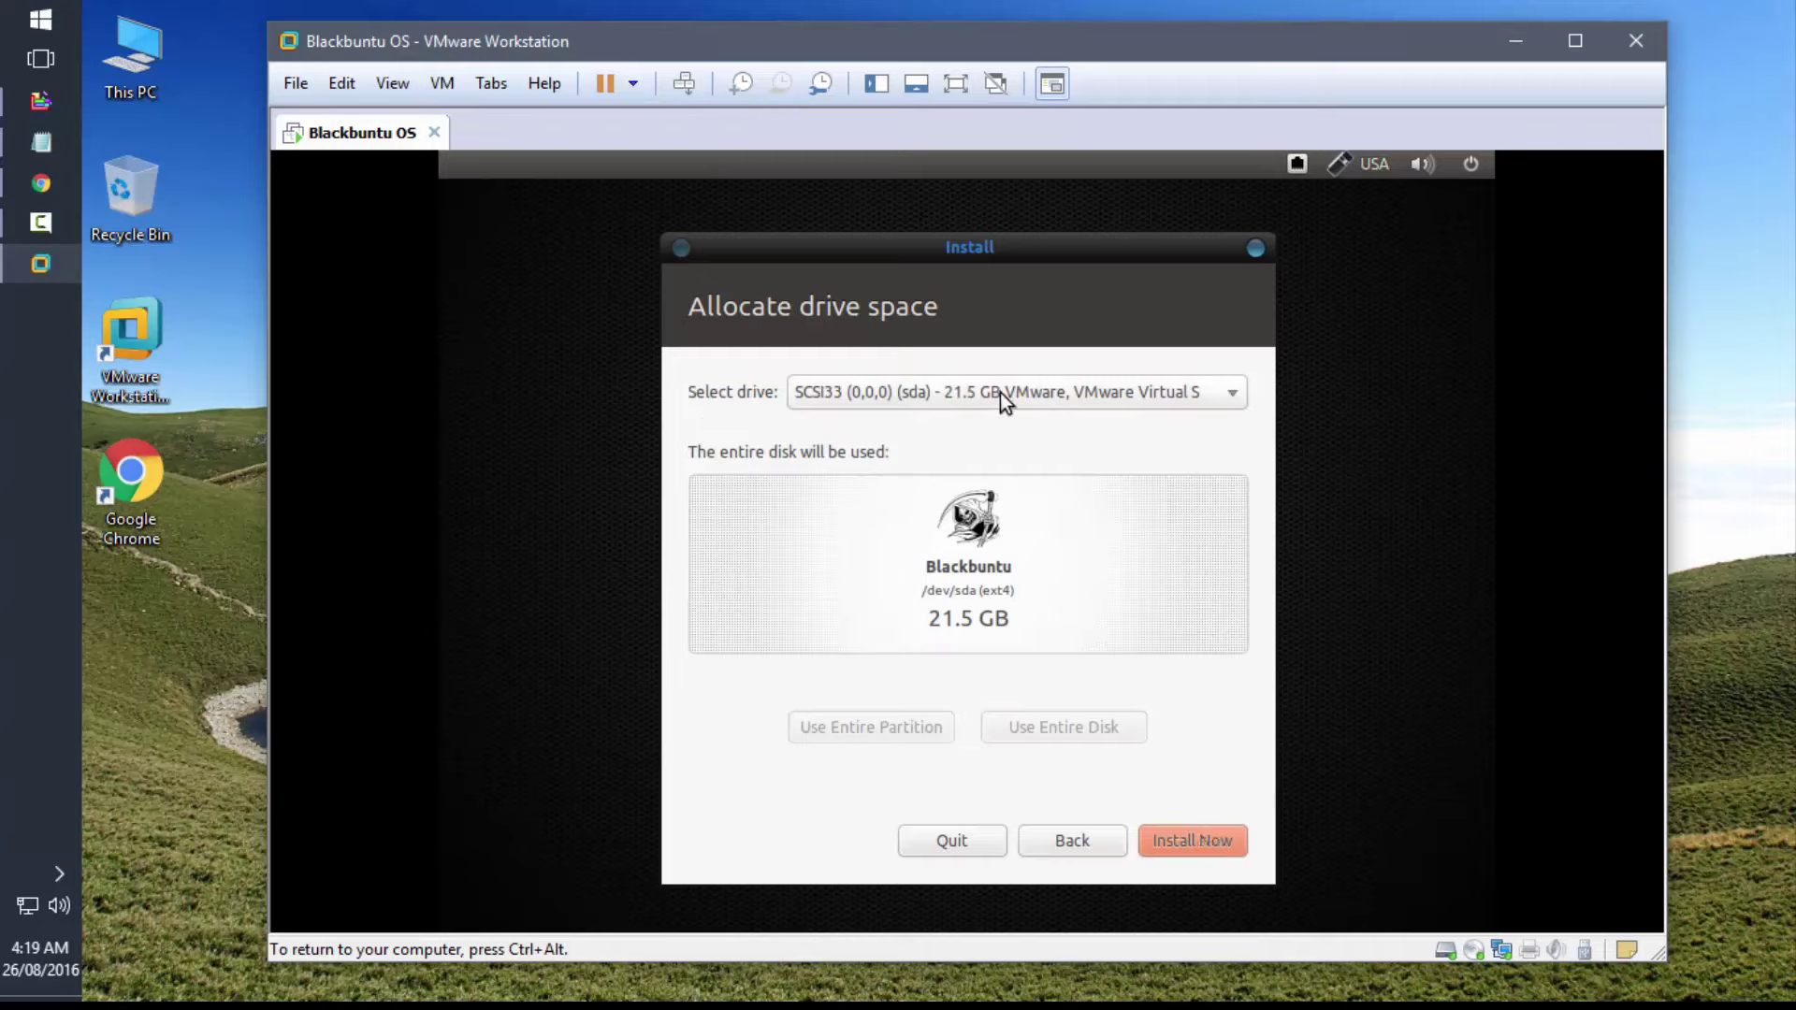
click(1177, 844)
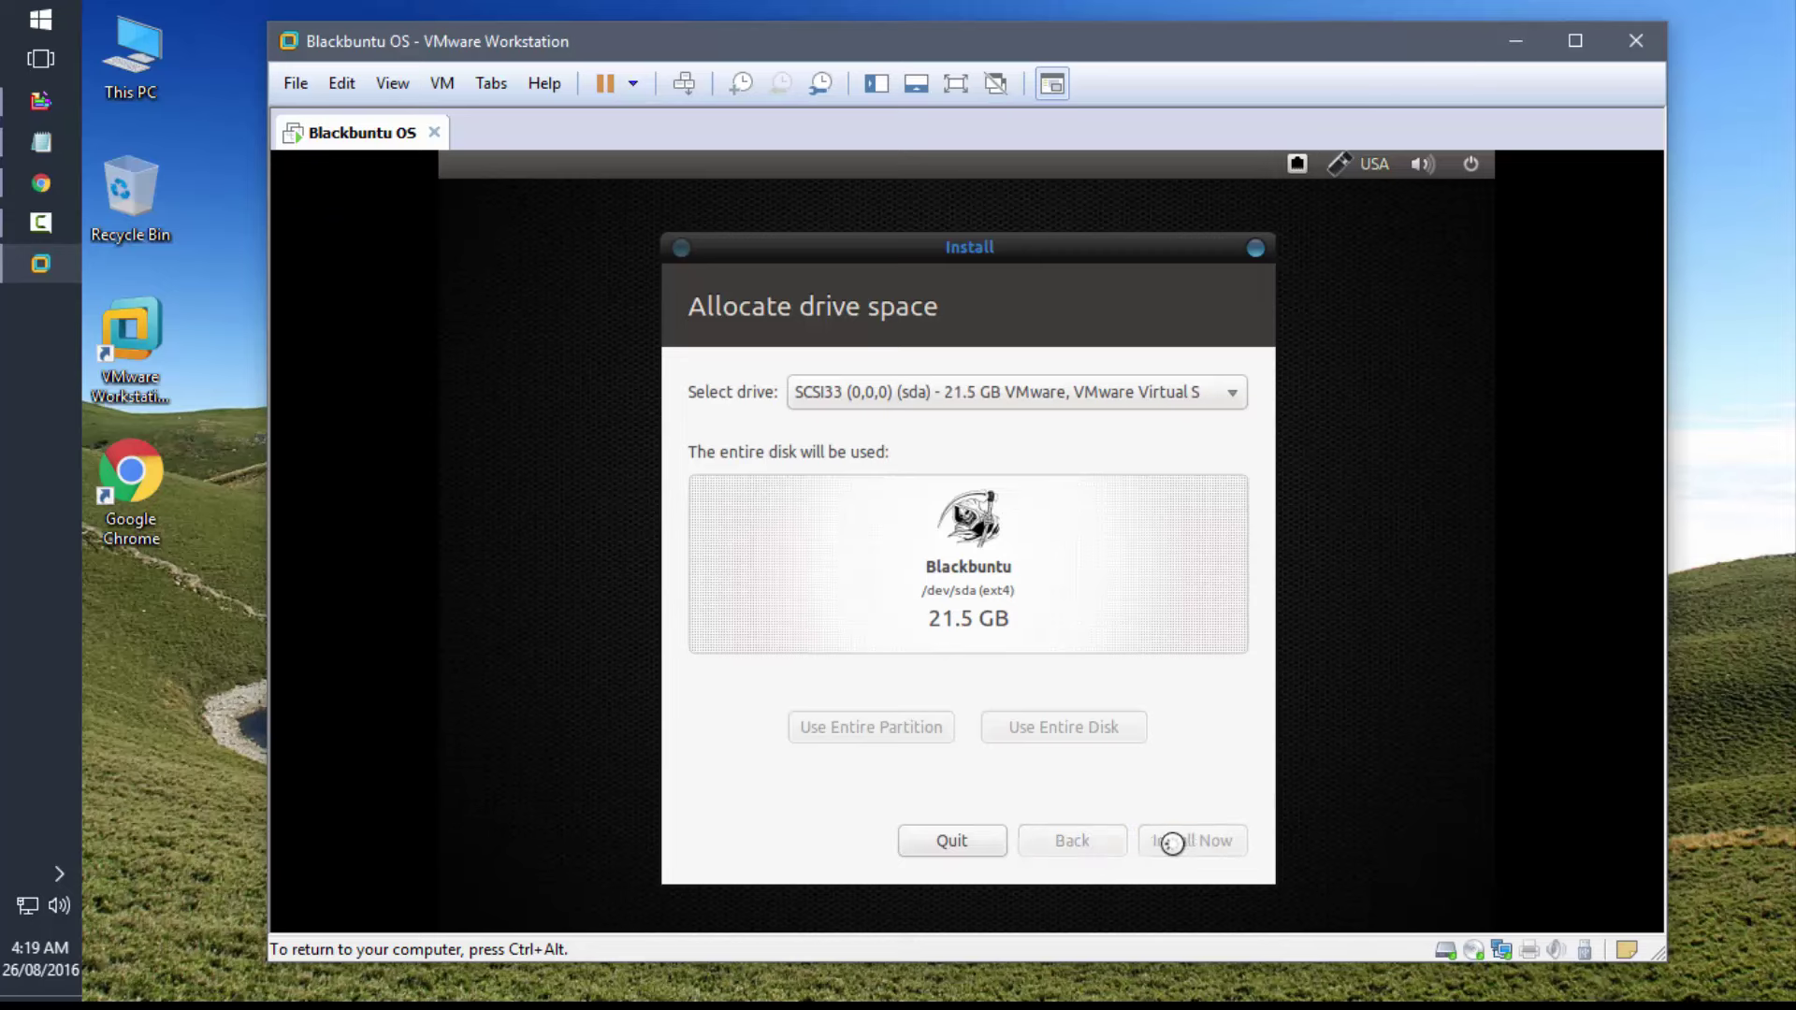
key(ctrl+alt)
- Postpone the VMware Tools reminder and accept Kolkata as the location
click(217, 764)
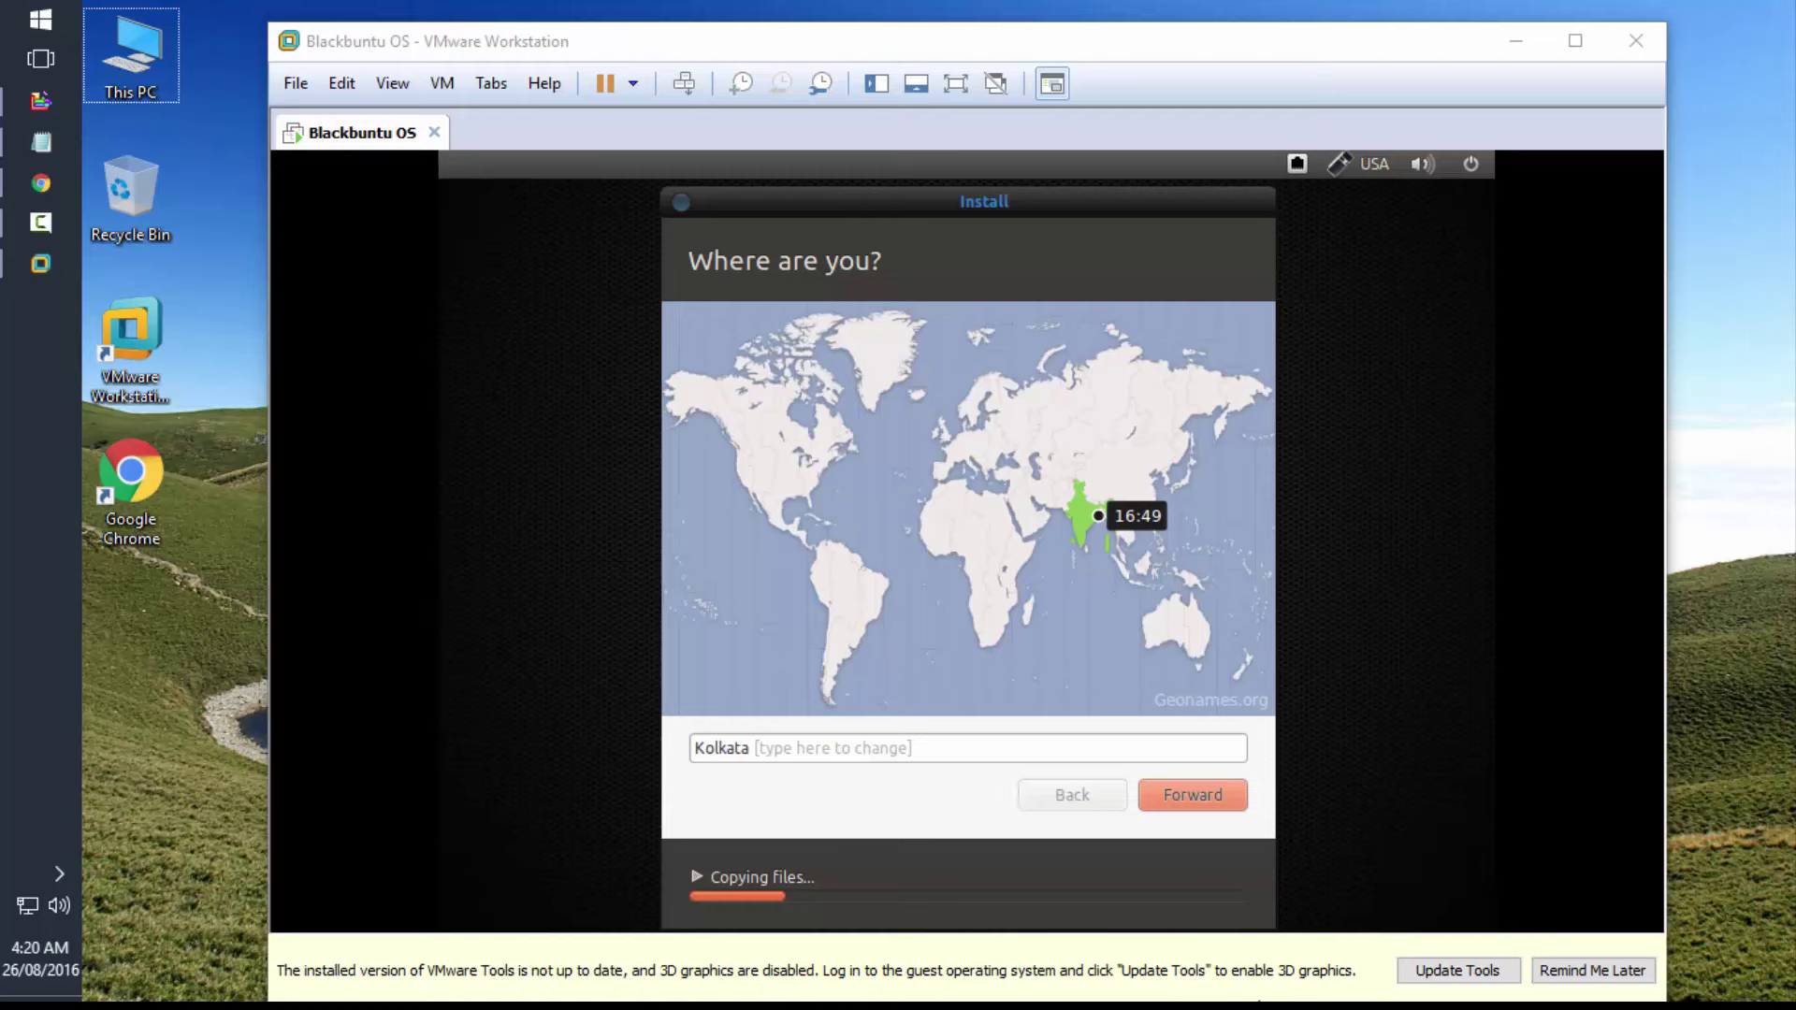
click(1593, 971)
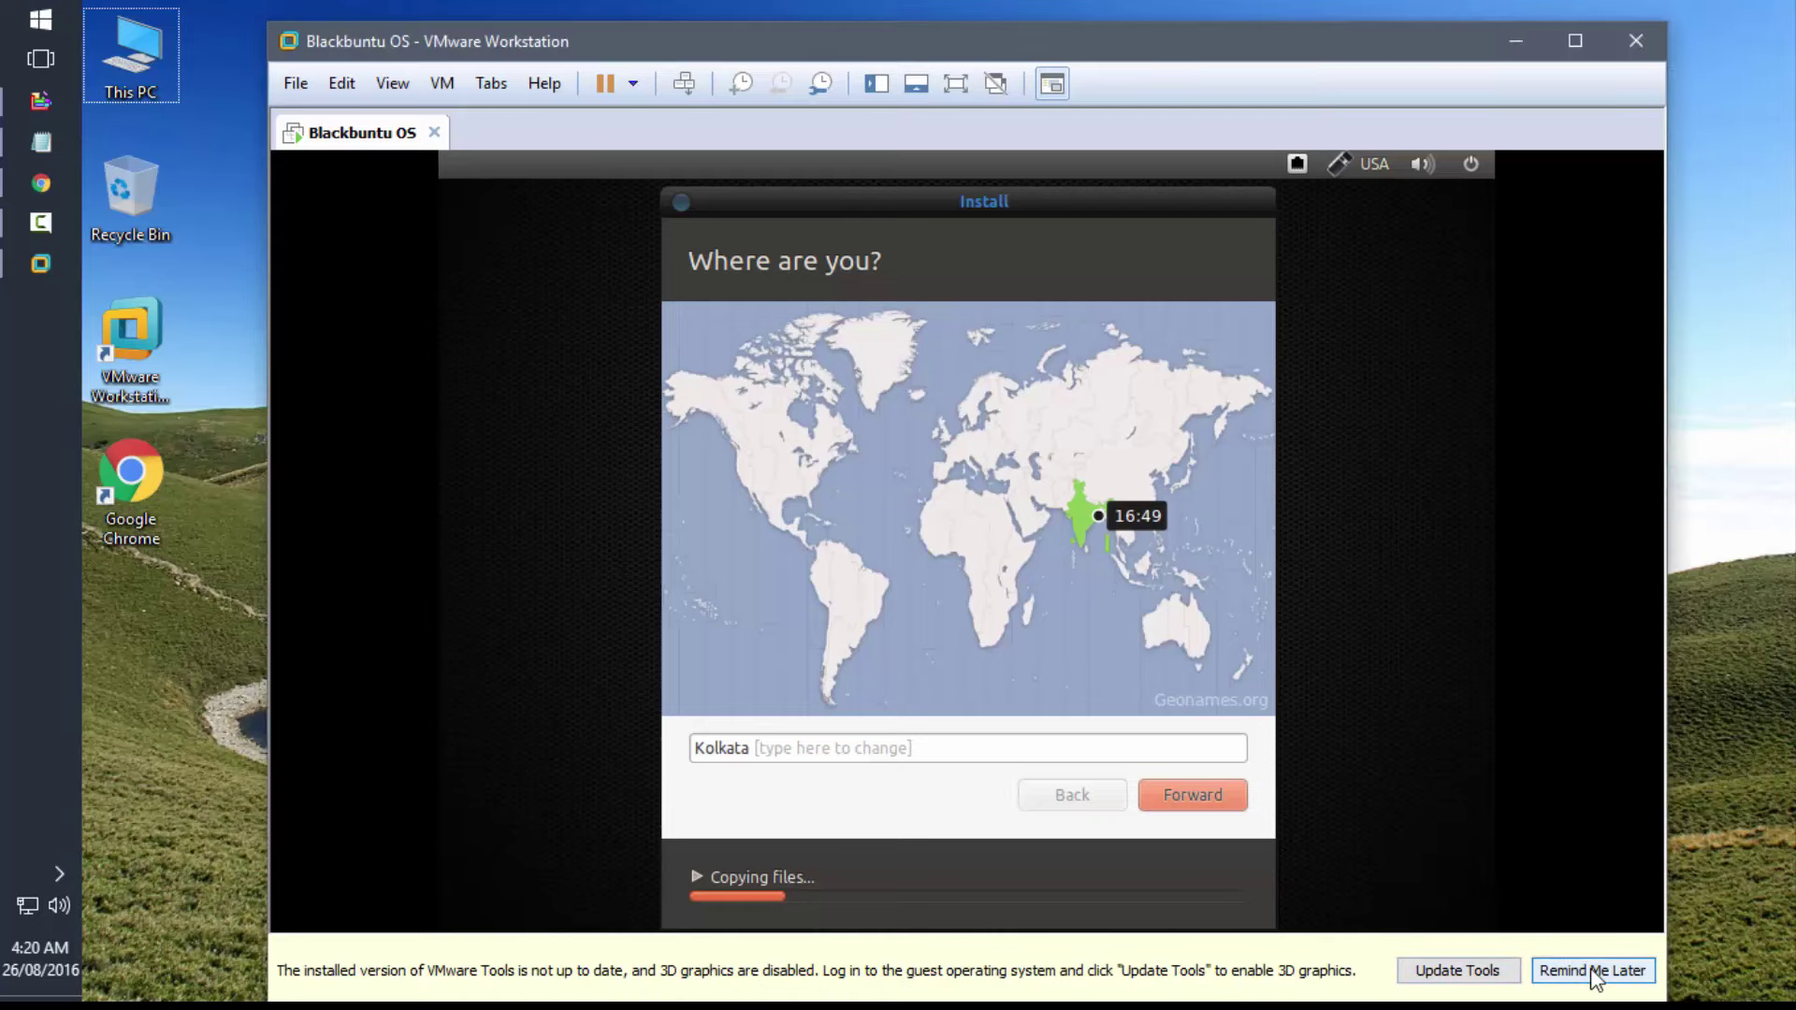
click(1198, 801)
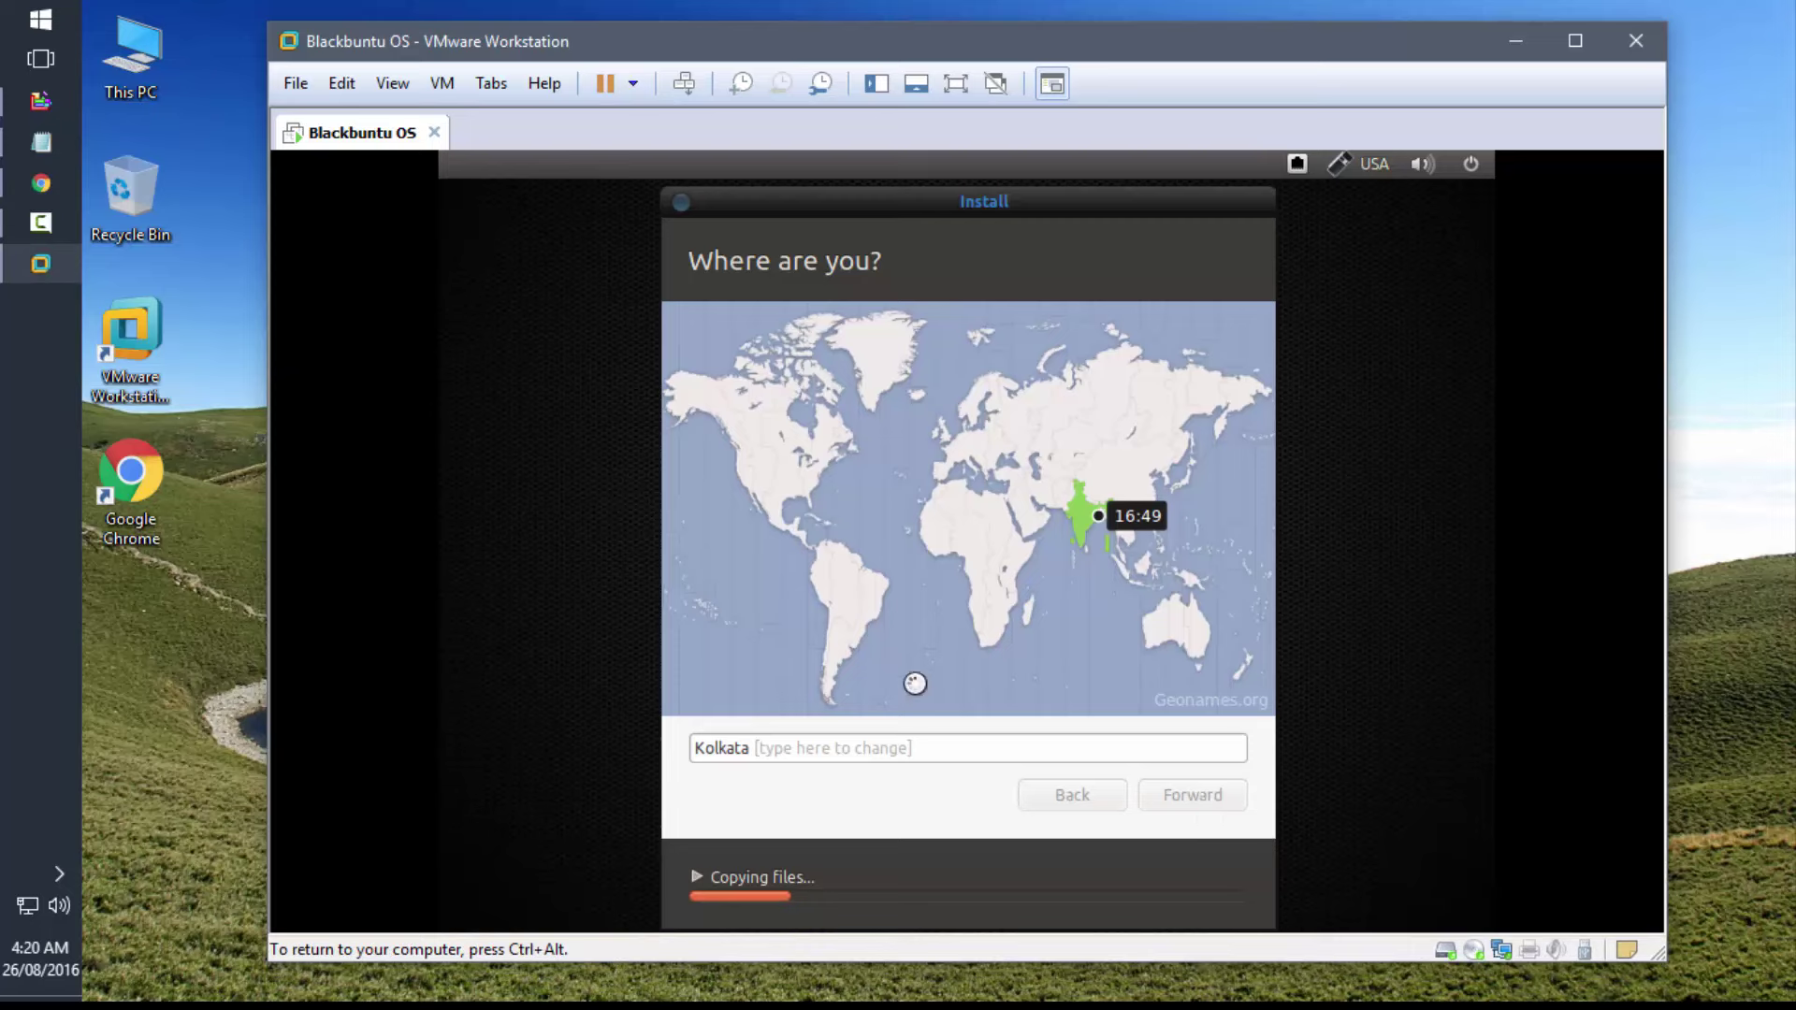
key(ctrl+alt)
- Accept the USA keyboard layout and reach the Who are you? account page
click(204, 744)
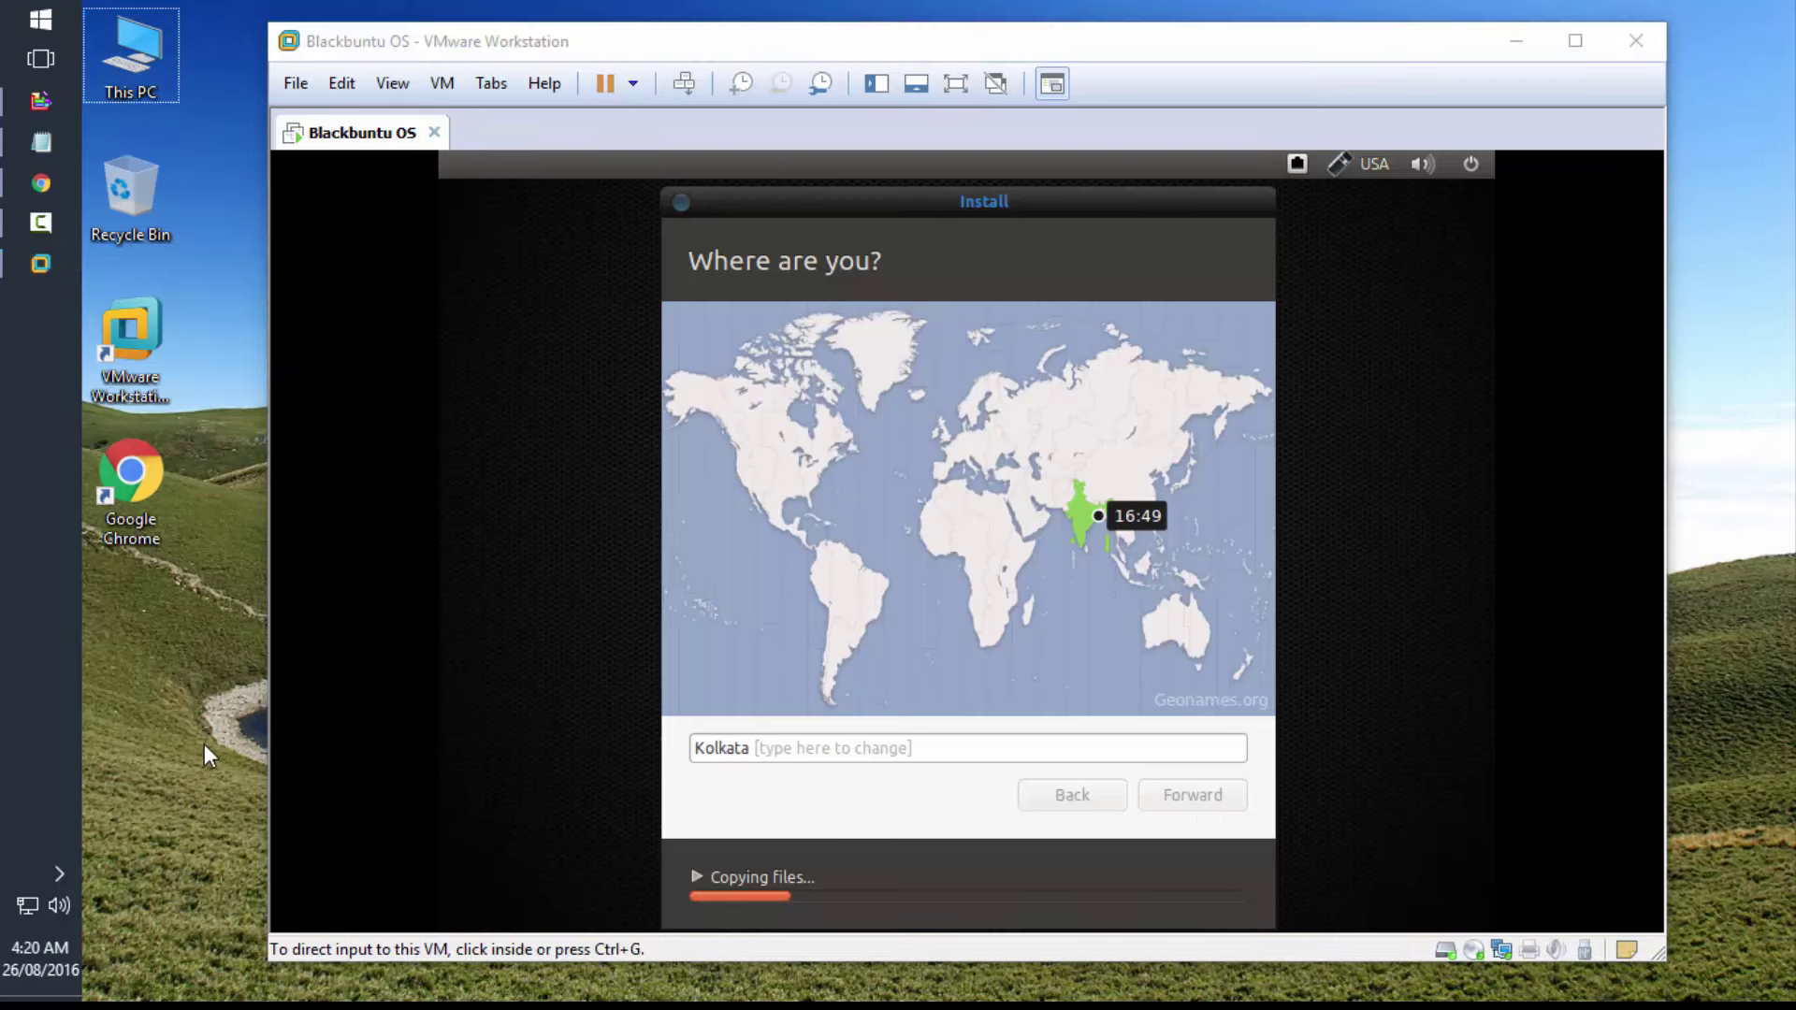
click(1216, 800)
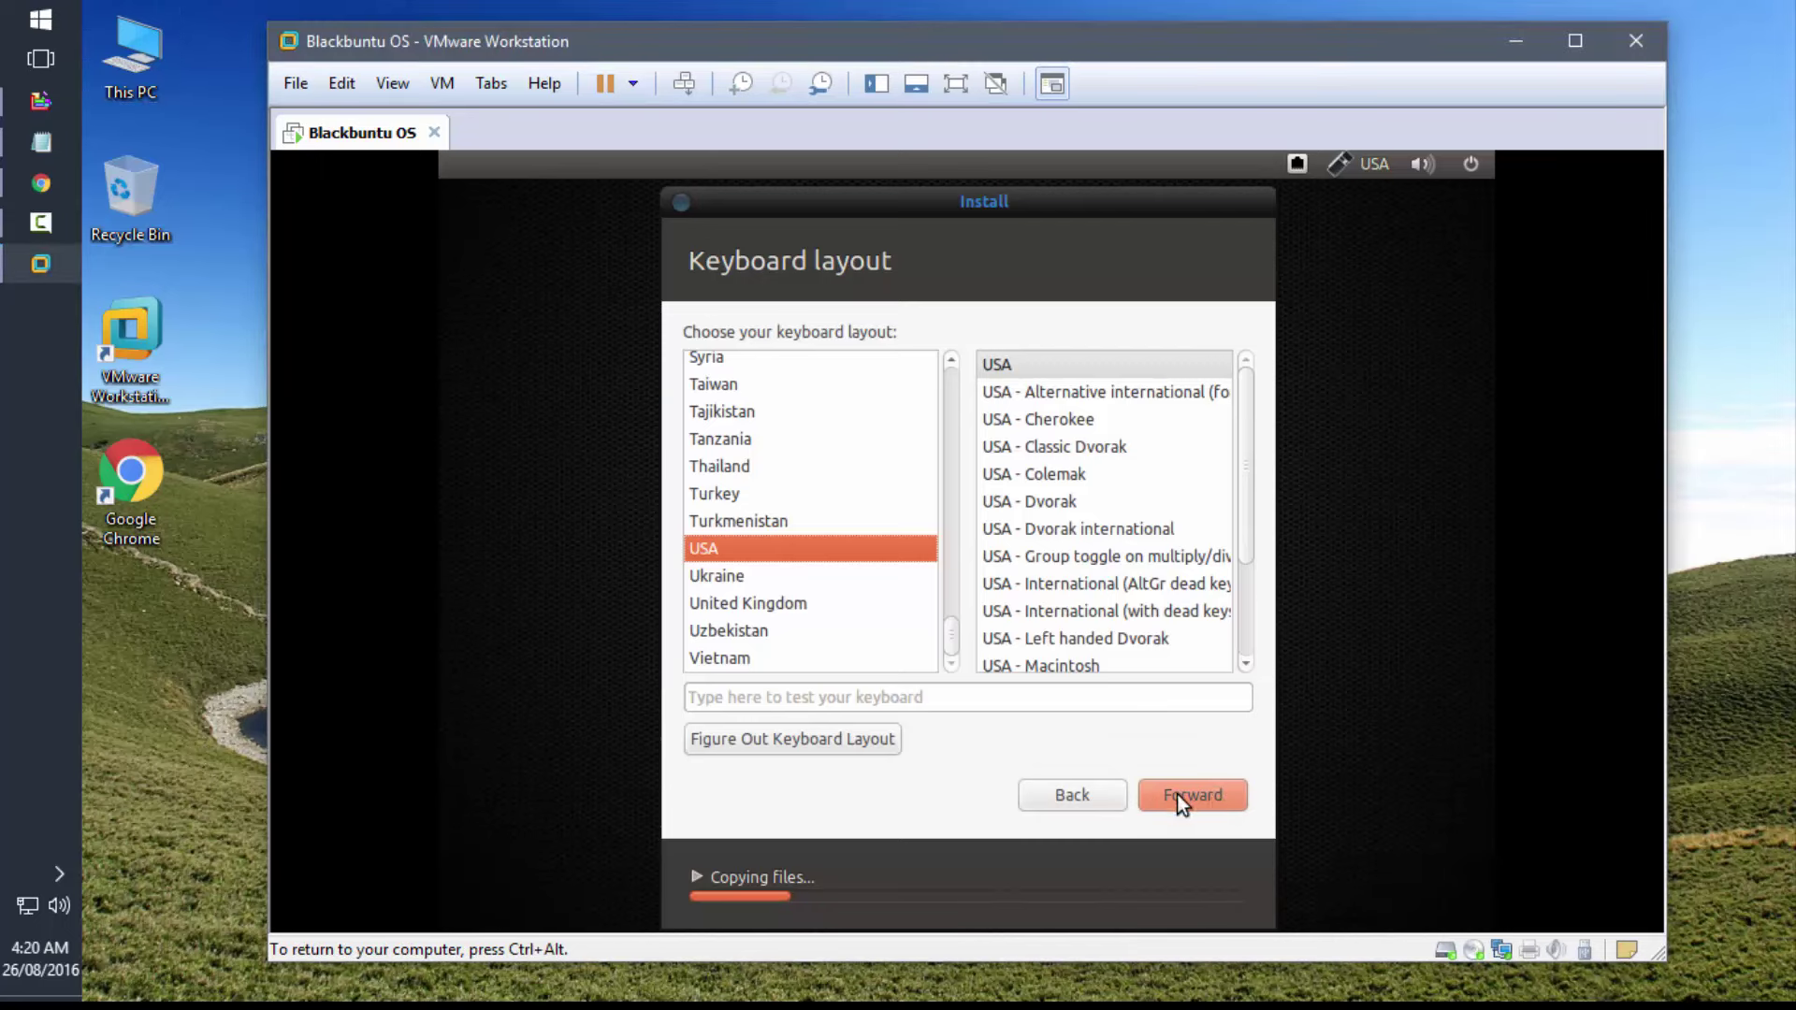
click(1214, 799)
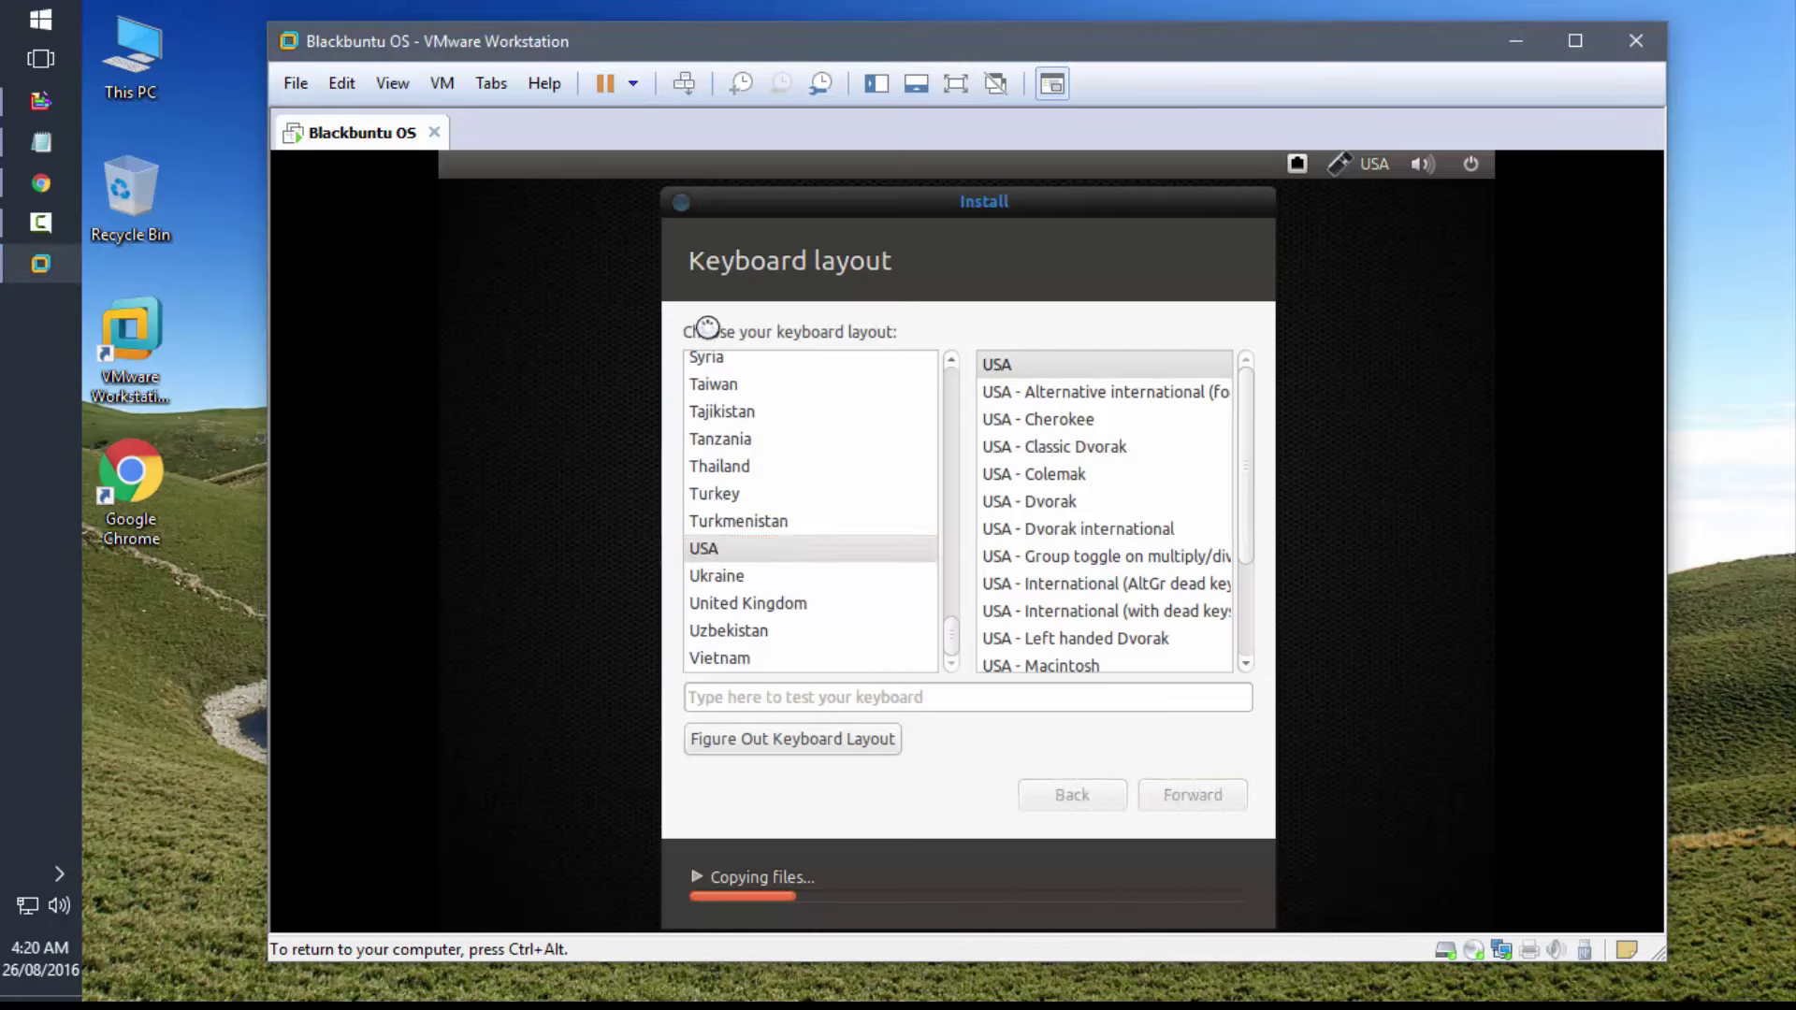
key(ctrl+alt)
click(188, 681)
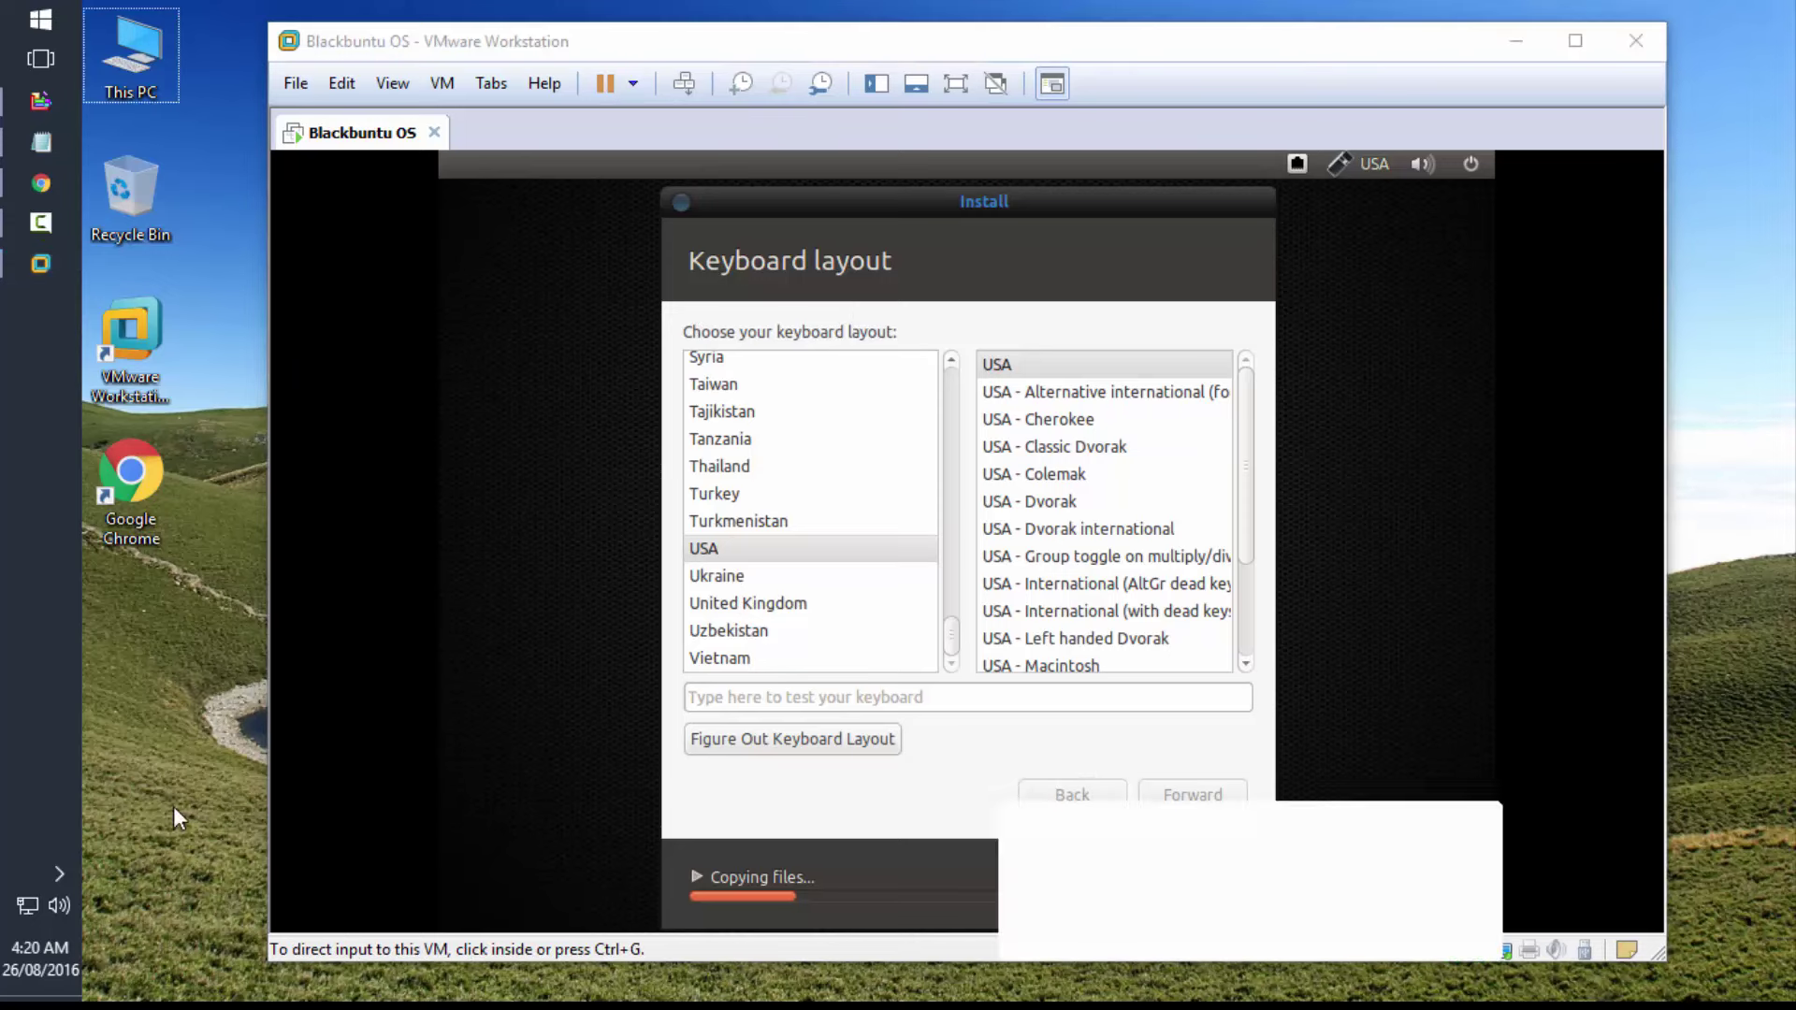
click(898, 351)
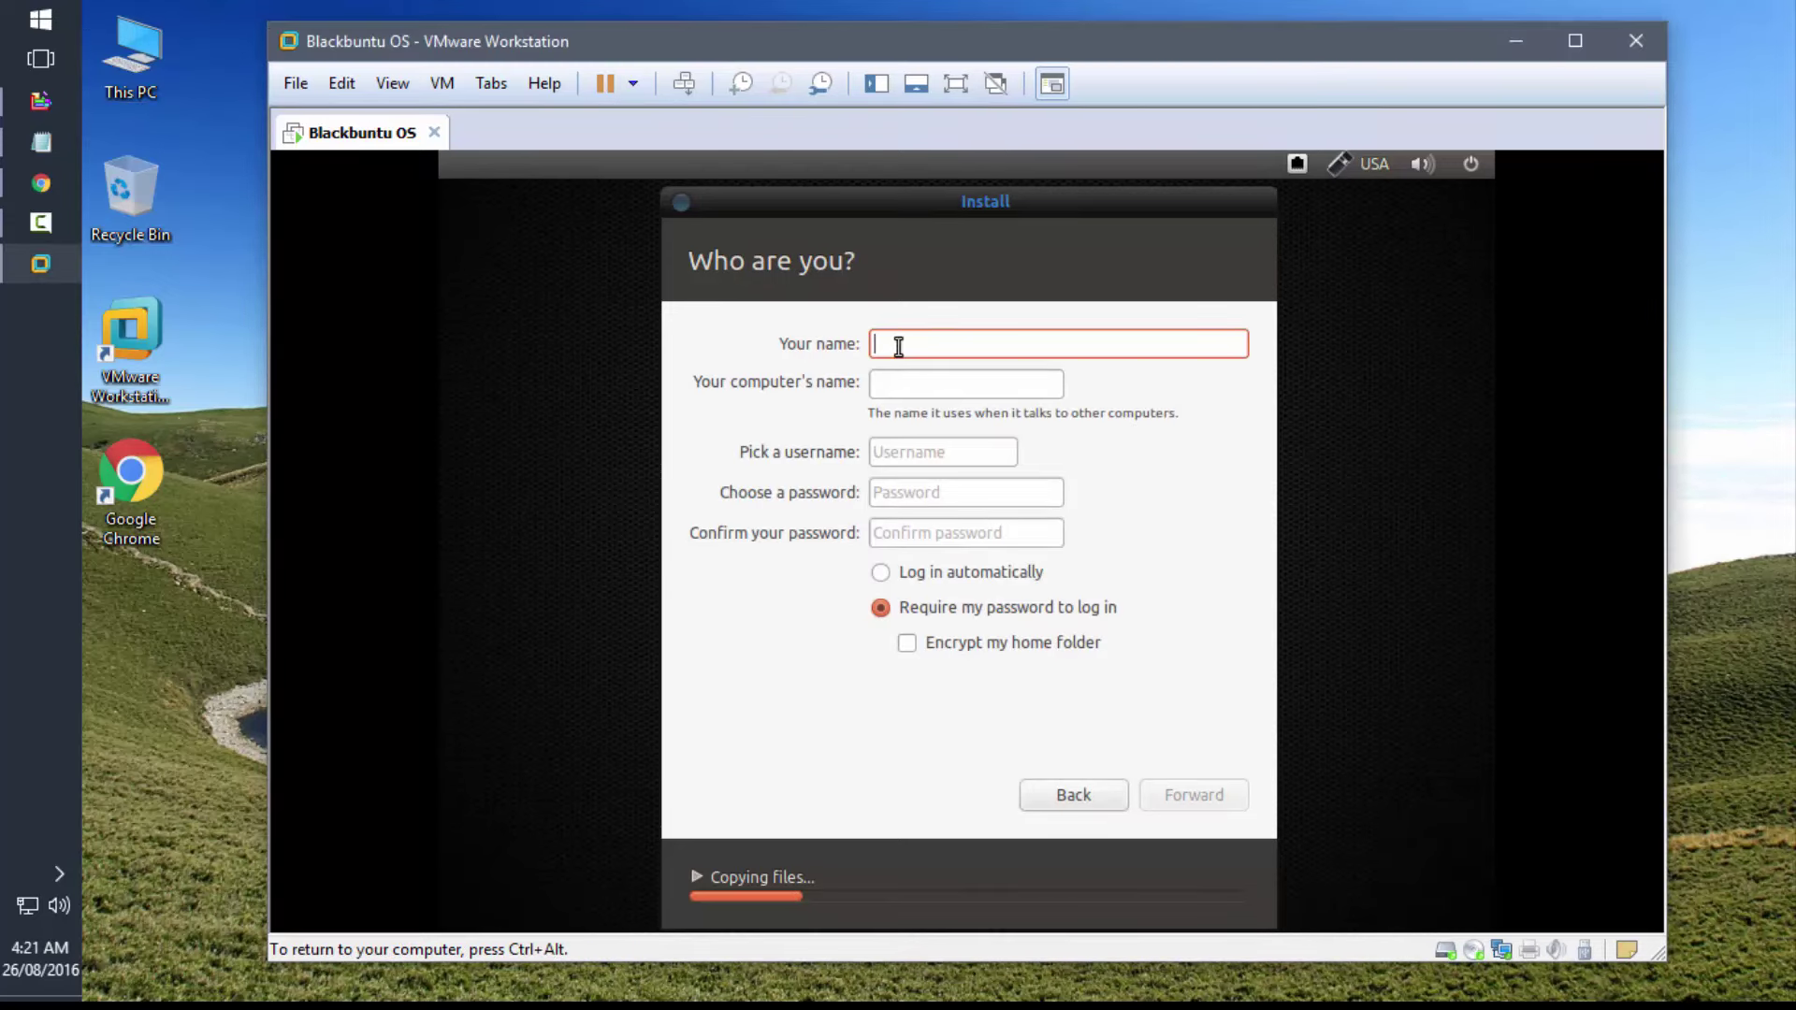
- Enter the user's name, type and confirm the account password, and submit the account page
text(quickn)
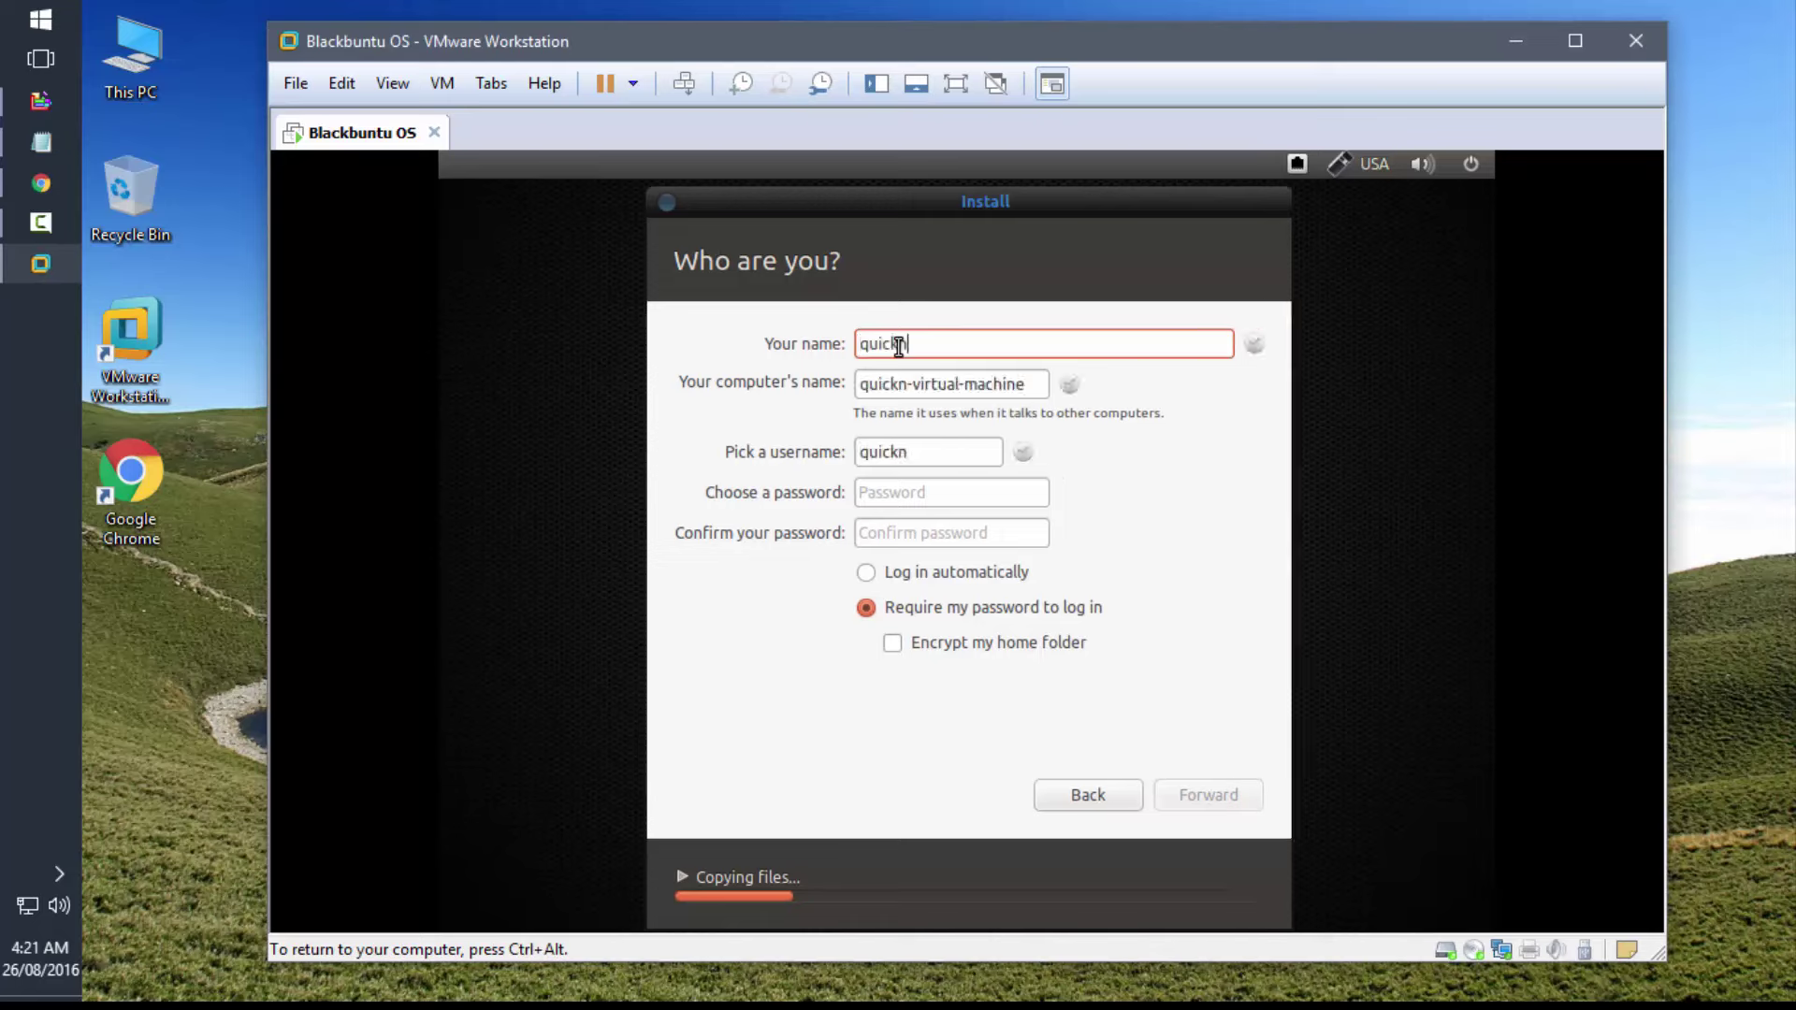
text(otepad)
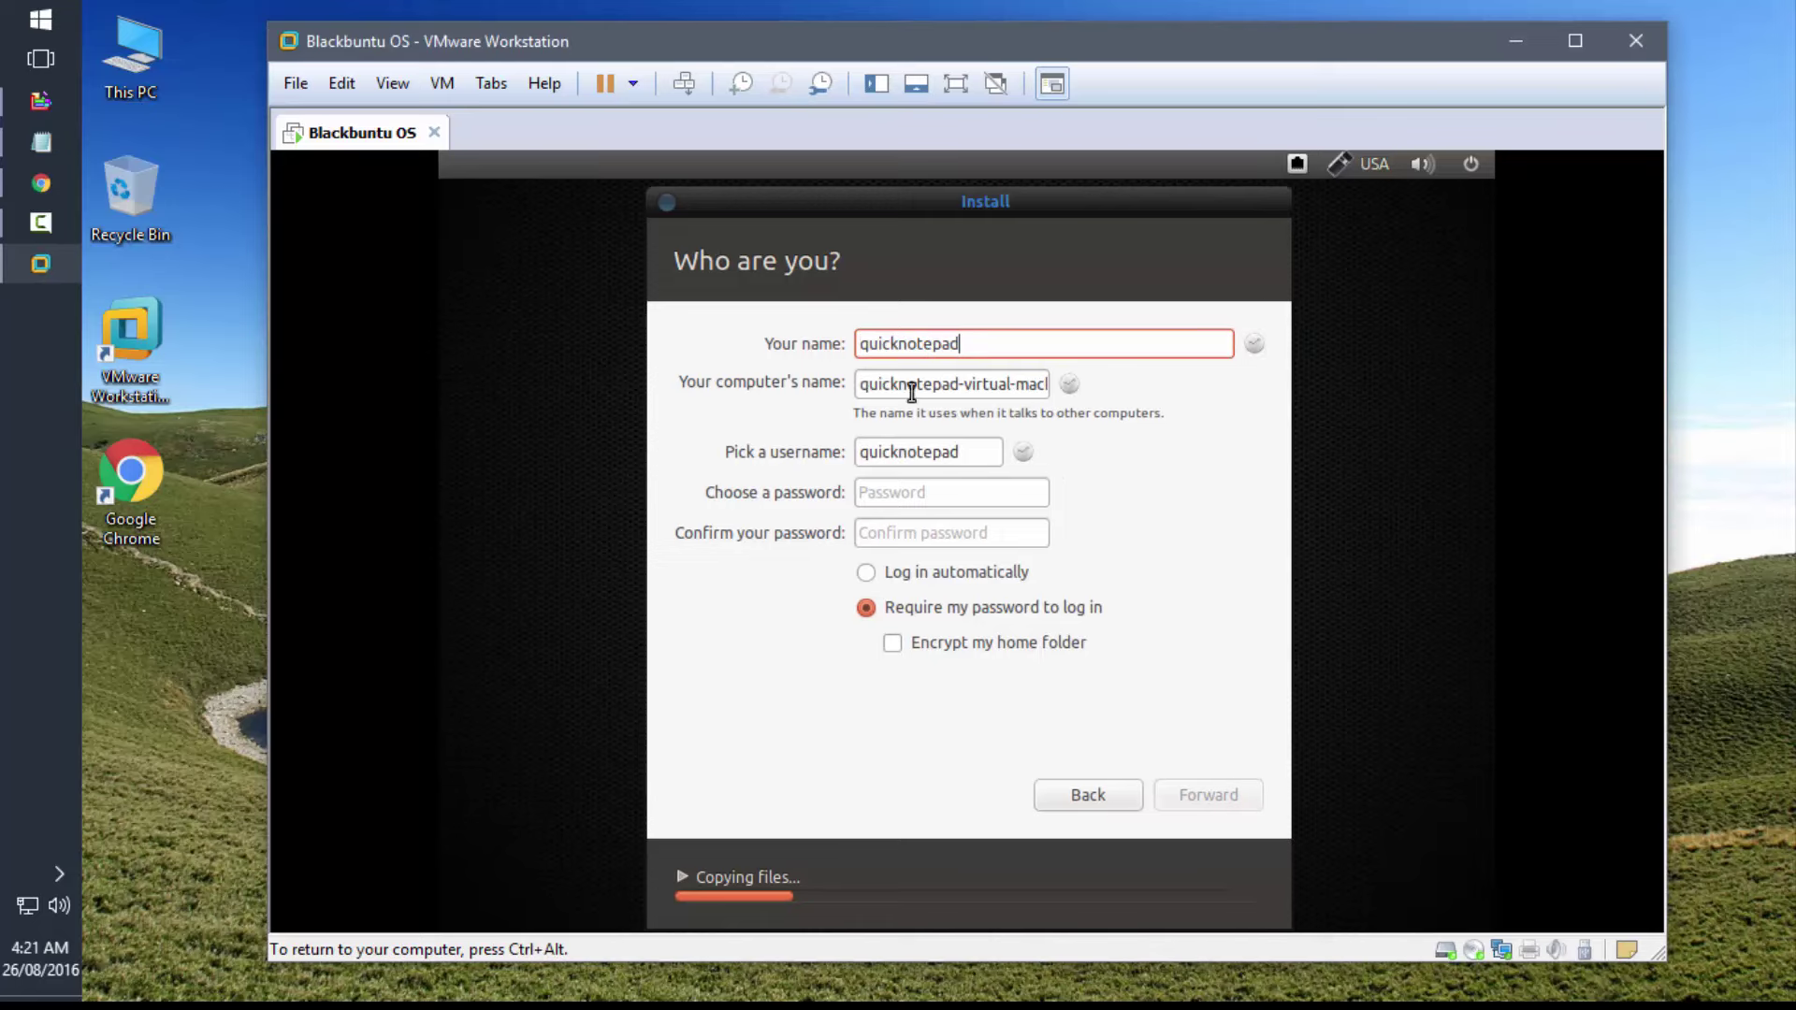
click(900, 493)
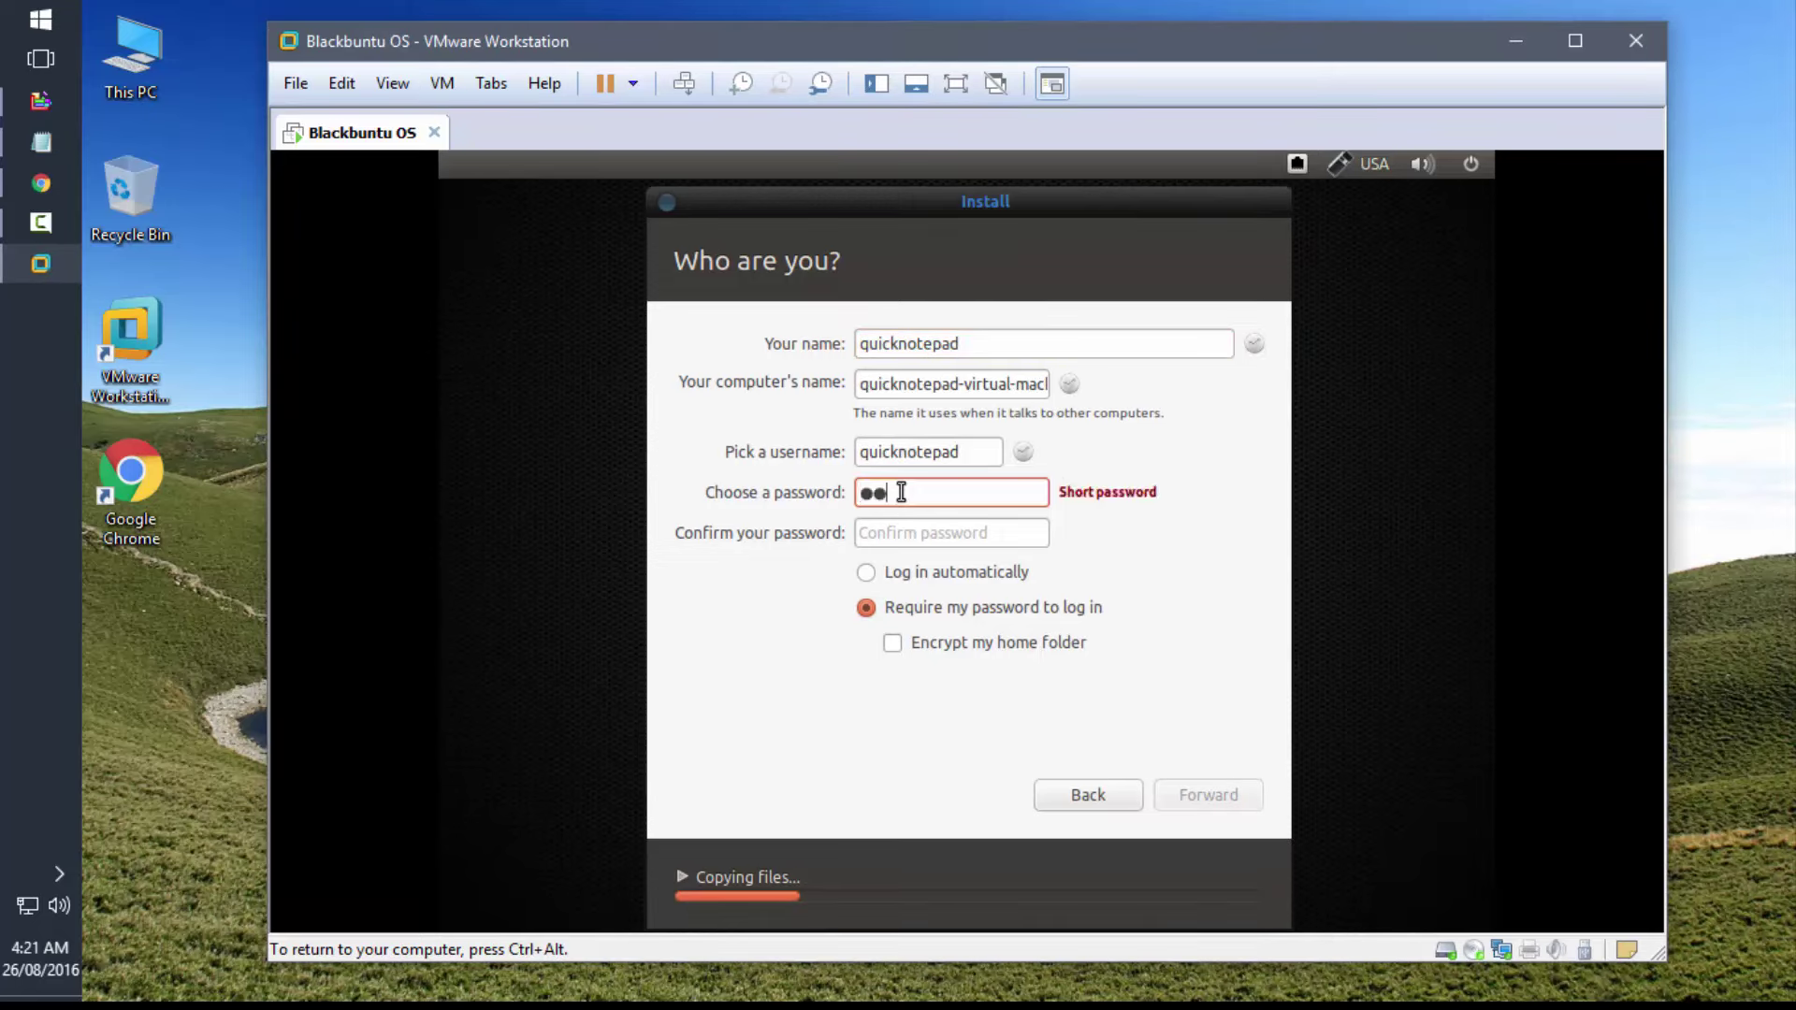
key(Tab)
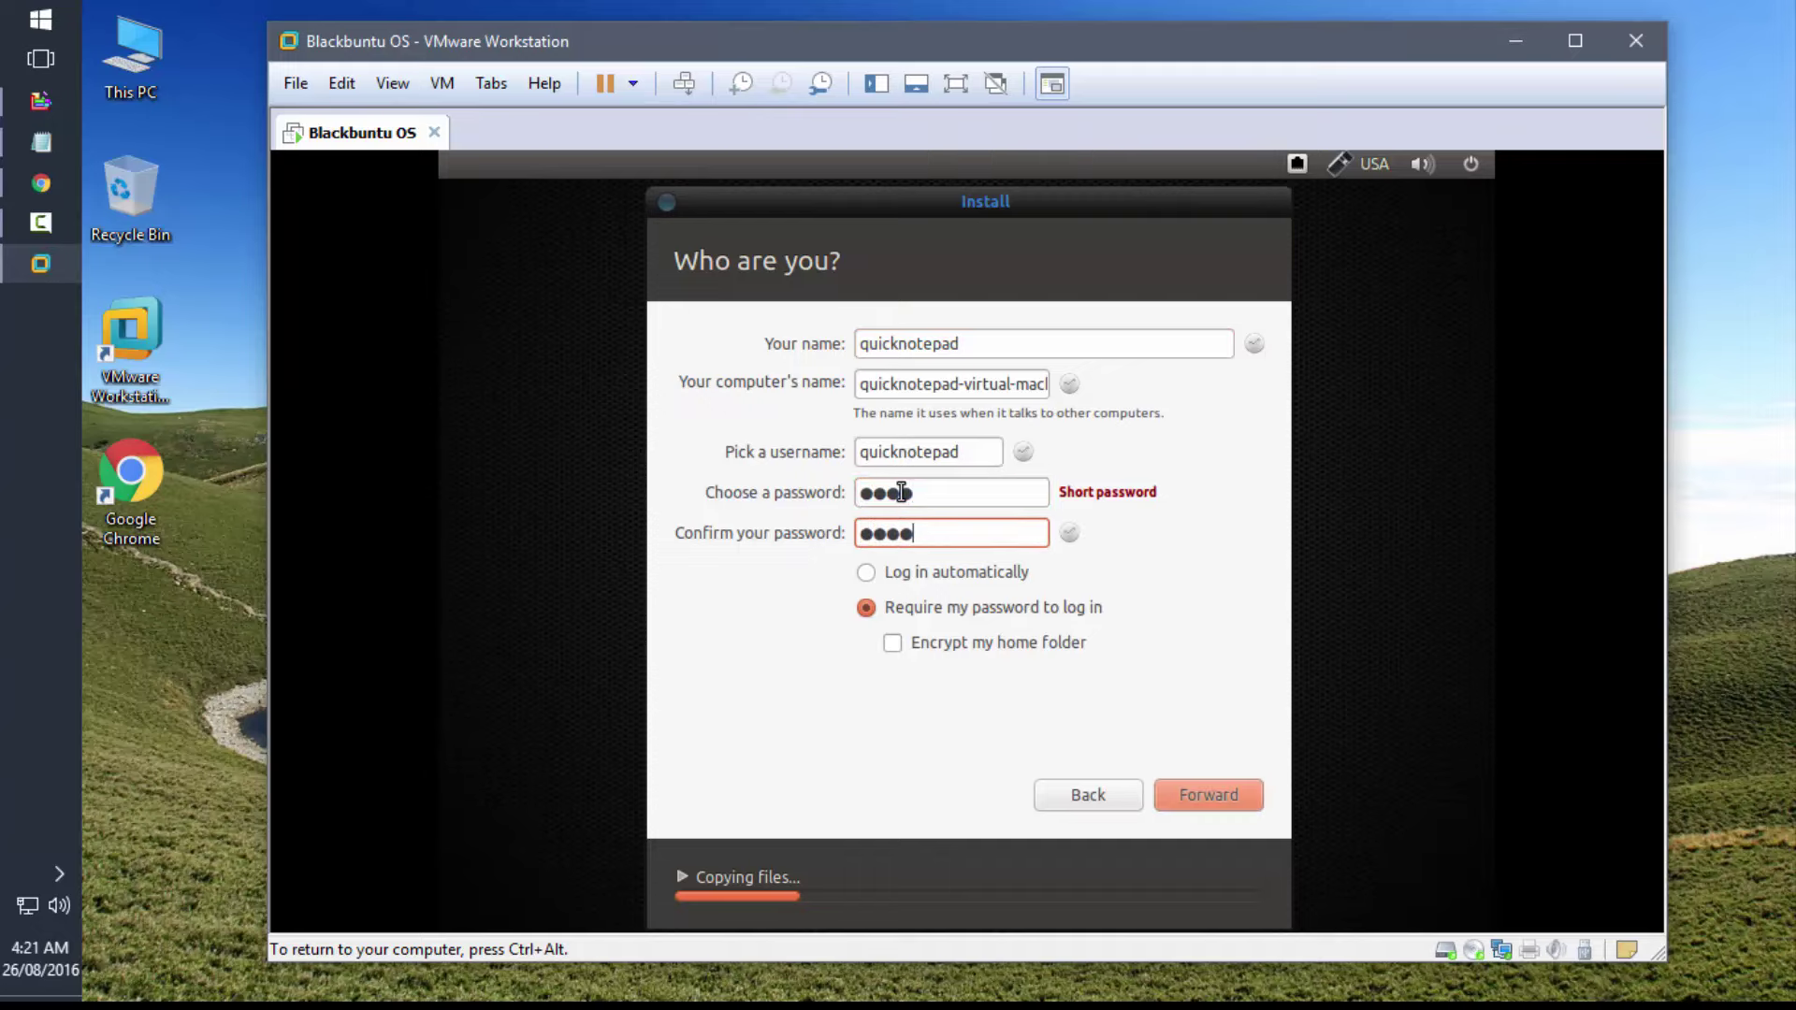
click(1208, 800)
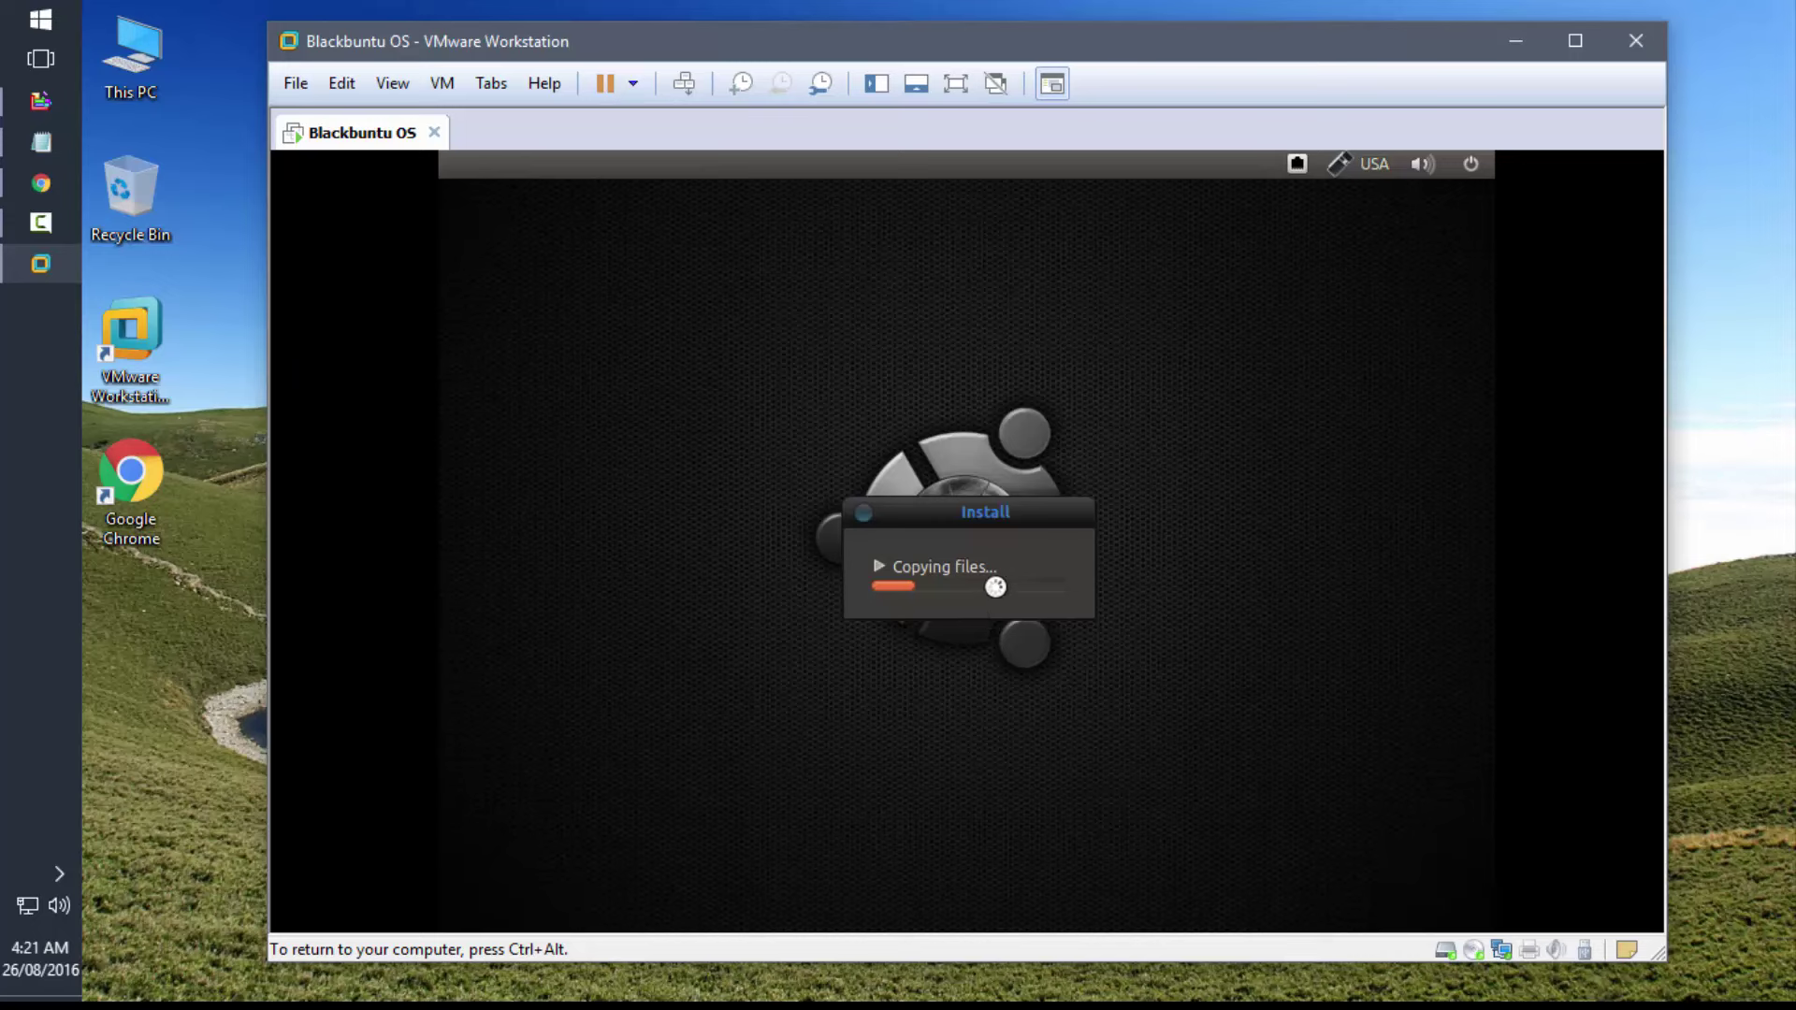
key(ctrl+alt)
- Wait out file copying and user creation until Installation Complete asks for a restart
click(170, 765)
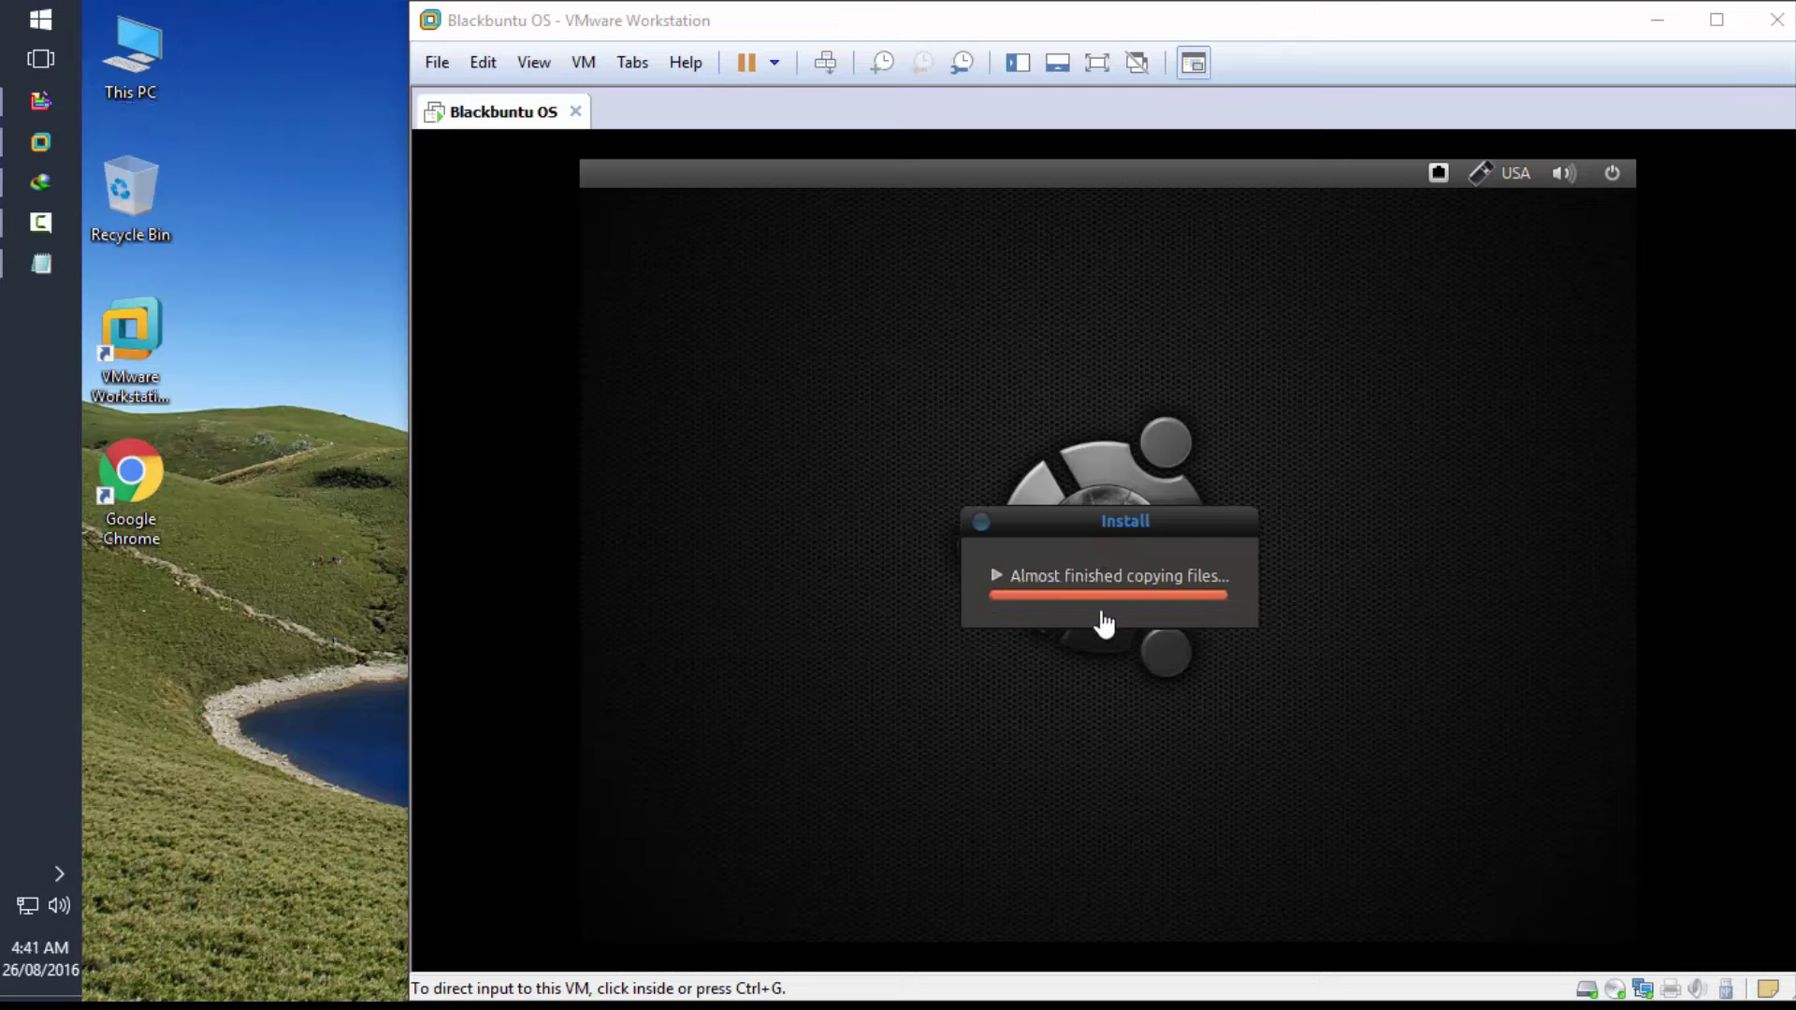
click(991, 577)
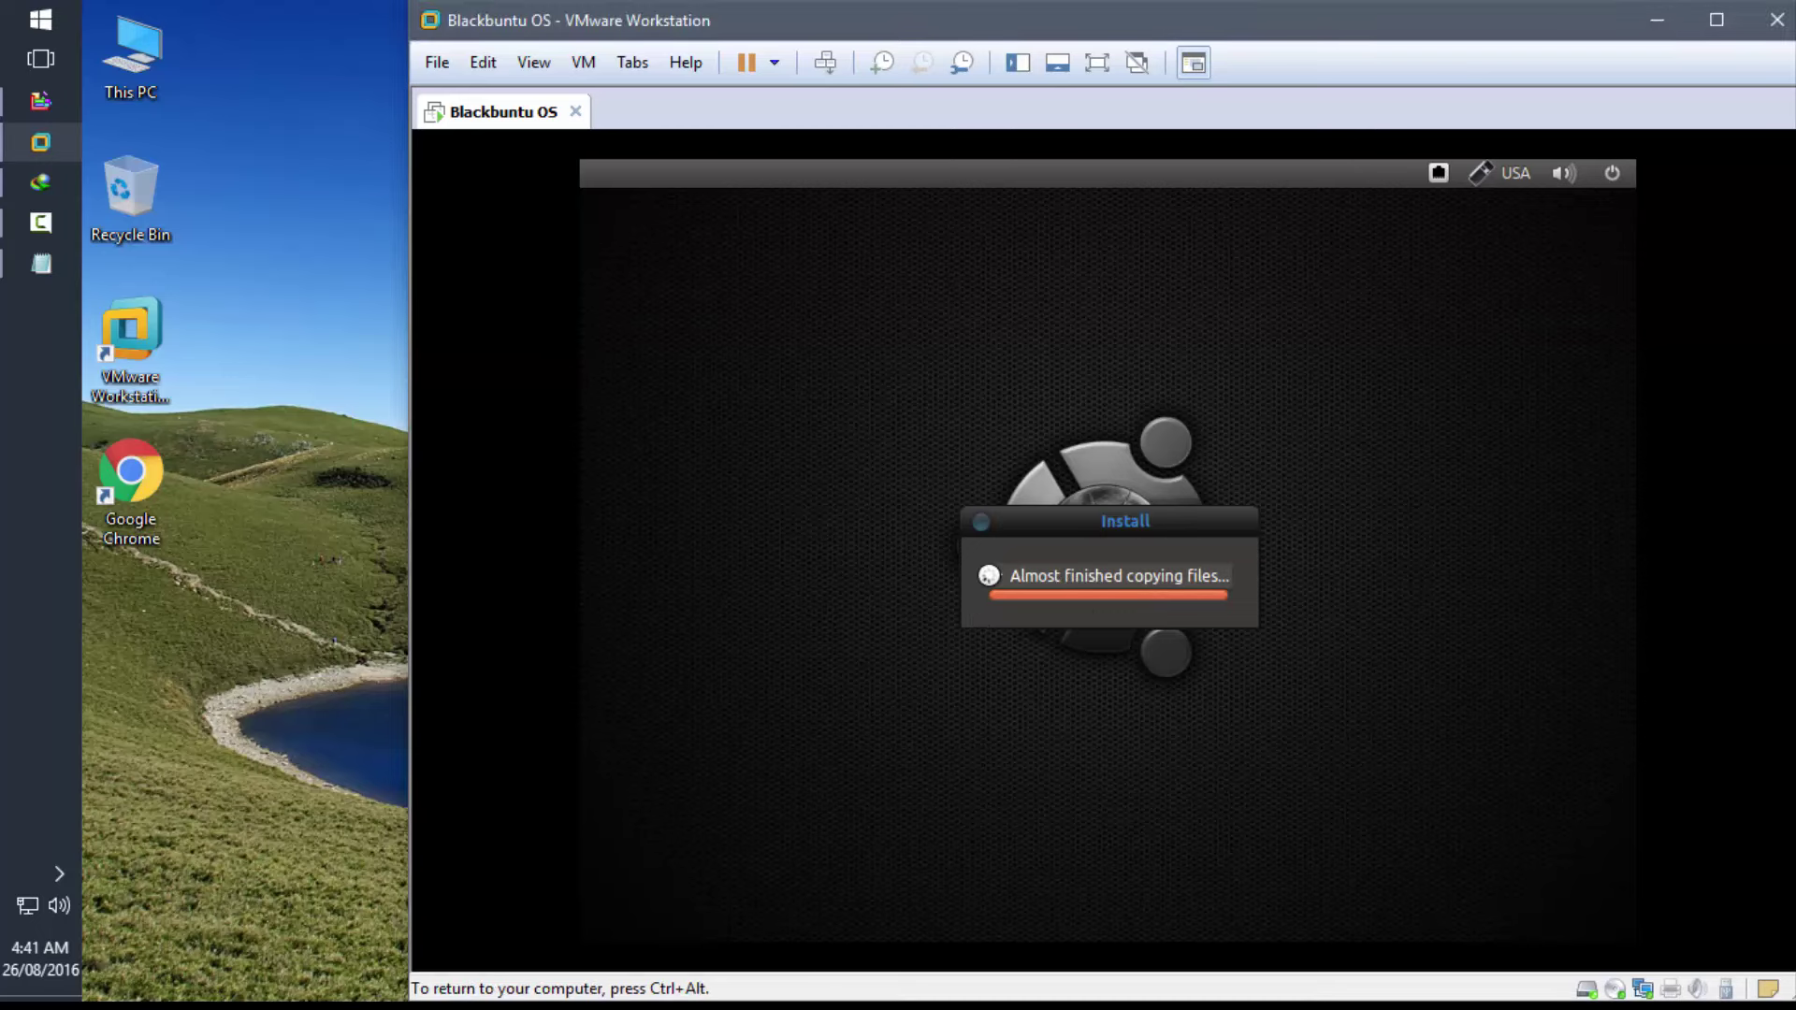
key(ctrl+alt)
click(257, 669)
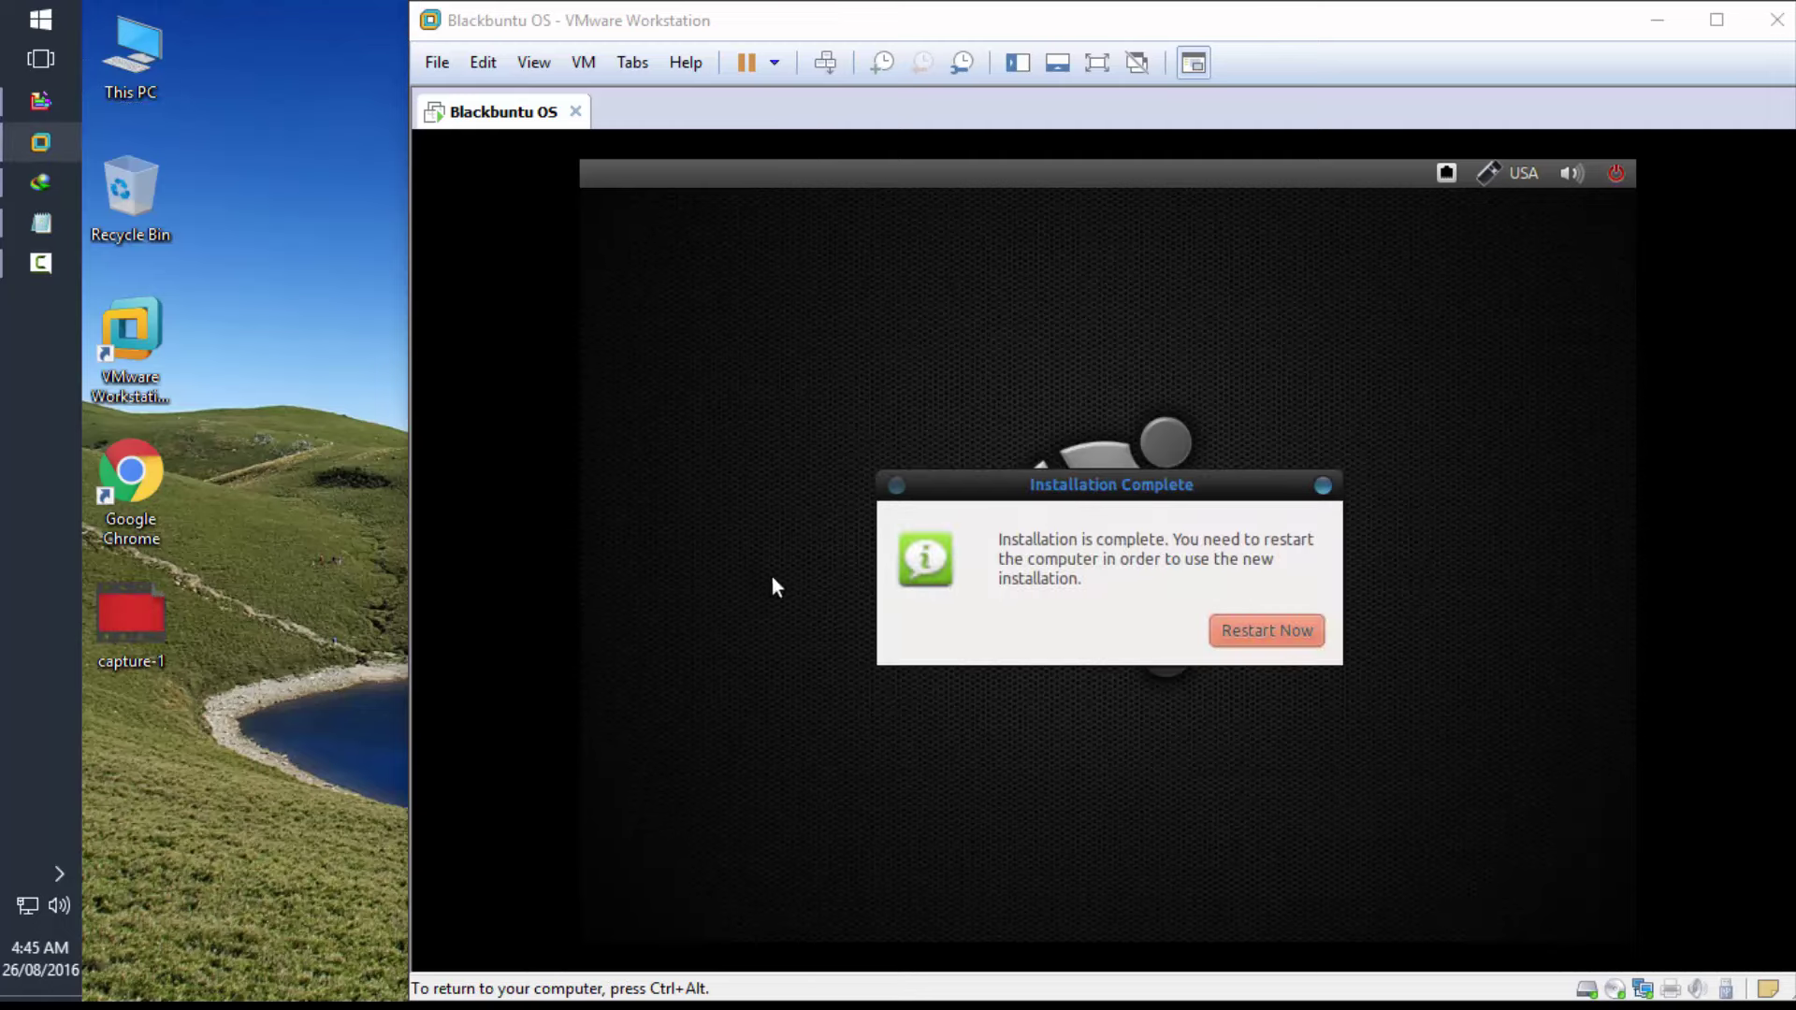
- Restart the VM from the Installation Complete dialog so Blackbuntu boots the new install
click(1231, 629)
click(1267, 641)
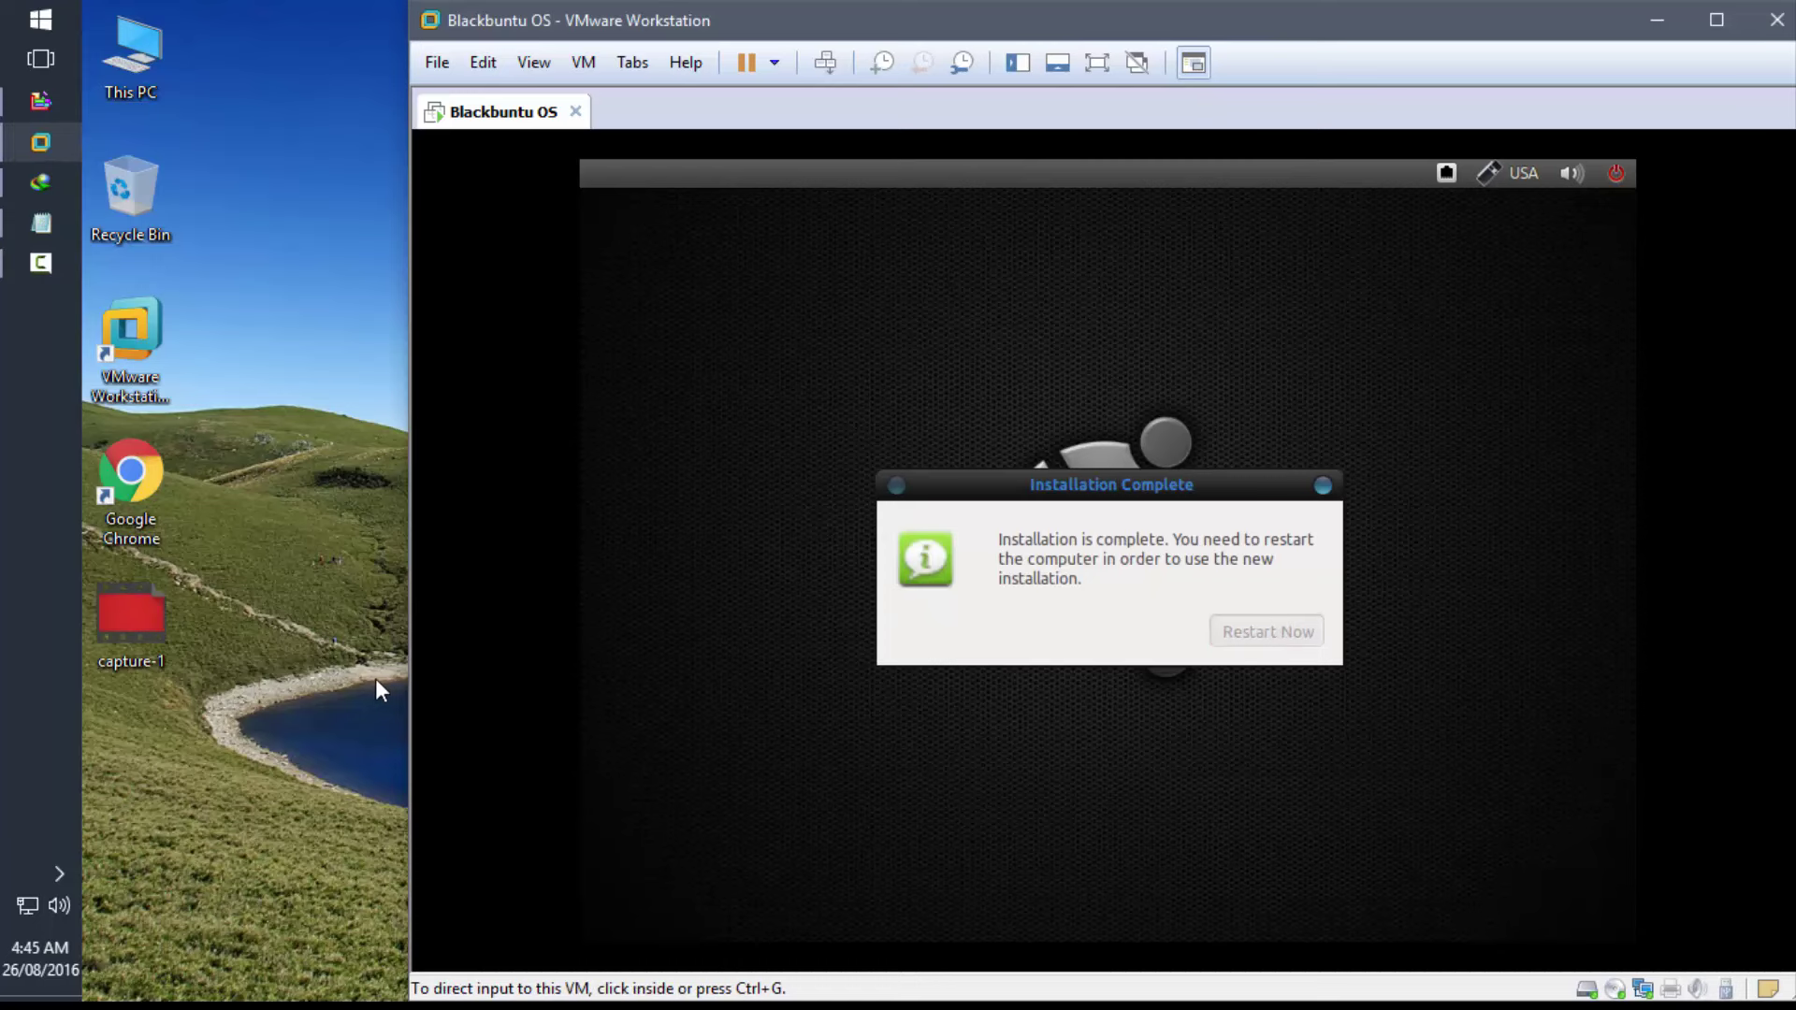
click(329, 582)
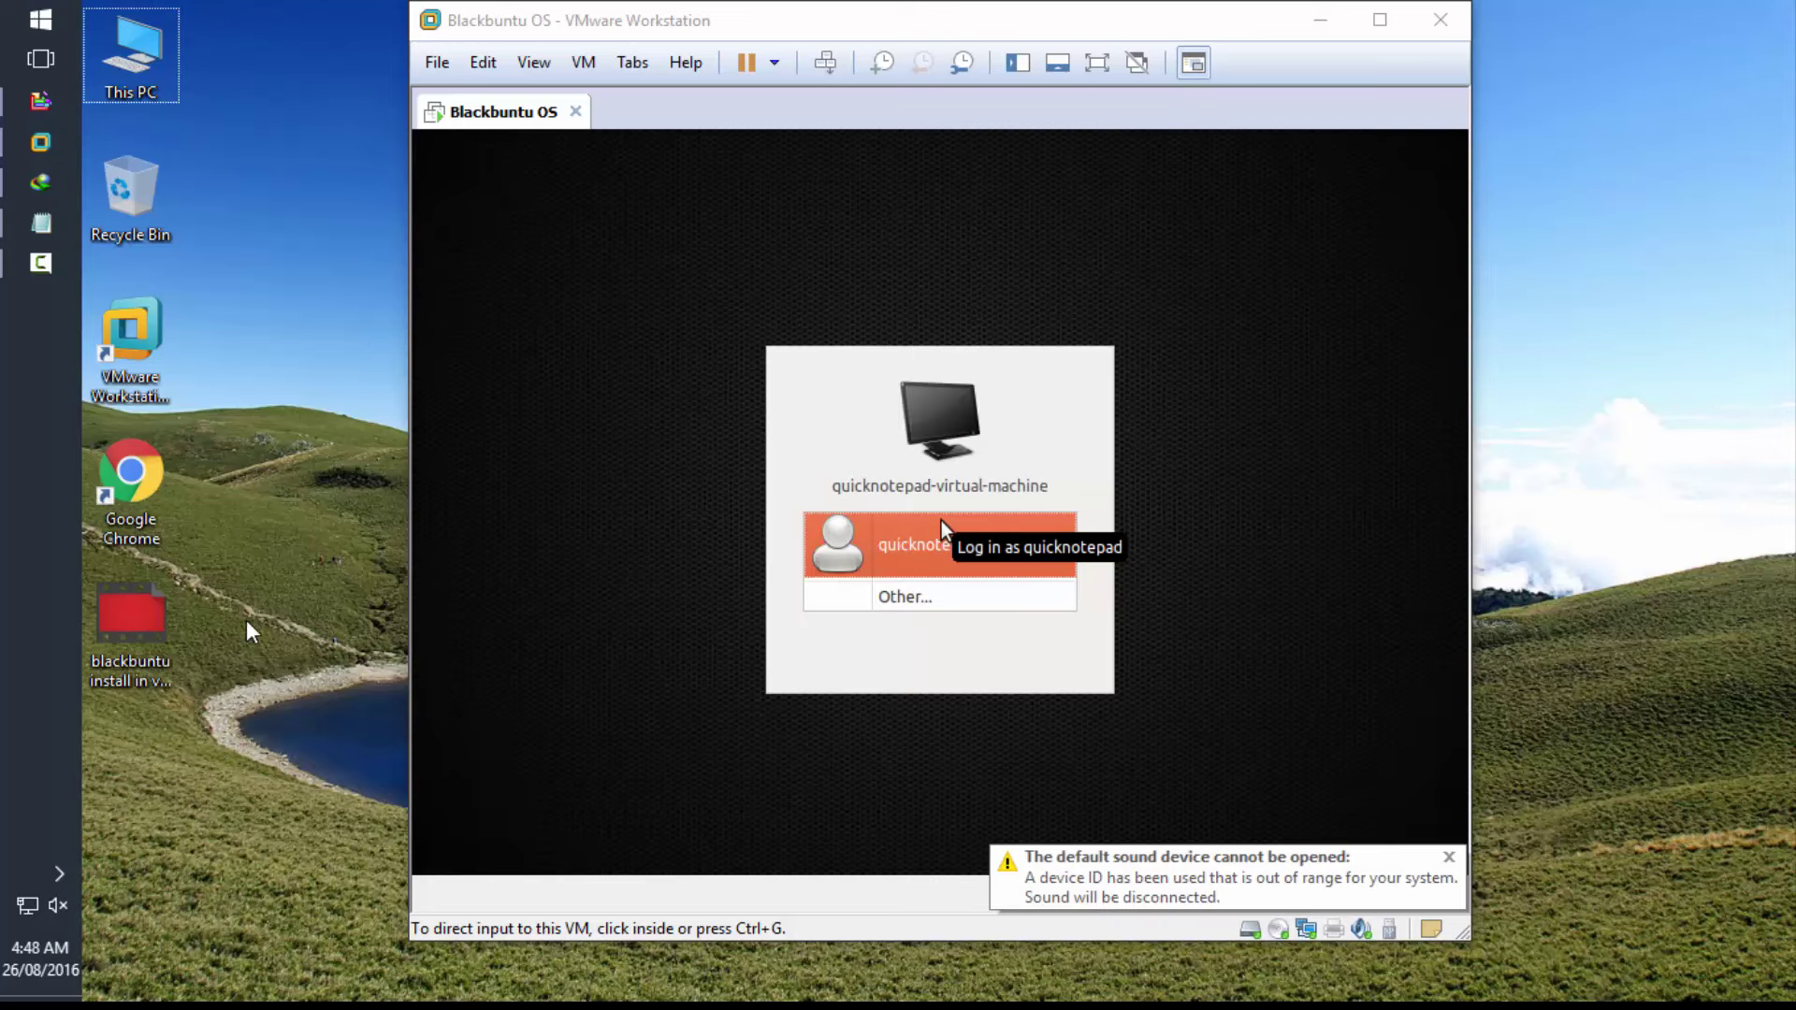
- Log in to Blackbuntu as the user with the account password, then release input to the host
click(941, 520)
click(881, 558)
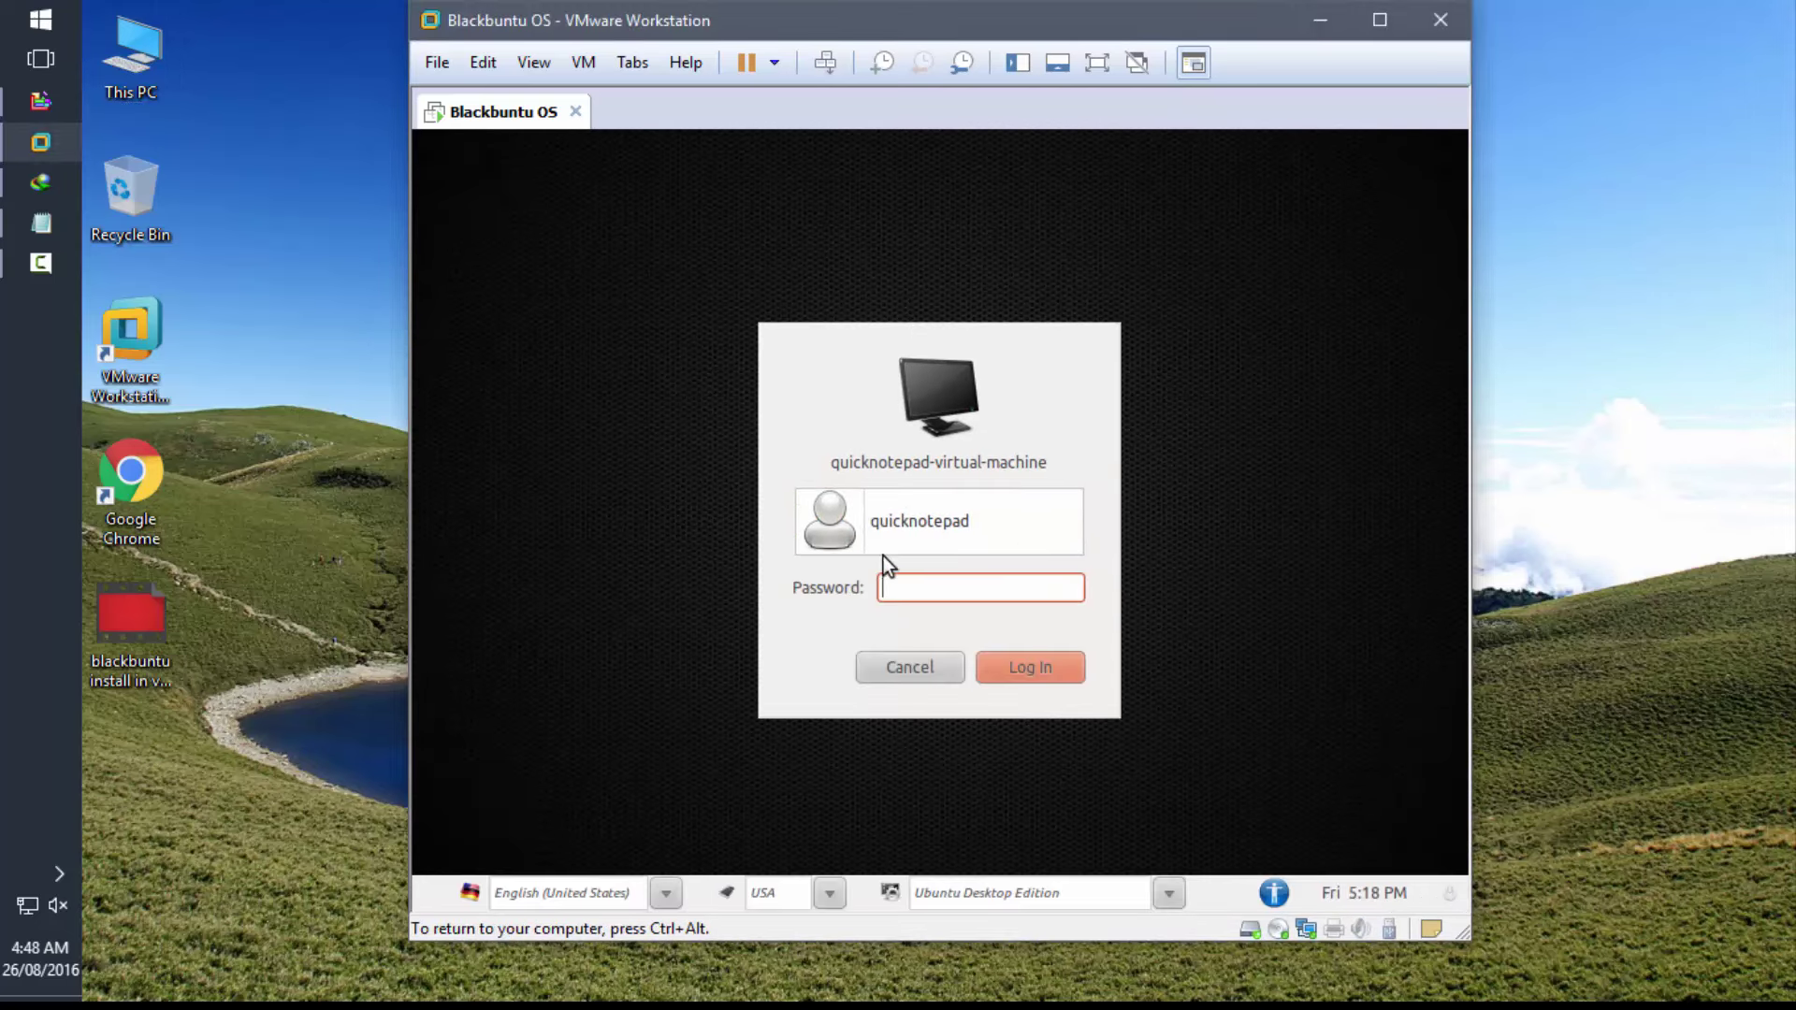
key(Return)
key(ctrl+alt)
click(243, 658)
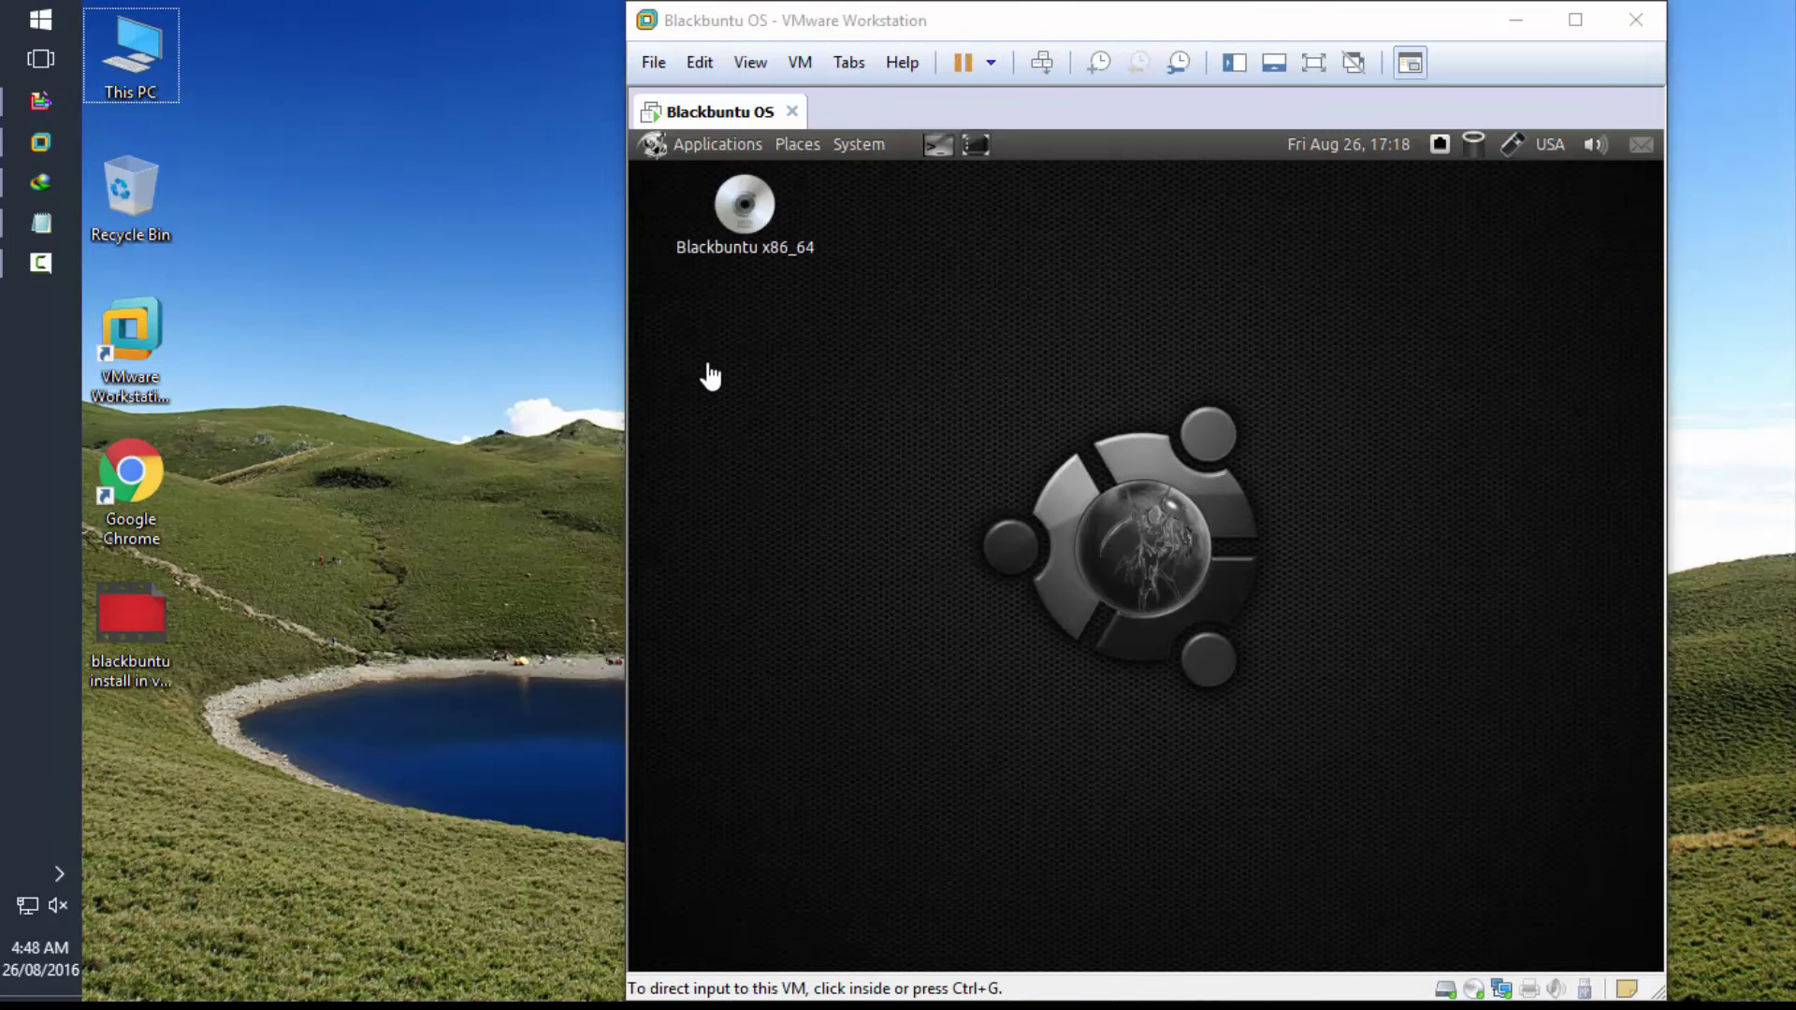
- Launch a Terminal from the guest's Applications > Accessories menu
click(689, 150)
click(689, 147)
mouse_move(693, 178)
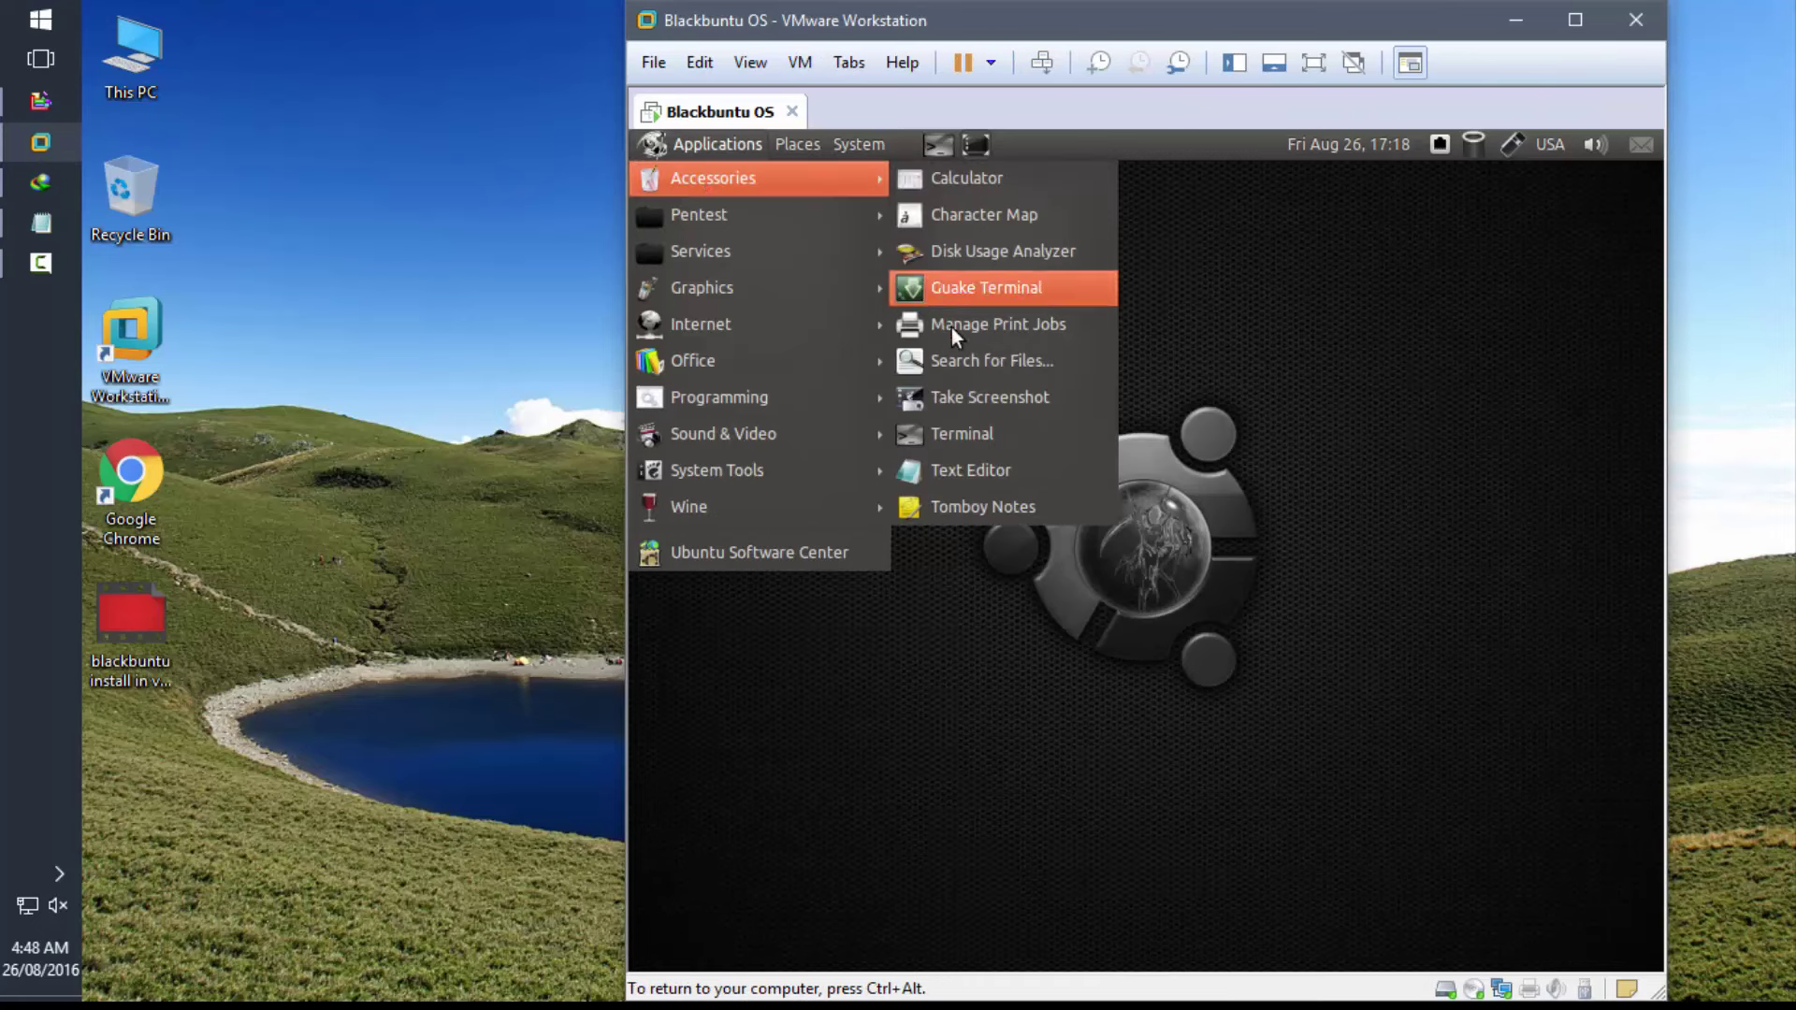
click(951, 445)
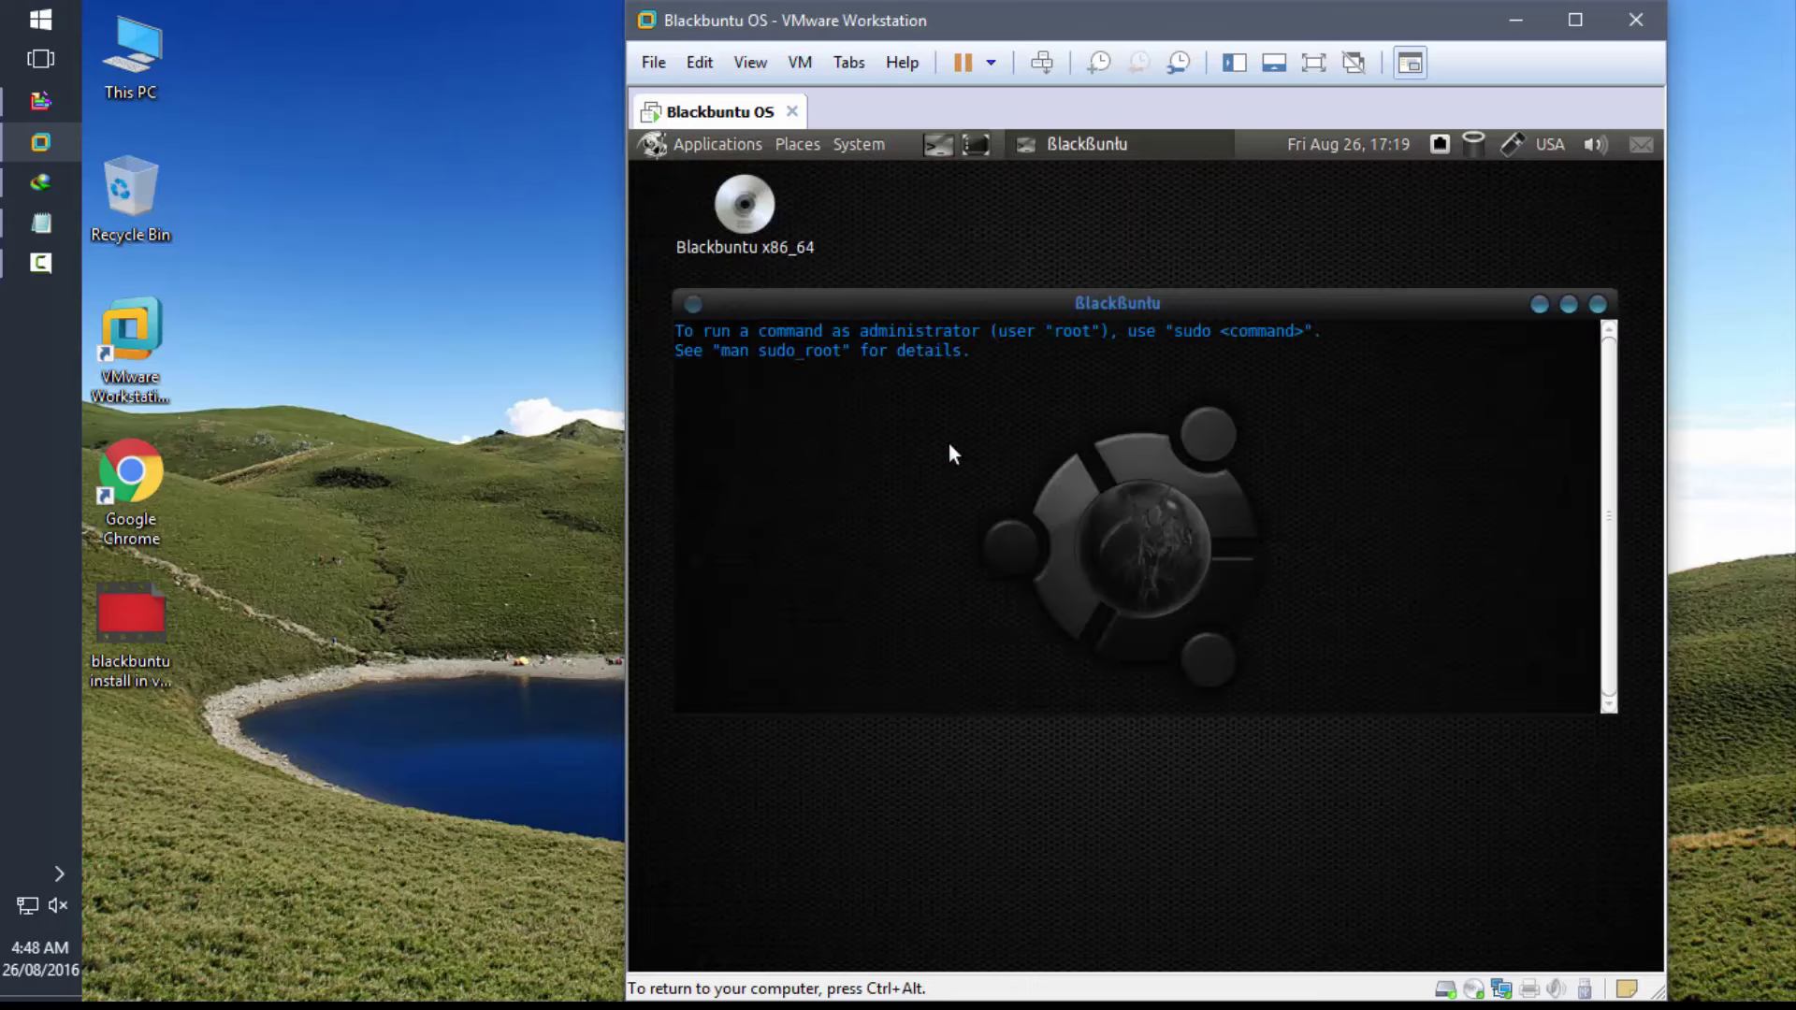
- Run uname -a and uname -r showing kernel 2.6.39-3-bb03, then exit the terminal
key(Return)
key(Return)
key(Return)
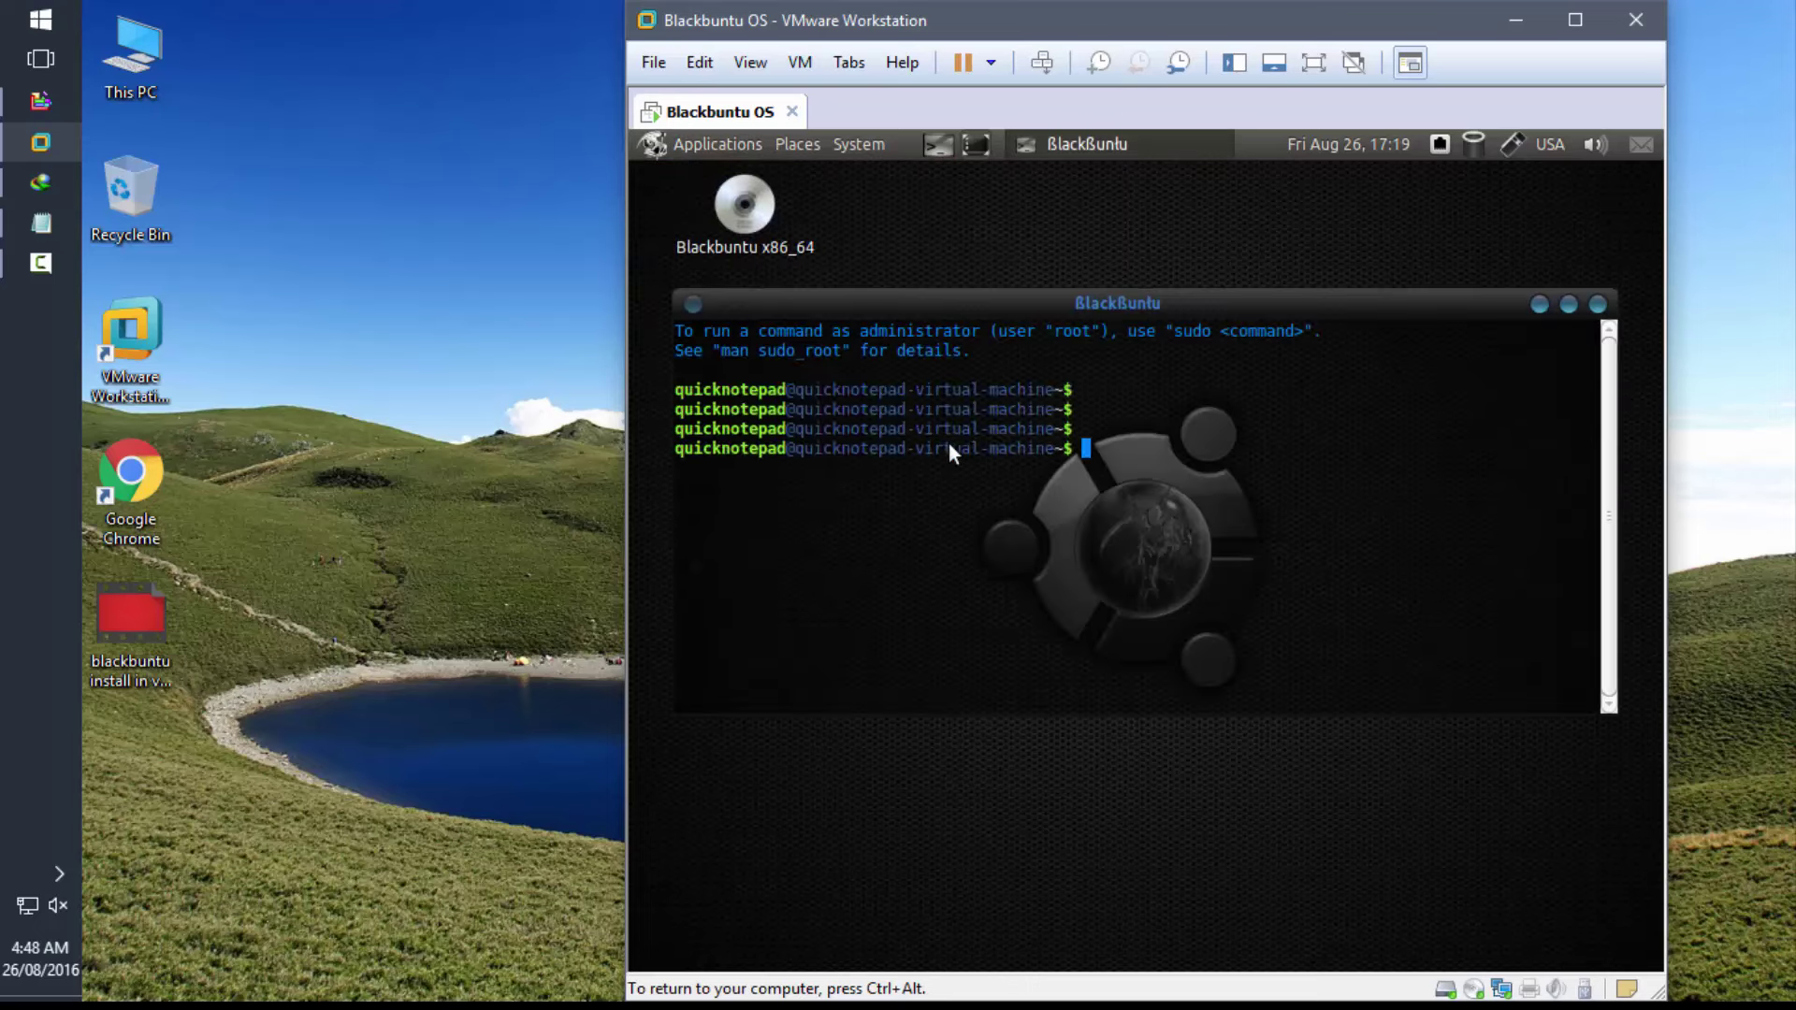
text(uname -i)
key(BackSpace)
text(a)
key(Return)
key(Return)
key(Return)
key(Return)
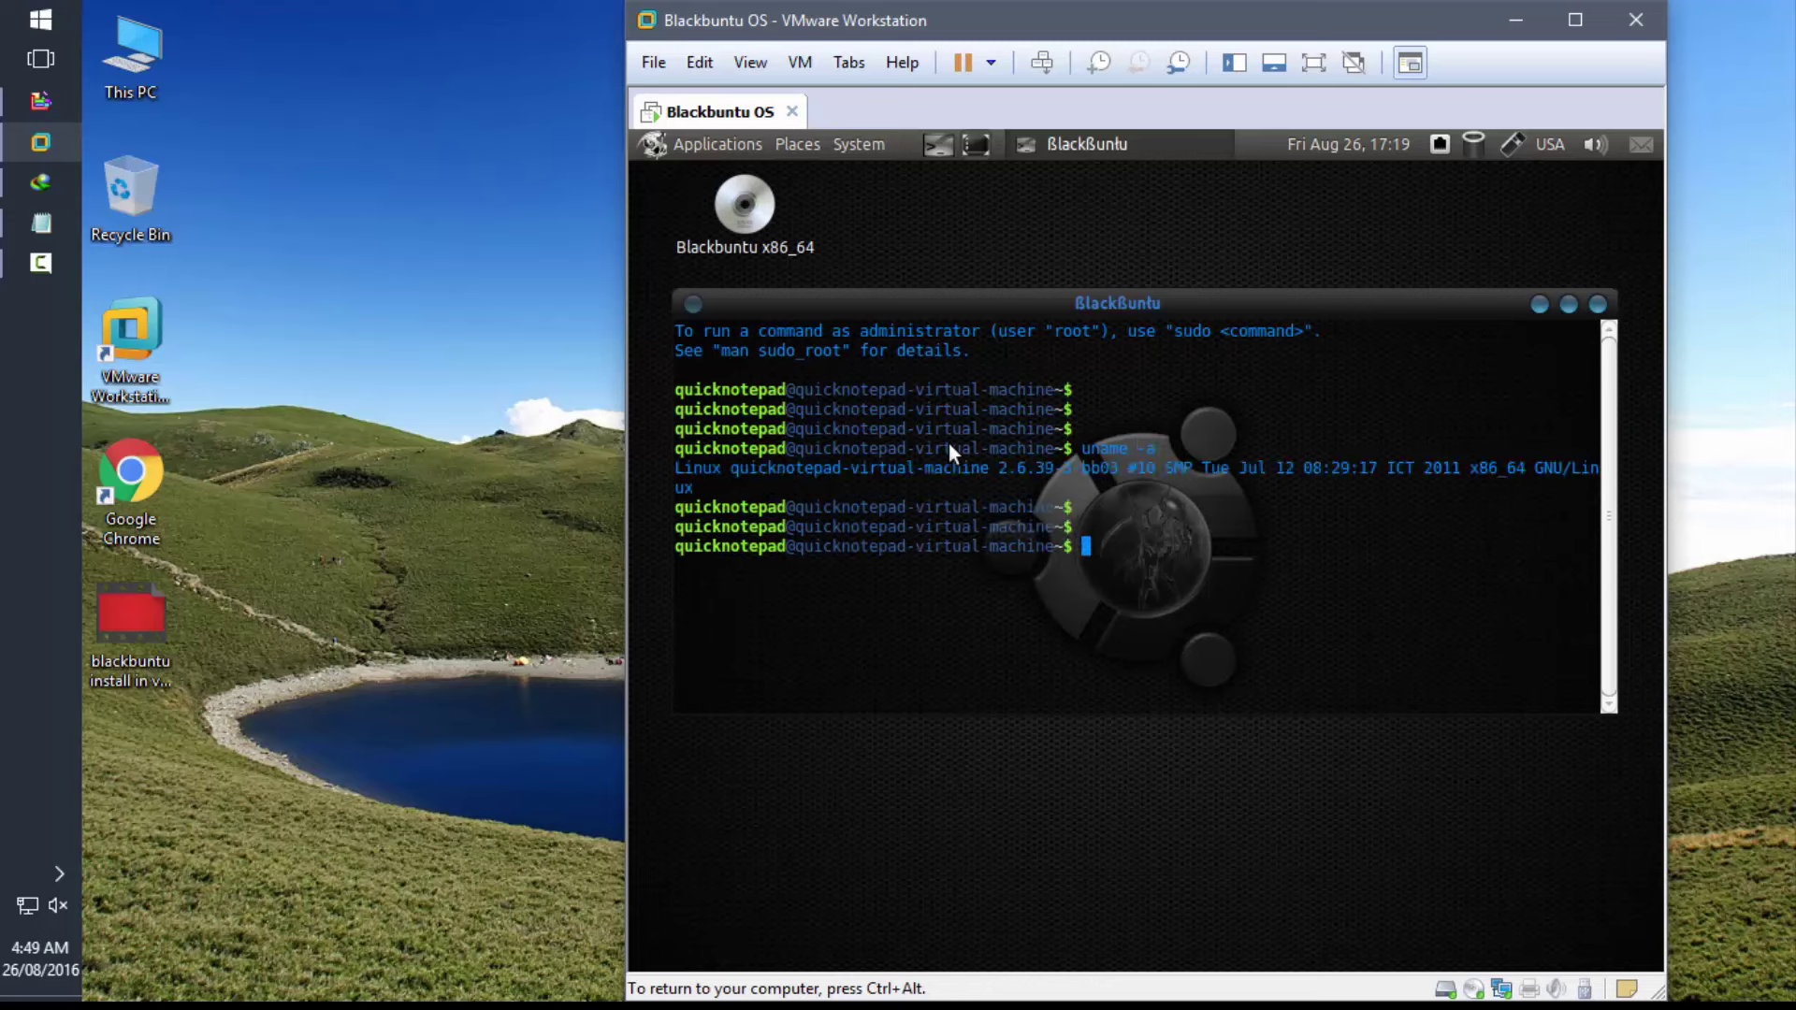
text(uname -r)
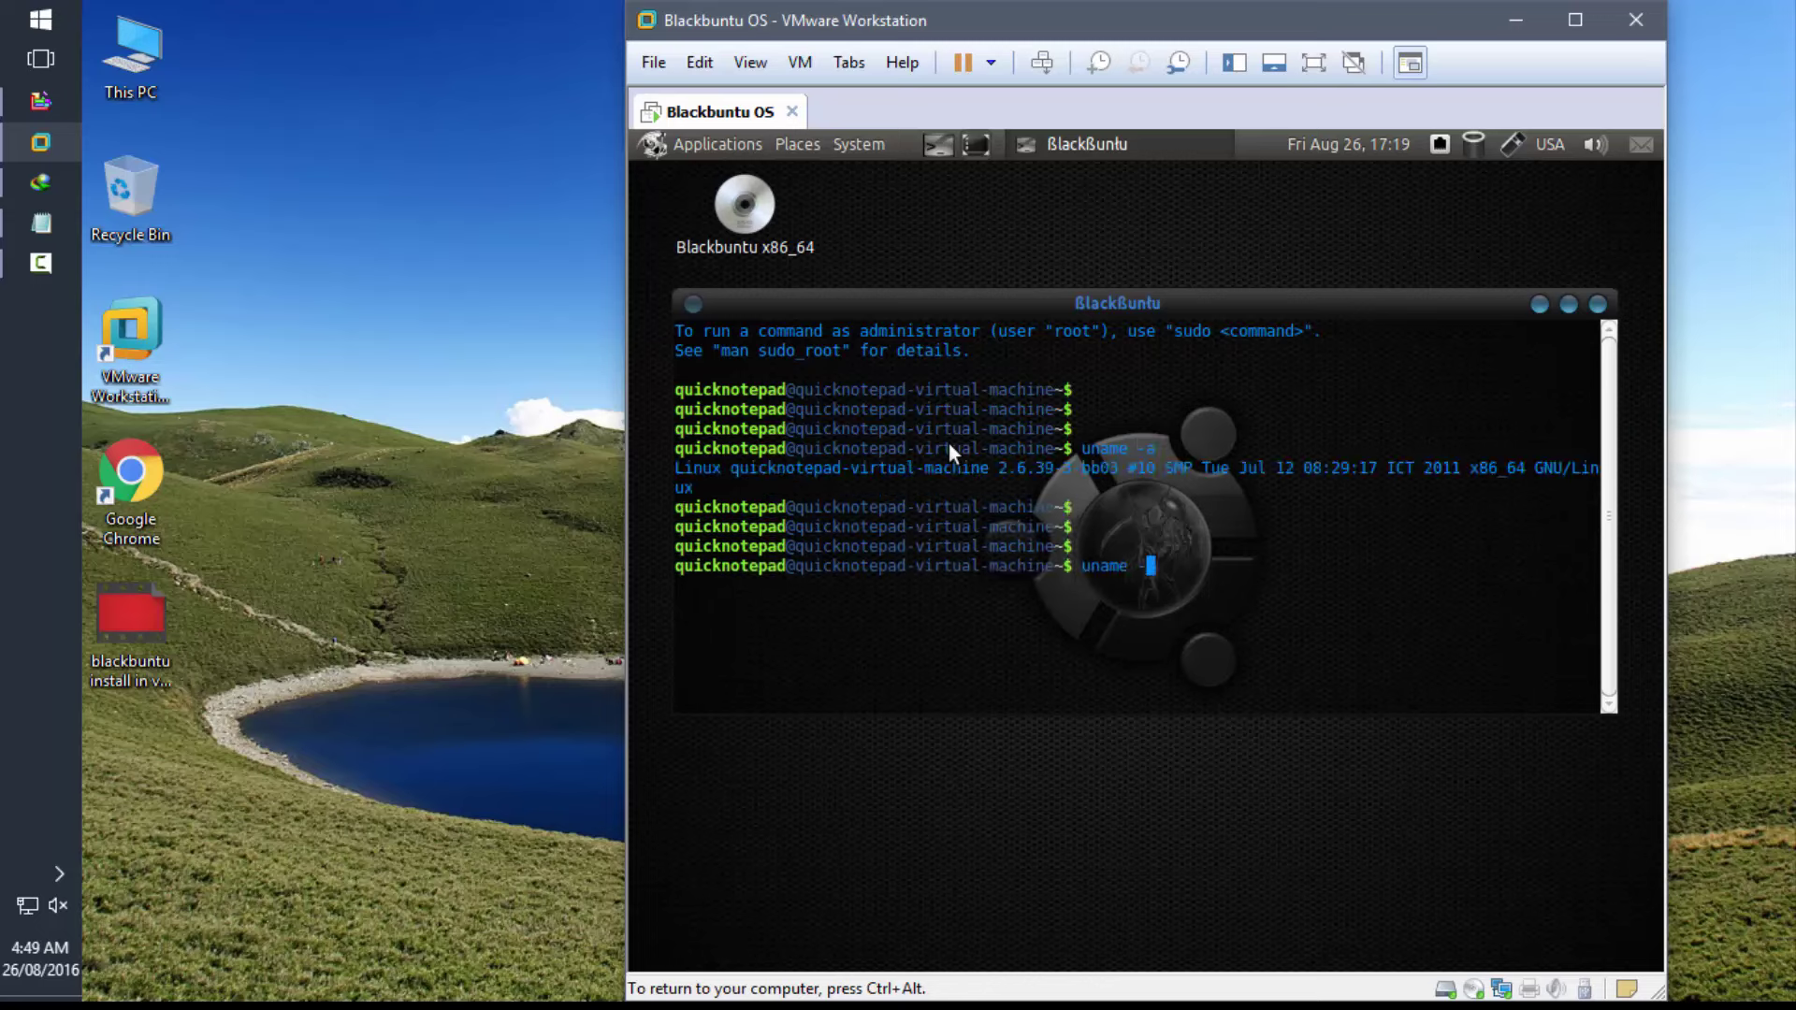
key(Return)
key(Return)
key(Return)
key(Return)
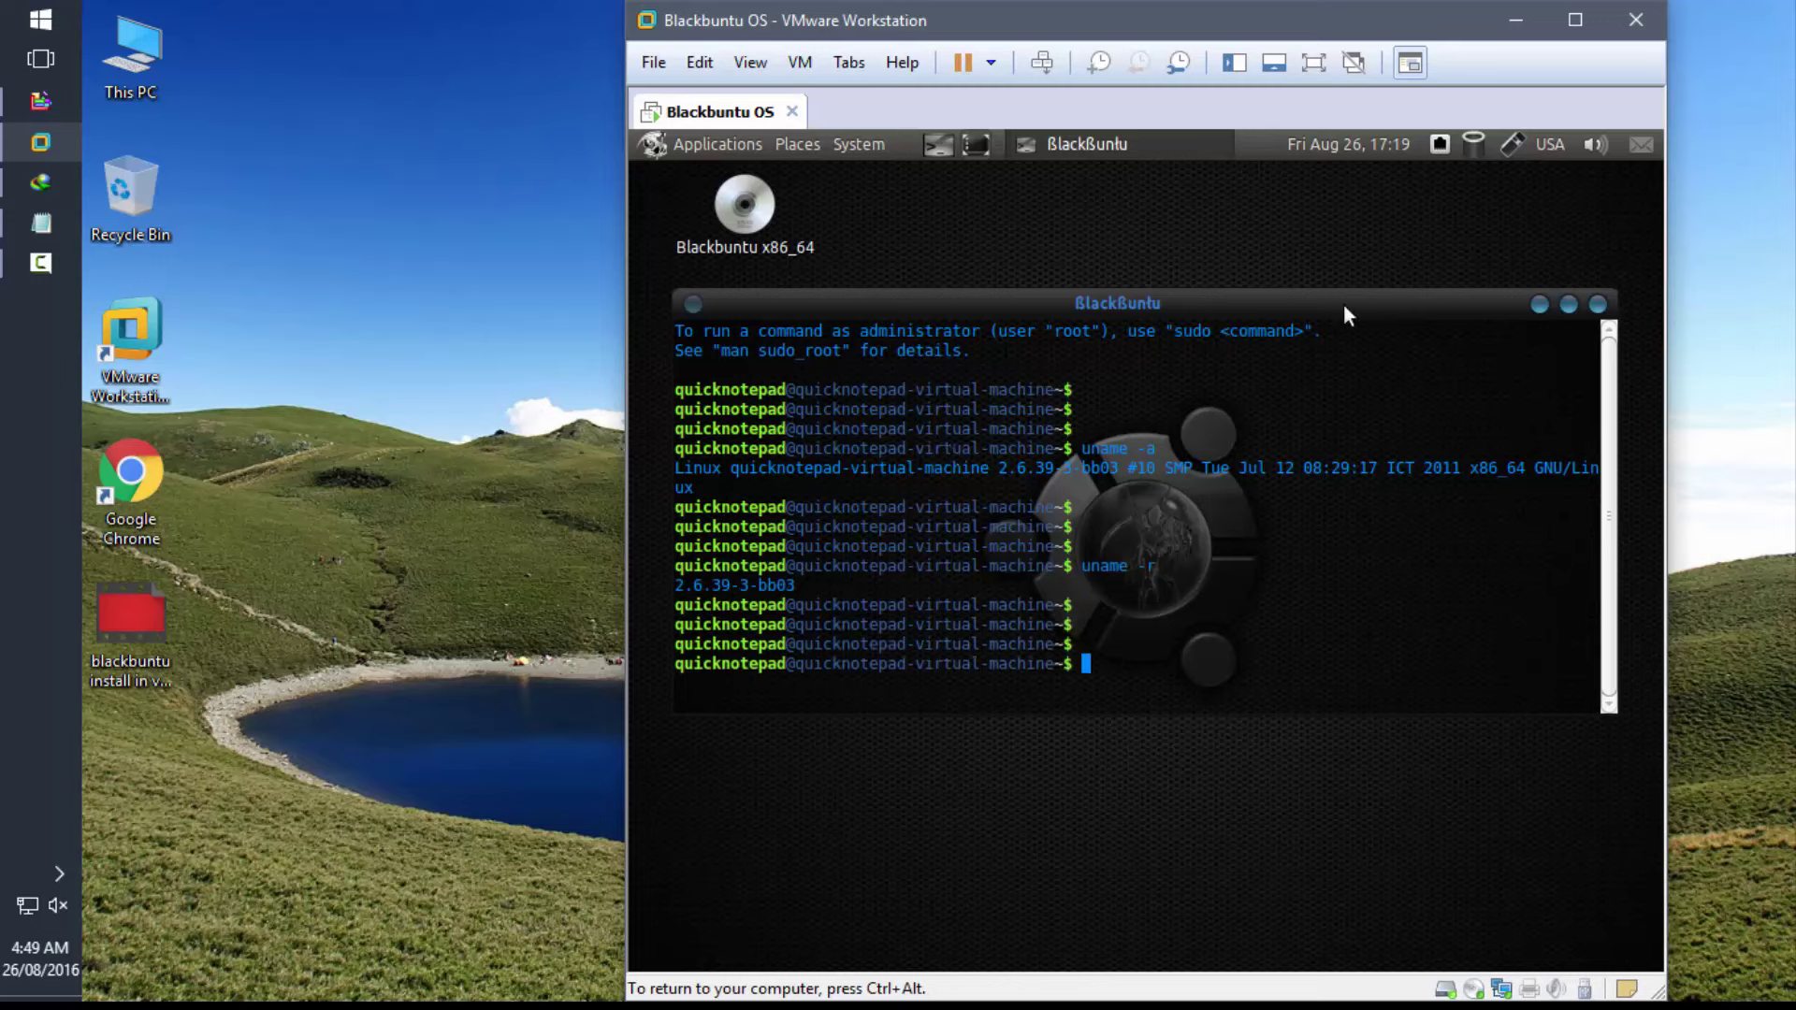
text(exit)
key(Return)
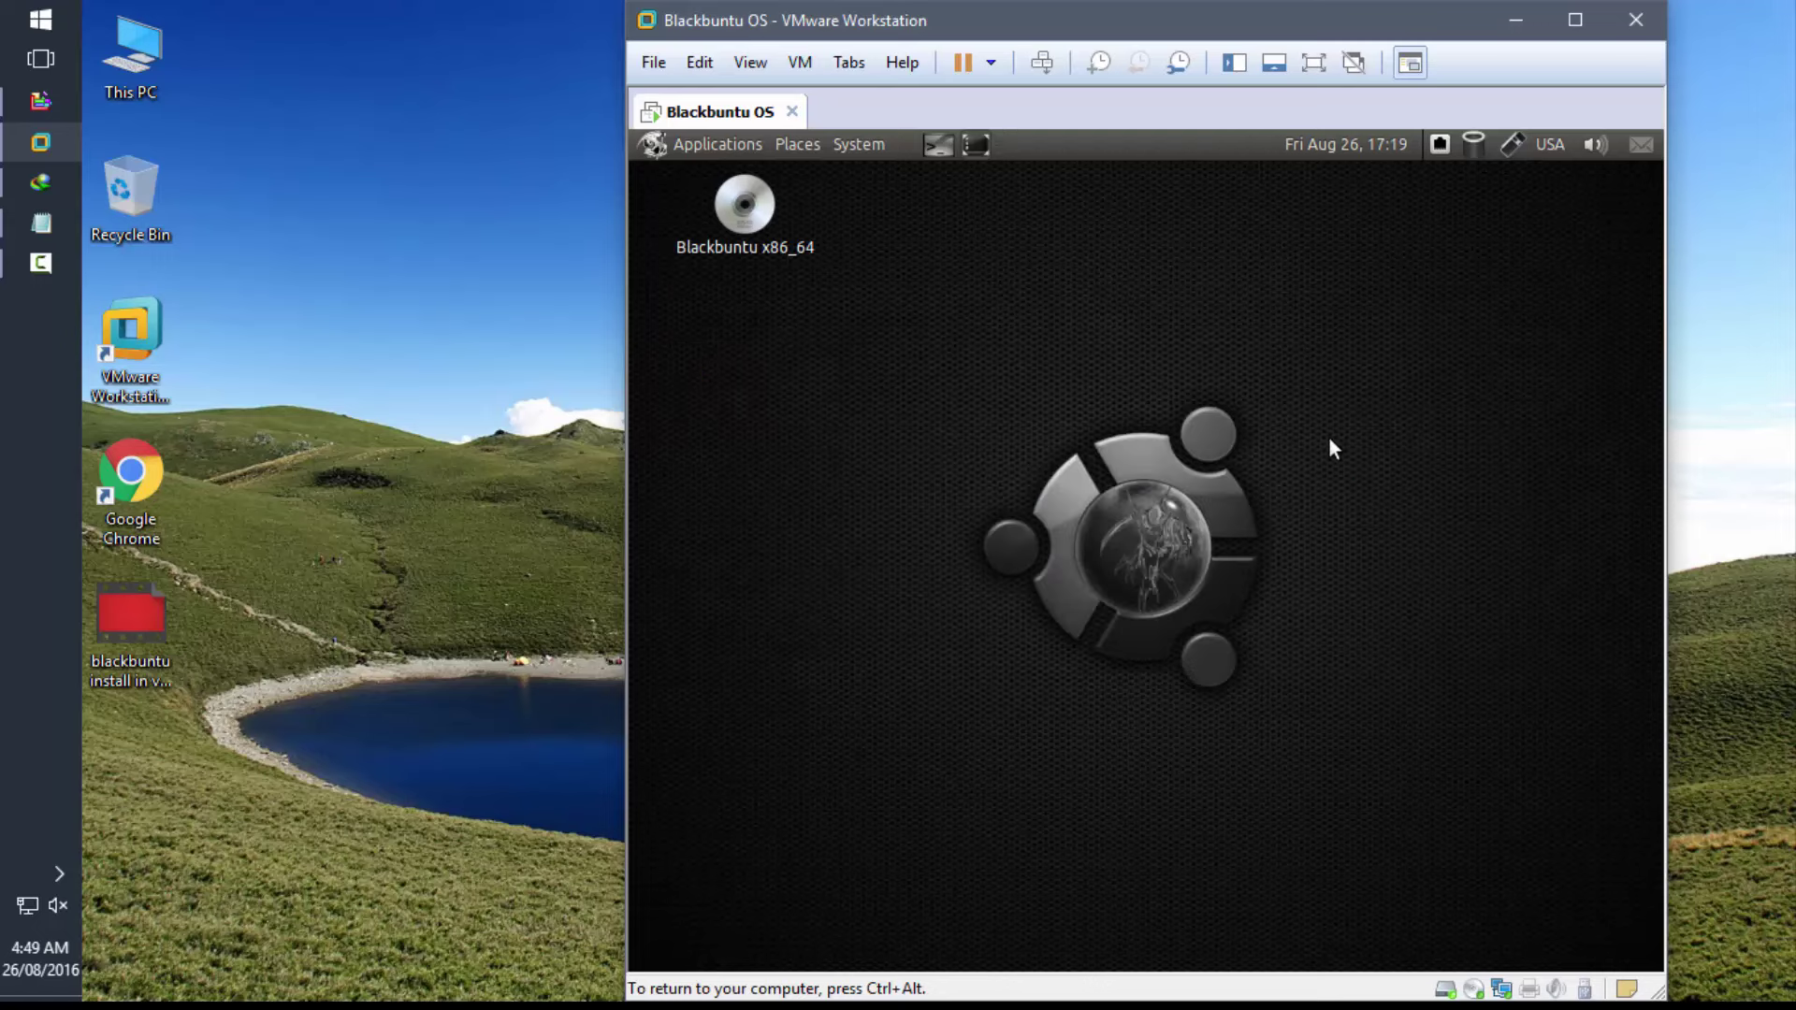
- Browse Applications > Pentest tool lists: Information Gathering, Network Mapping, Vulnerability Identification and more
click(681, 138)
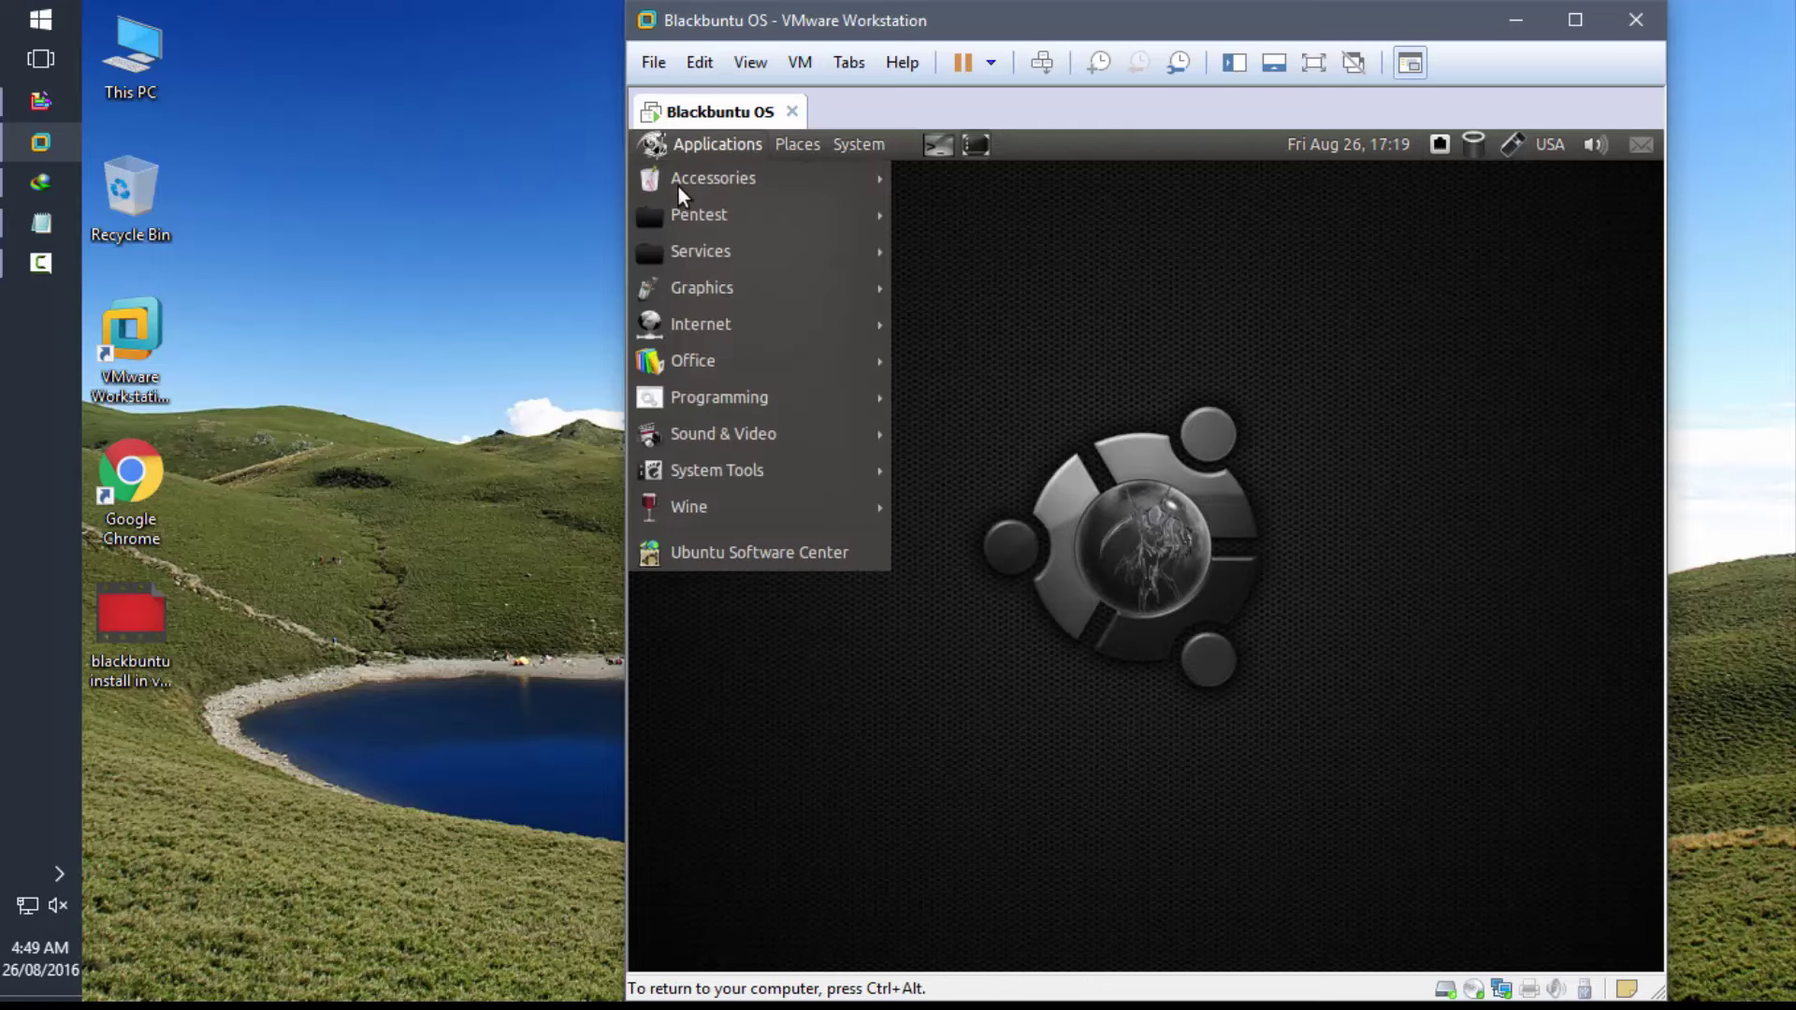
mouse_move(681, 198)
mouse_move(1021, 202)
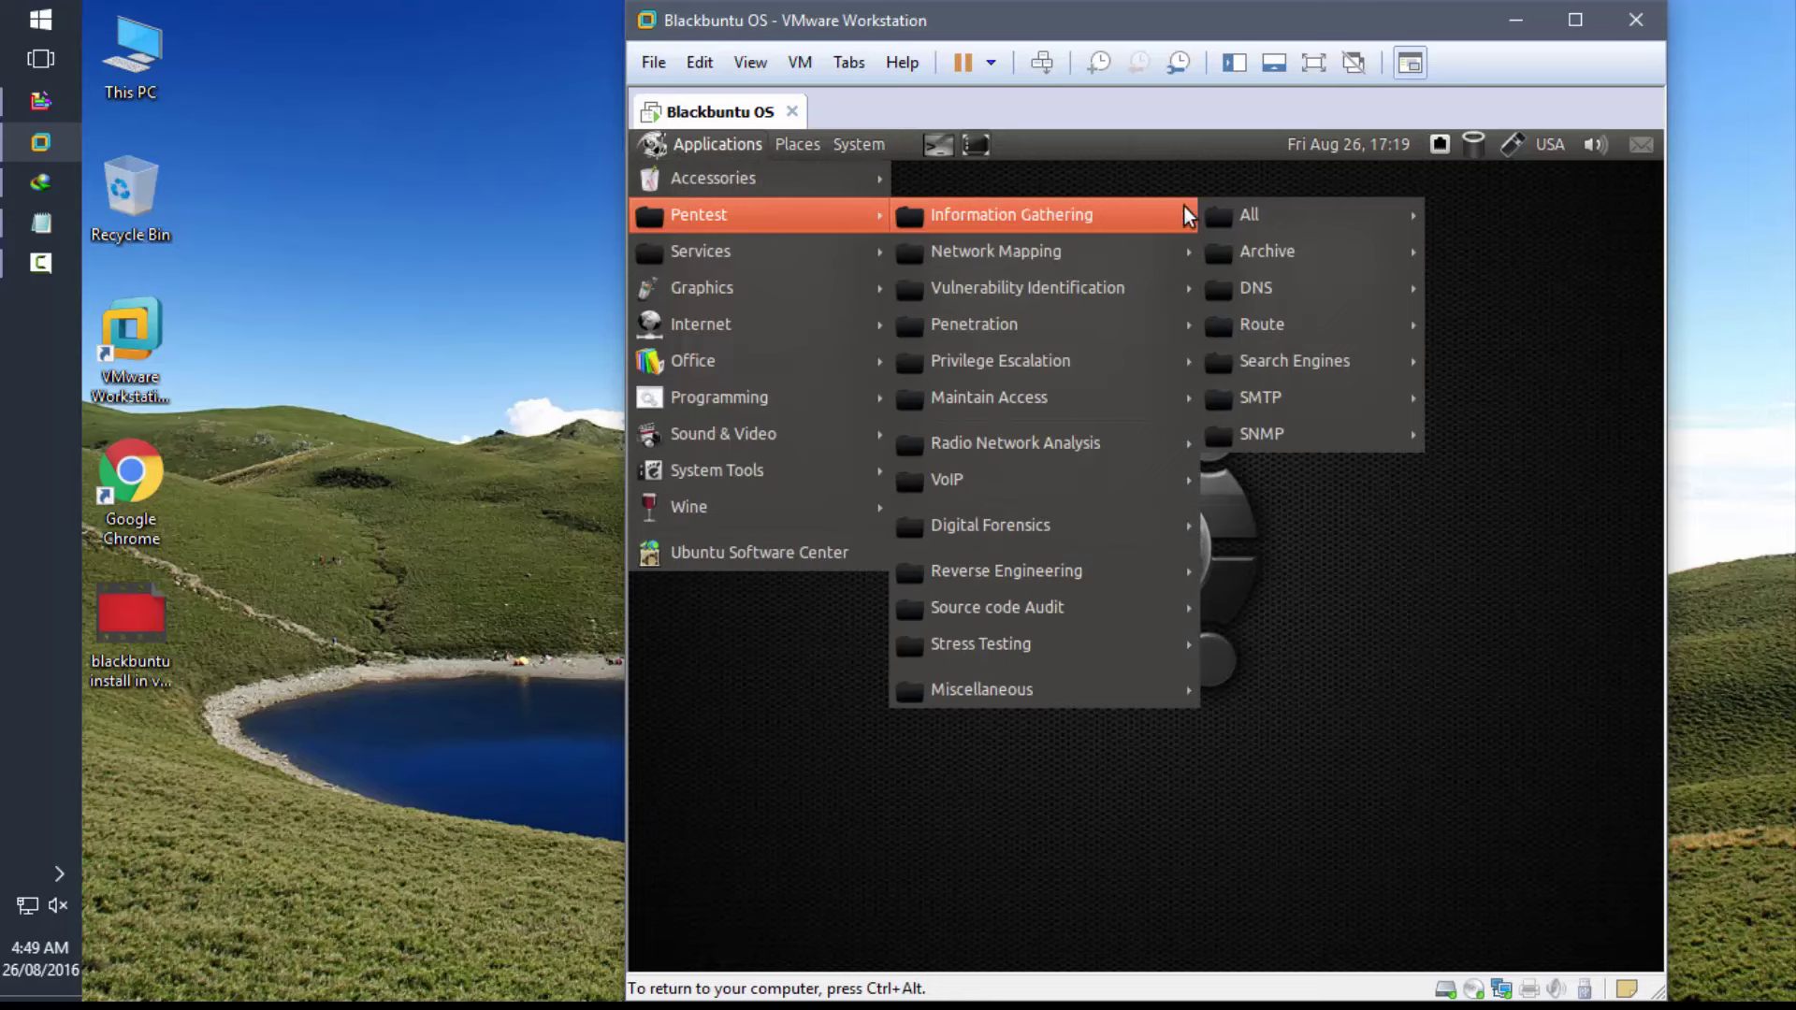
mouse_move(1283, 211)
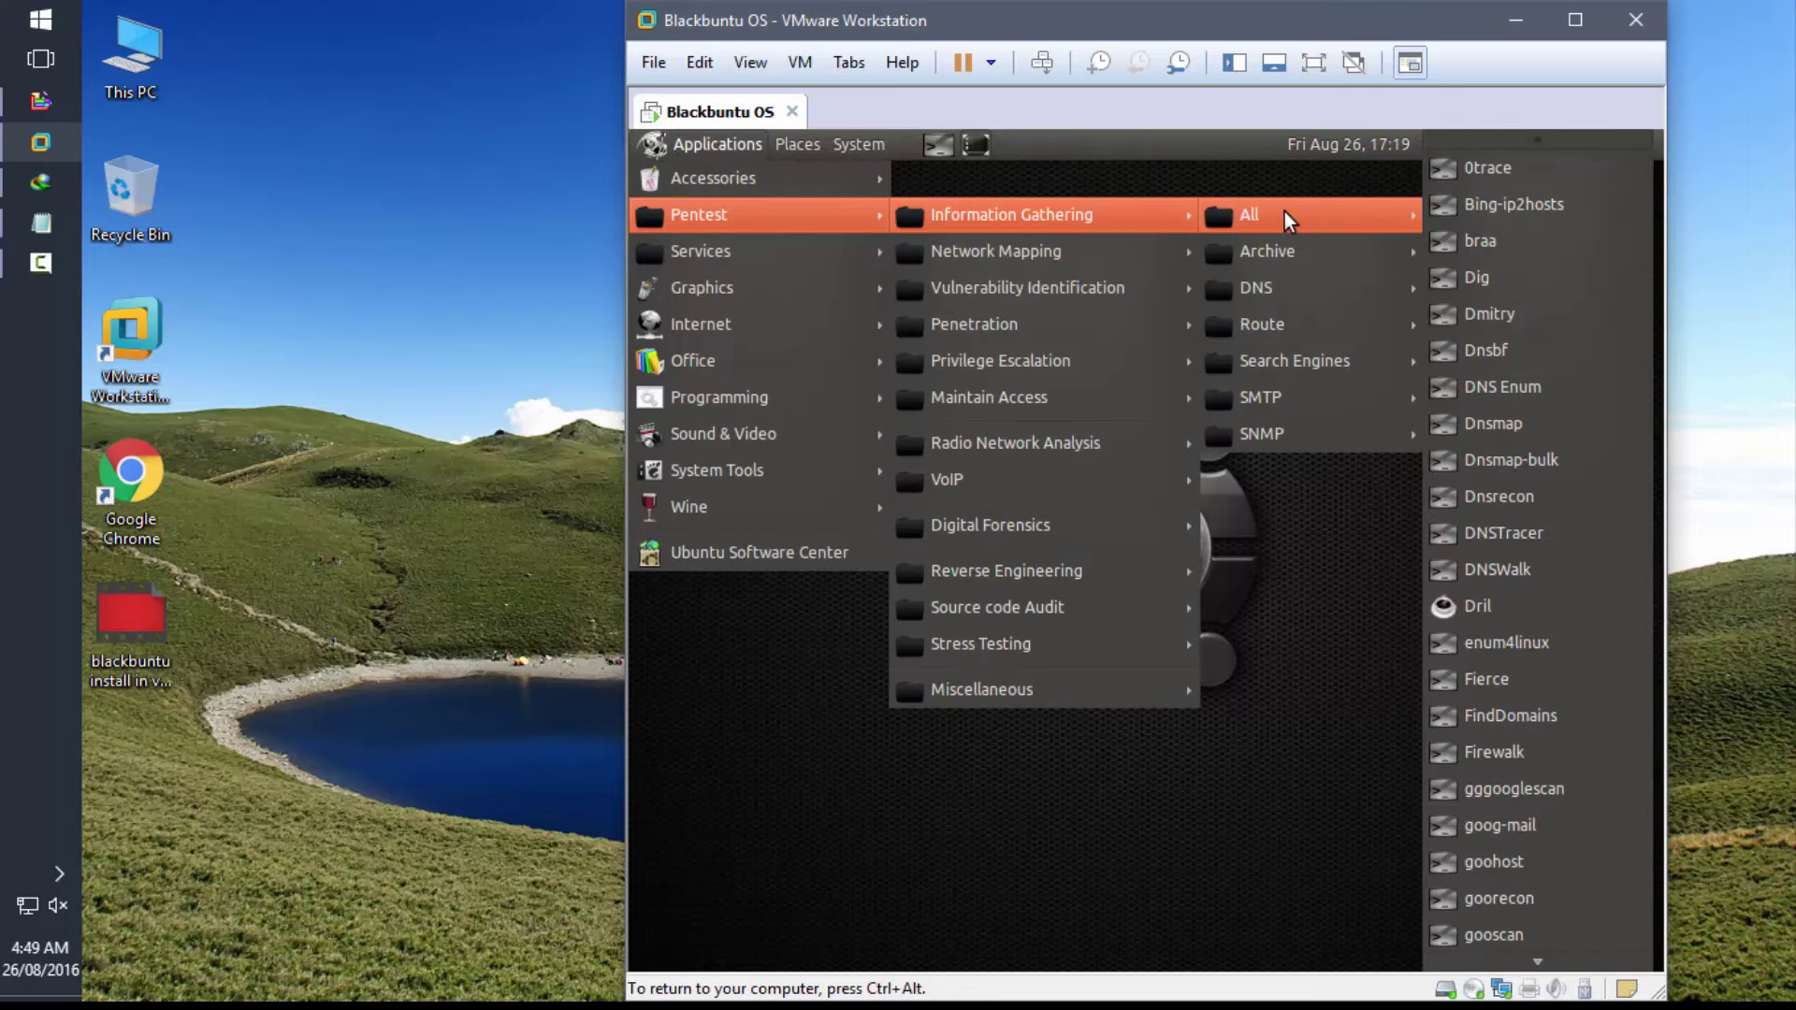
mouse_move(1291, 253)
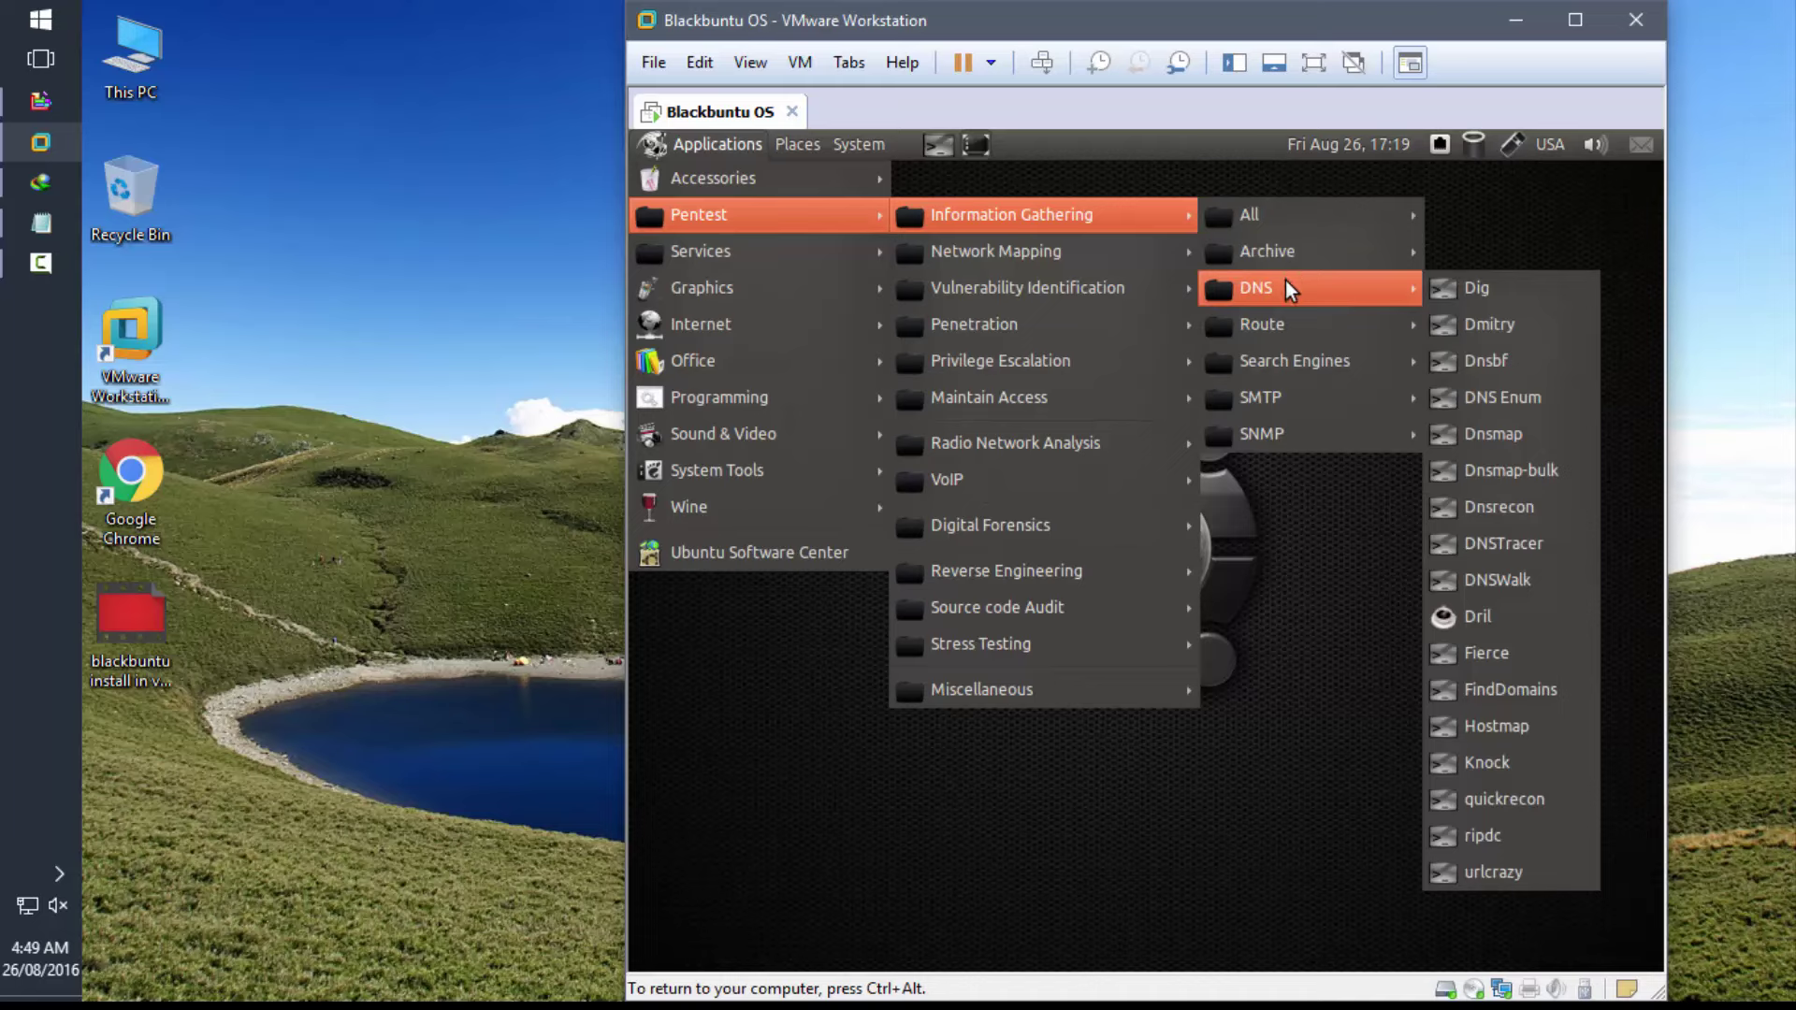
mouse_move(1284, 324)
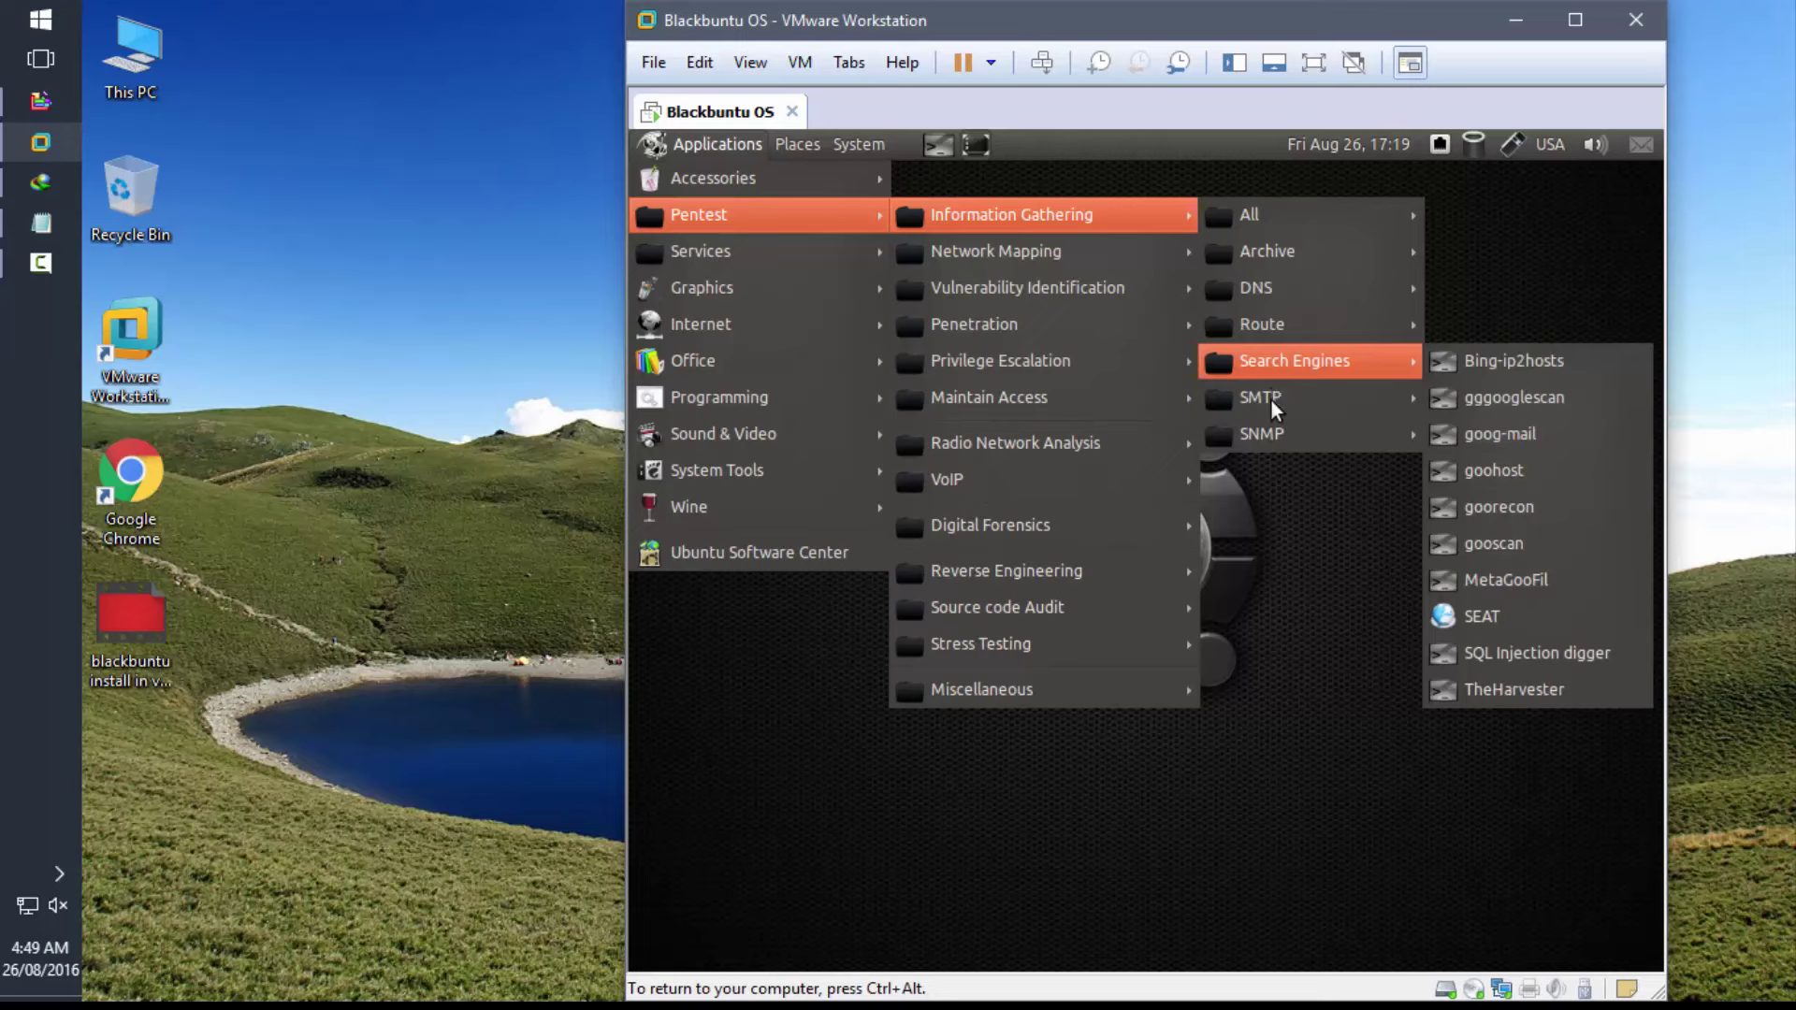
mouse_move(1271, 443)
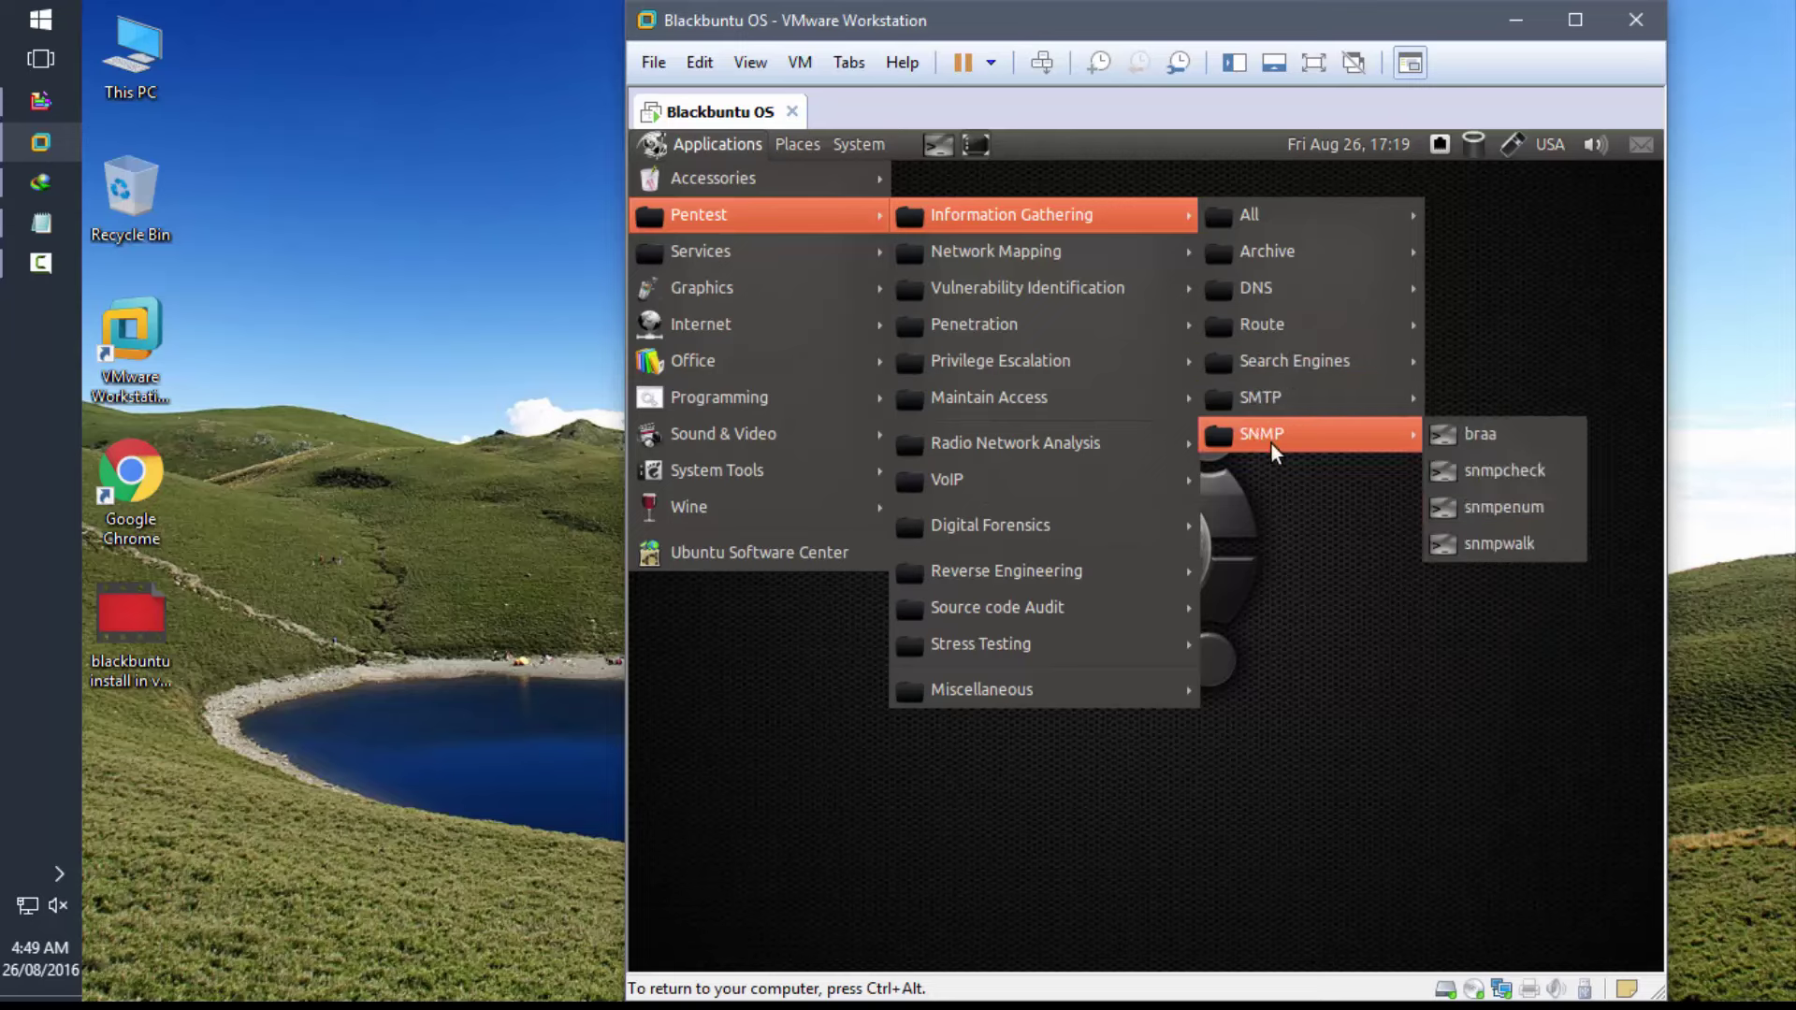
mouse_move(1098, 255)
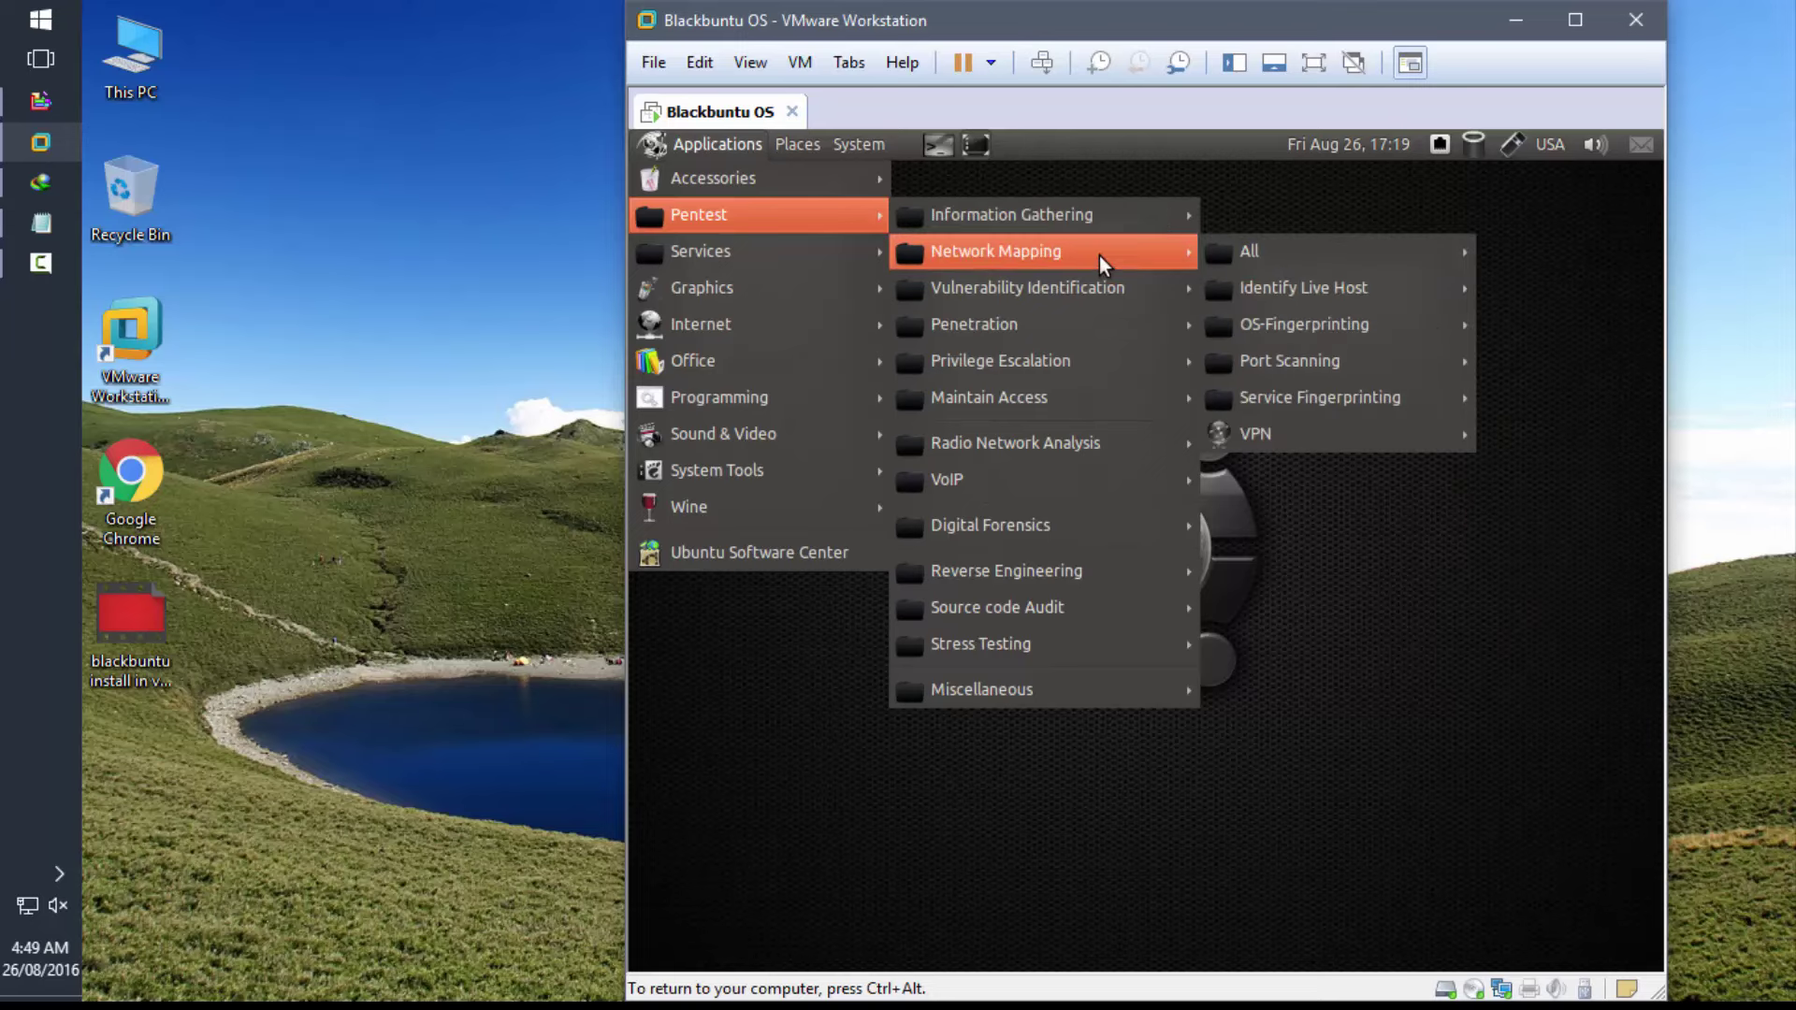
mouse_move(1349, 254)
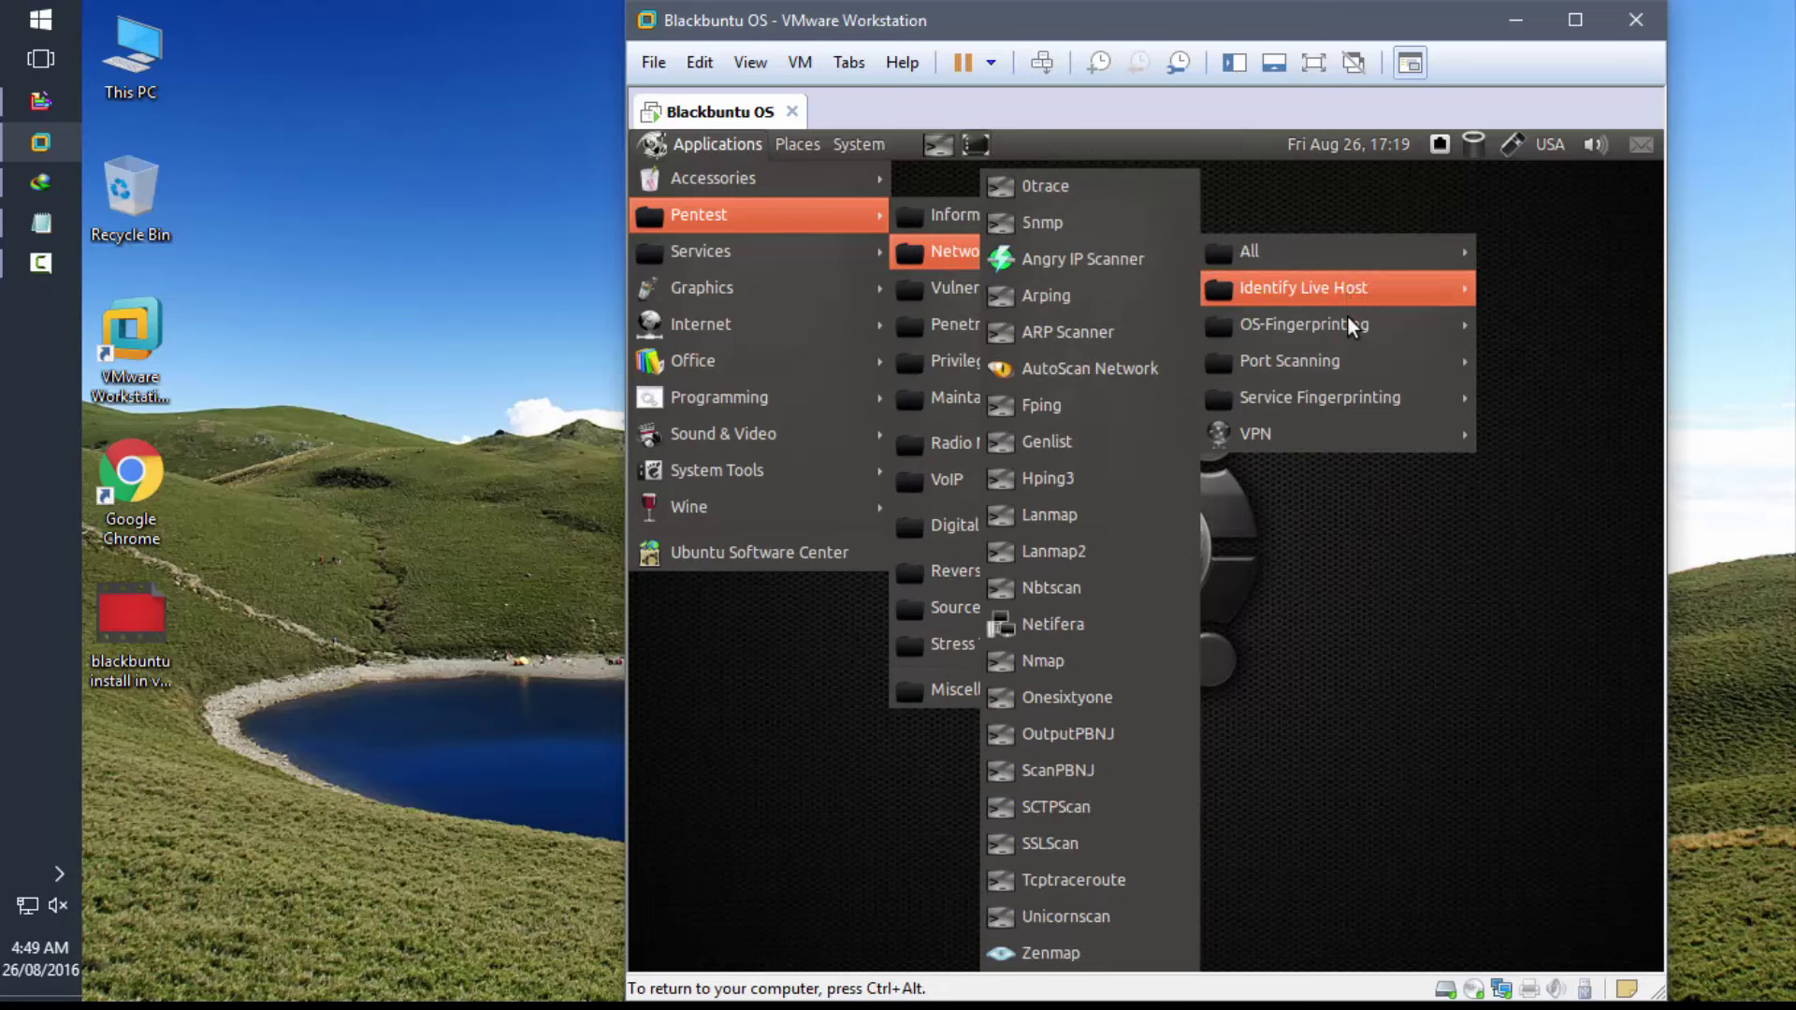
mouse_move(1349, 317)
mouse_move(1345, 361)
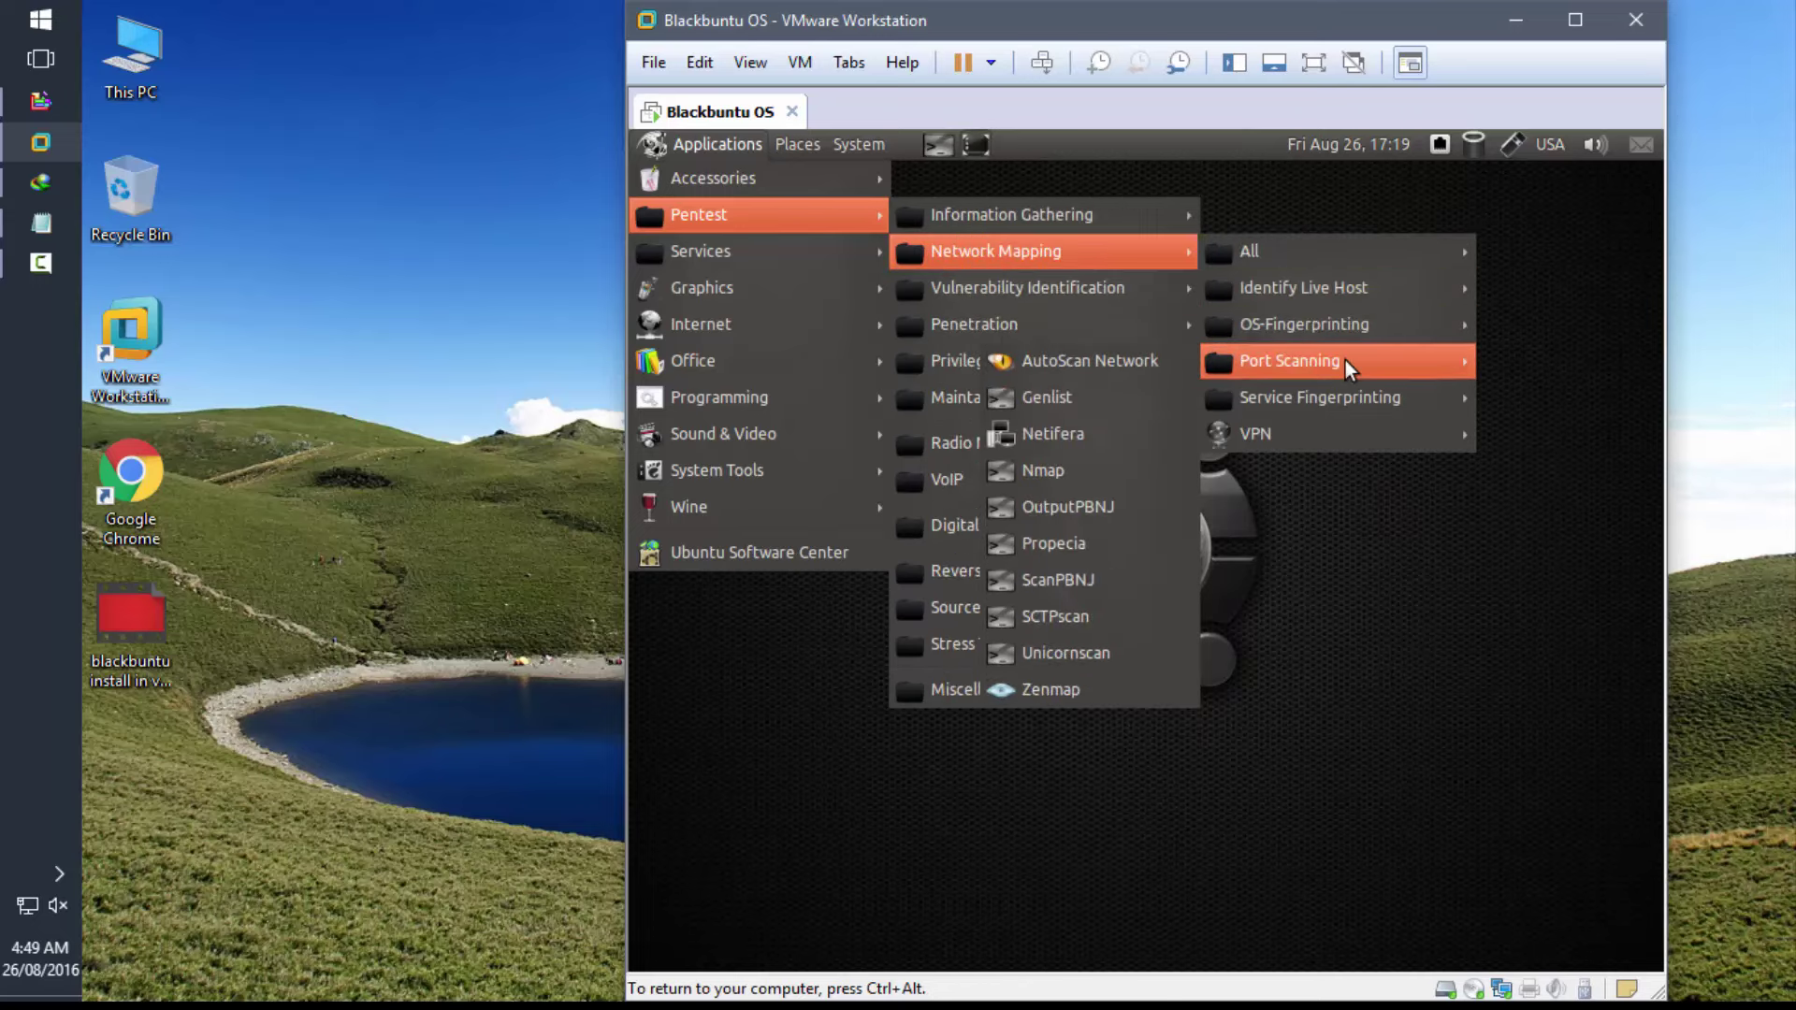
mouse_move(1345, 406)
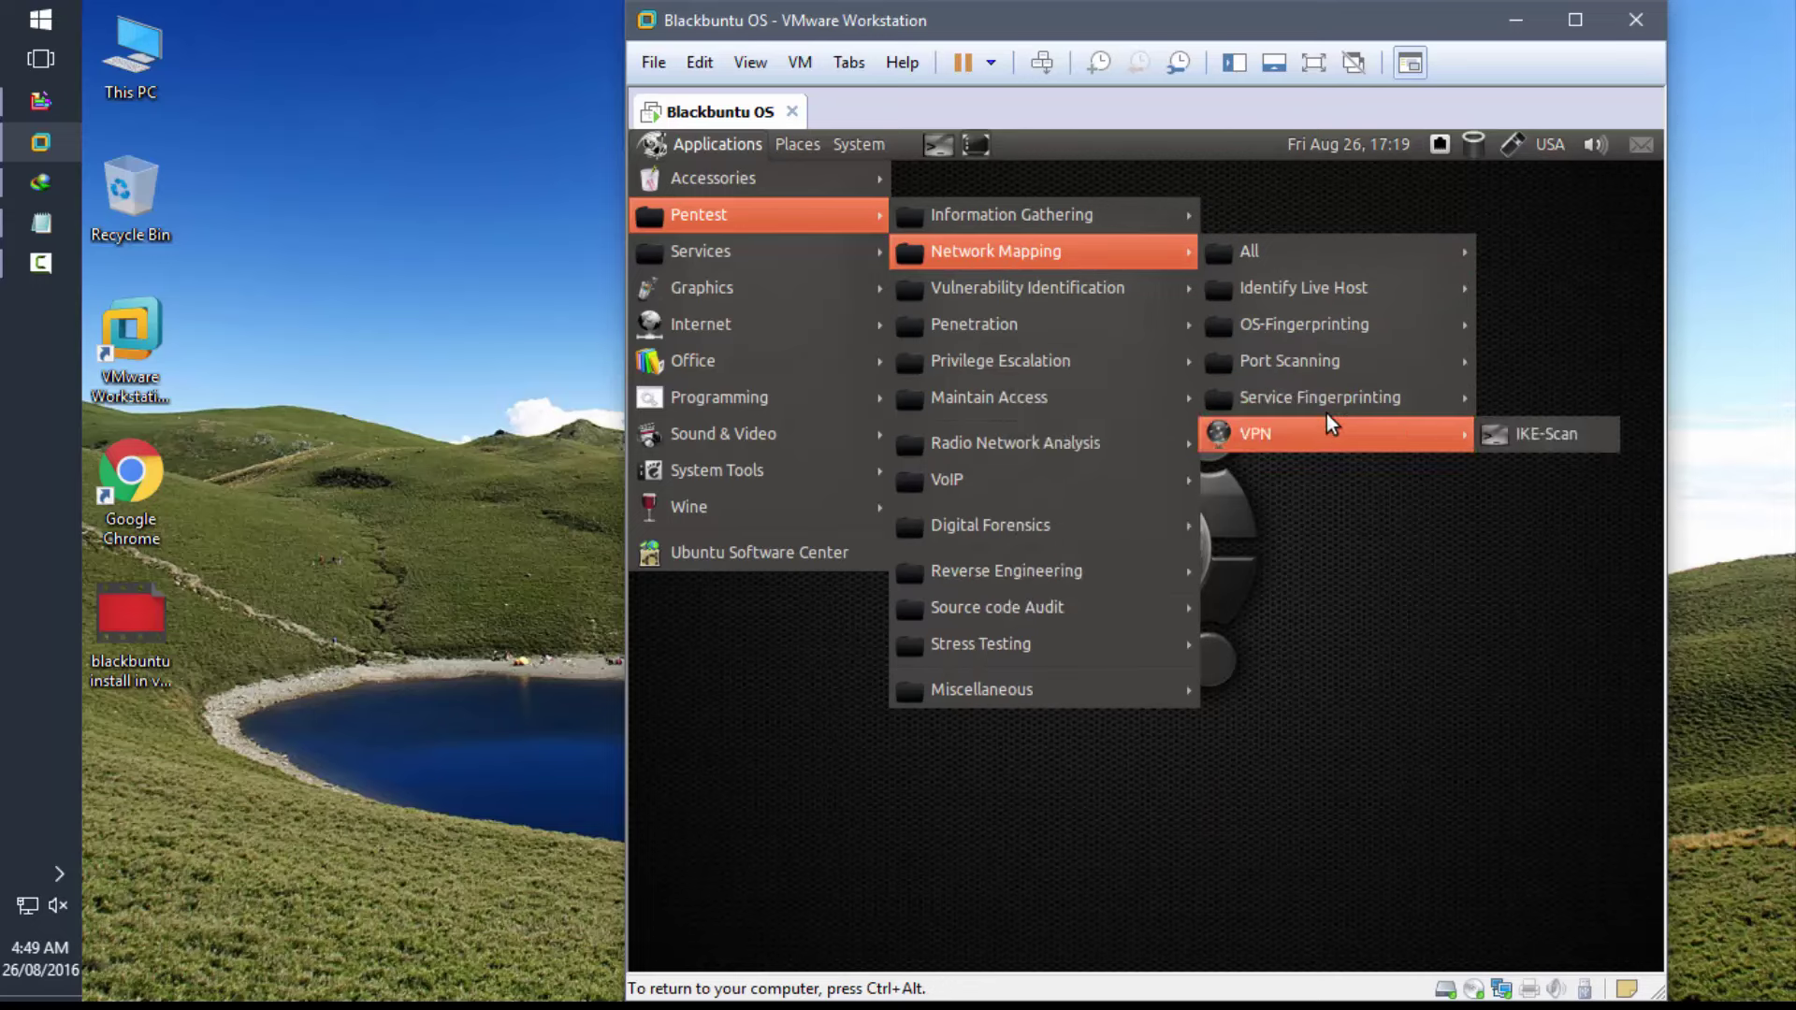
mouse_move(1173, 289)
mouse_move(1396, 300)
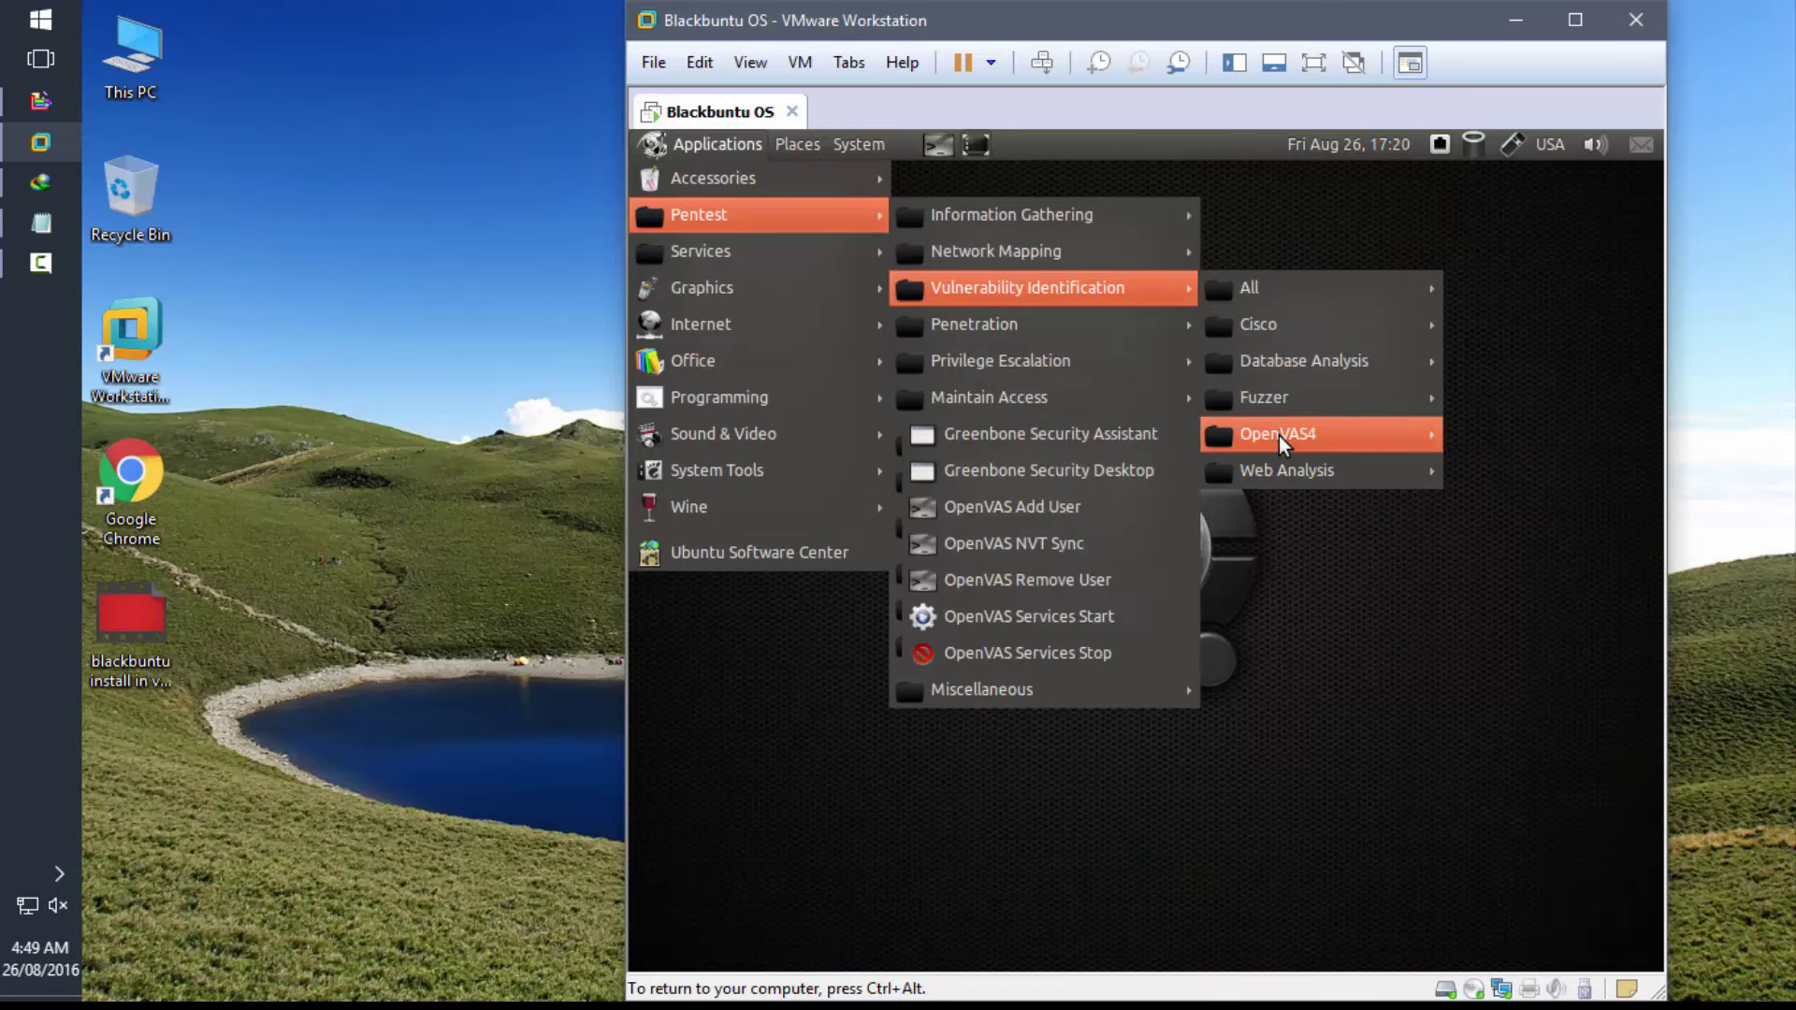
mouse_move(1280, 480)
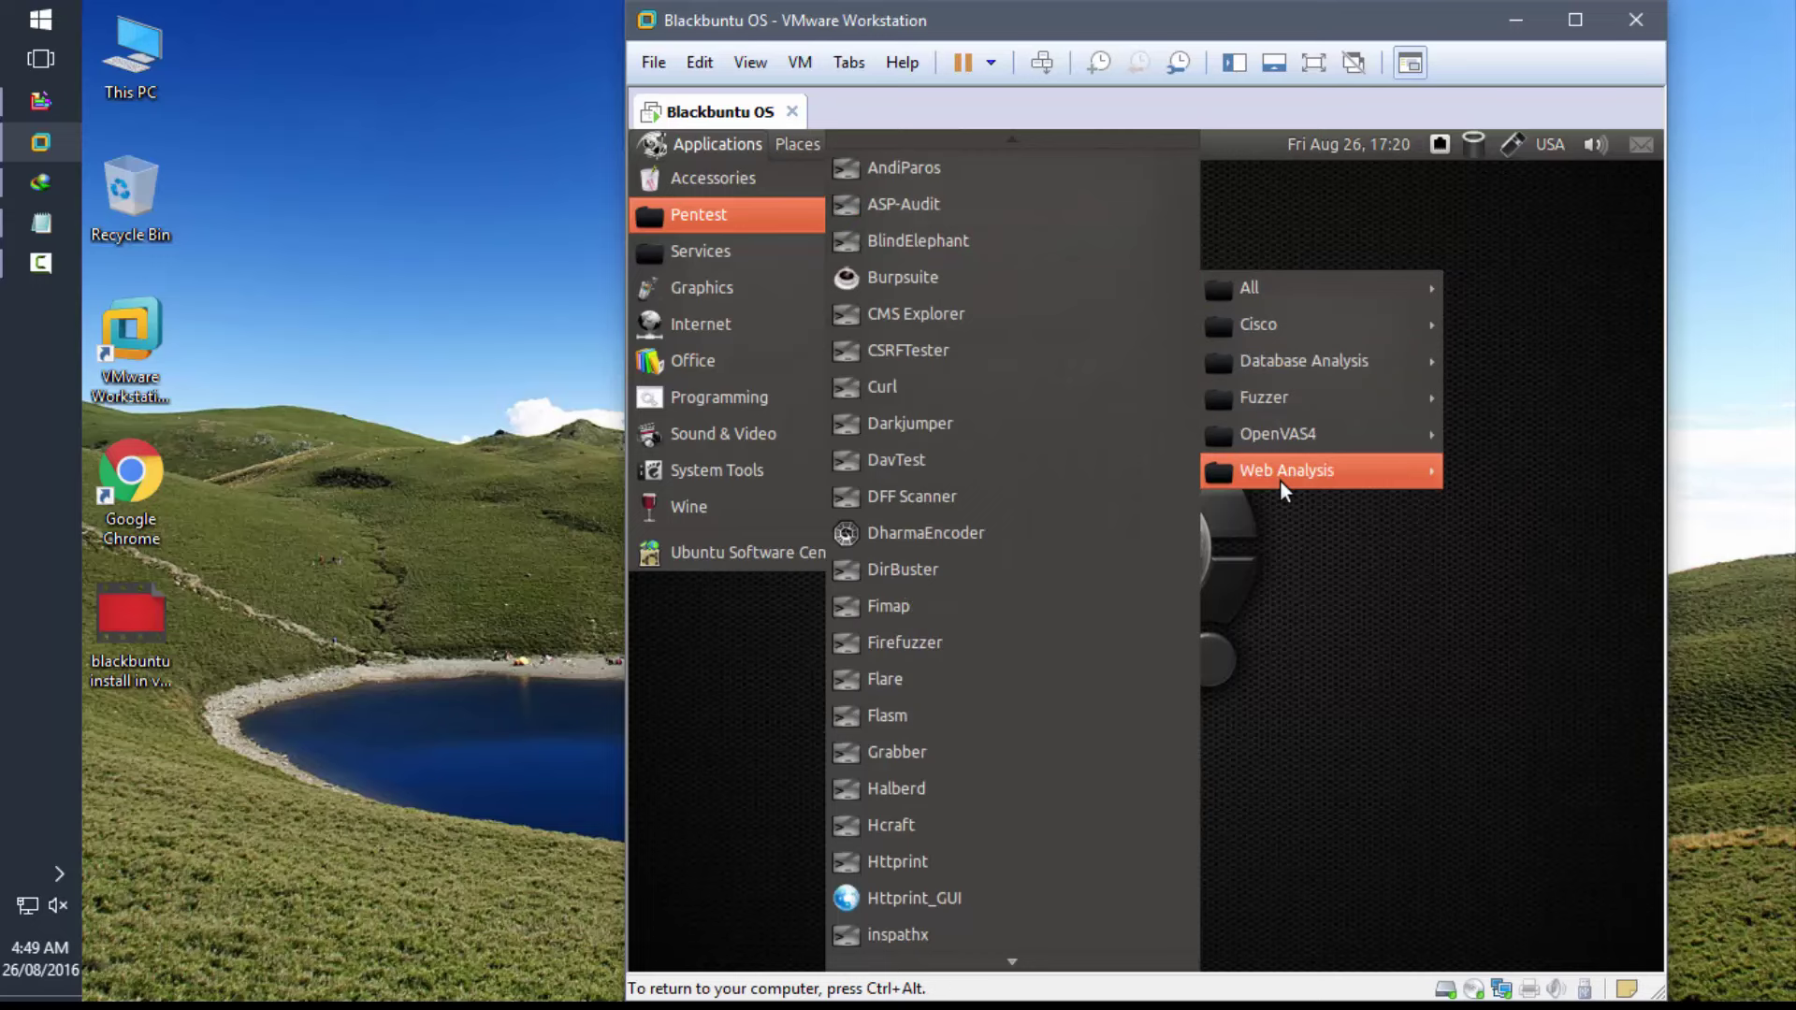
mouse_move(727, 400)
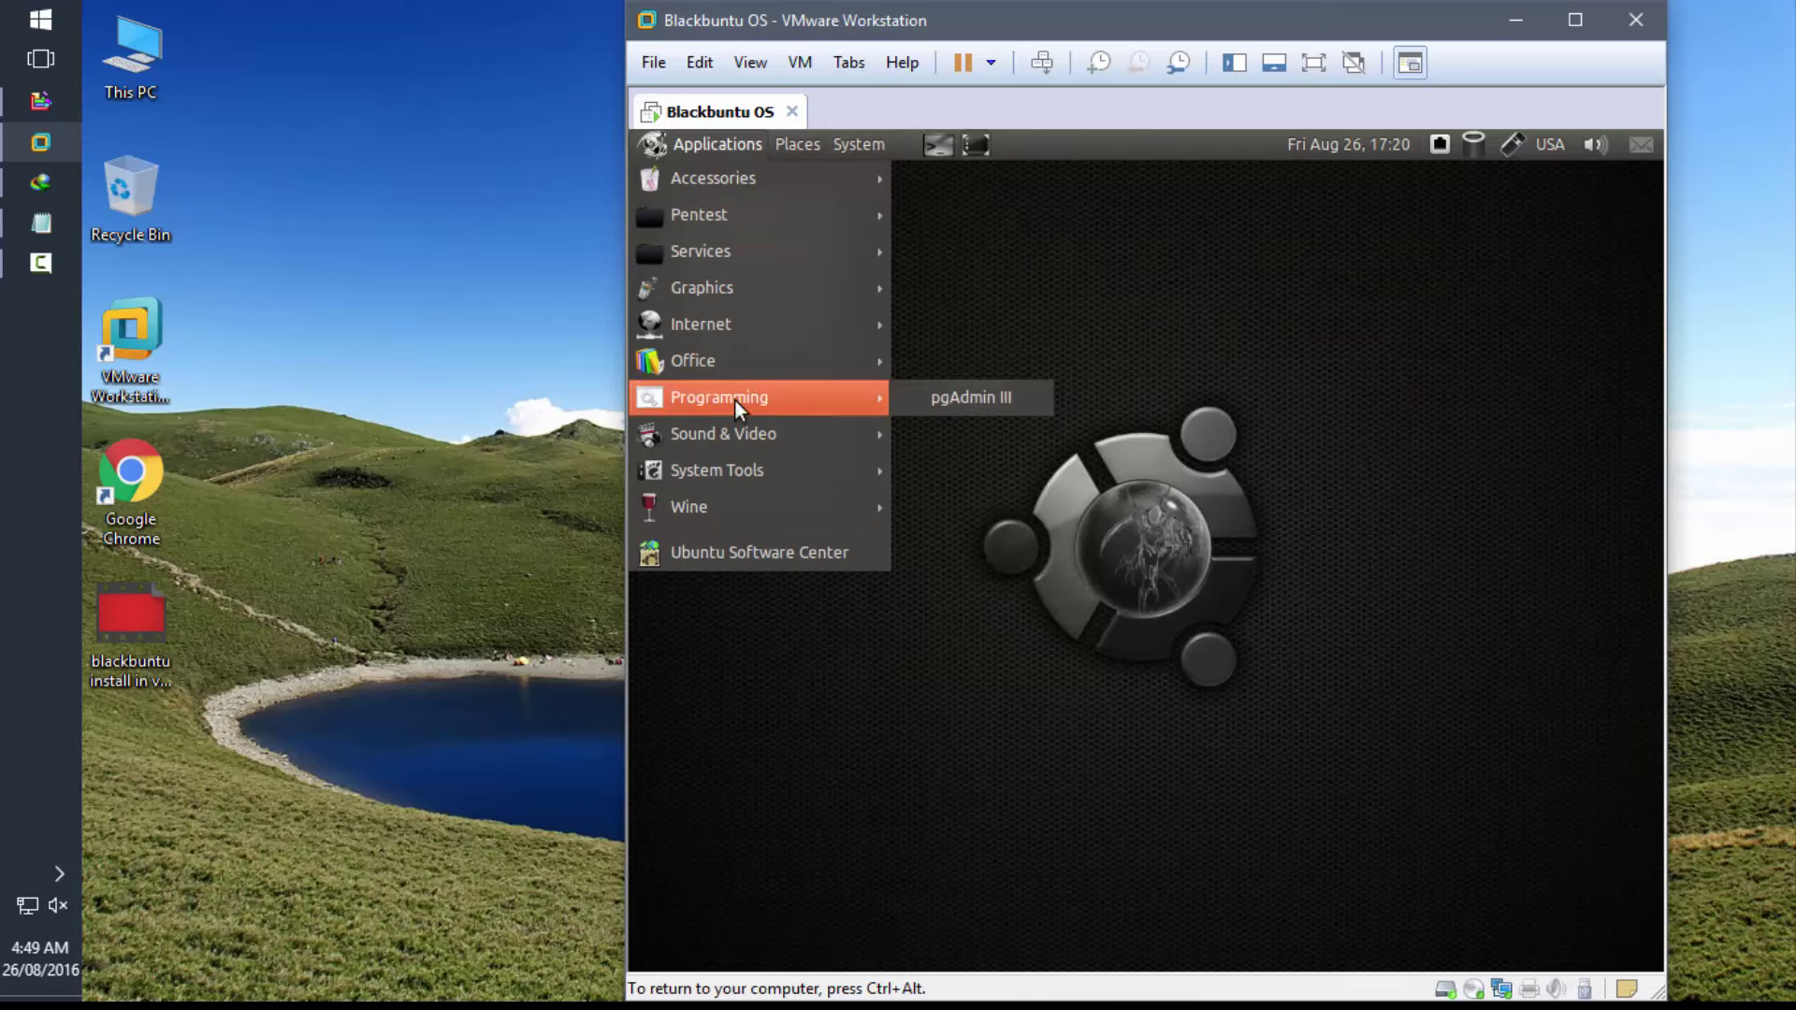
mouse_move(808, 216)
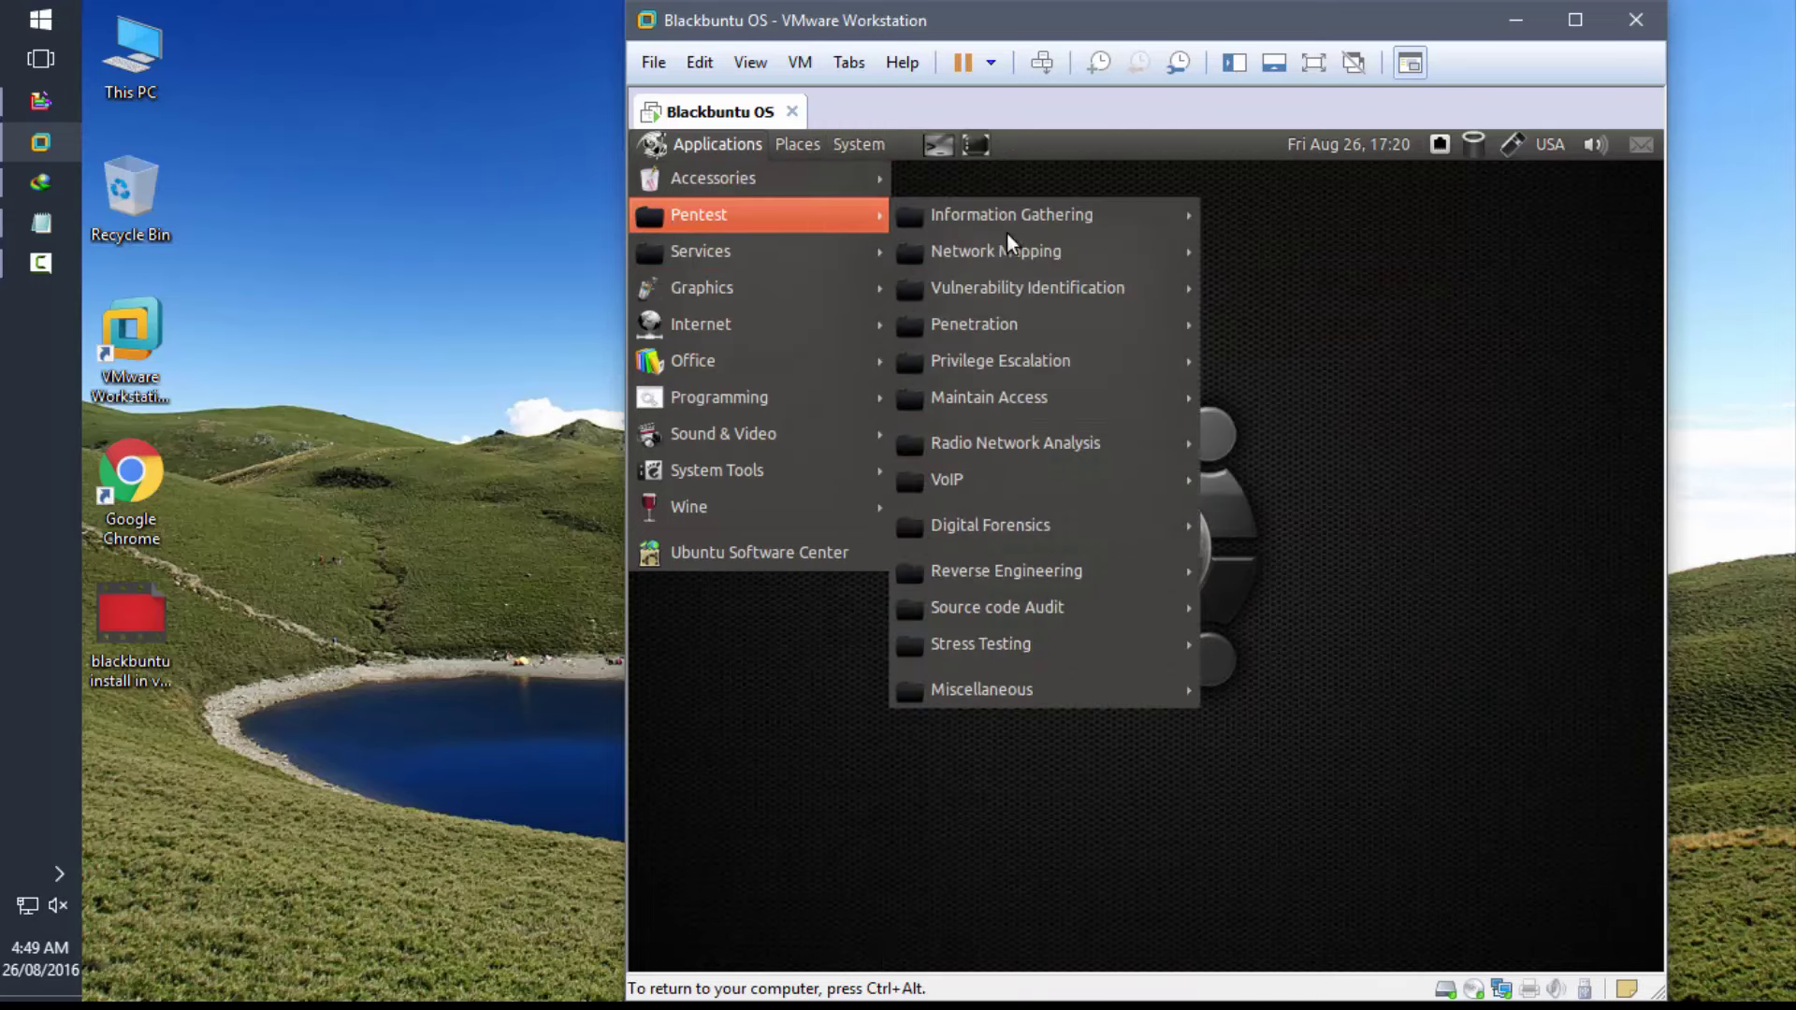
mouse_move(1043, 324)
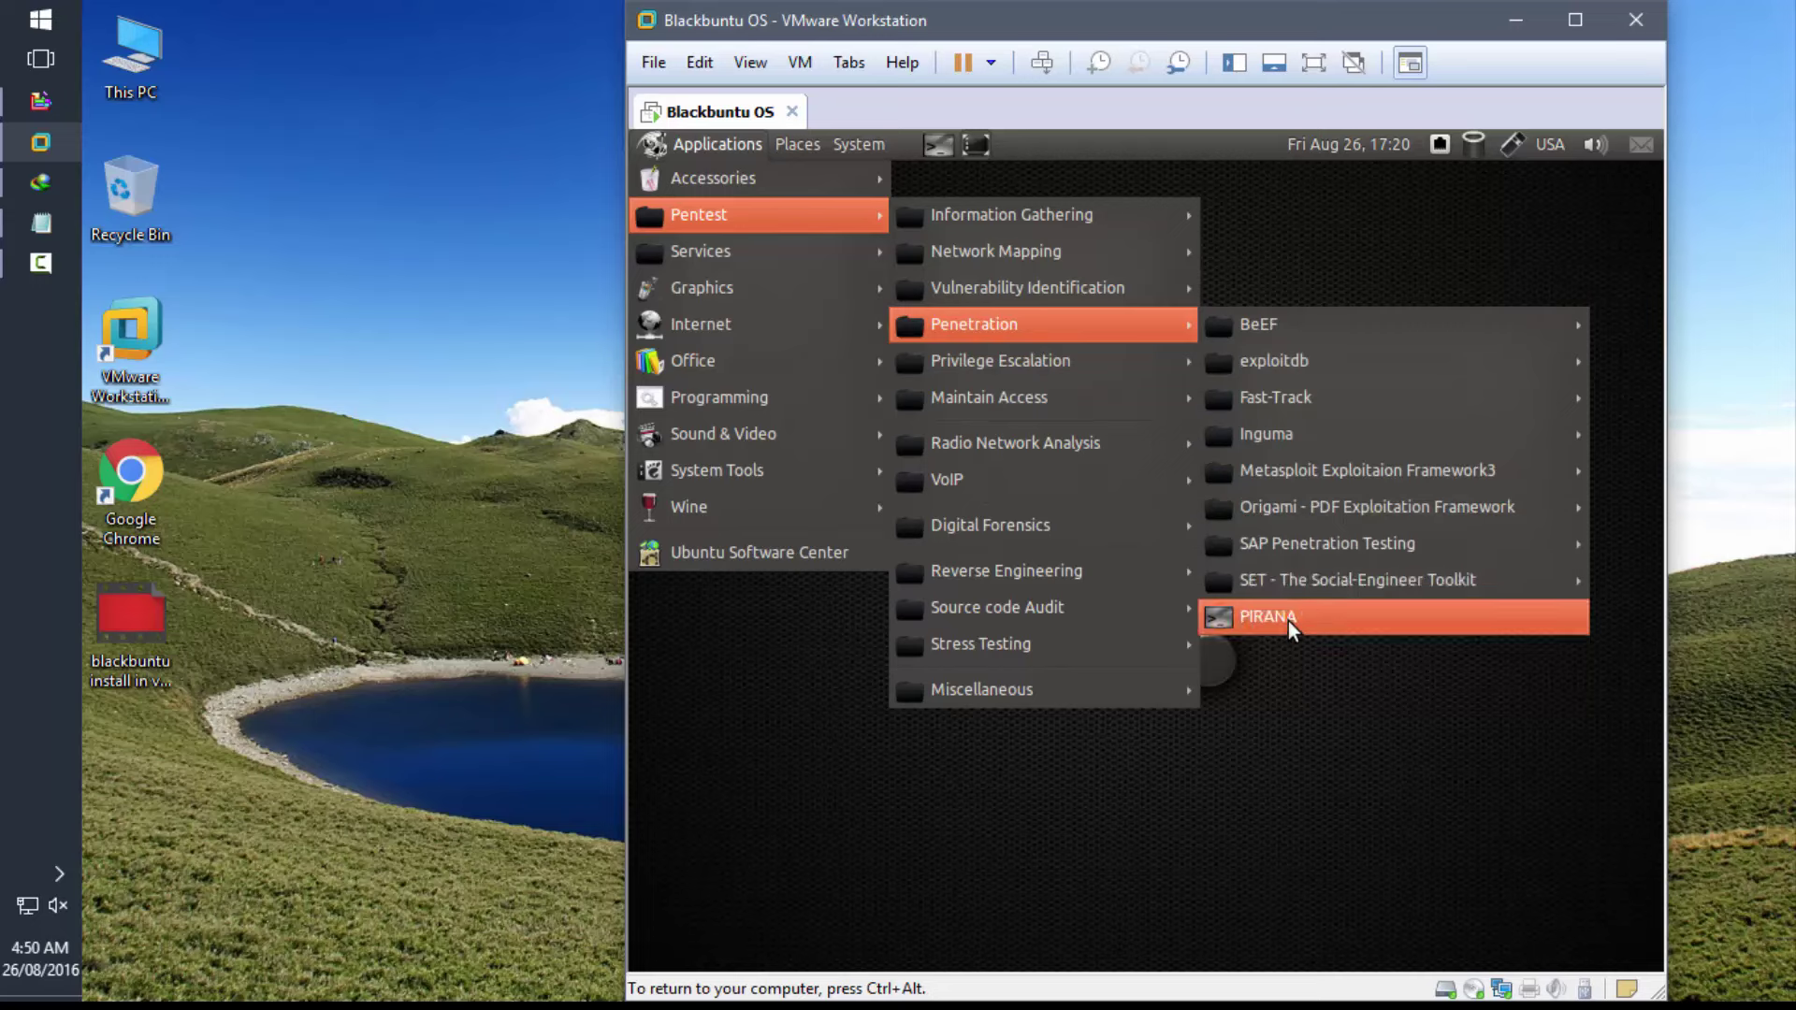
mouse_move(1115, 365)
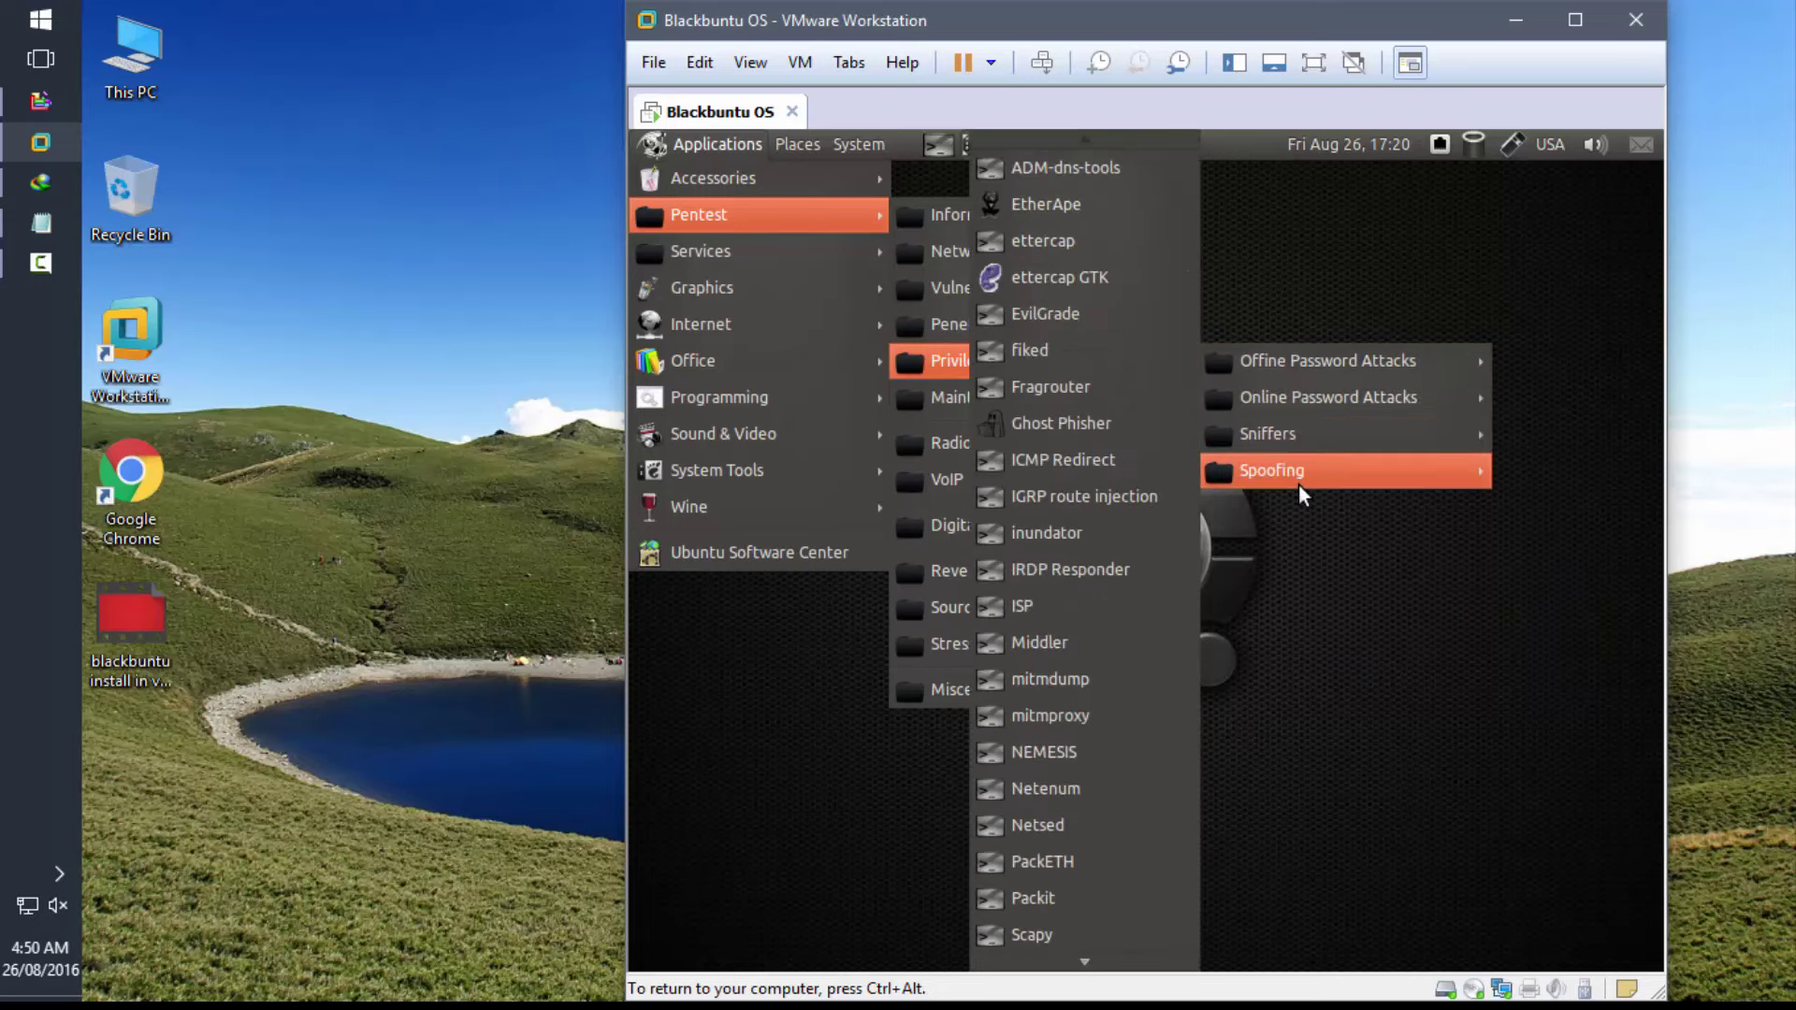
mouse_move(973, 396)
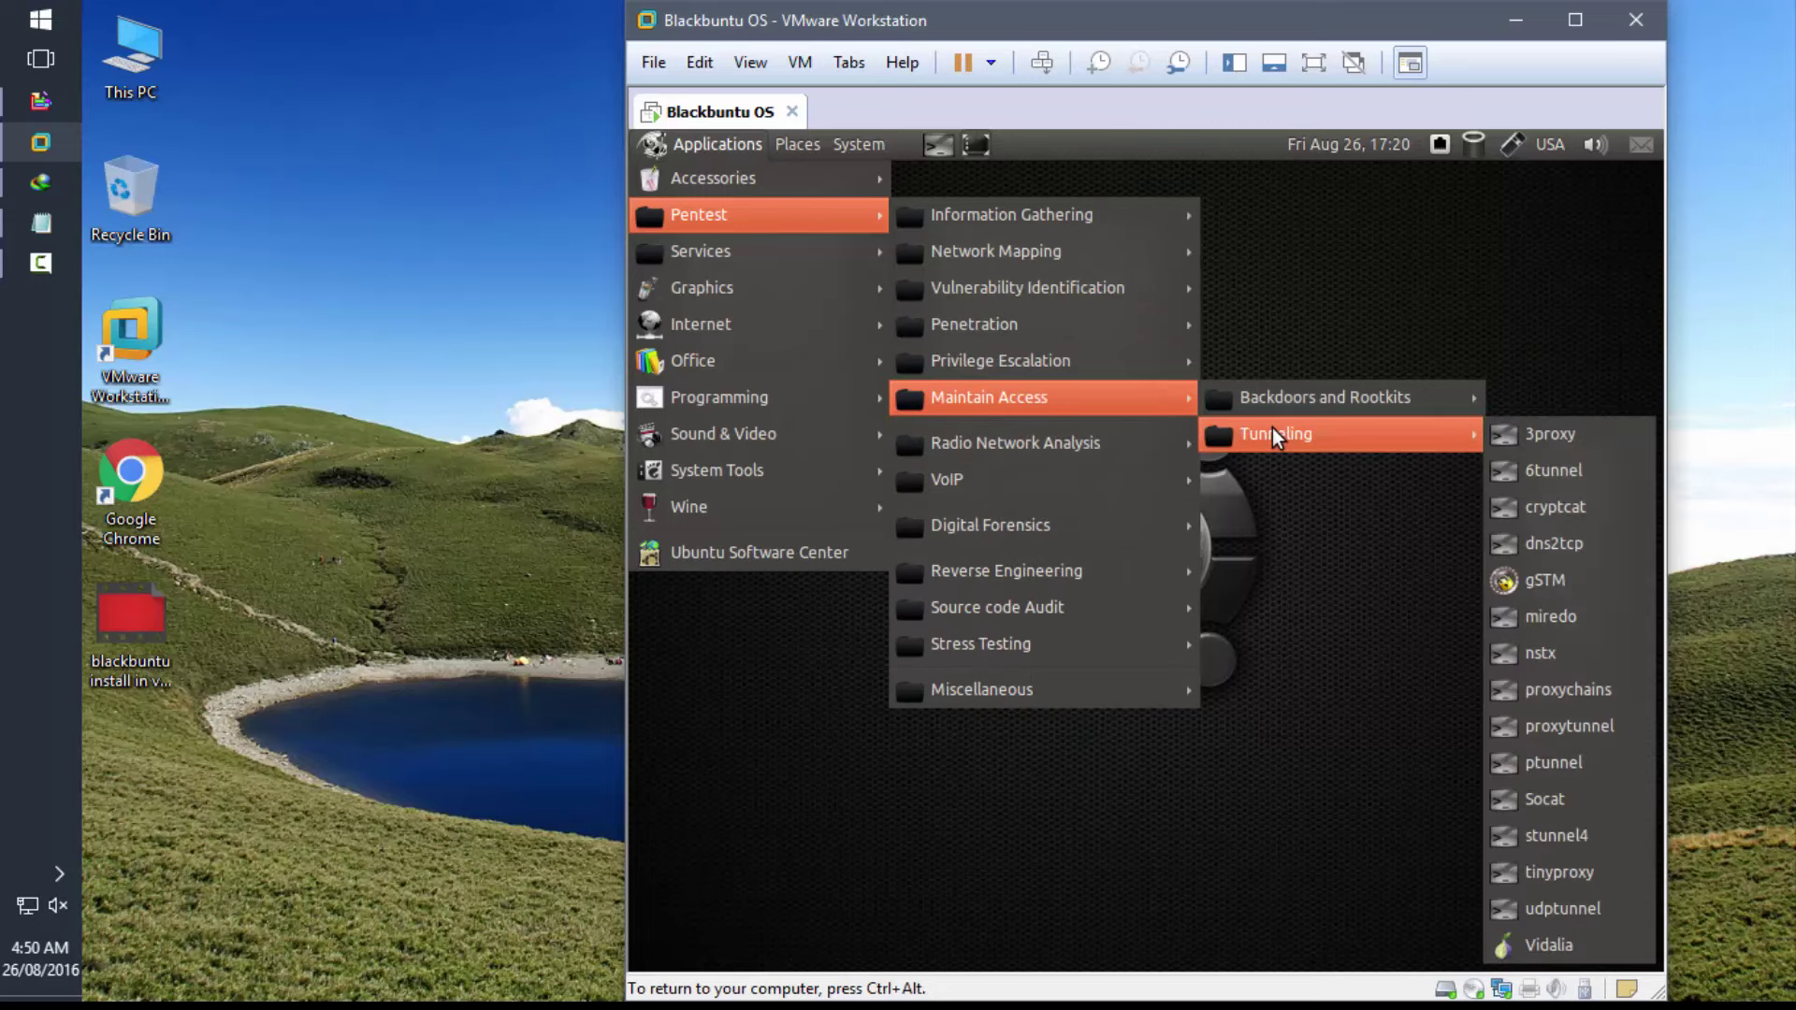
mouse_move(1114, 441)
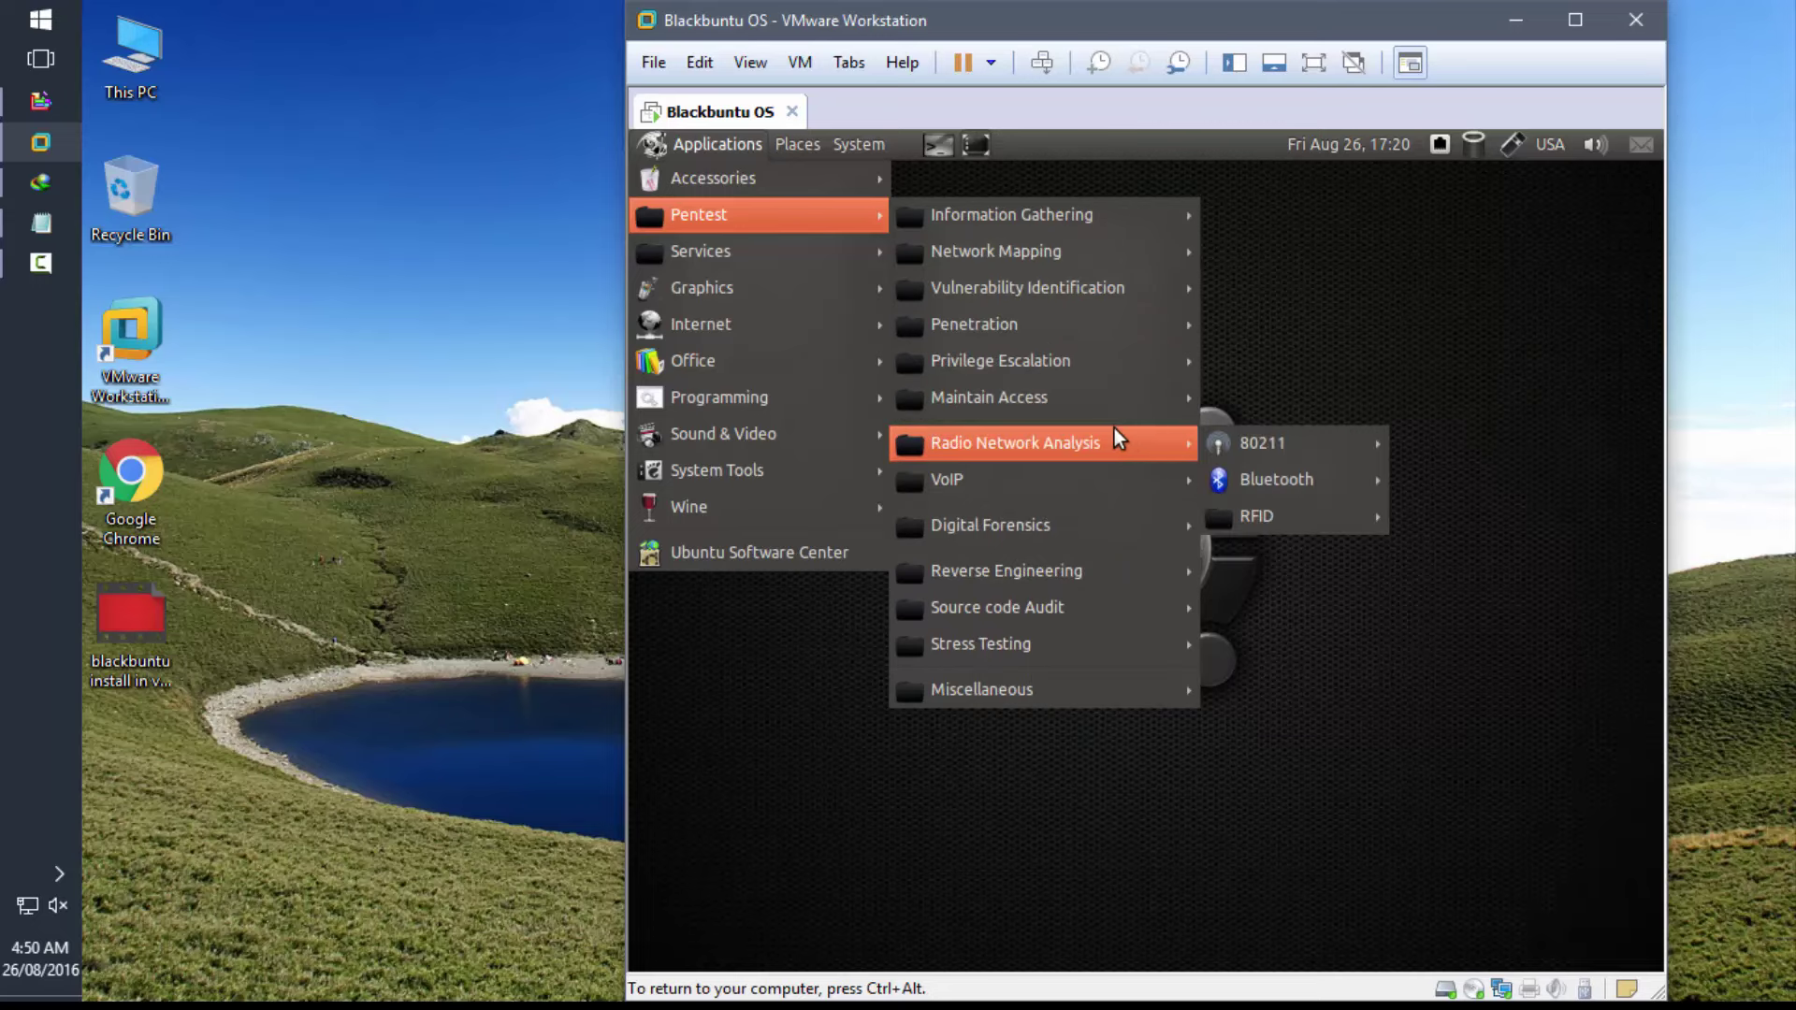
mouse_move(1436, 438)
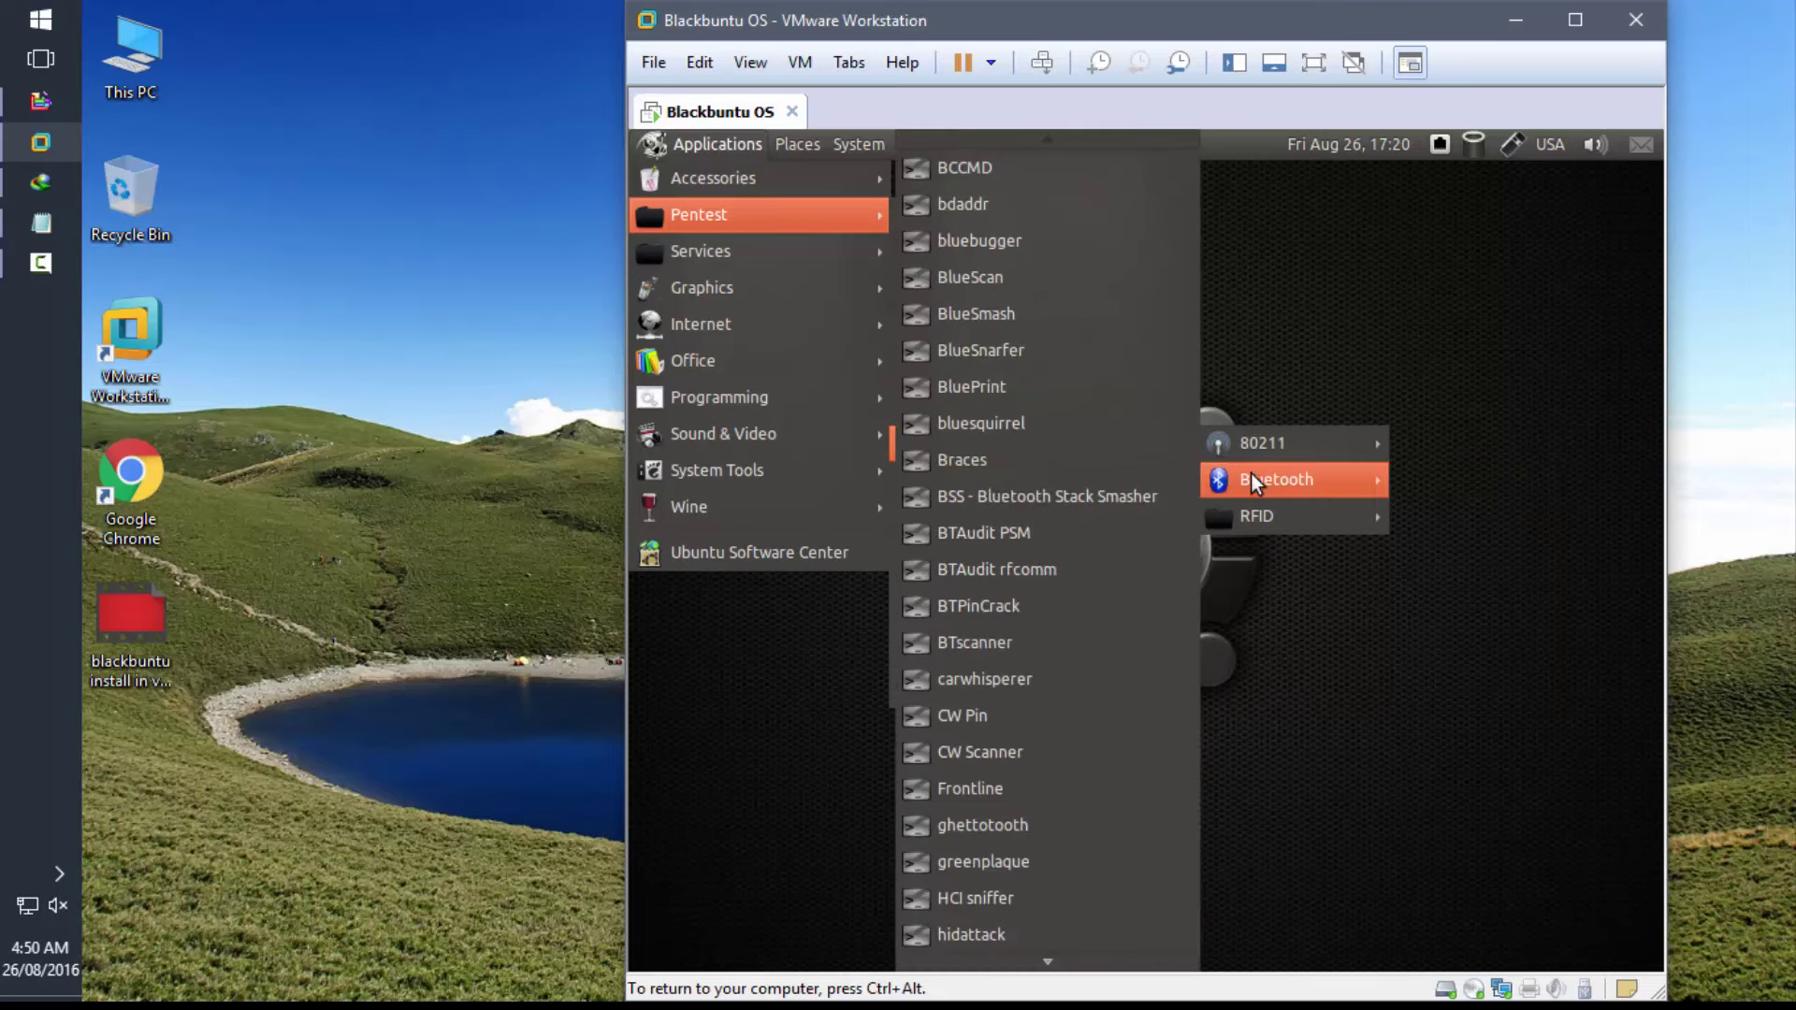
- Browse the Digital Forensics, Source code Audit, Stress Testing and Miscellaneous lists, ending on Services
mouse_move(1248, 514)
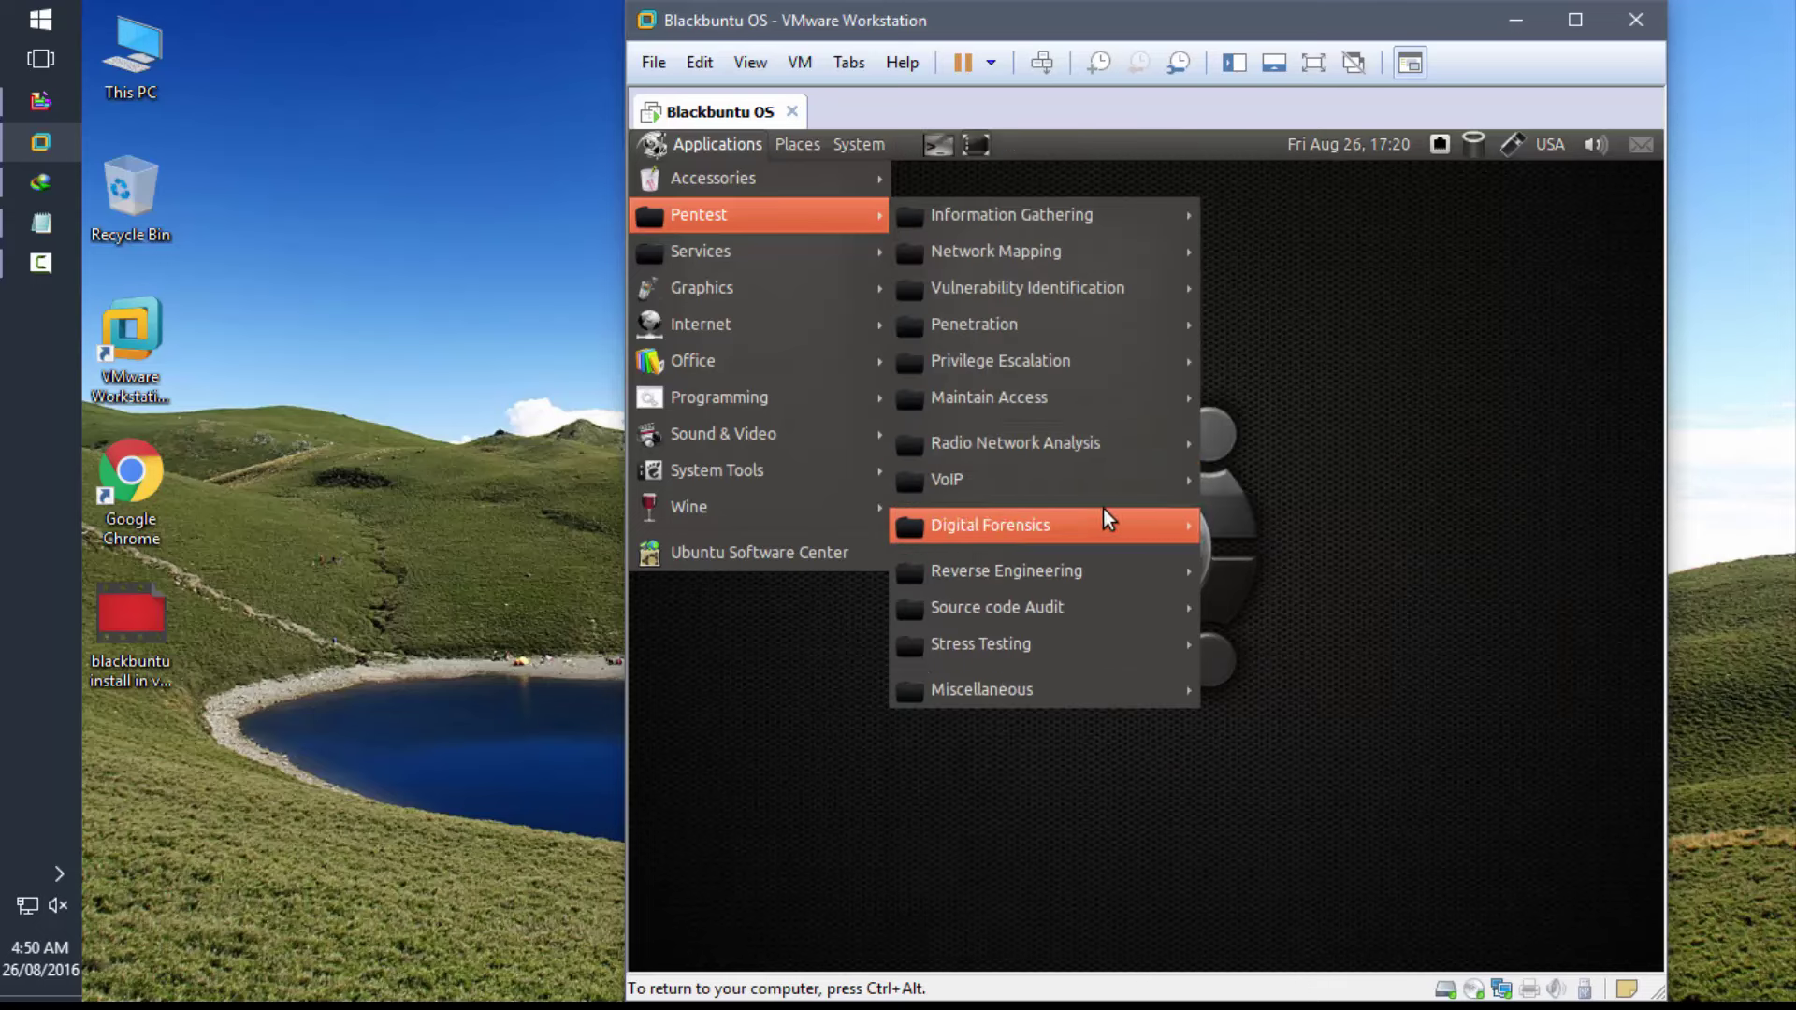
mouse_move(1160, 480)
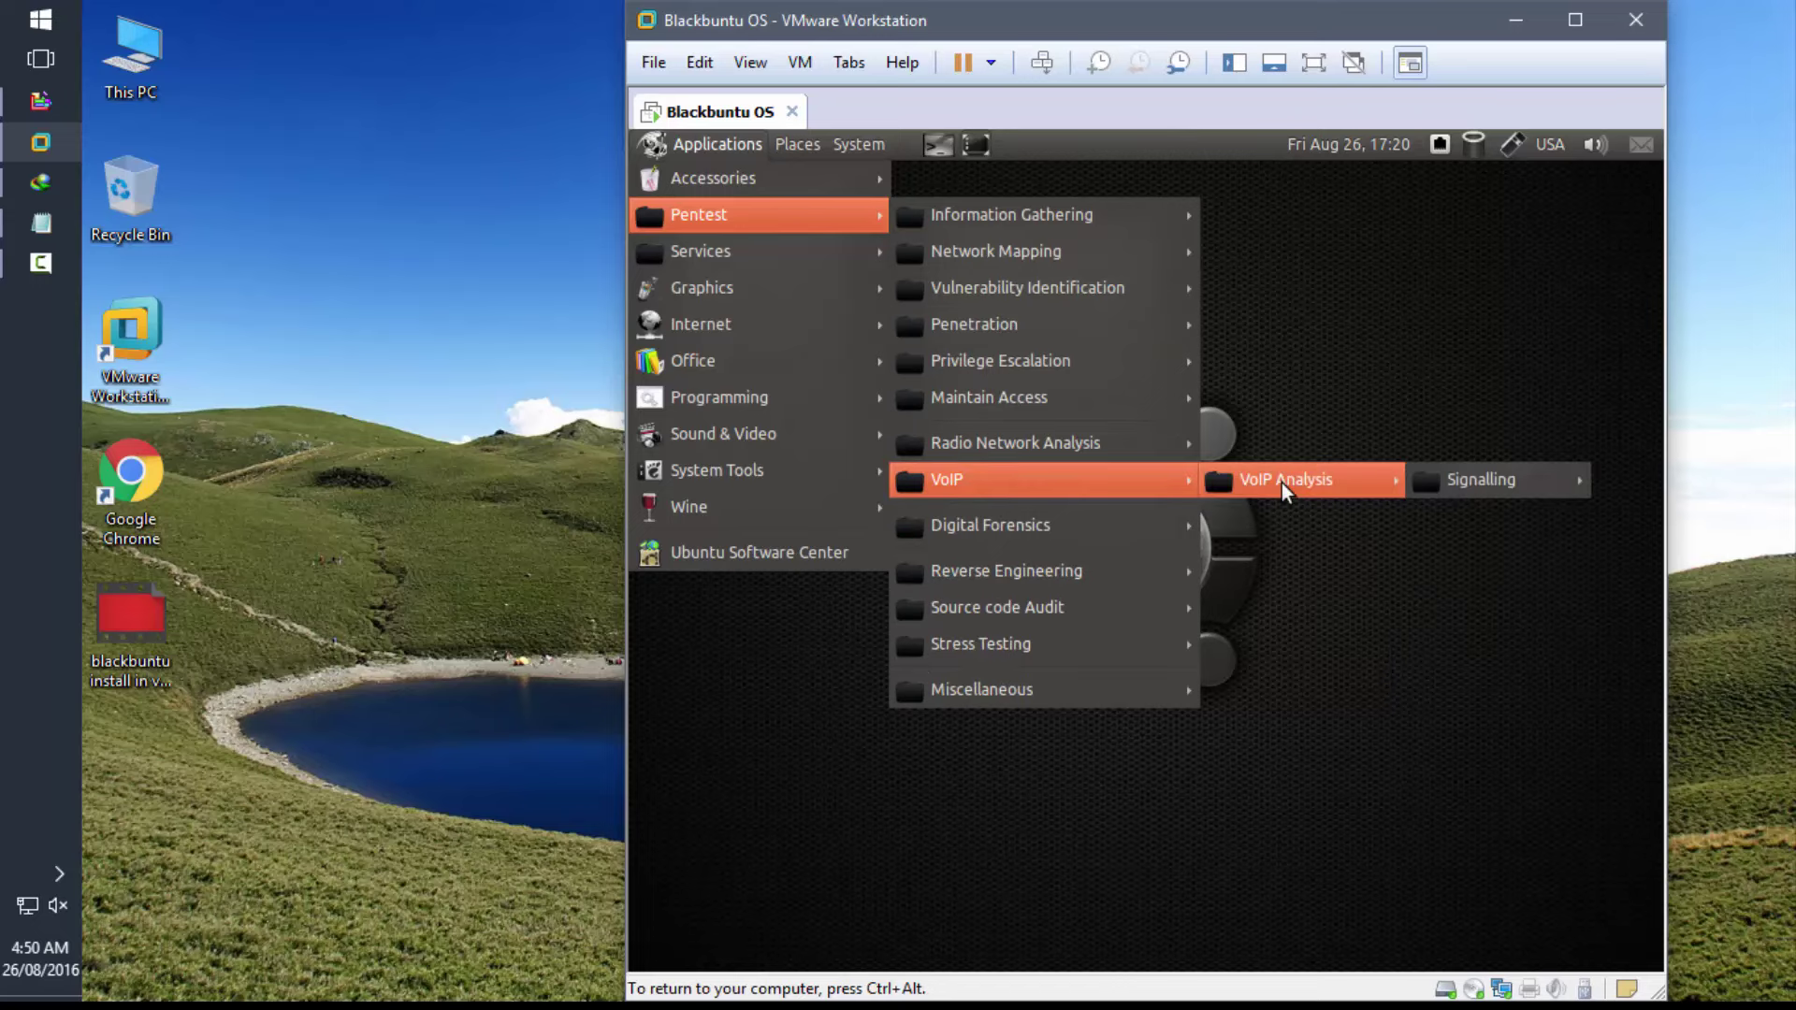
mouse_move(1453, 482)
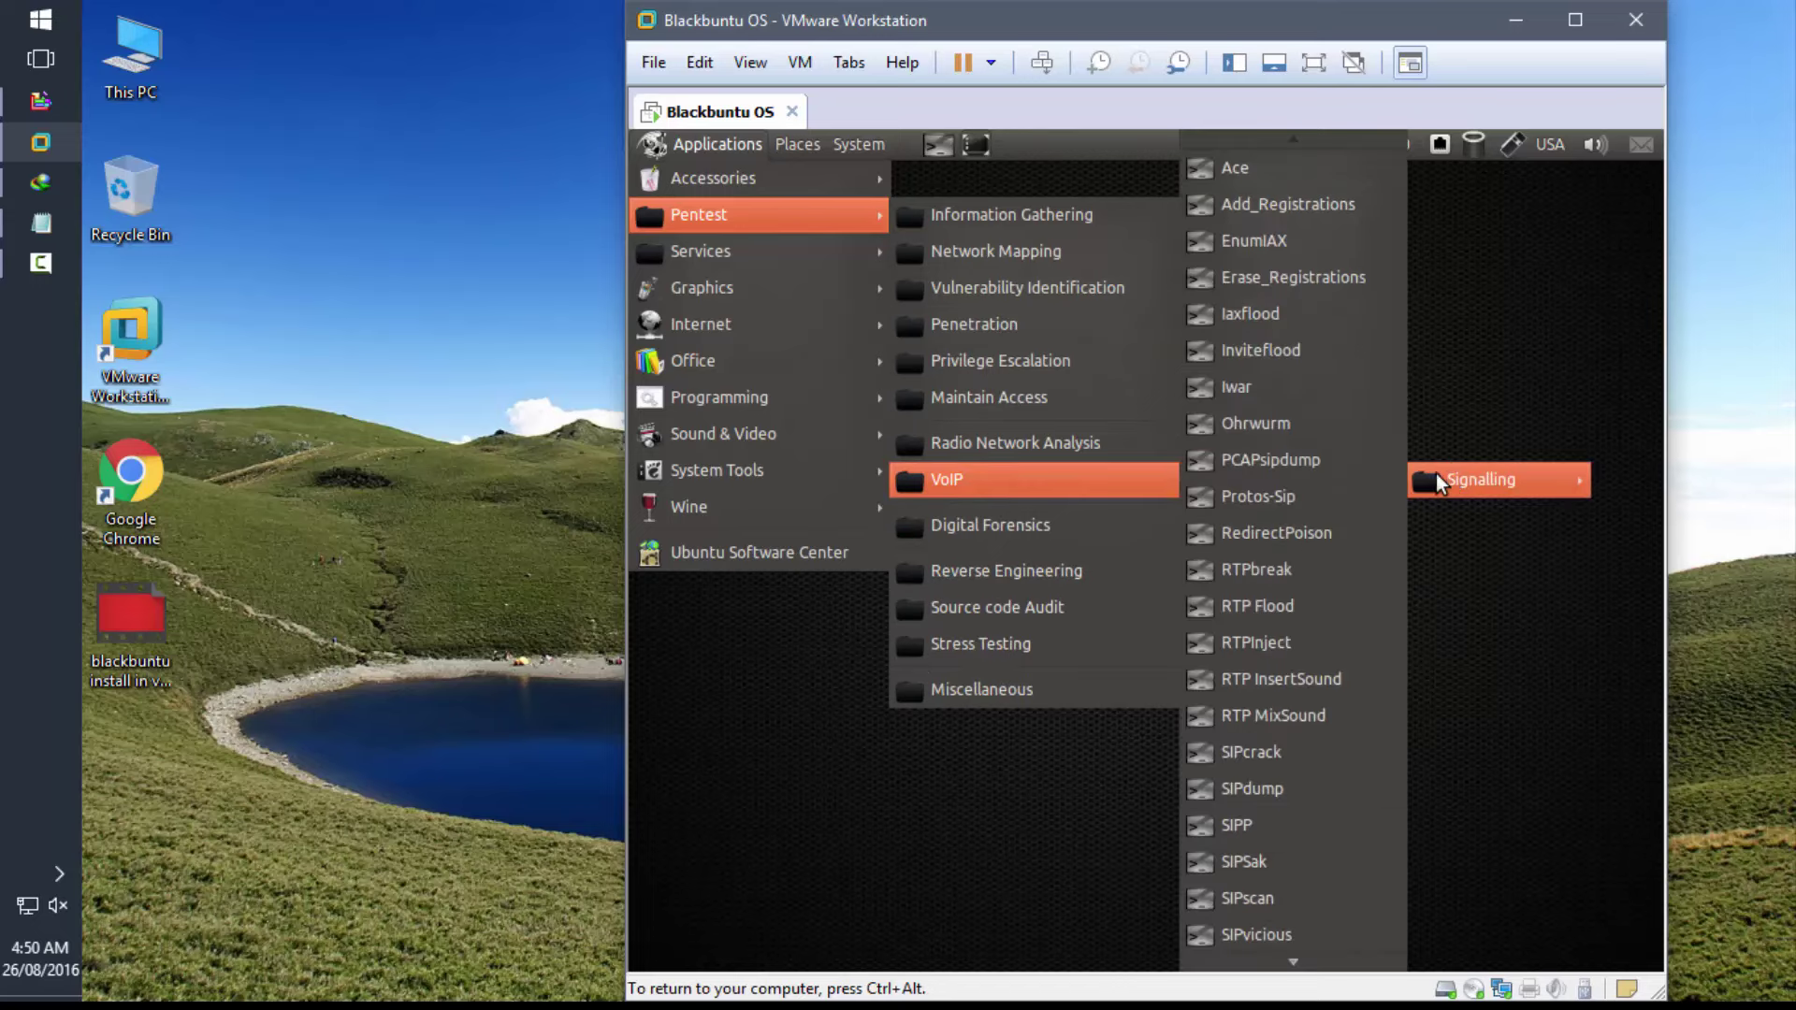
mouse_move(1072, 522)
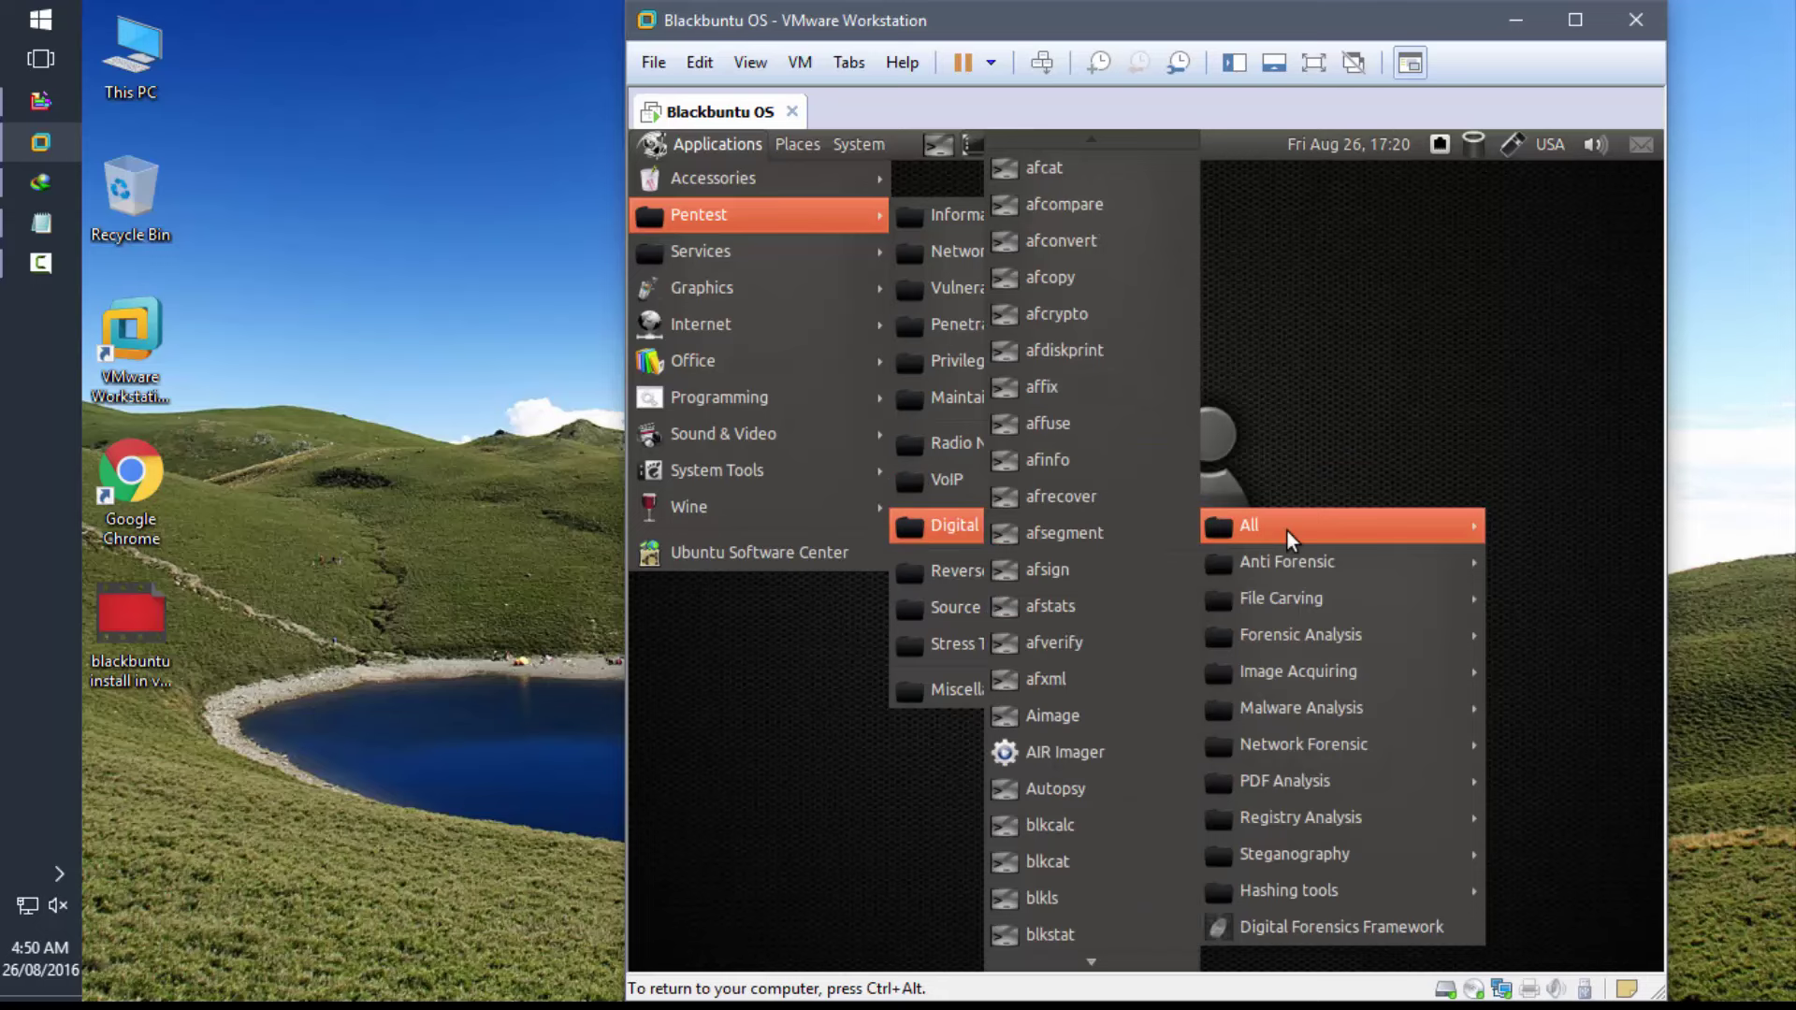
mouse_move(1287, 565)
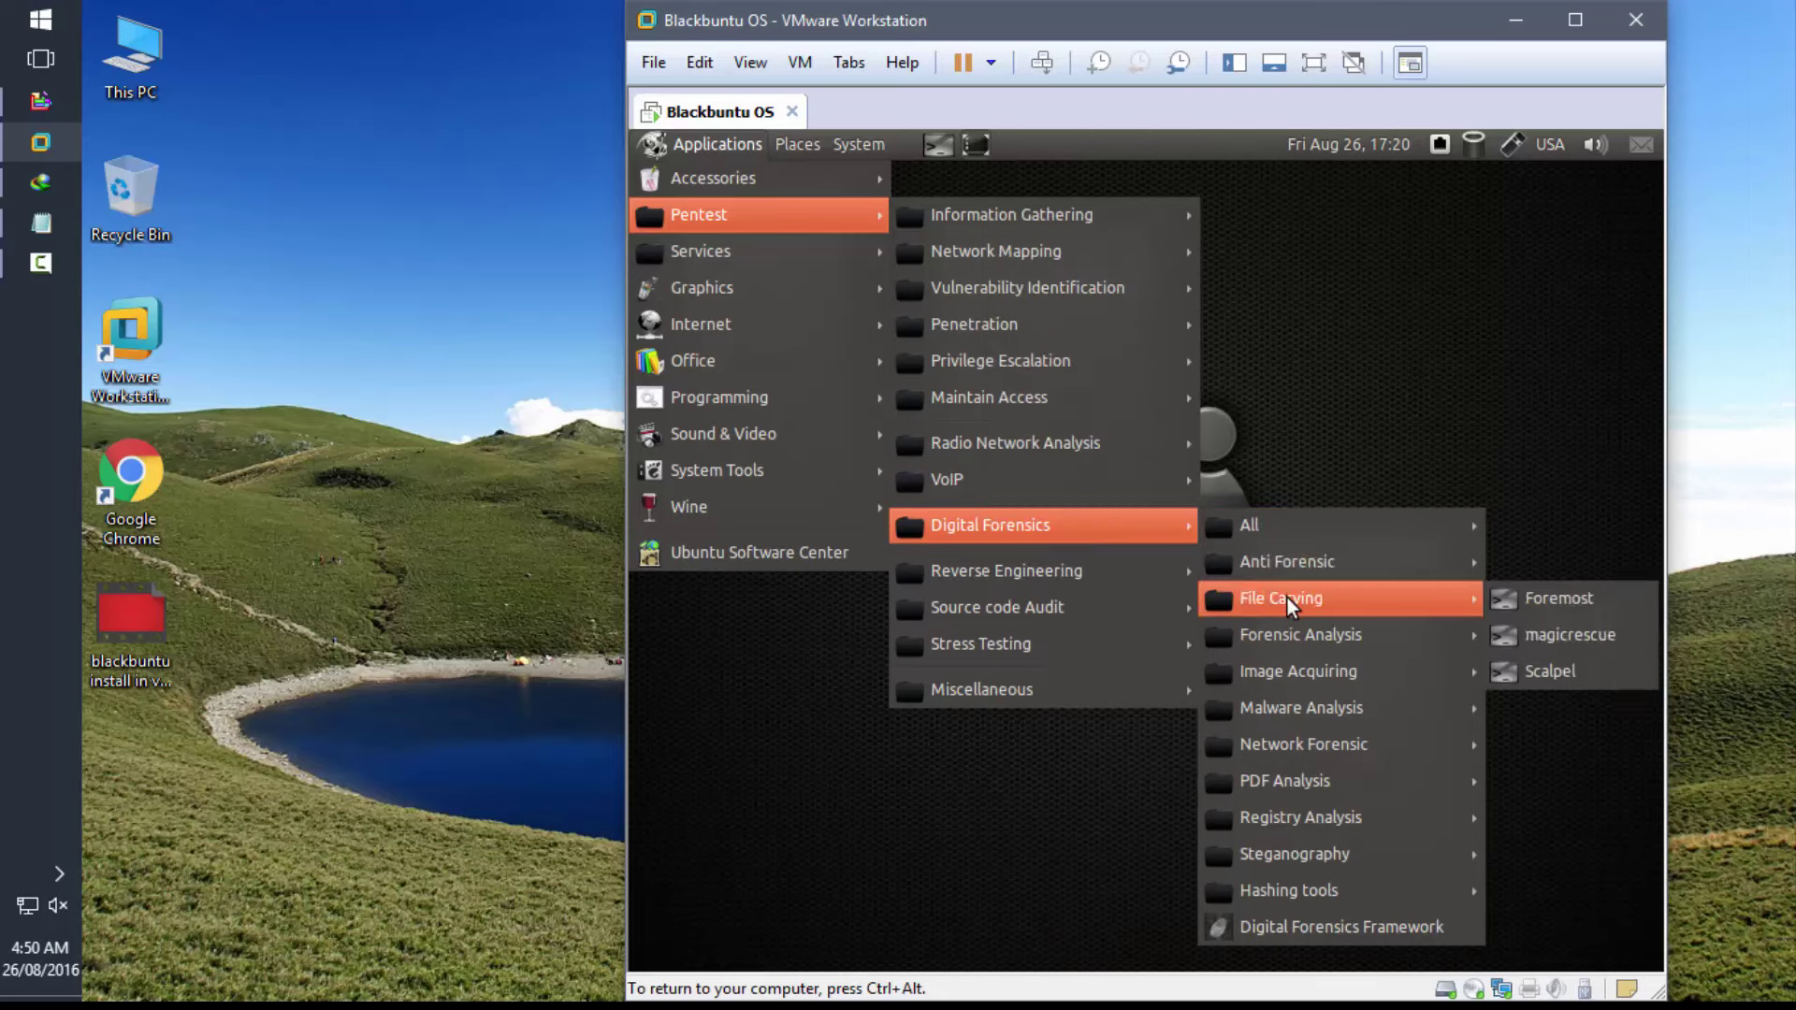
mouse_move(1287, 629)
mouse_move(1294, 677)
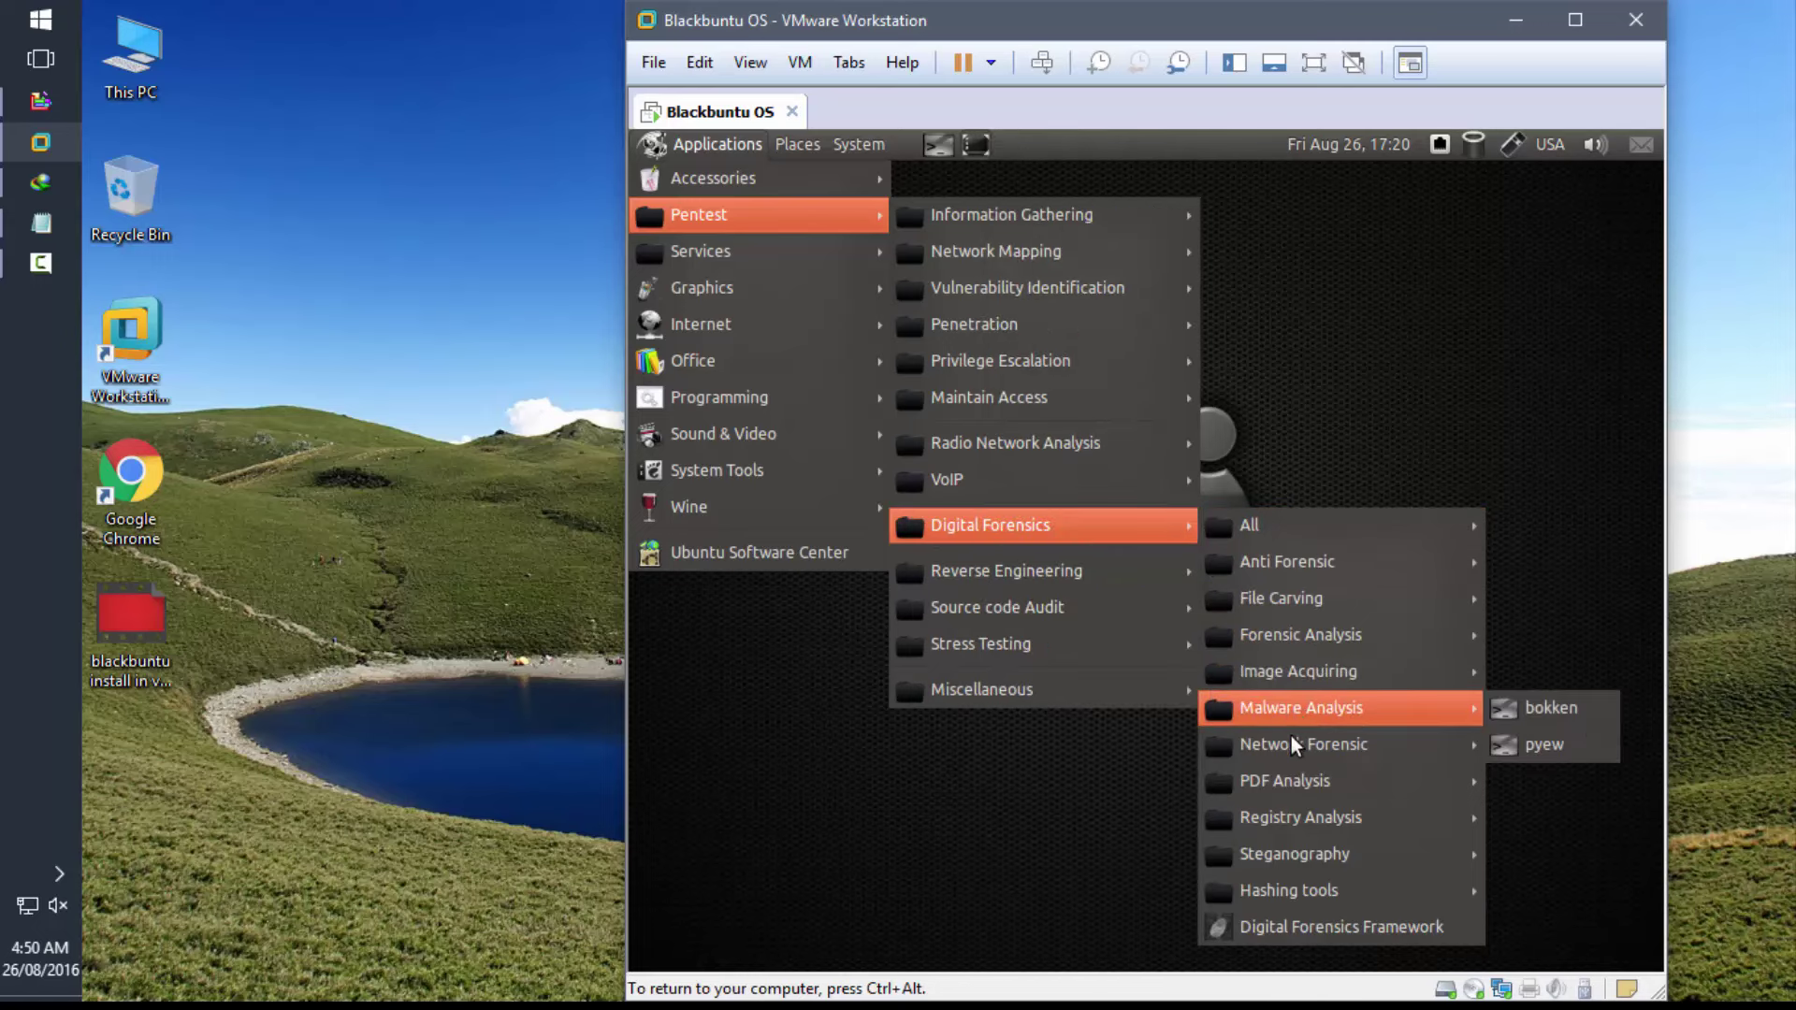
mouse_move(1288, 746)
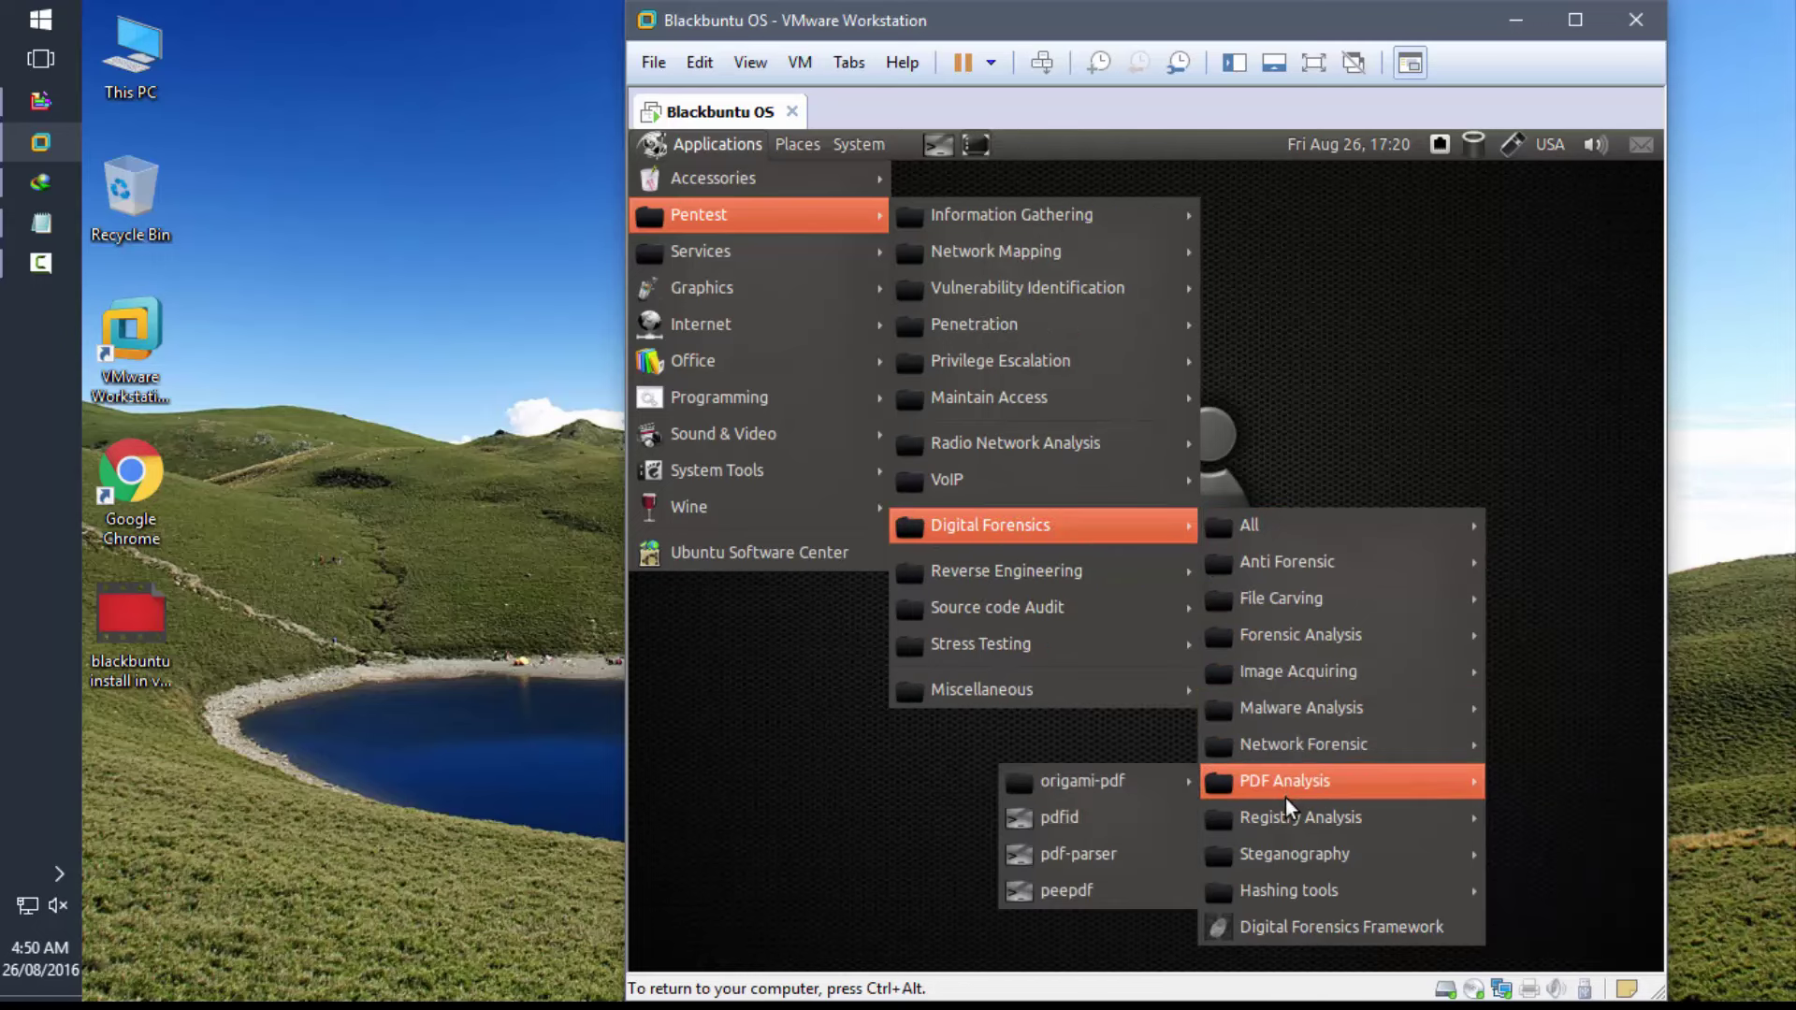
mouse_move(1271, 828)
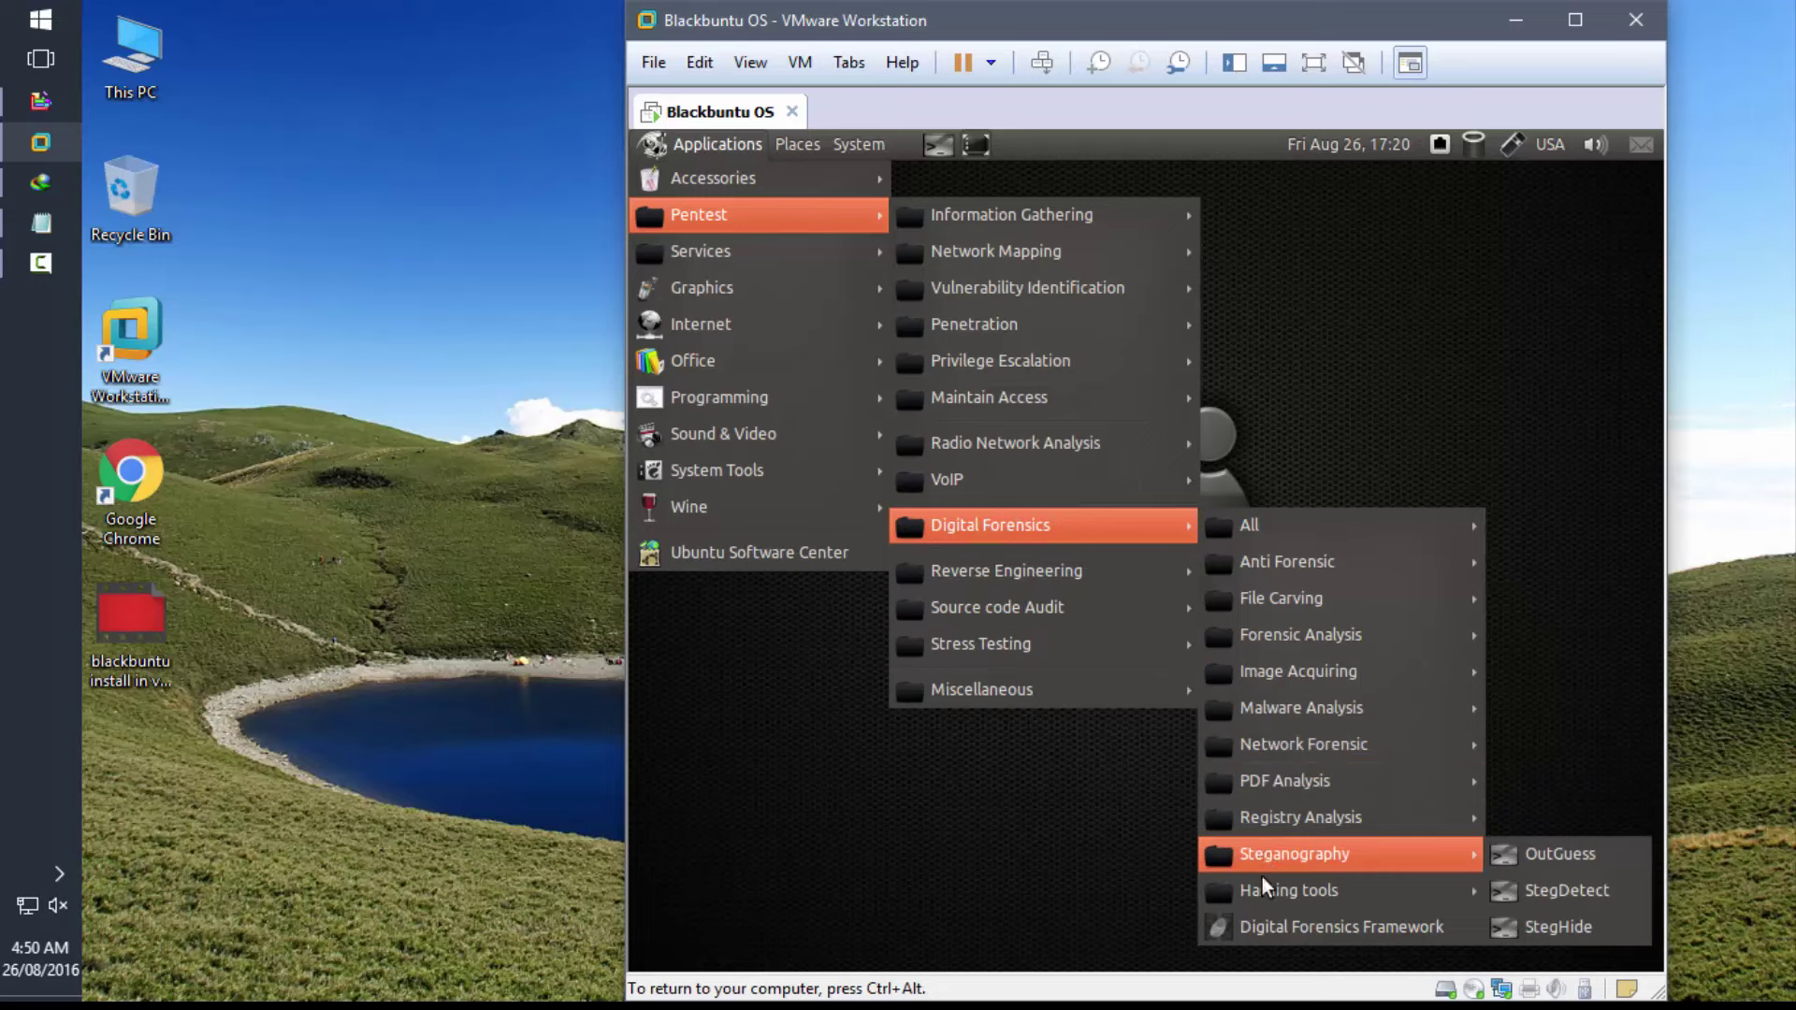
mouse_move(1261, 887)
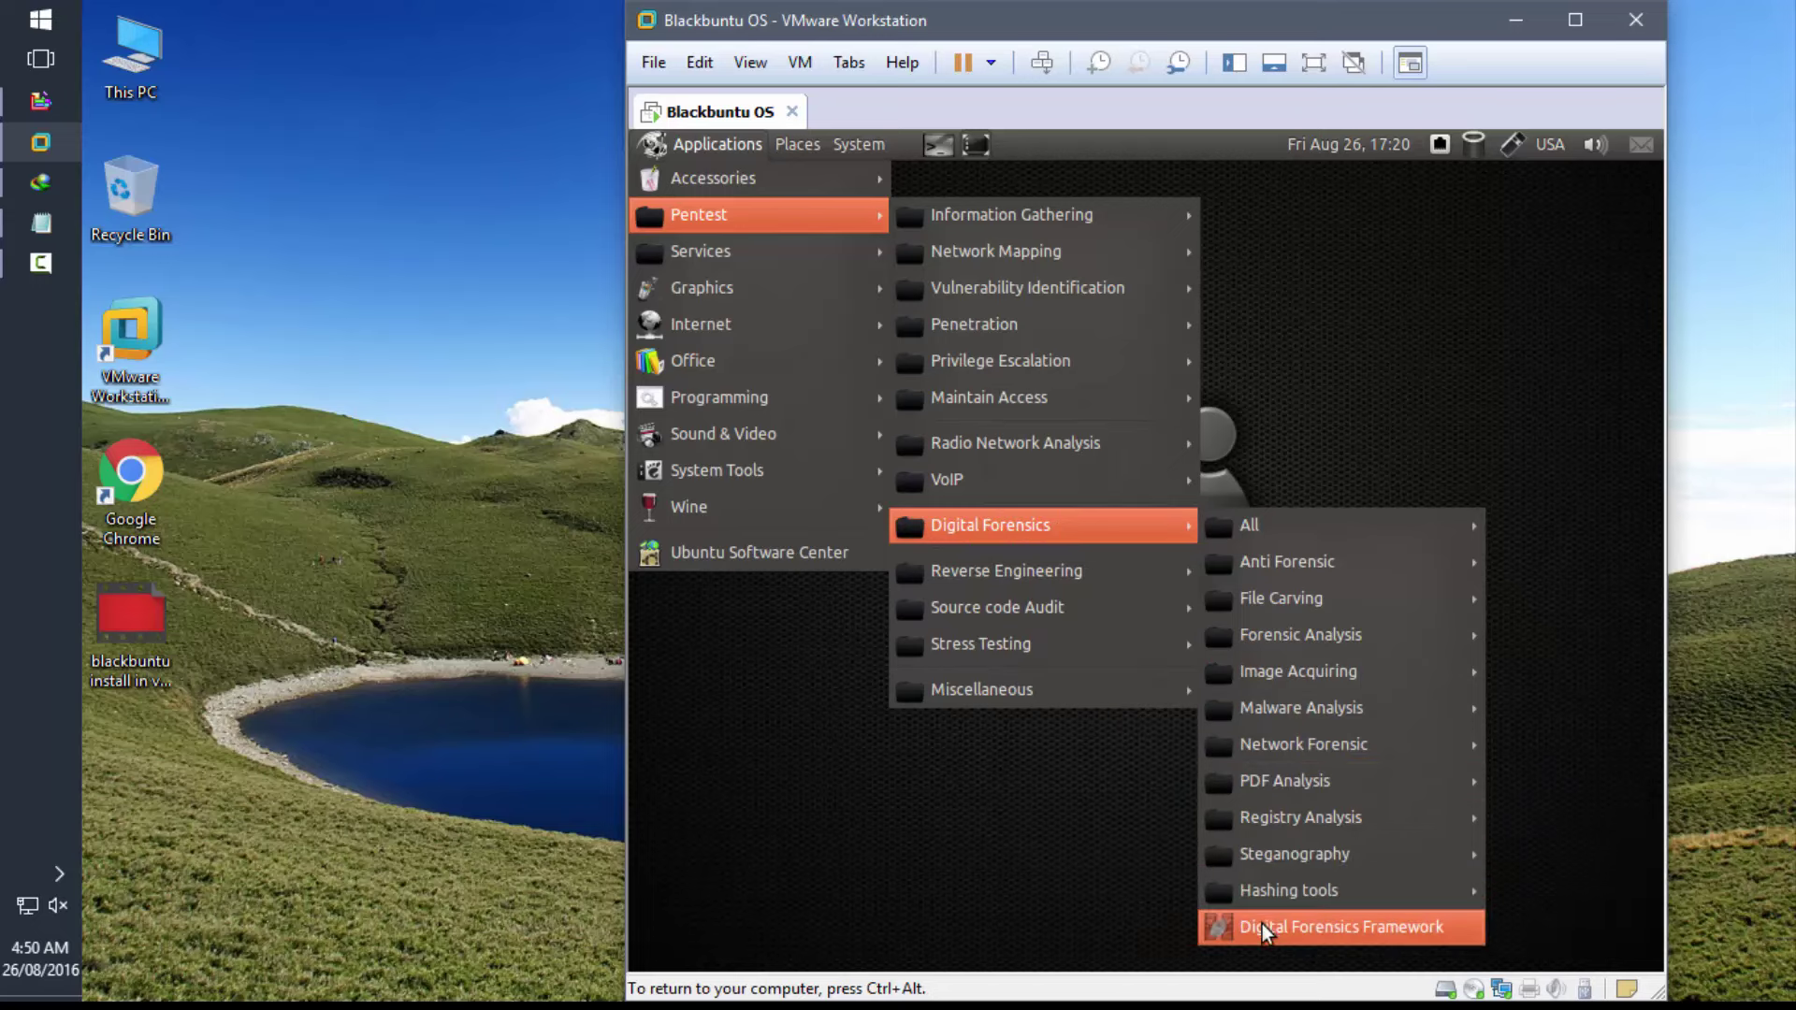
mouse_move(1083, 580)
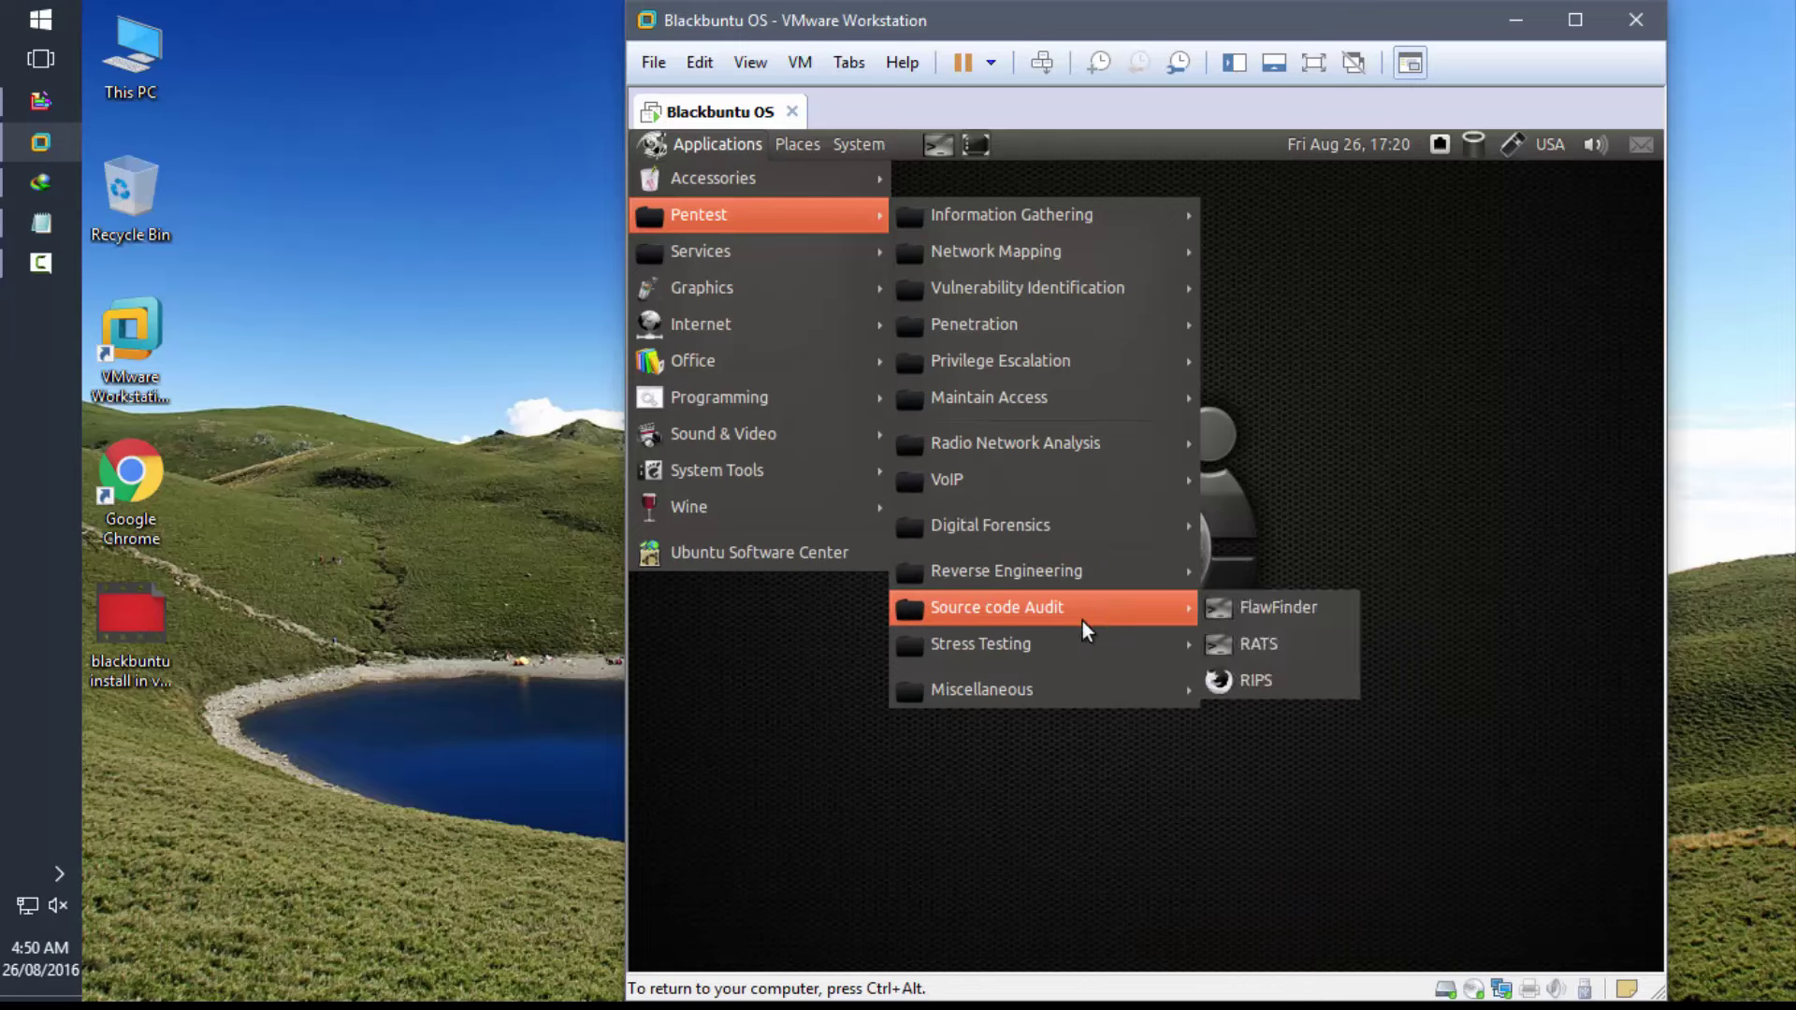
mouse_move(1079, 636)
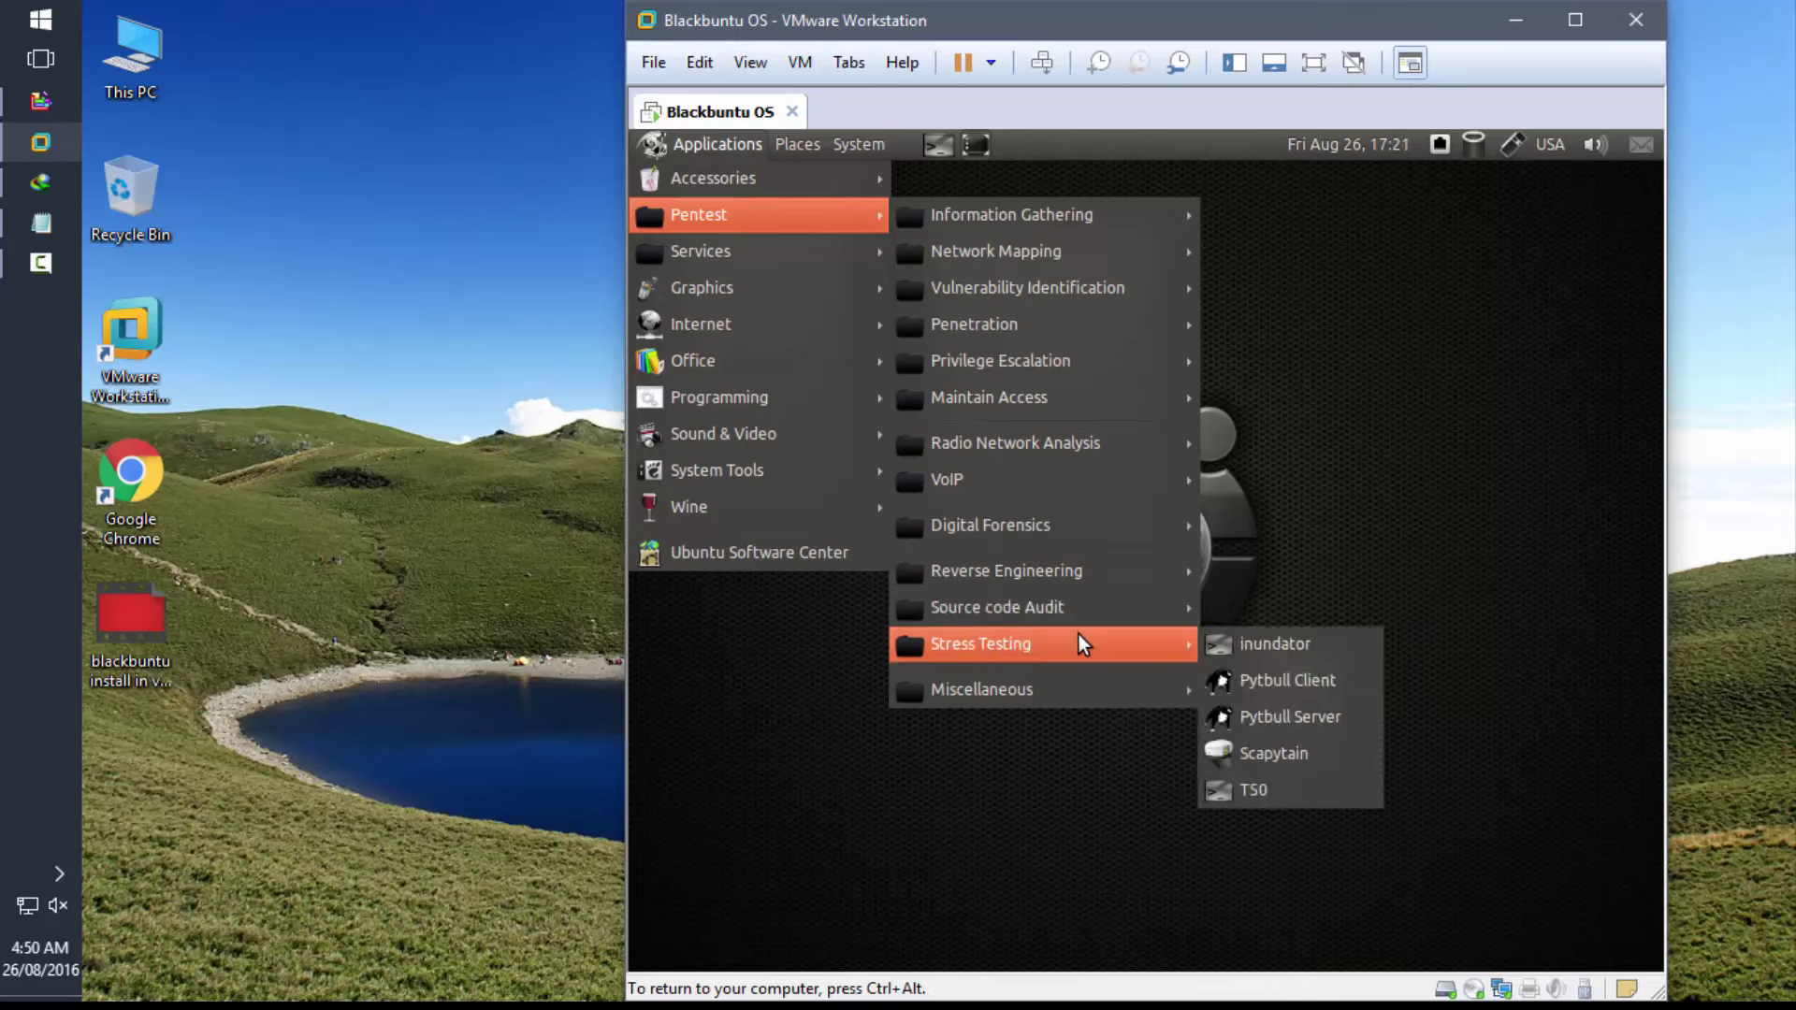
mouse_move(1074, 694)
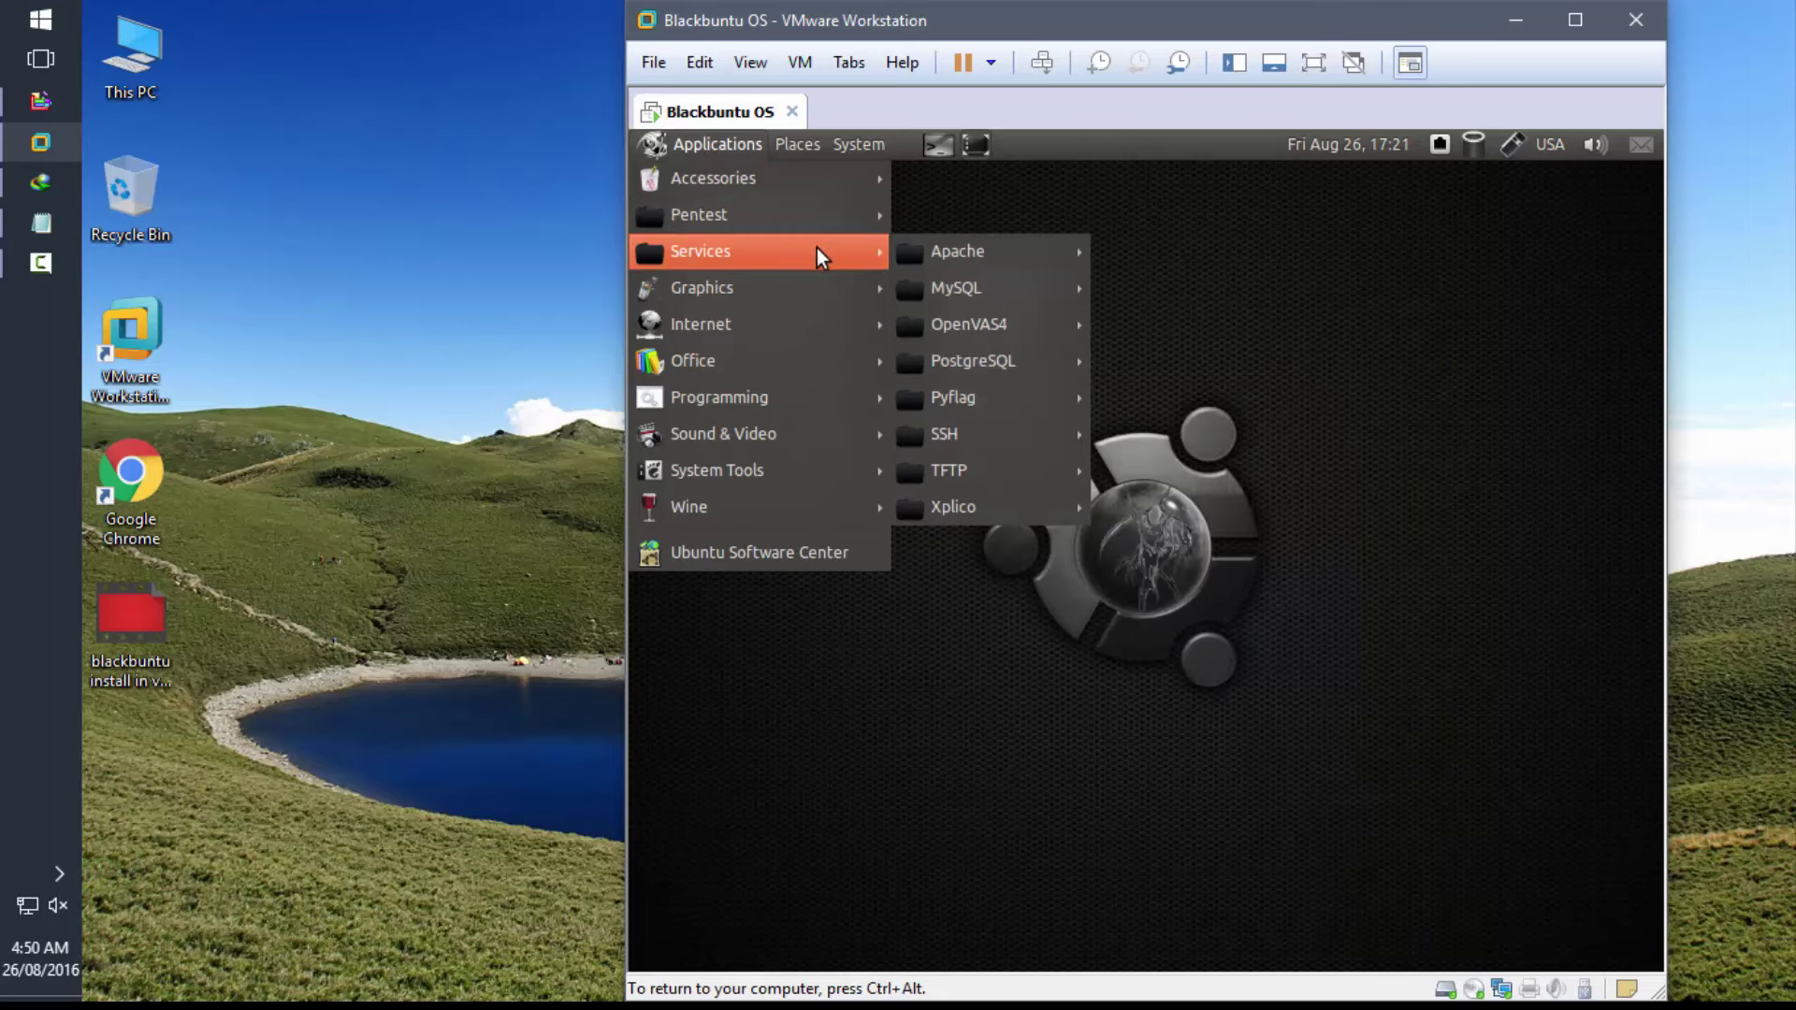
- Look through the Services, Graphics, Programming, System Tools and Wine submenus, then move to Places
mouse_move(910, 272)
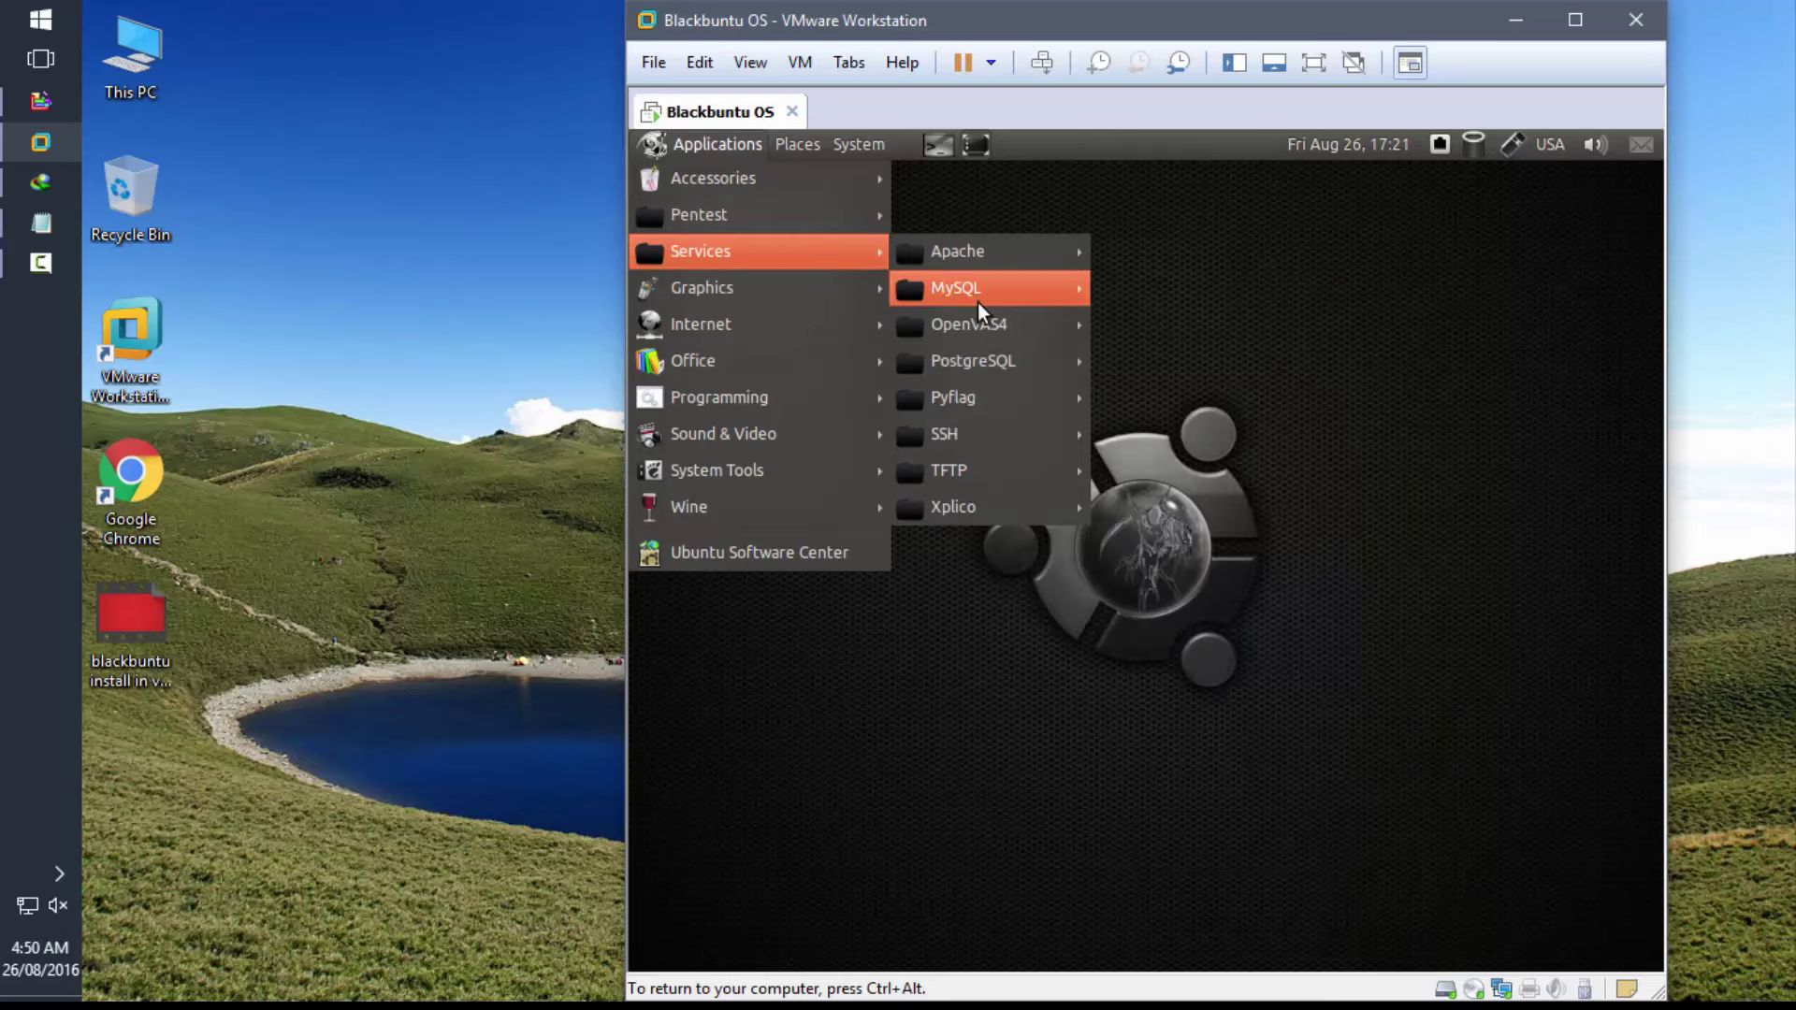
mouse_move(982, 339)
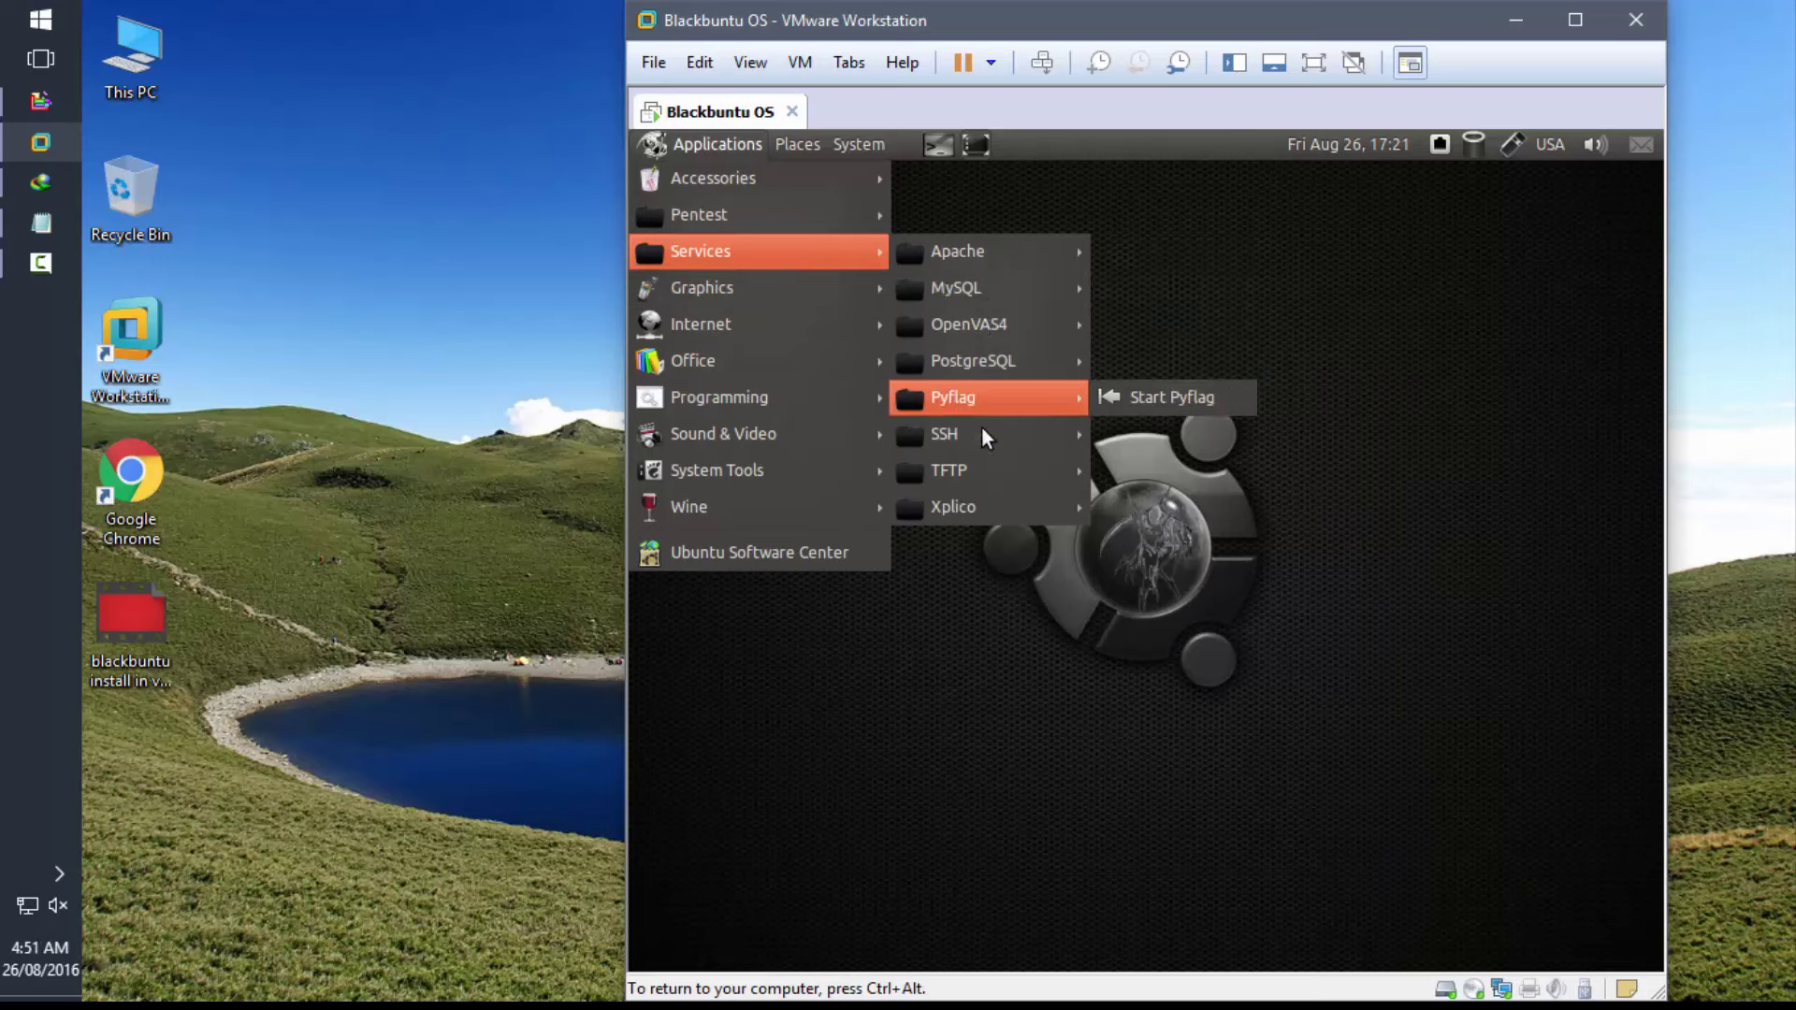
mouse_move(984, 469)
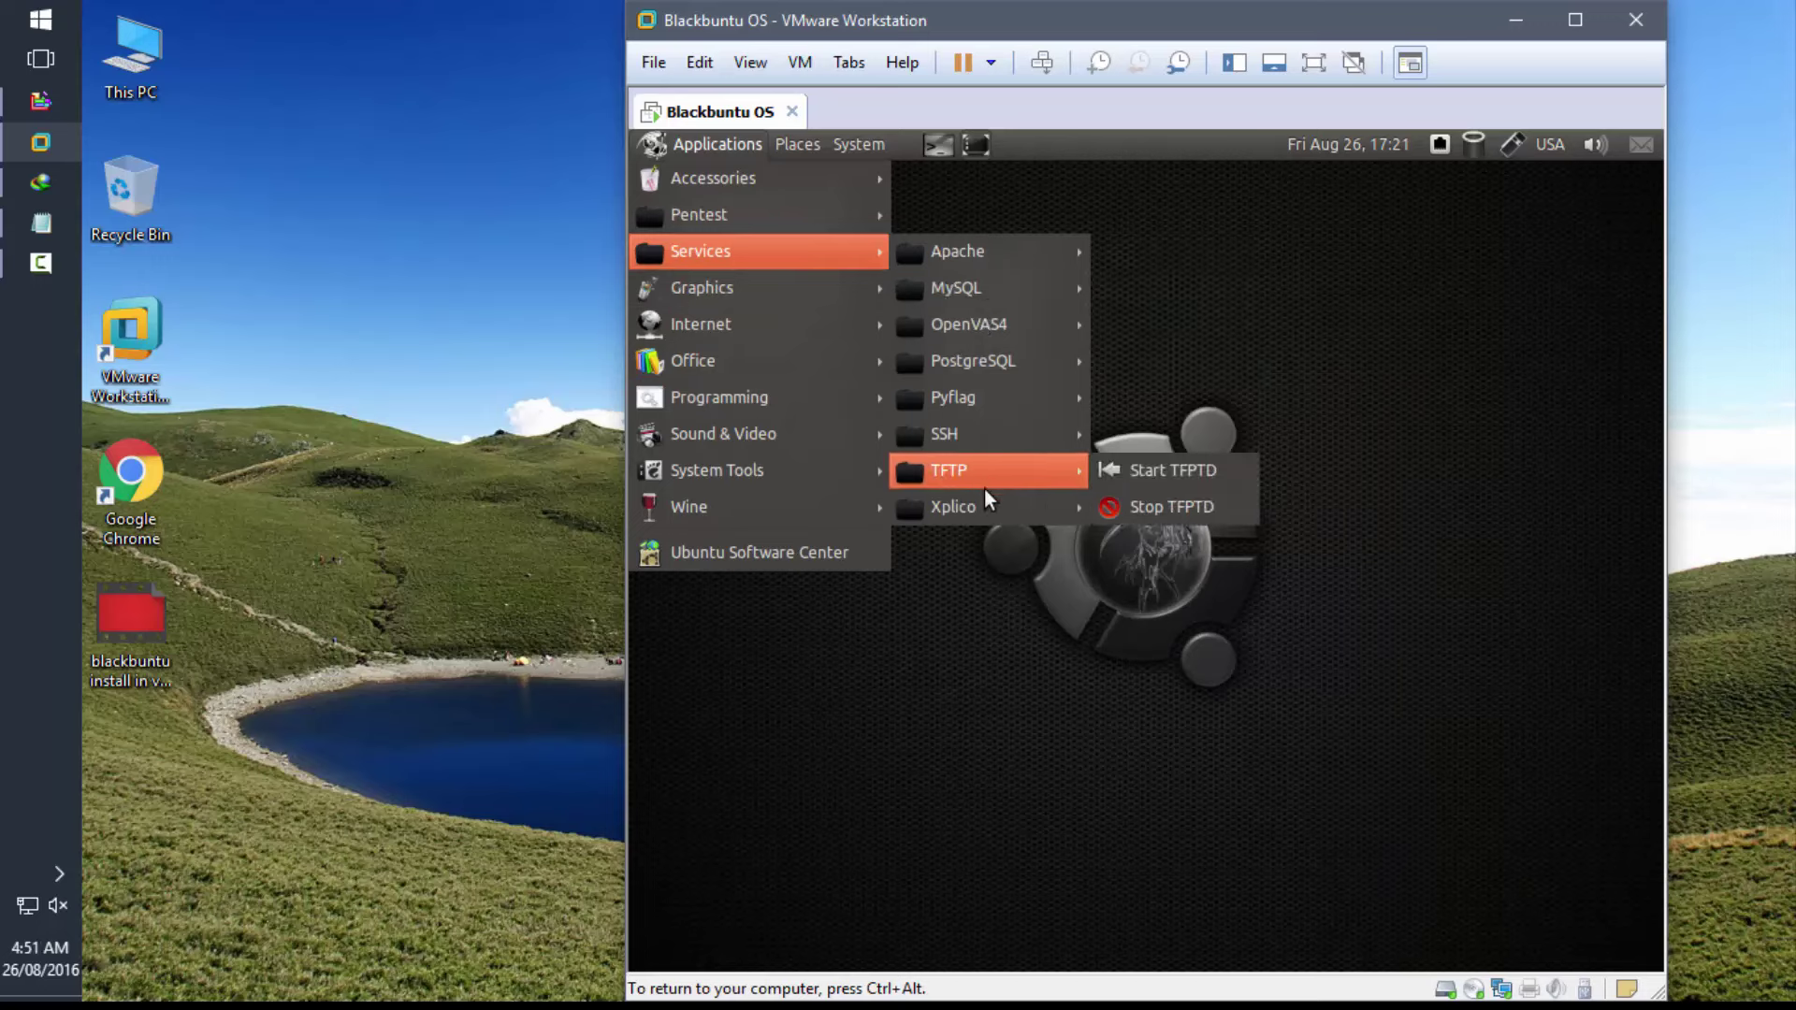
mouse_move(801, 278)
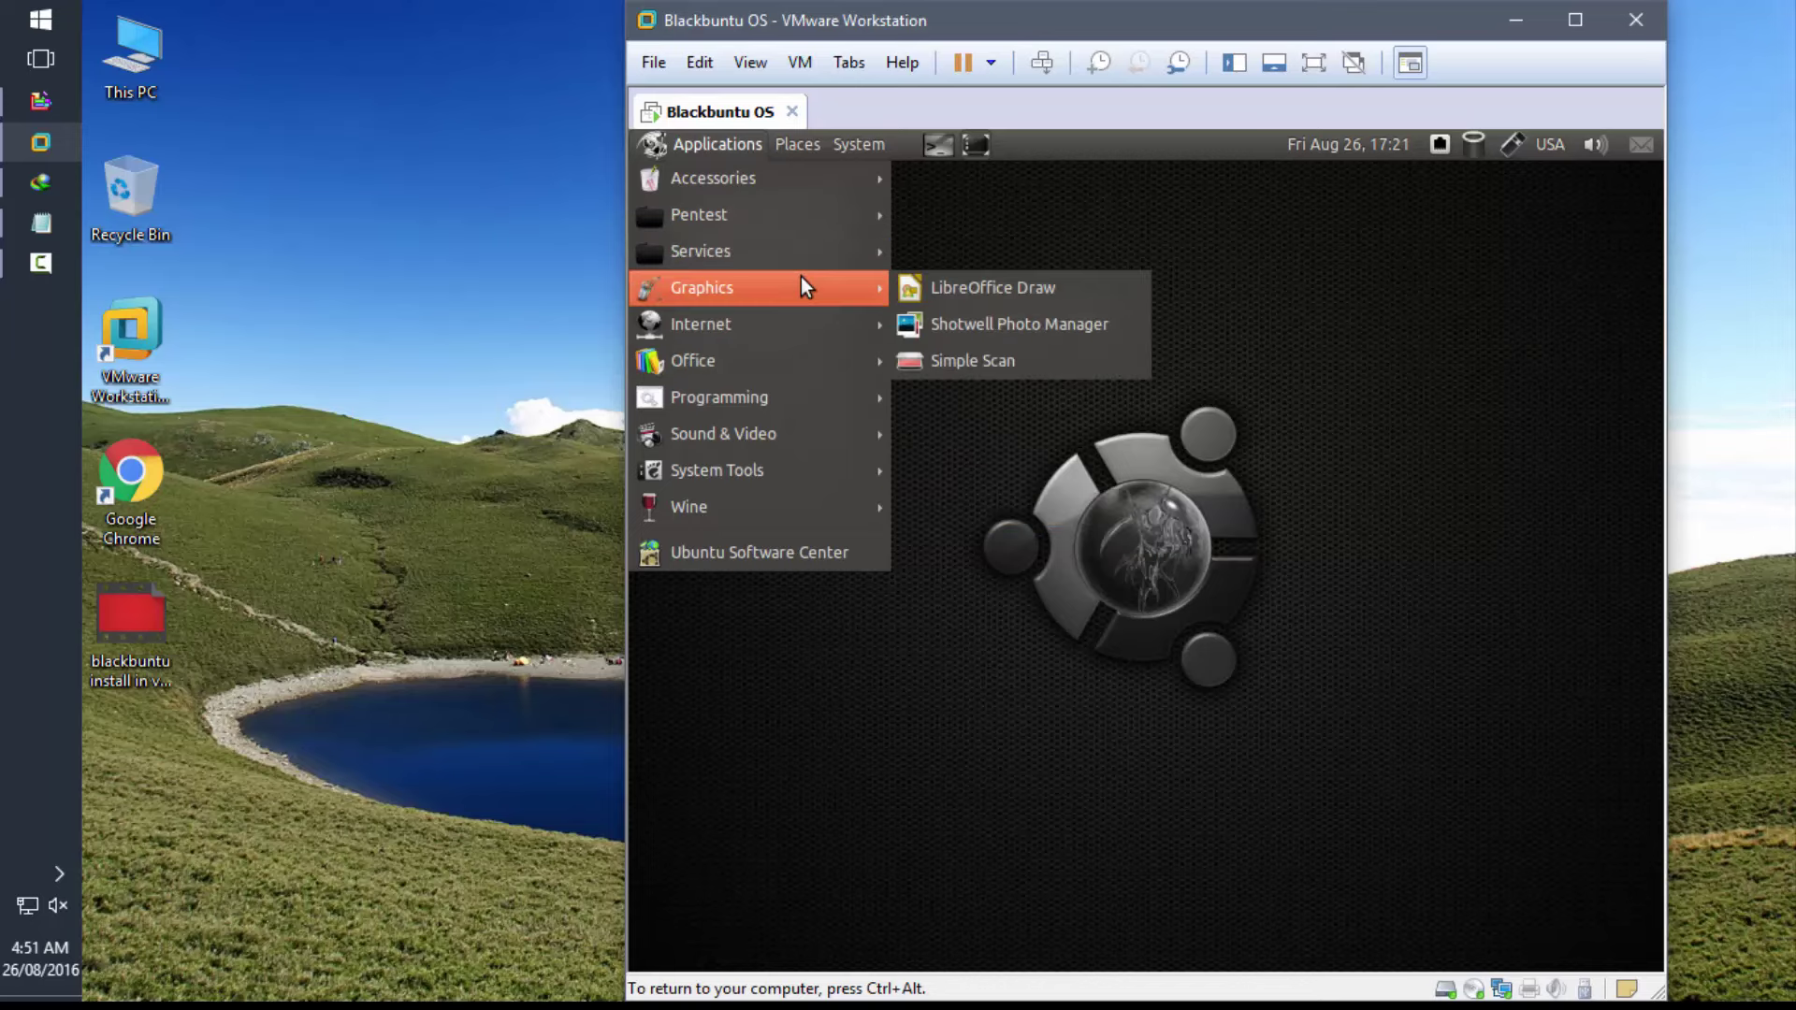
mouse_move(794, 367)
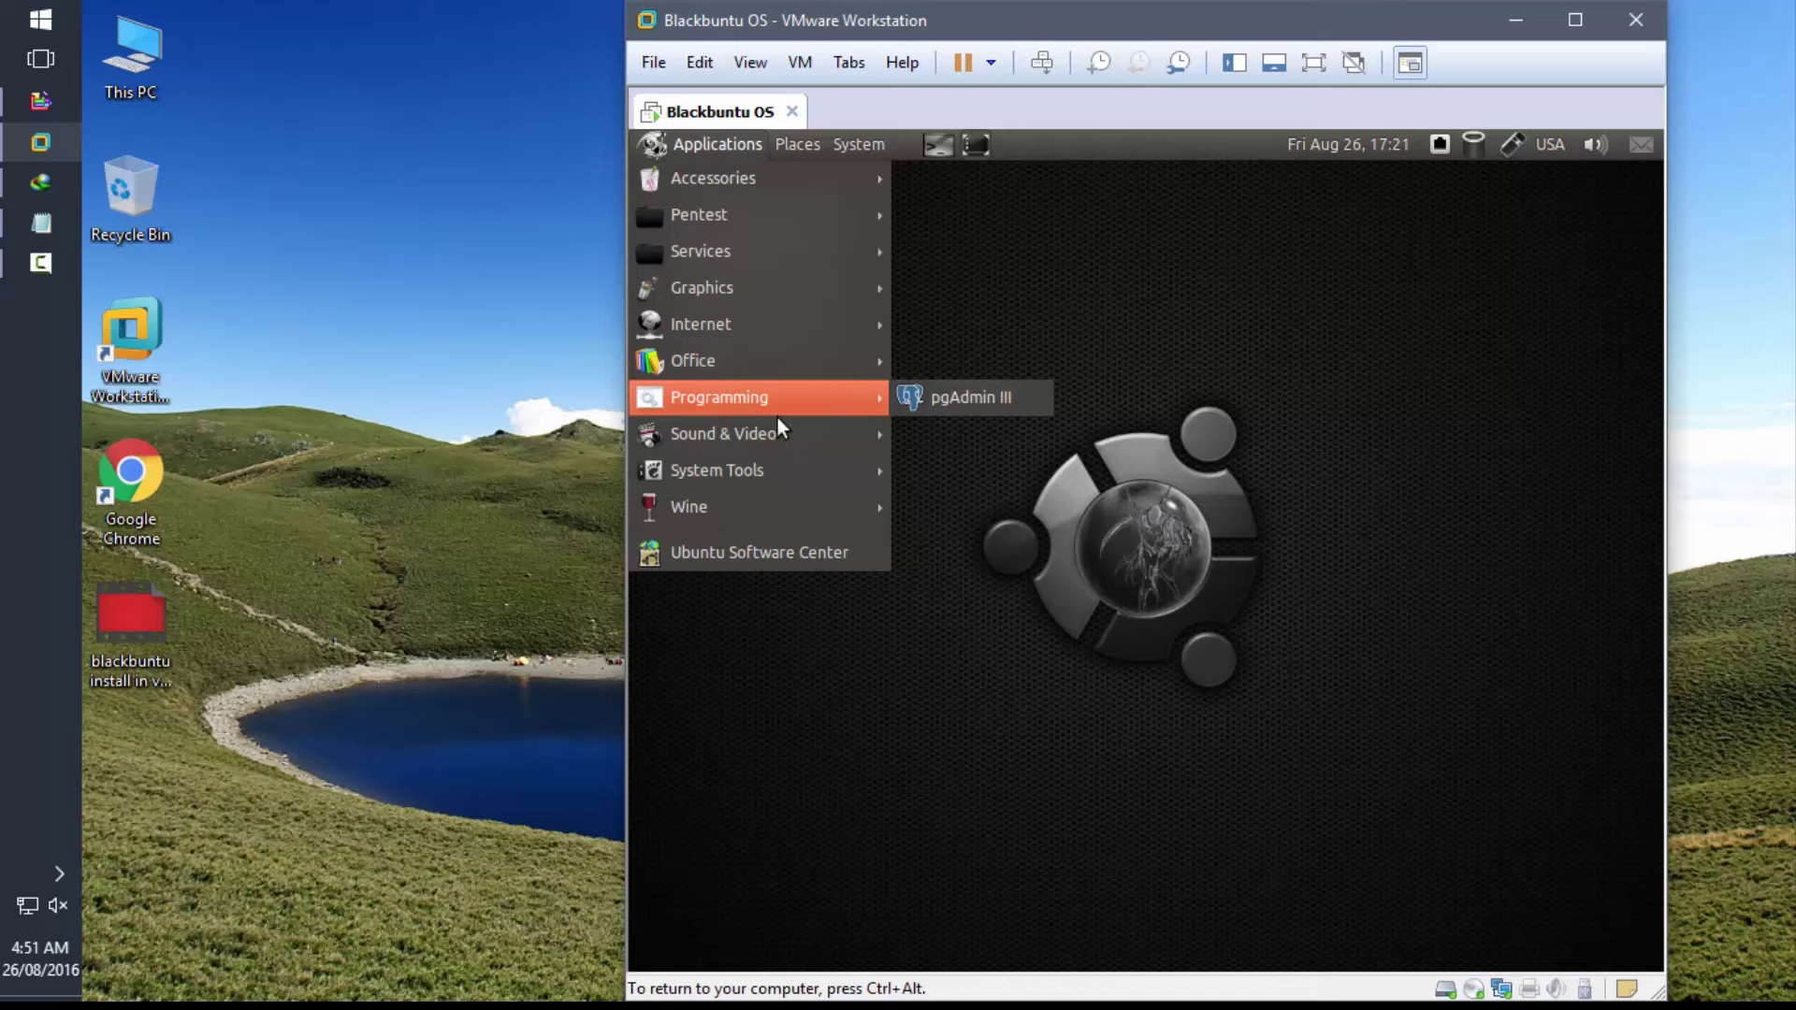
mouse_move(775, 430)
mouse_move(768, 461)
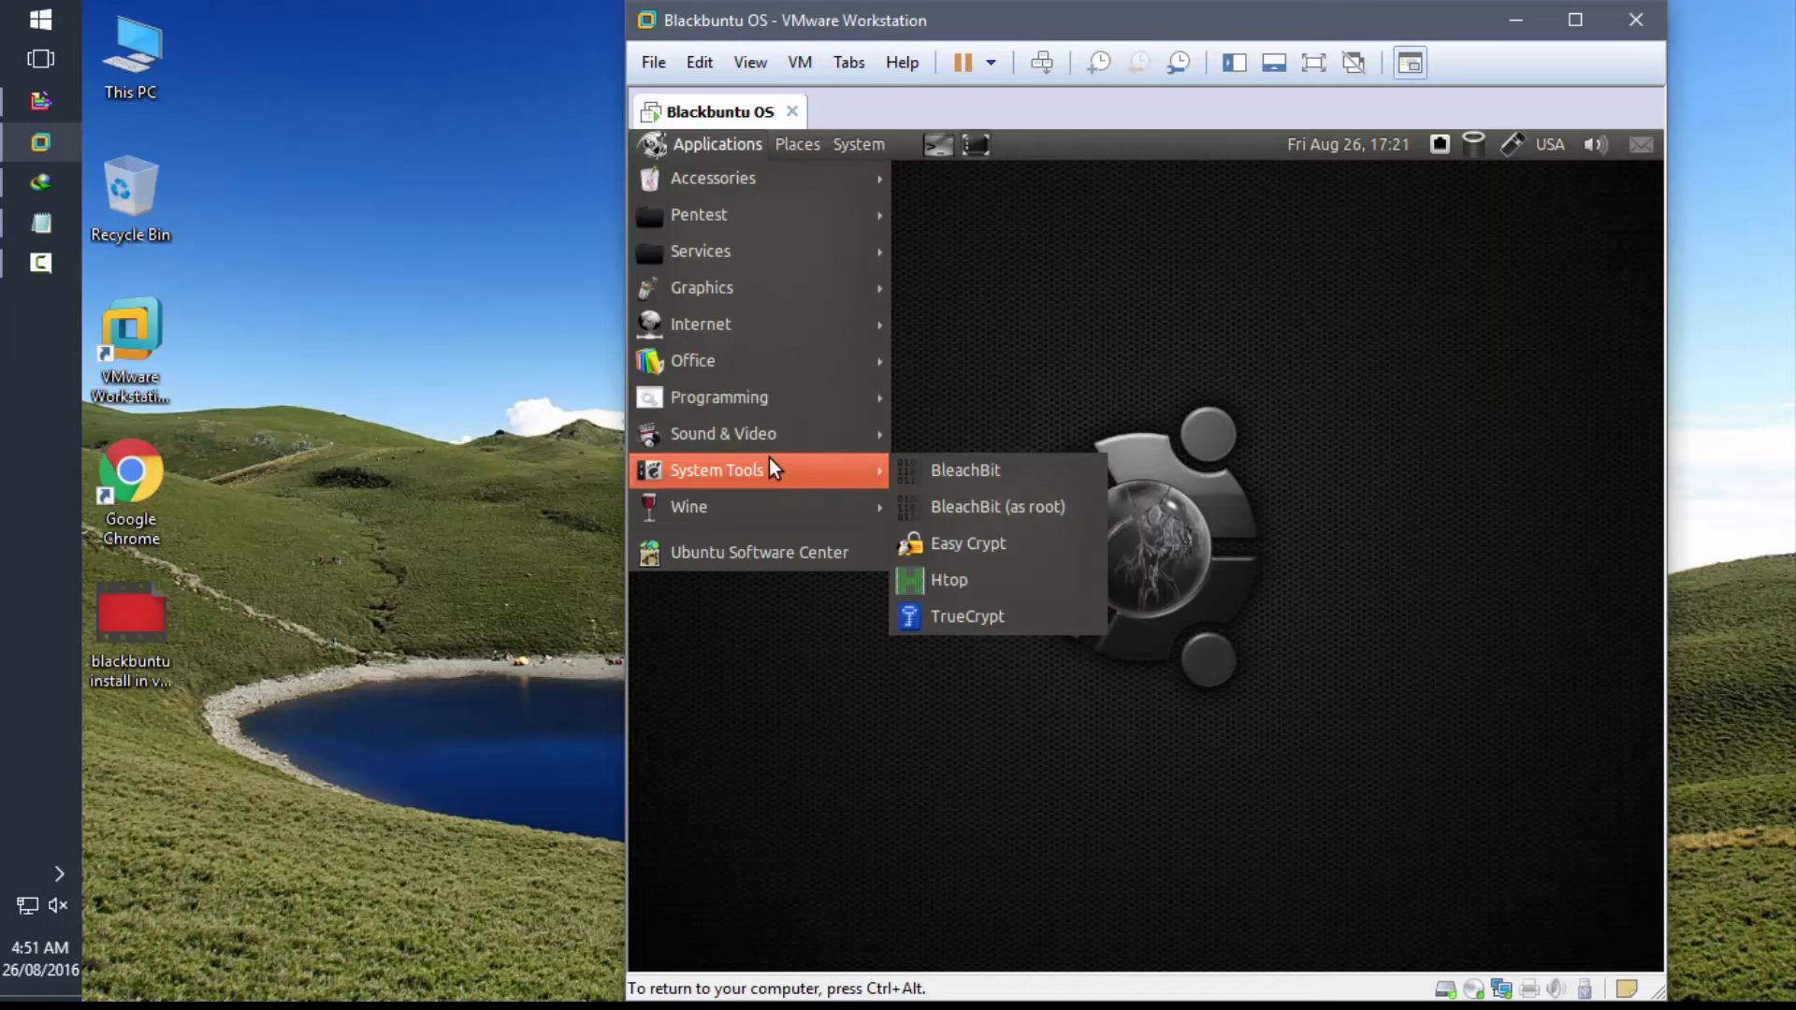
mouse_move(743, 510)
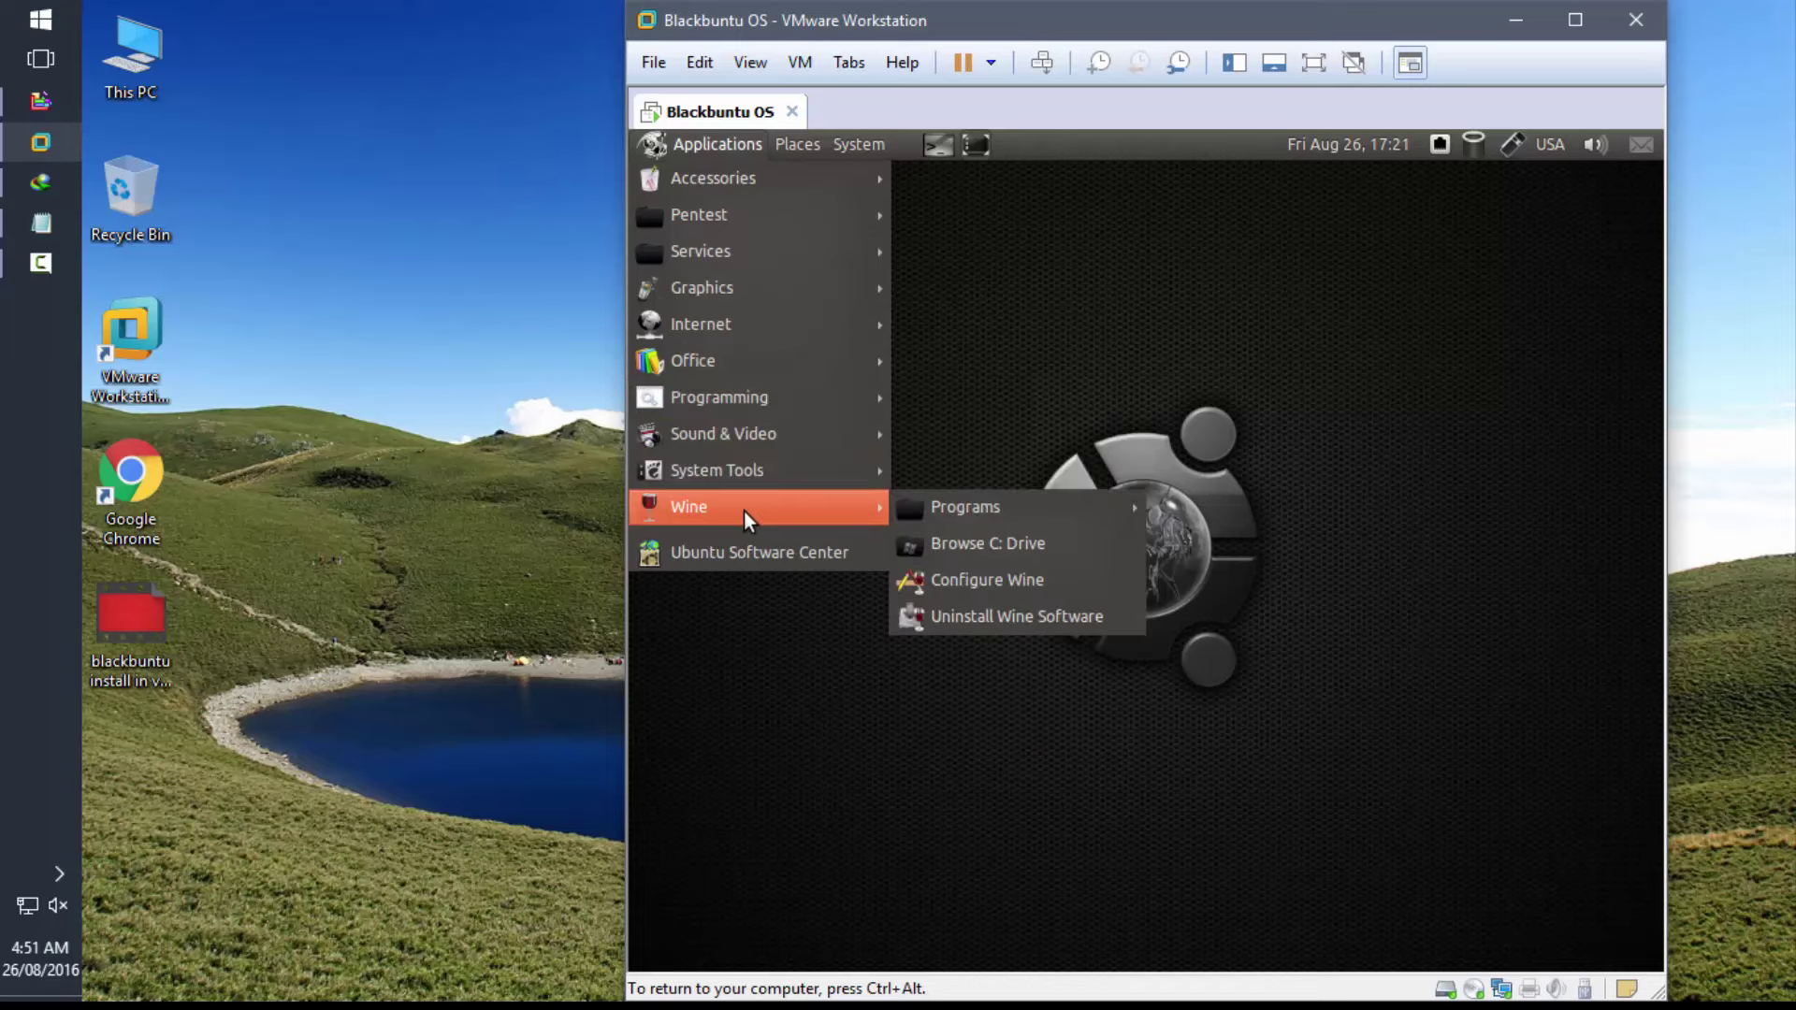
- Open the guest's Desktop folder from Places, then close it
mouse_move(801, 142)
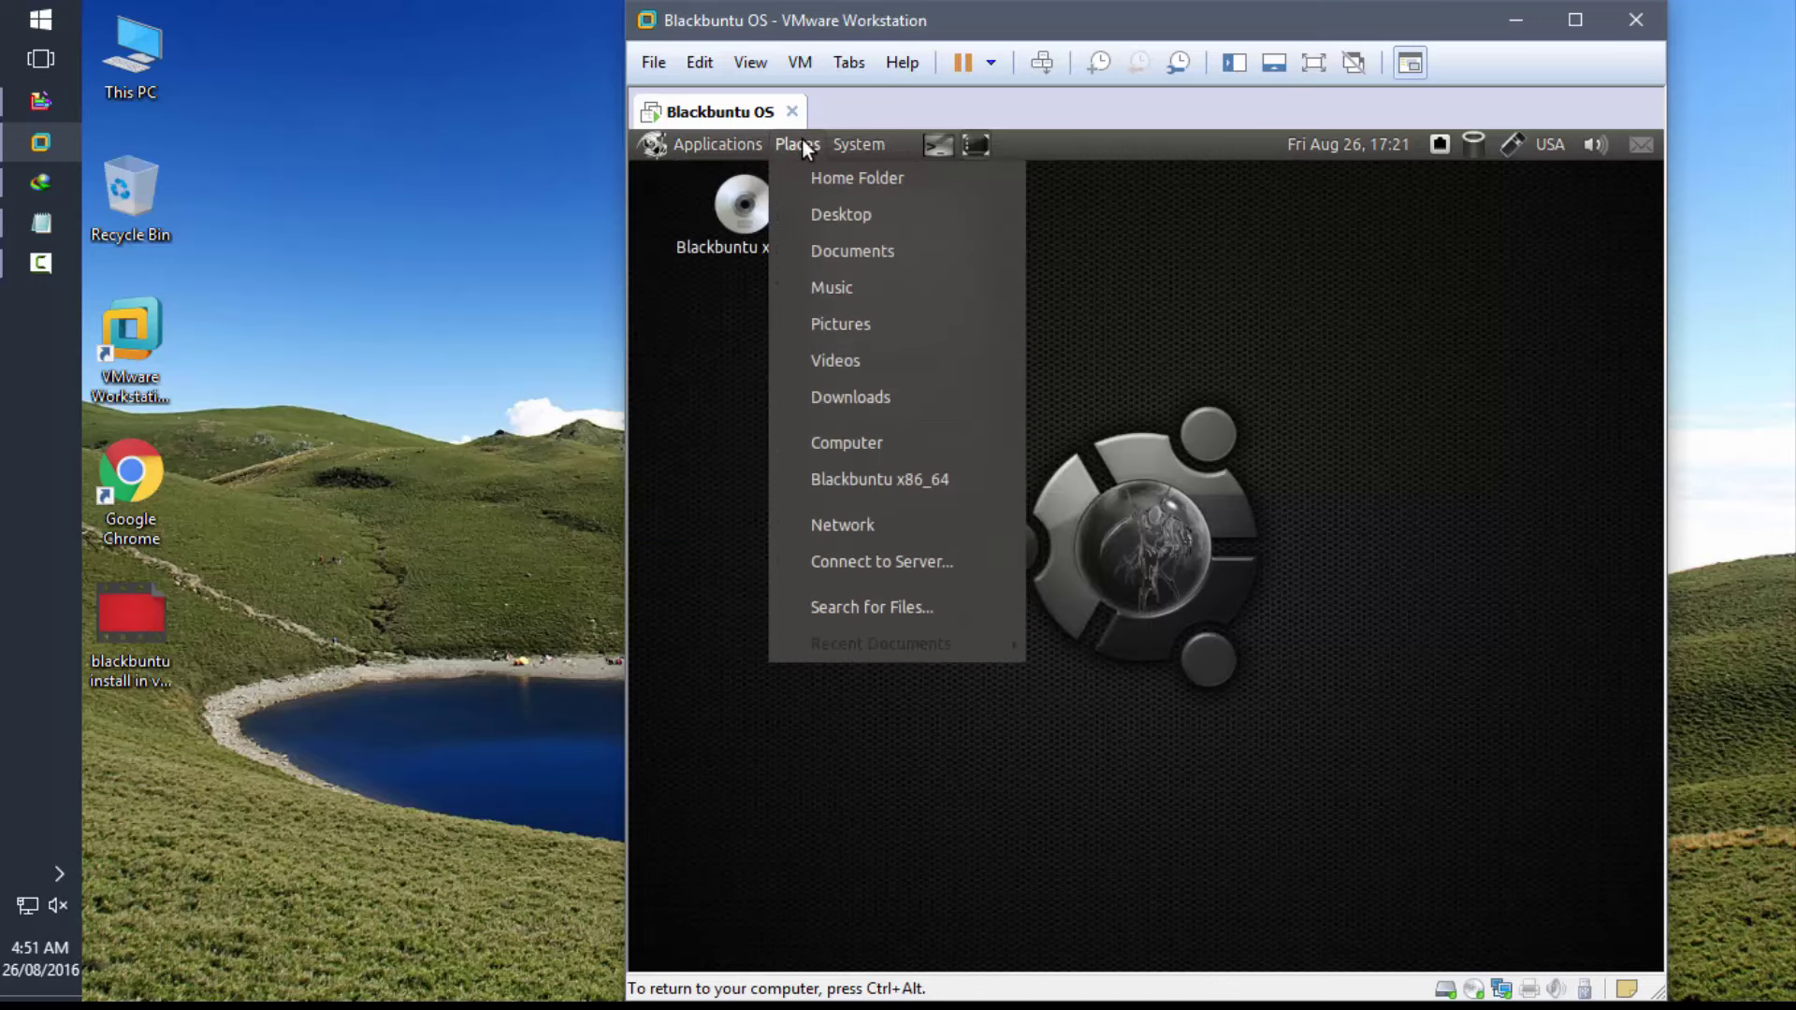
click(834, 212)
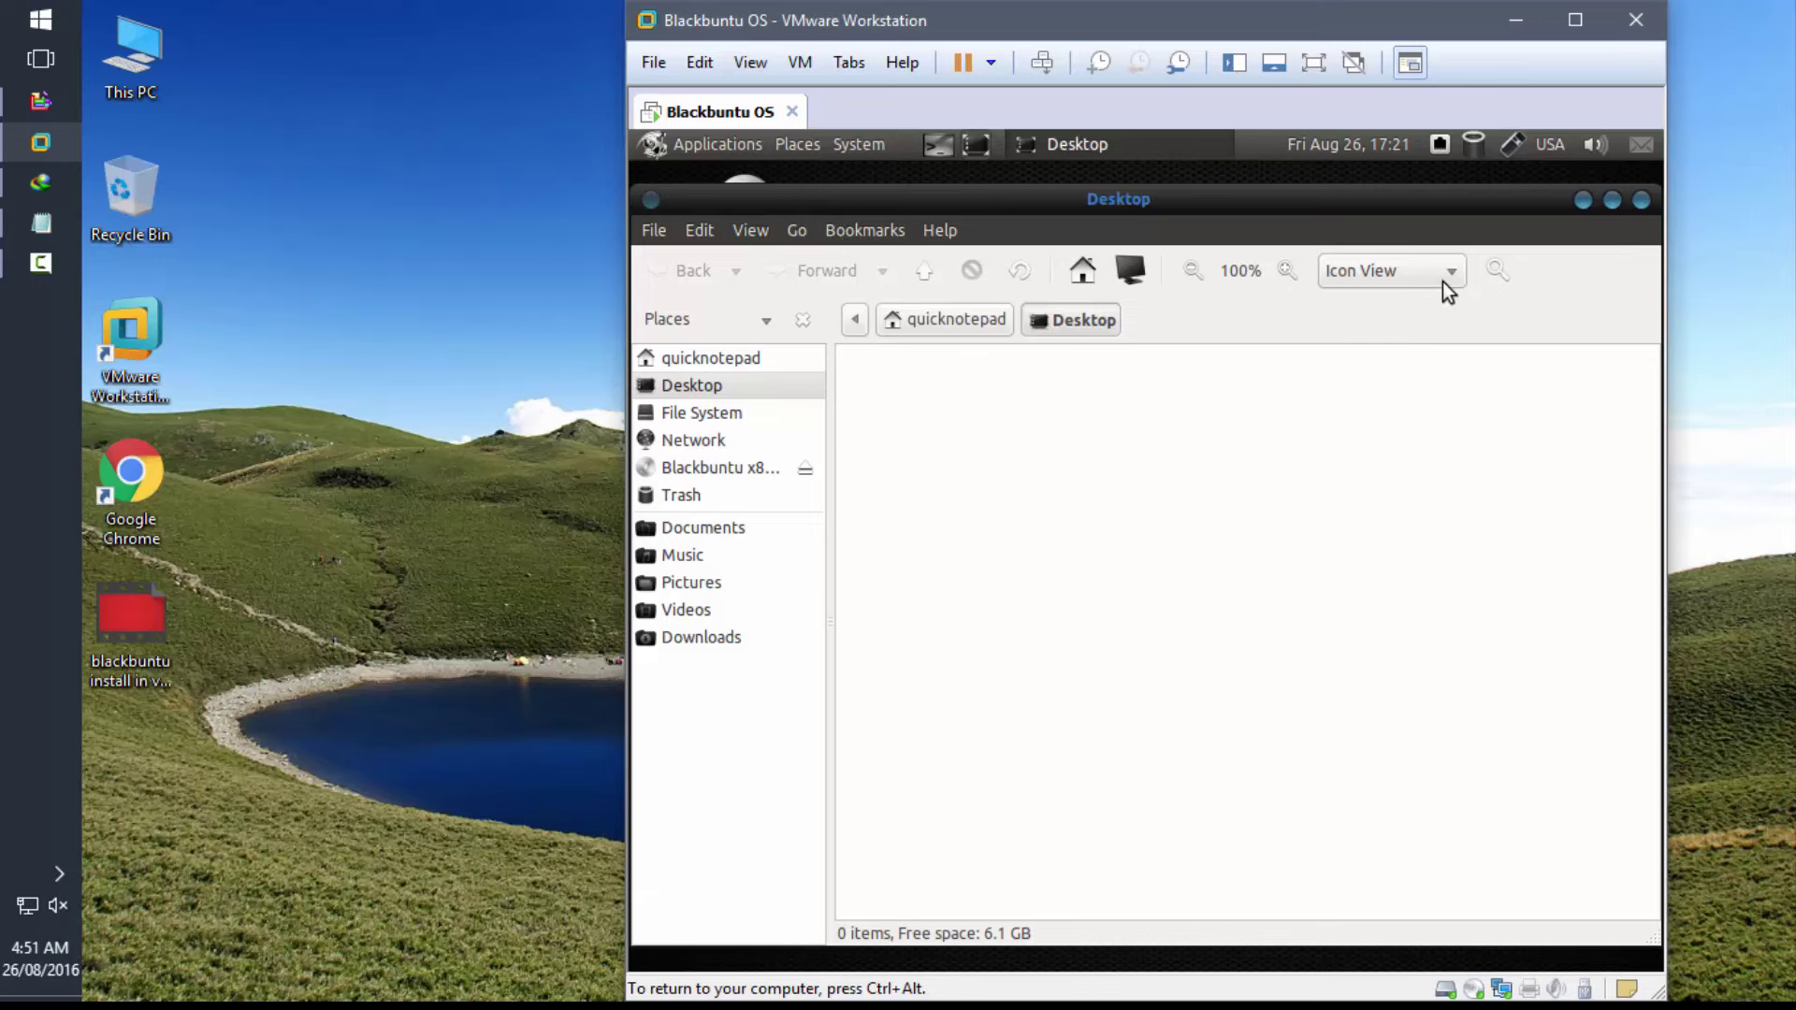
click(1641, 199)
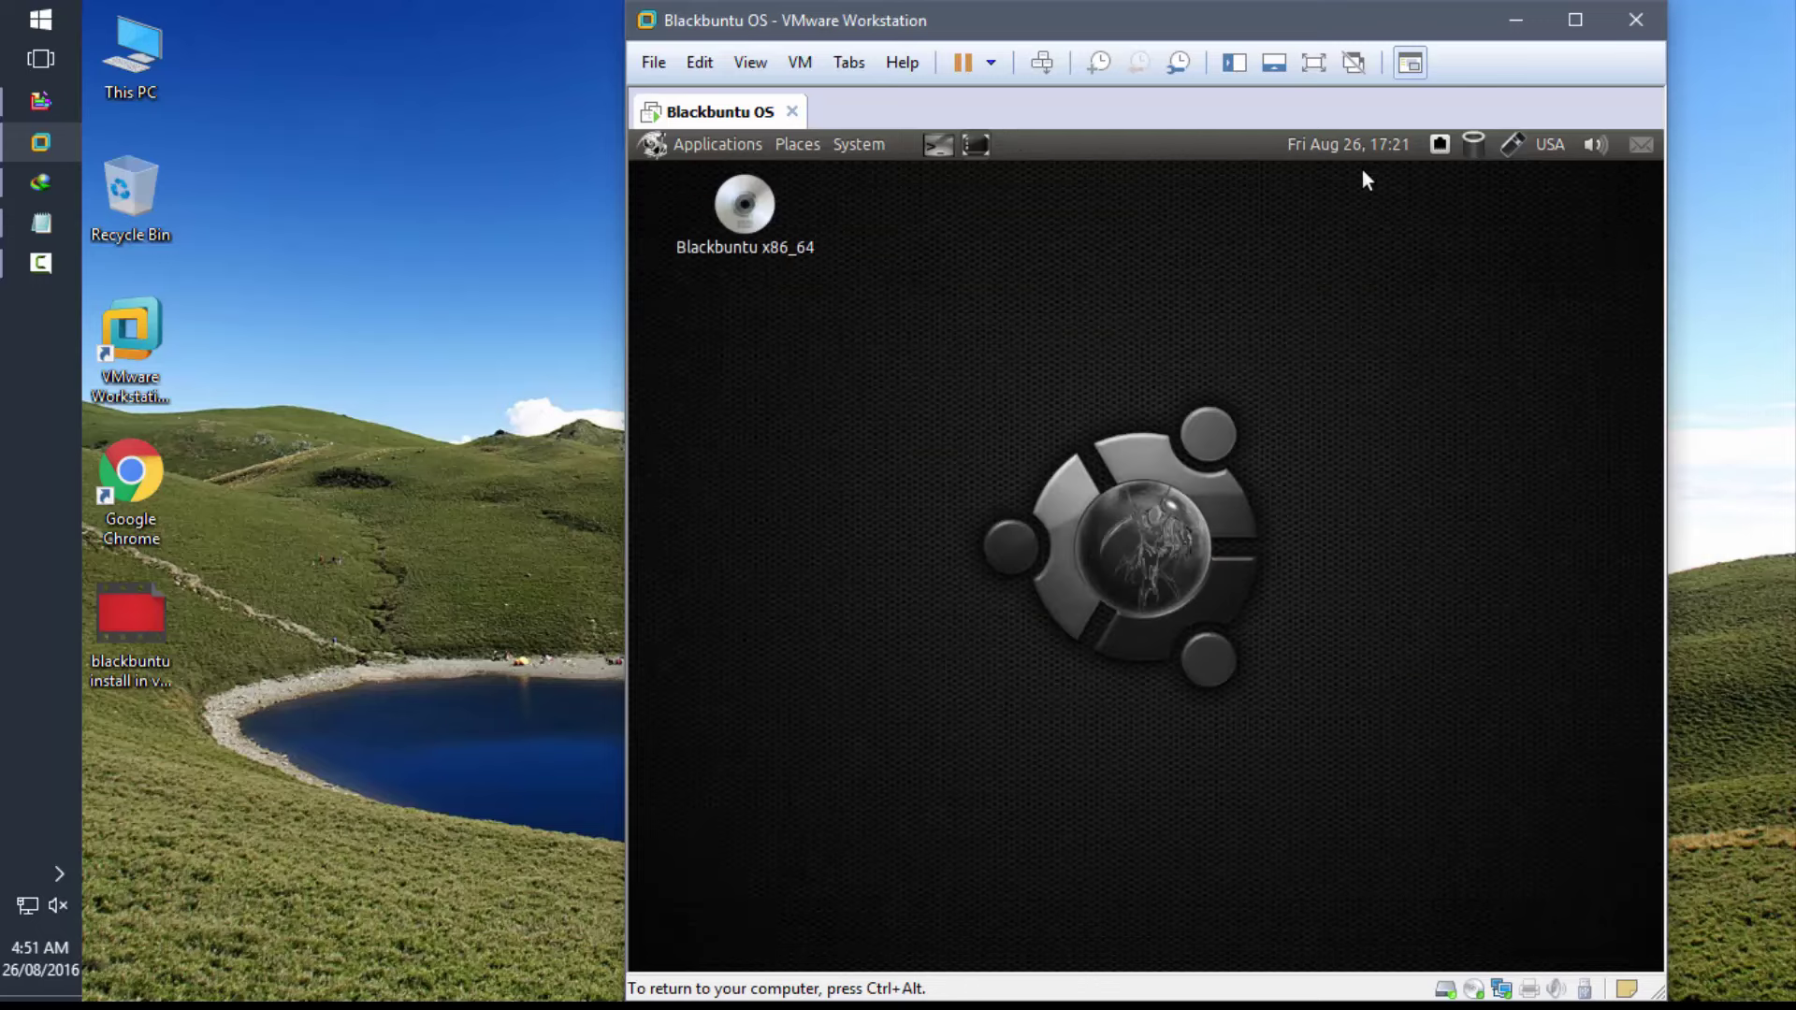
- View and close System > Preferences > About Me, launch a guest terminal, and return to Notepad
click(857, 144)
mouse_move(878, 191)
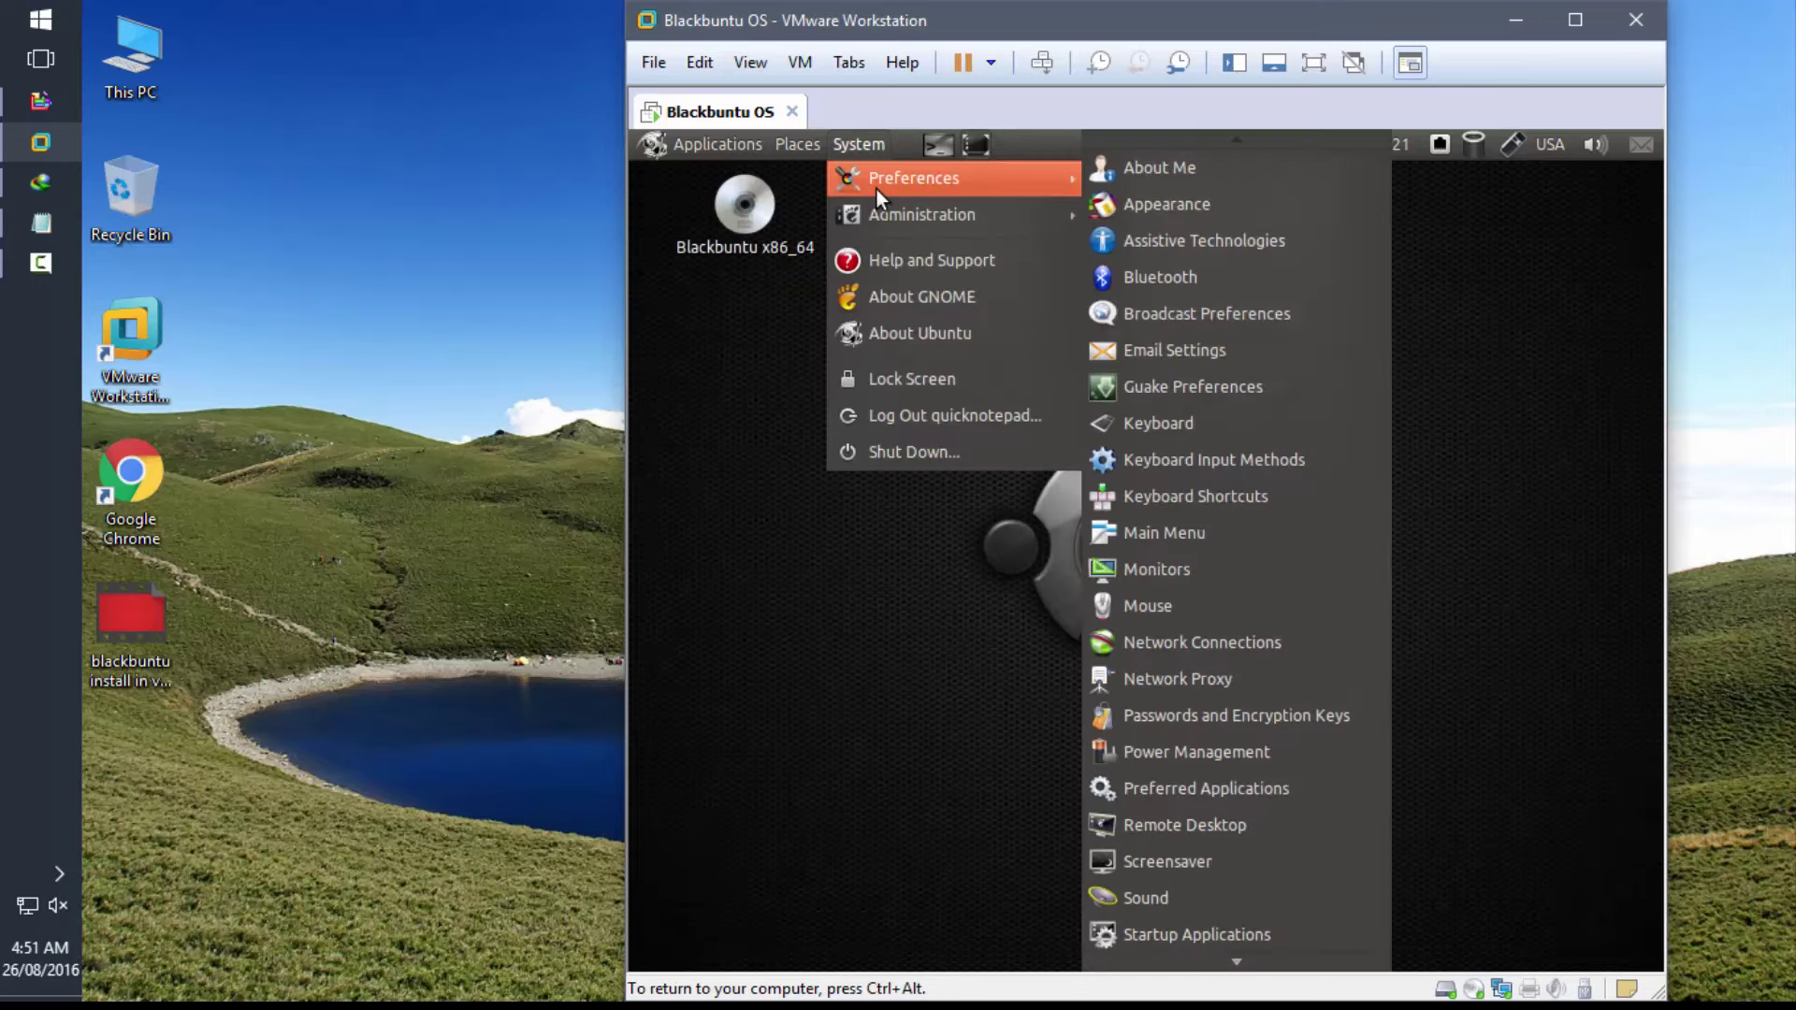
click(1214, 172)
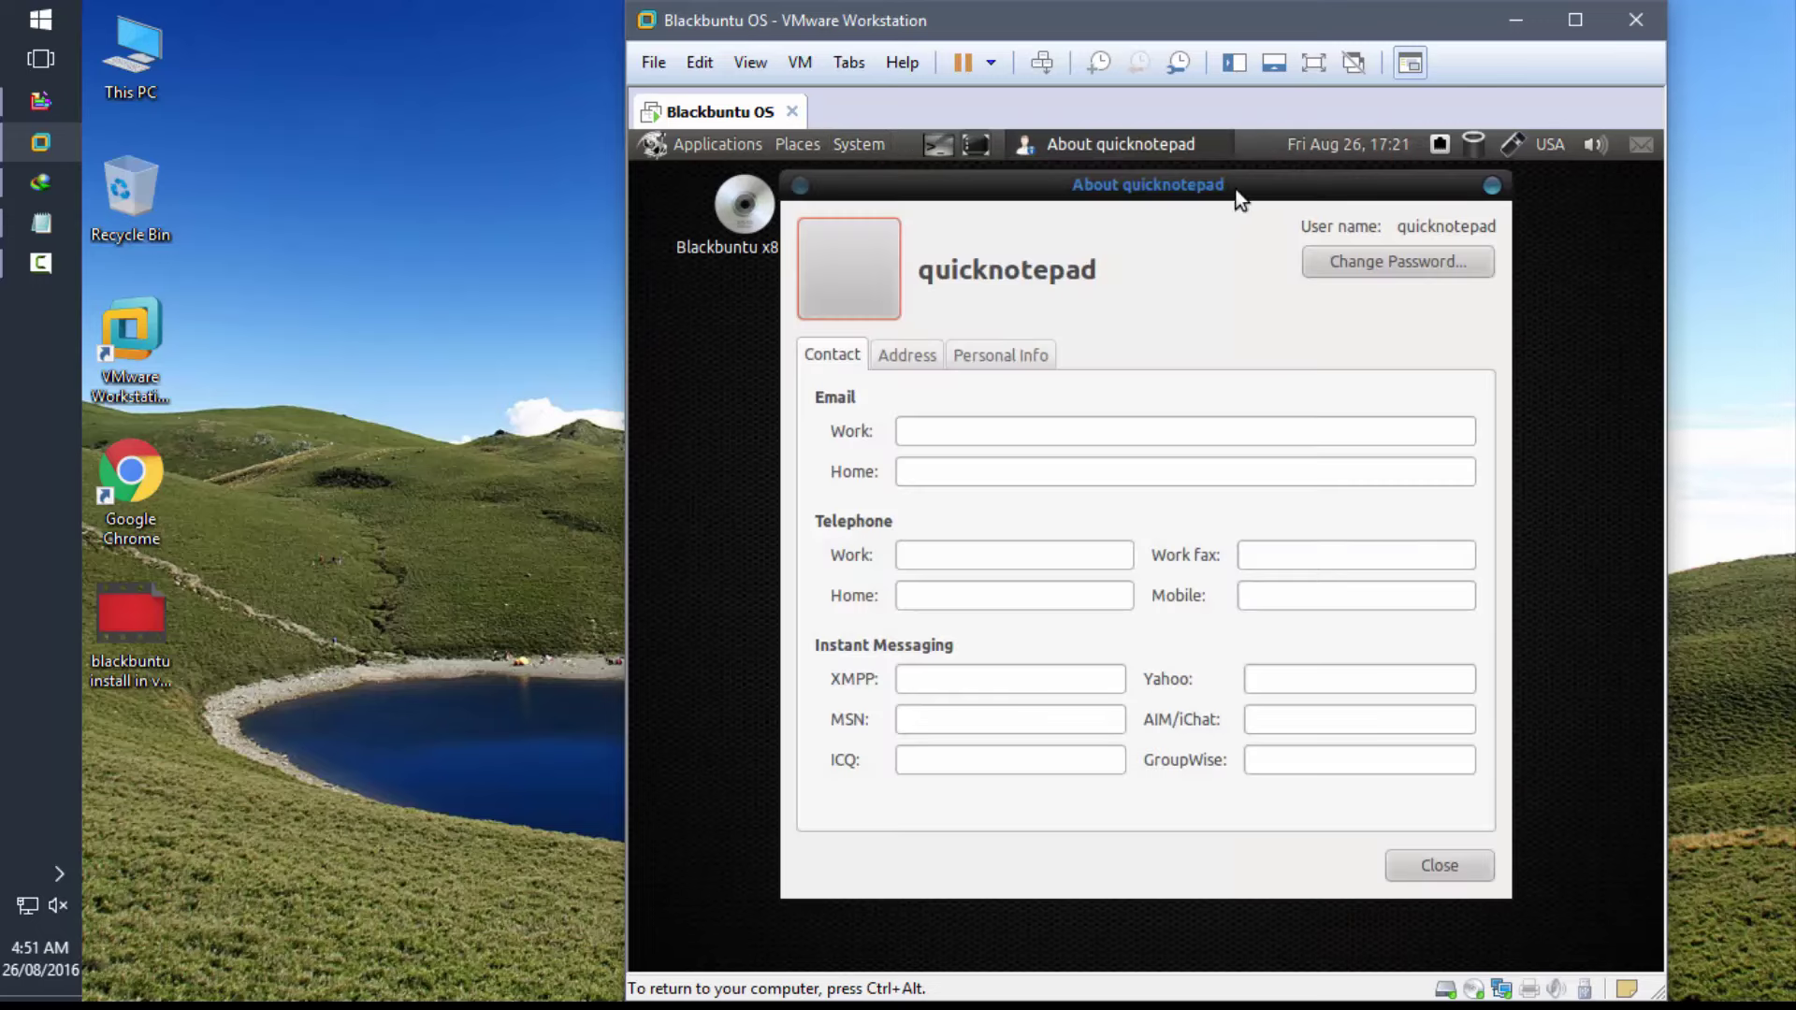
click(1492, 186)
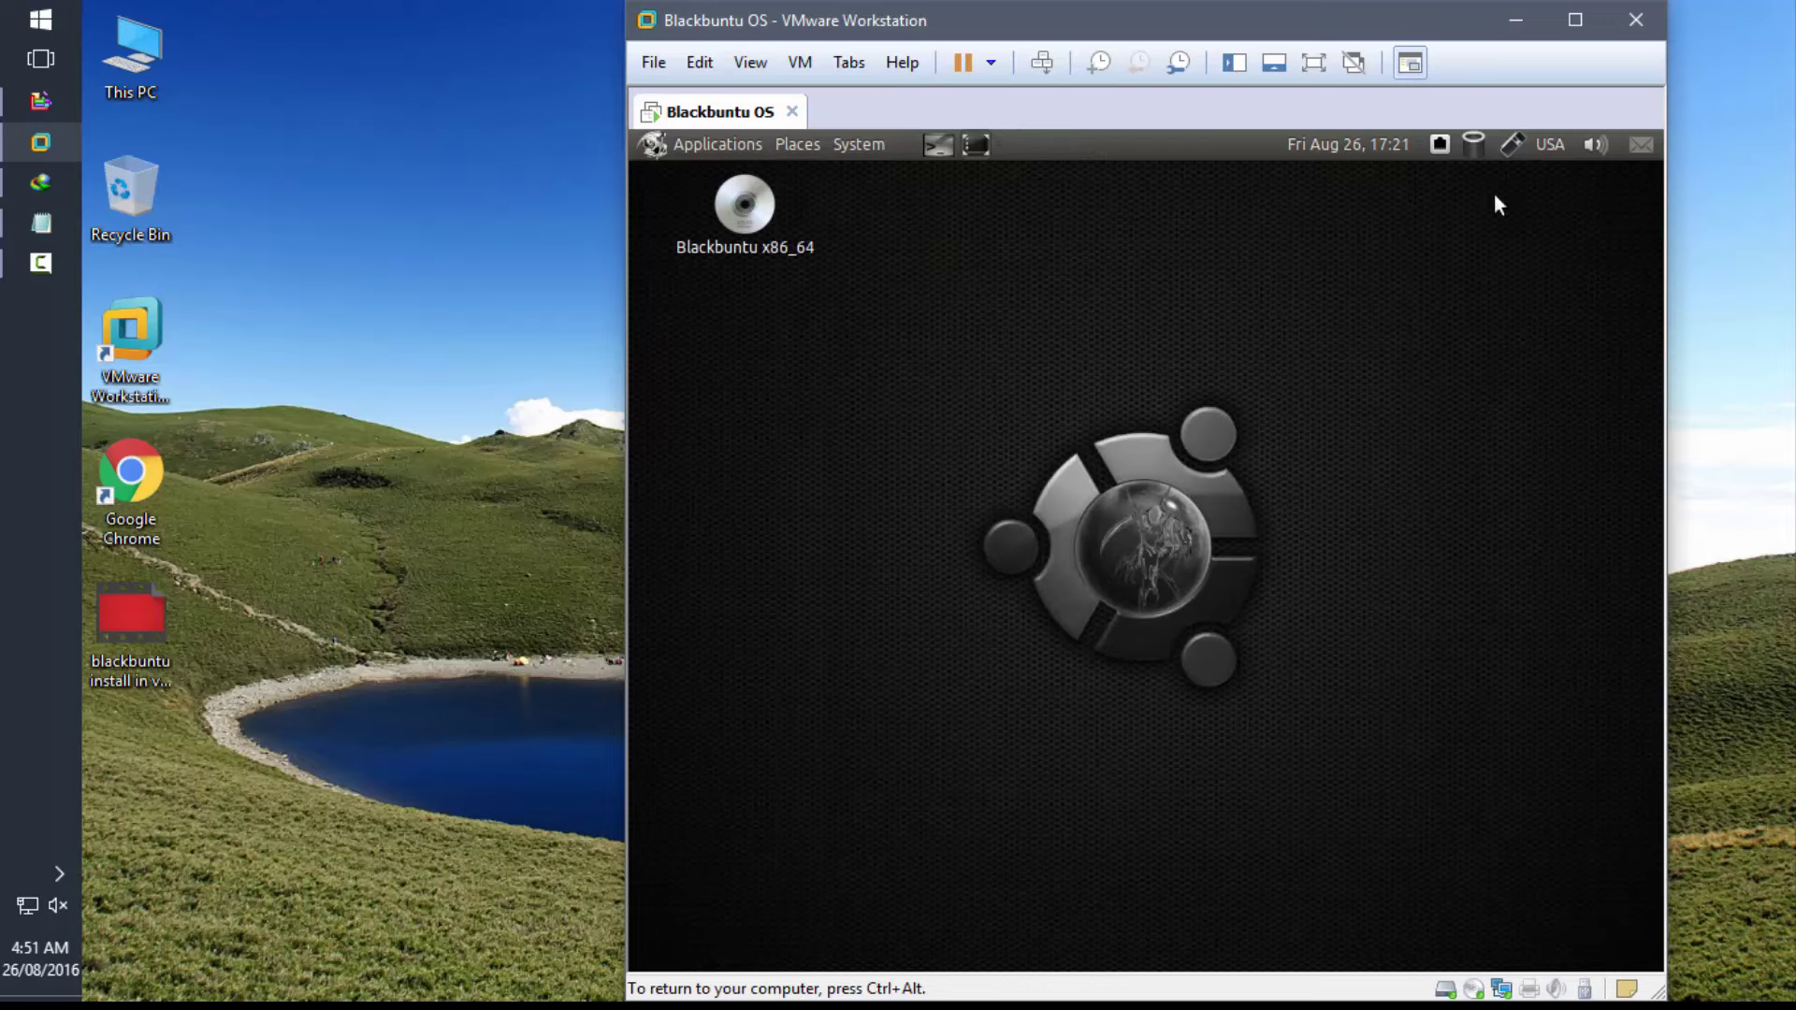
click(940, 144)
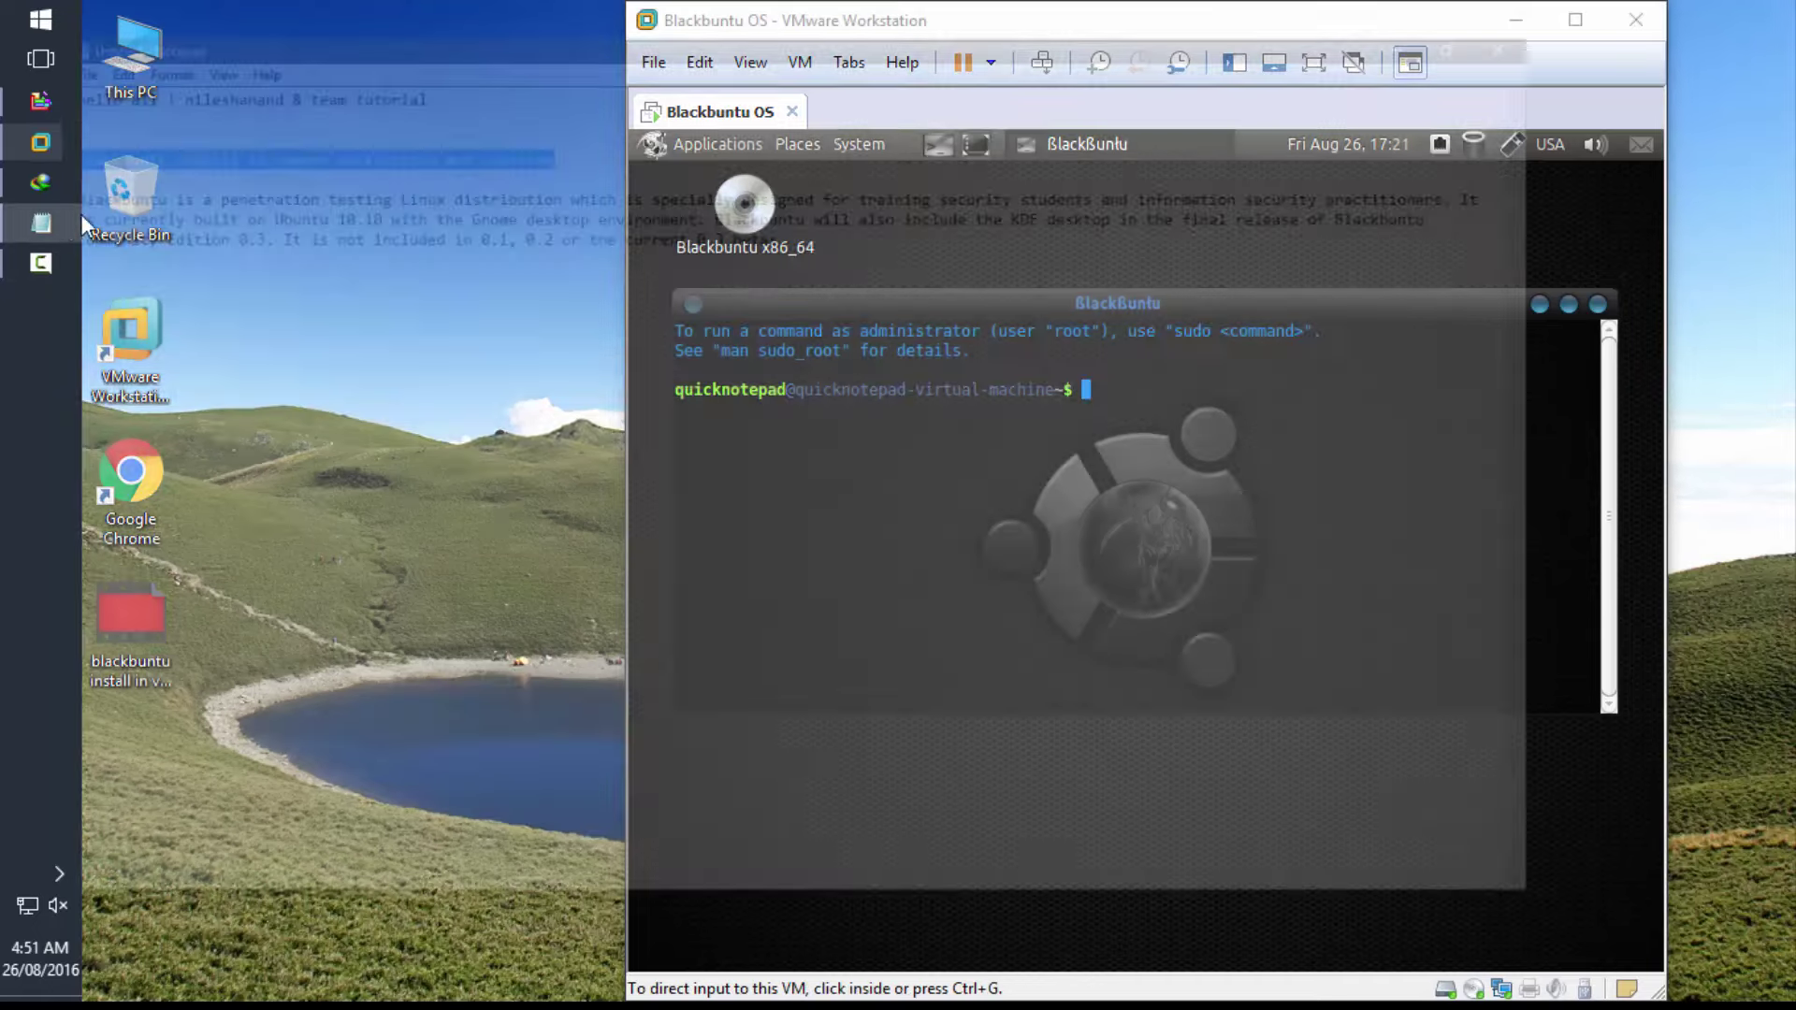
click(81, 217)
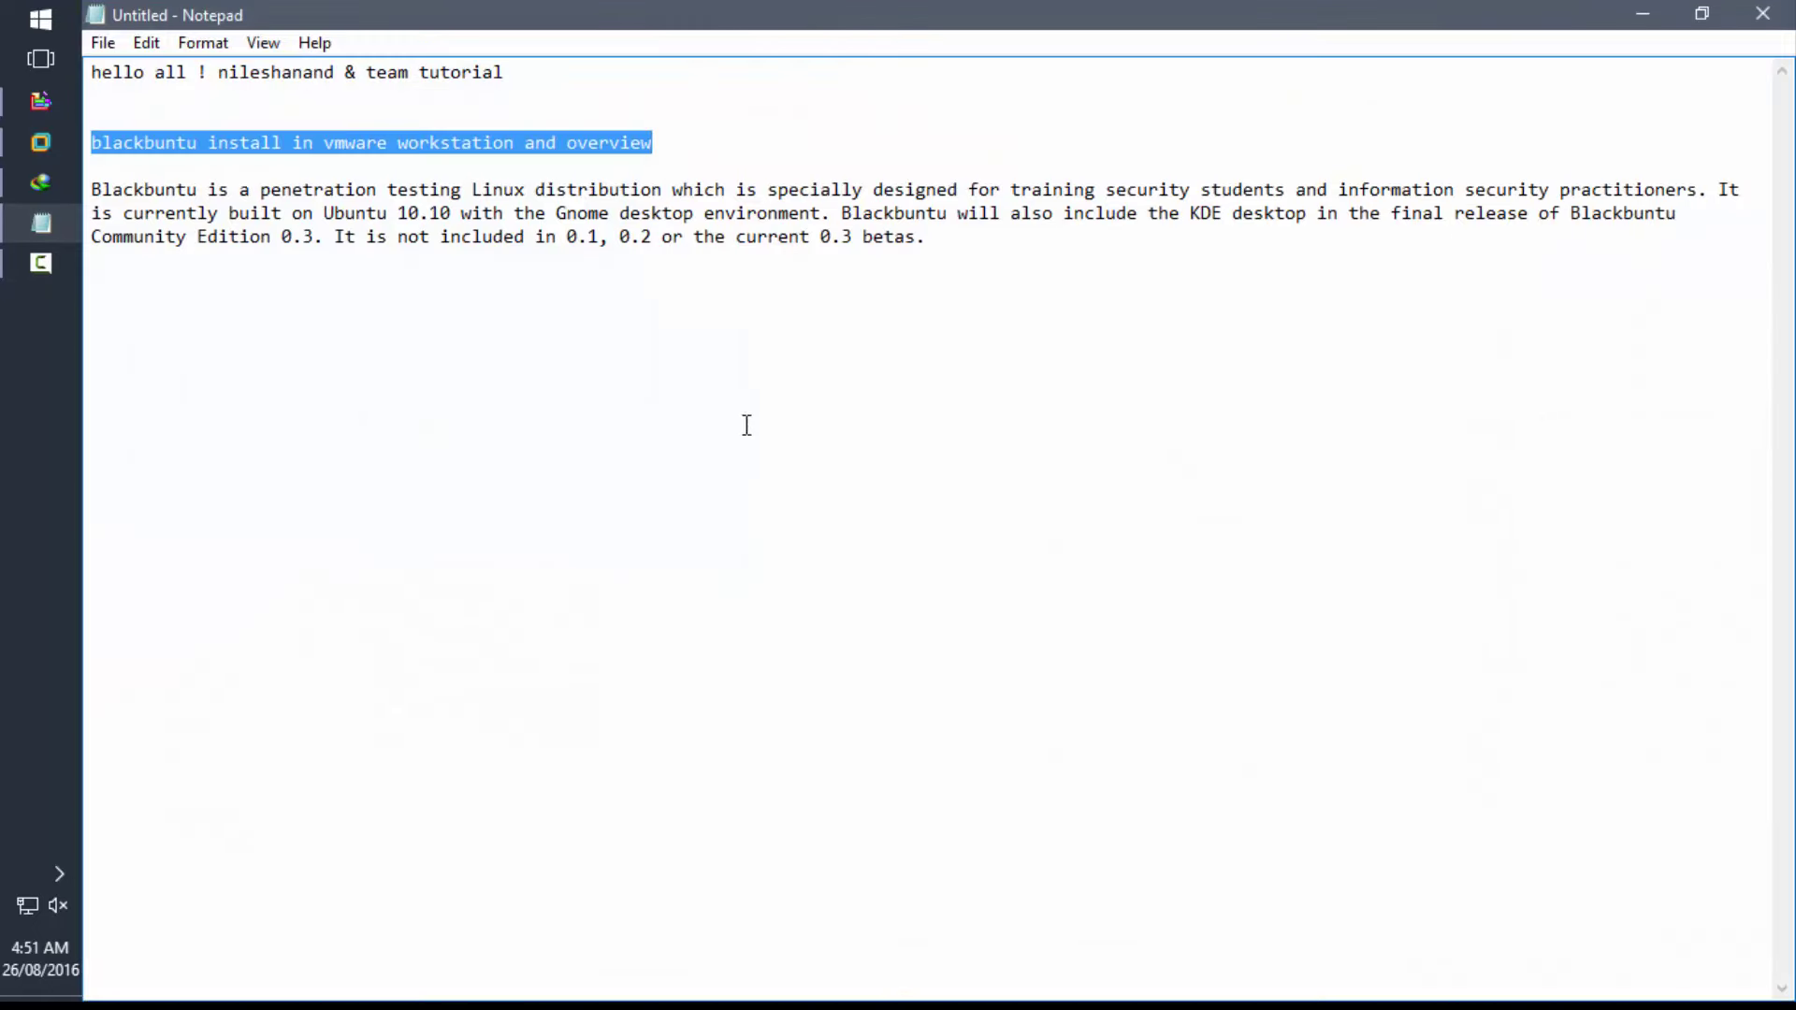
- Type 'thanks for watching' on a new line below the Blackbuntu description
click(1021, 258)
key(Return)
key(Return)
key(Return)
text(thanks for watchi)
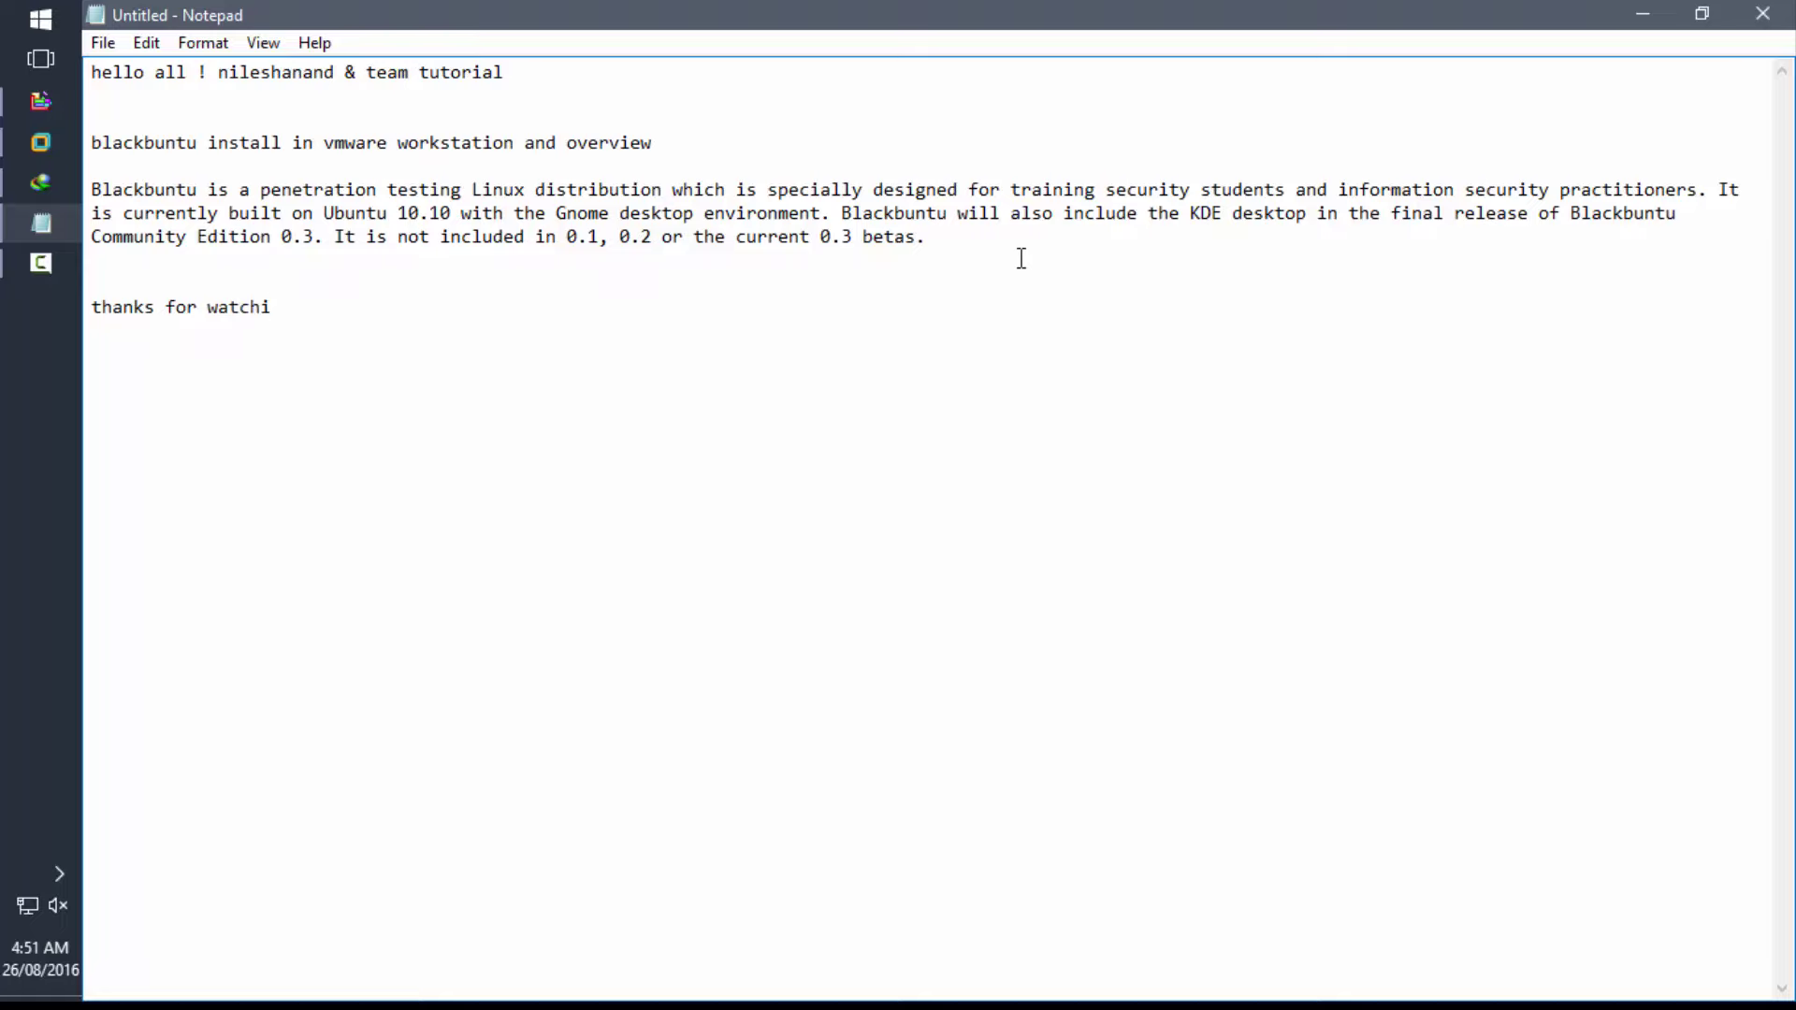
text(ng)
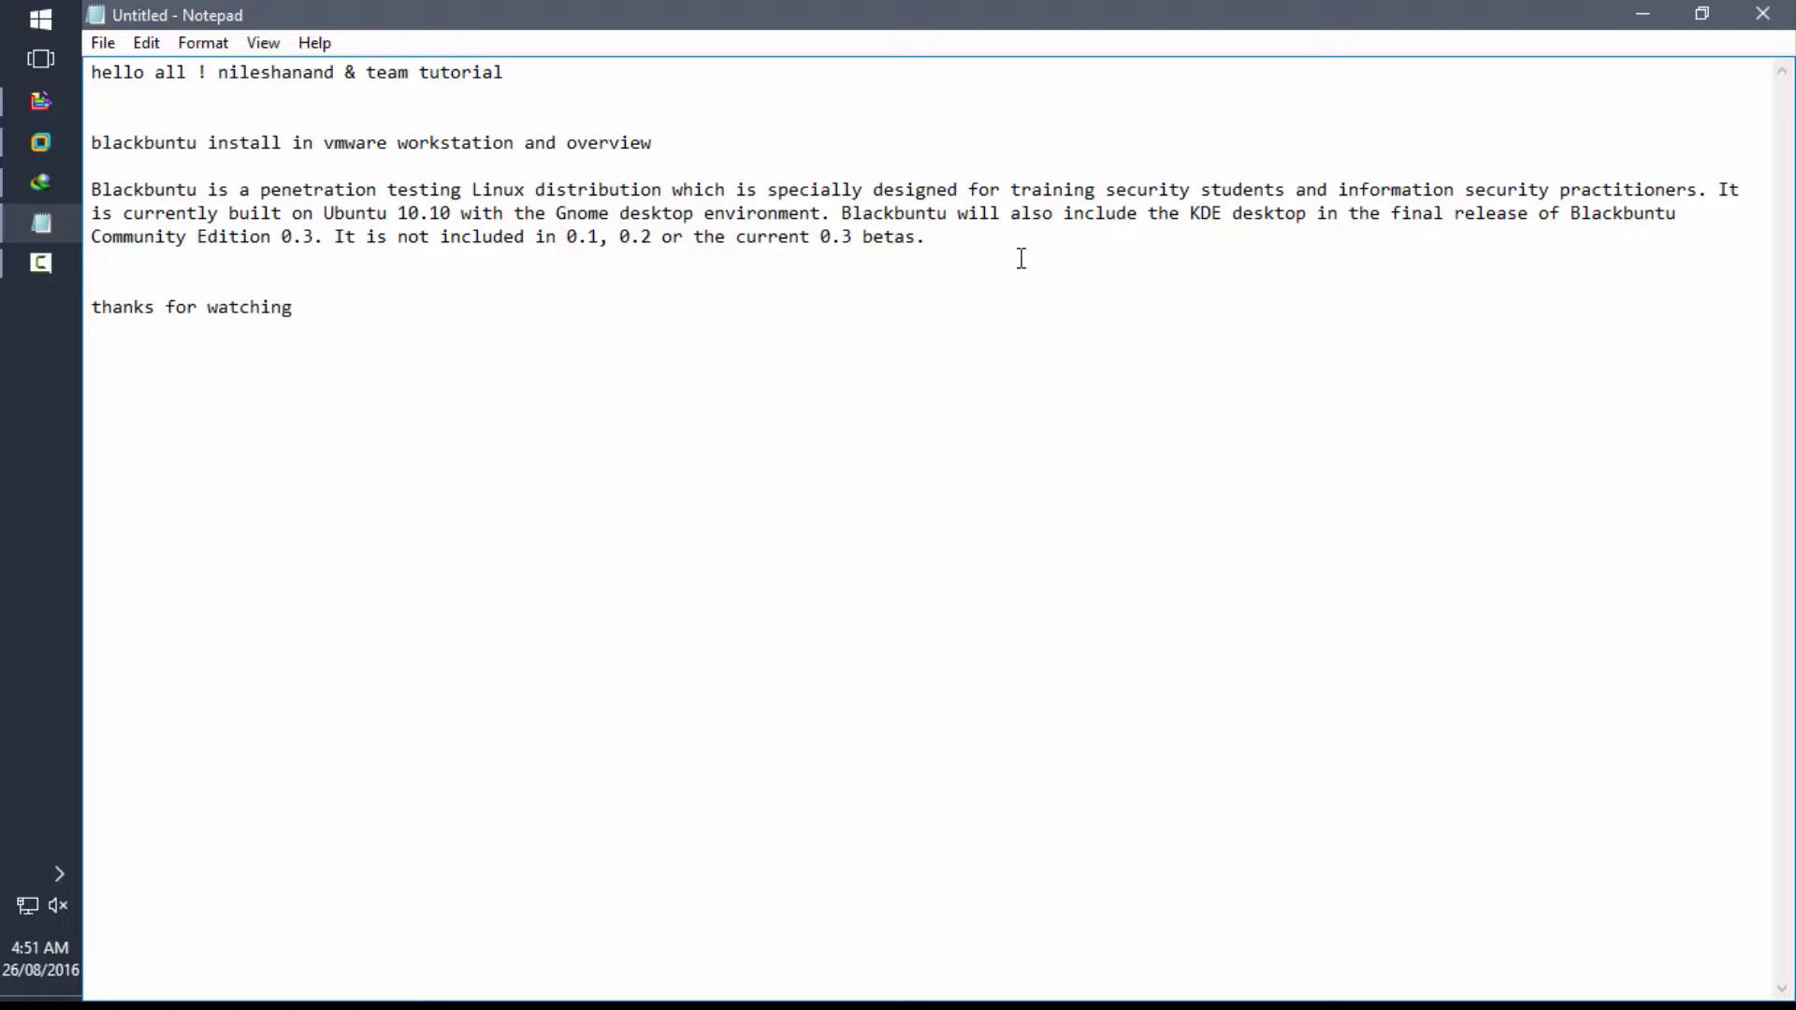